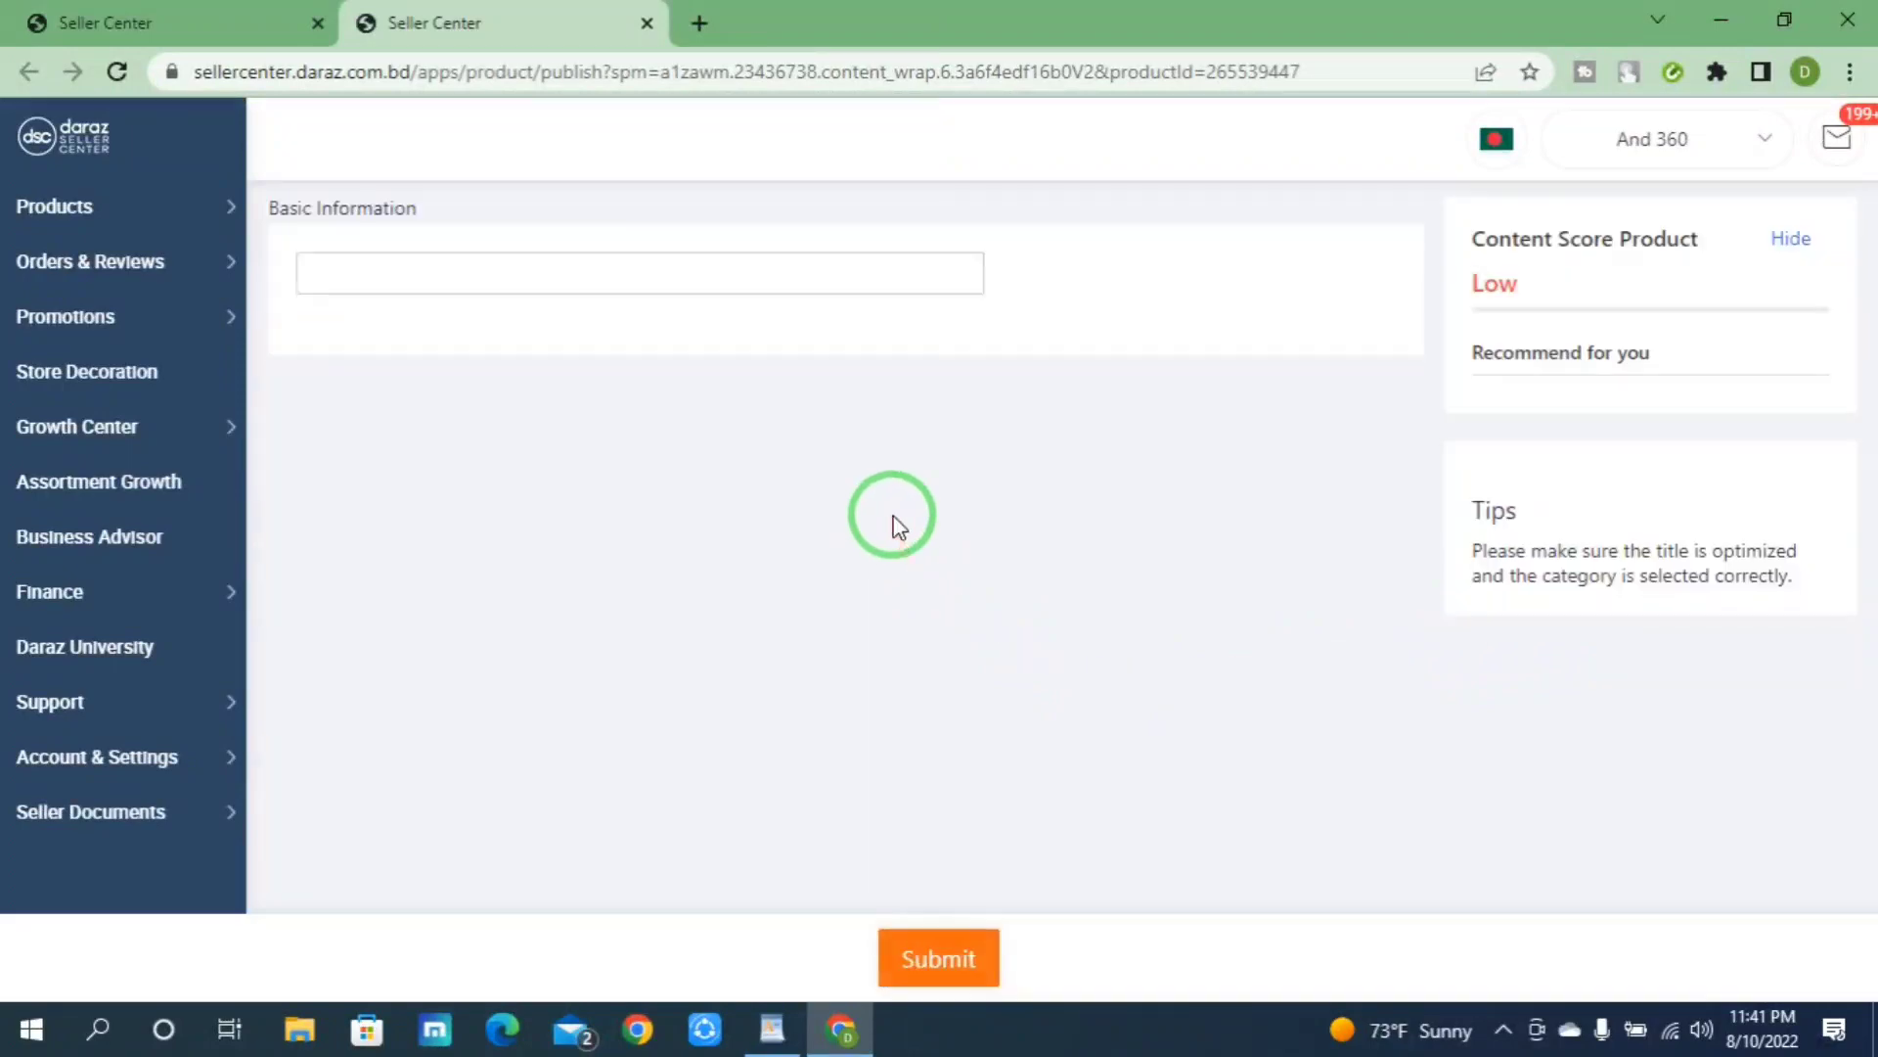
Step: Look through the existing U-shaped baby pillow product's form, from Basic Information down to Price & Stock
scroll(890, 538, "down", 20)
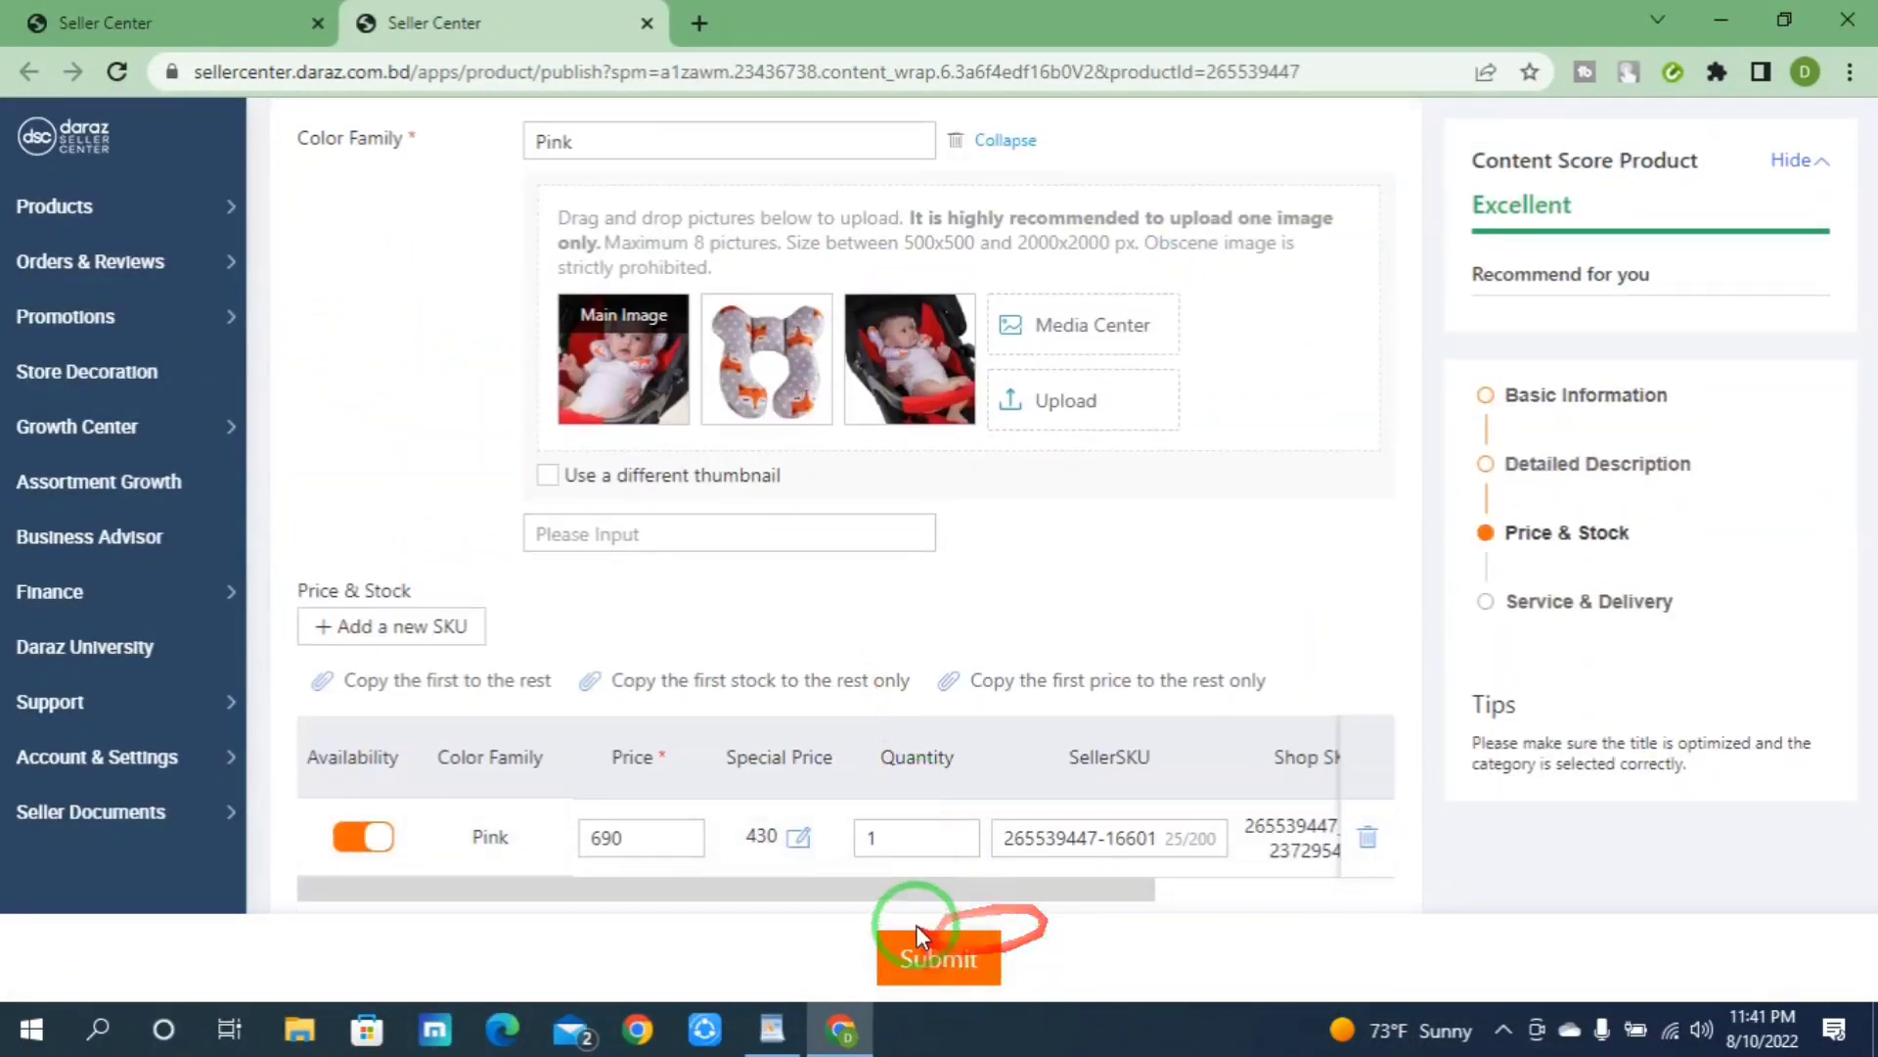
left_click(941, 957)
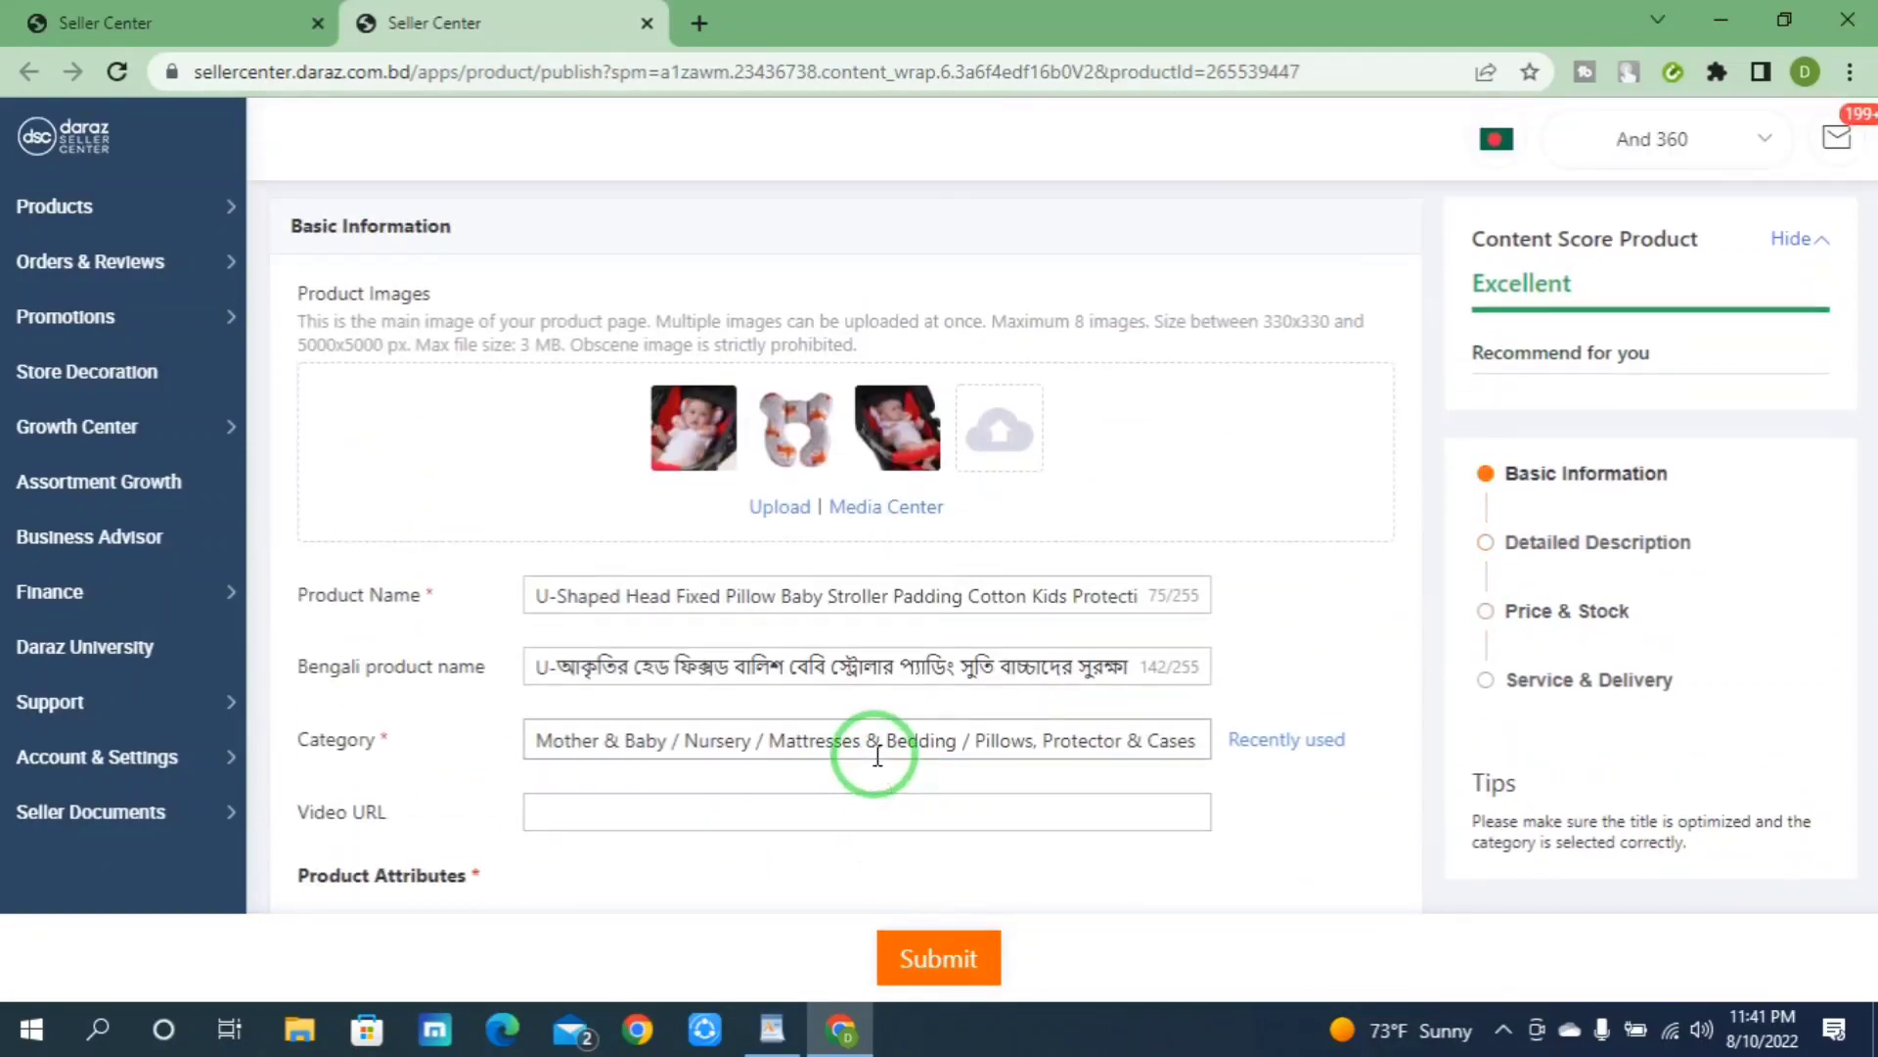
scroll(824, 691, "down", 2)
scroll(822, 692, "up", 2)
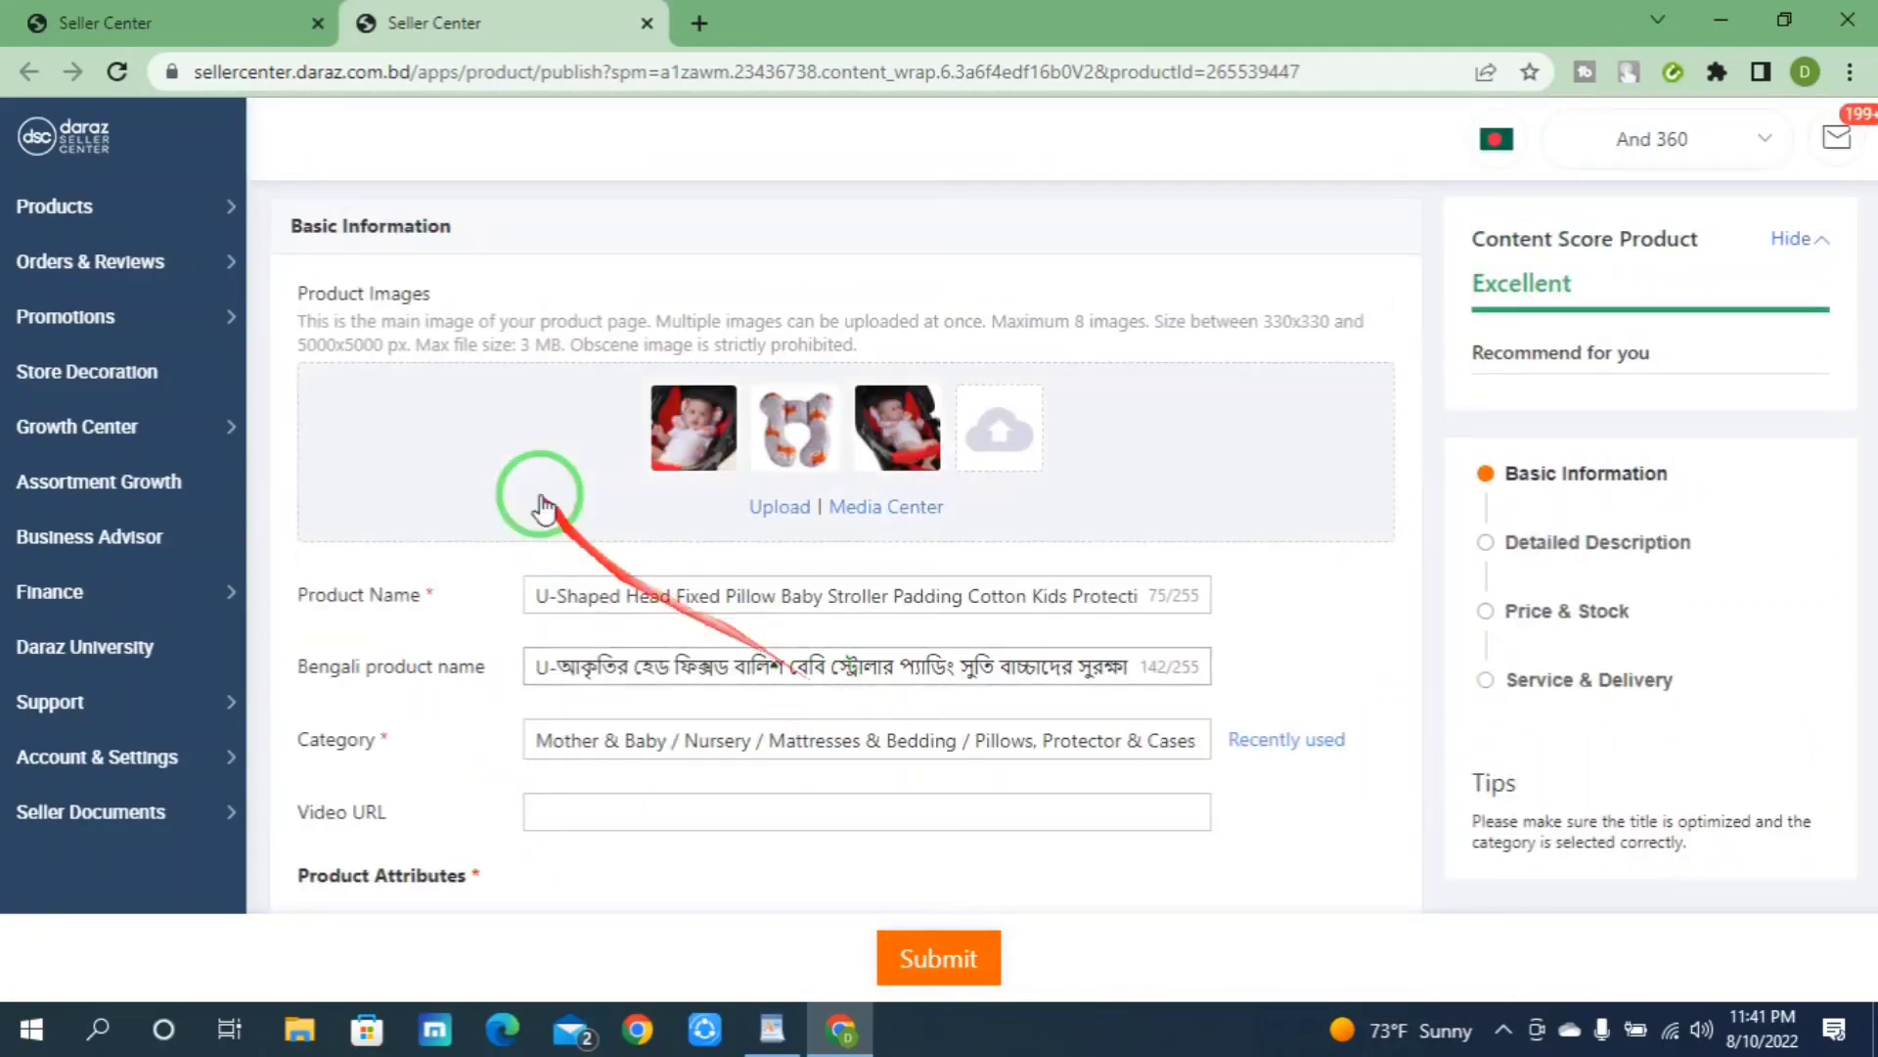
Step: Close the product form, look over the products pending QC, and show the online products
left_click(646, 23)
scroll(798, 360, "up", 3)
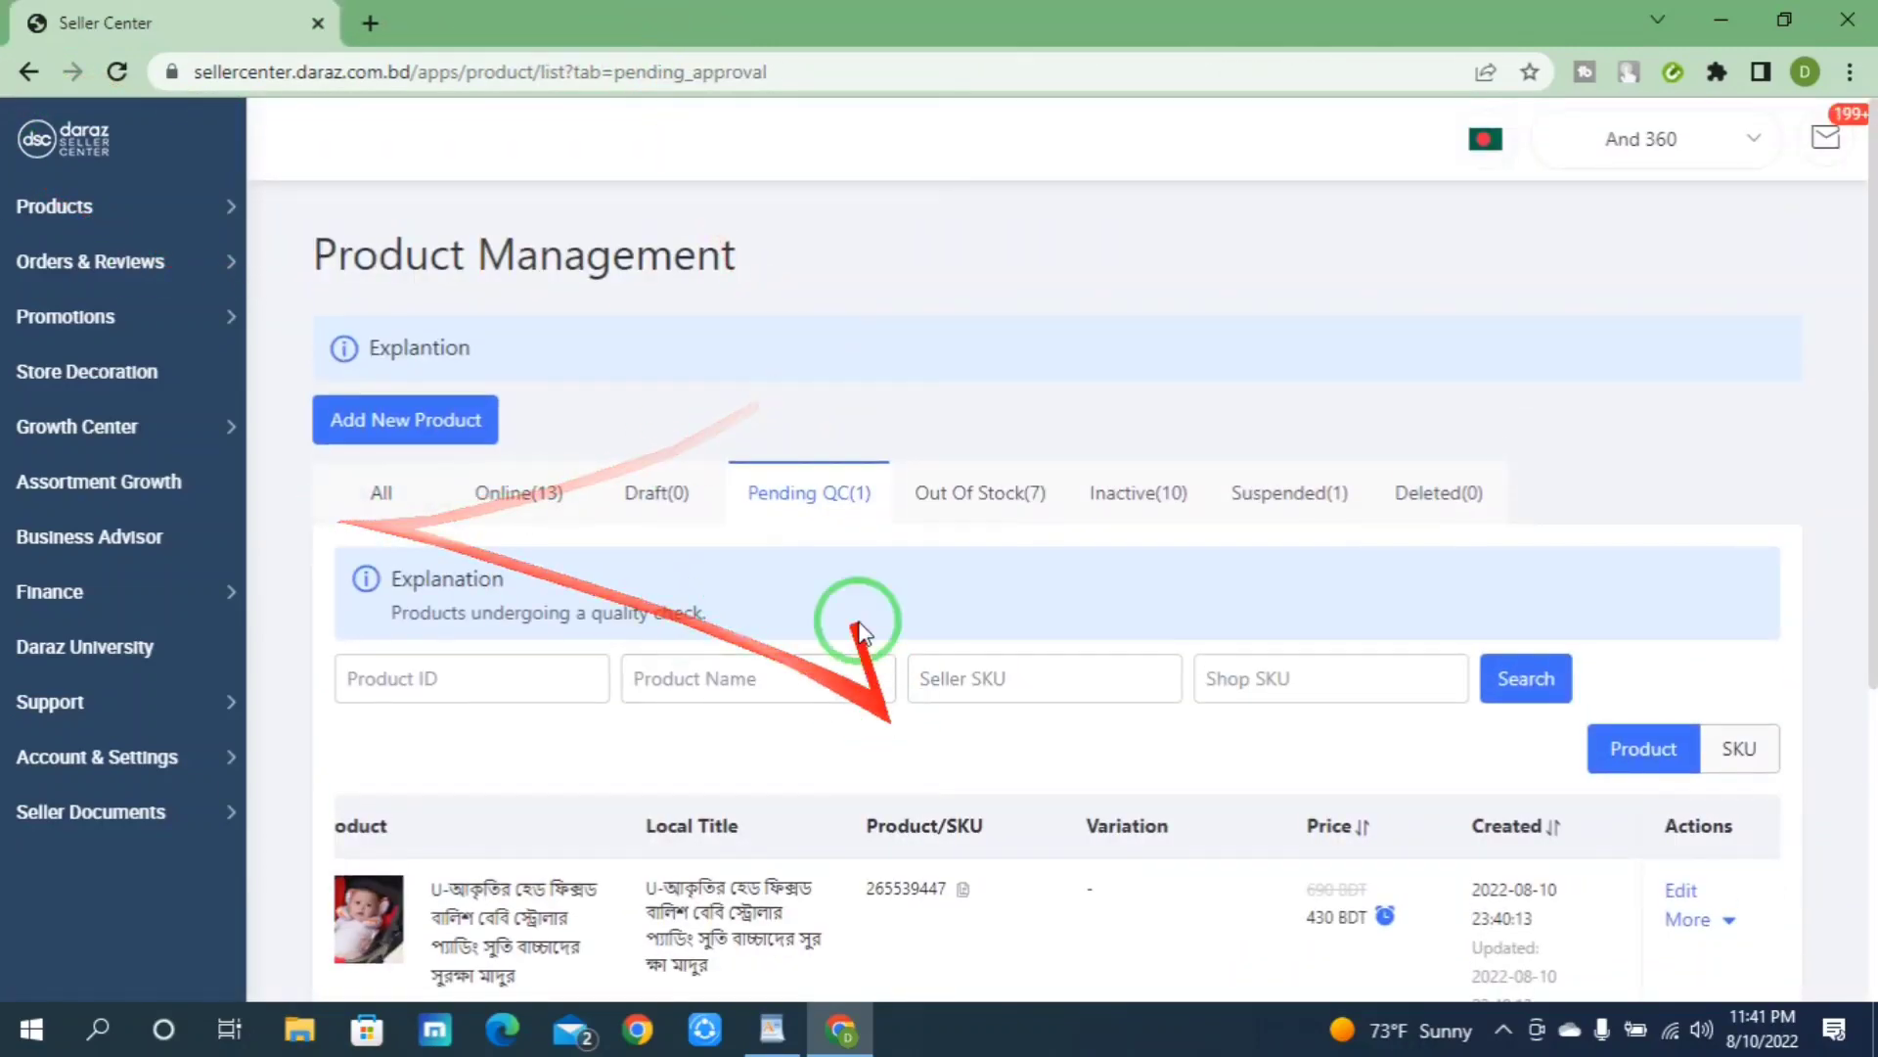
scroll(1153, 872, "down", 3)
scroll(785, 522, "up", 3)
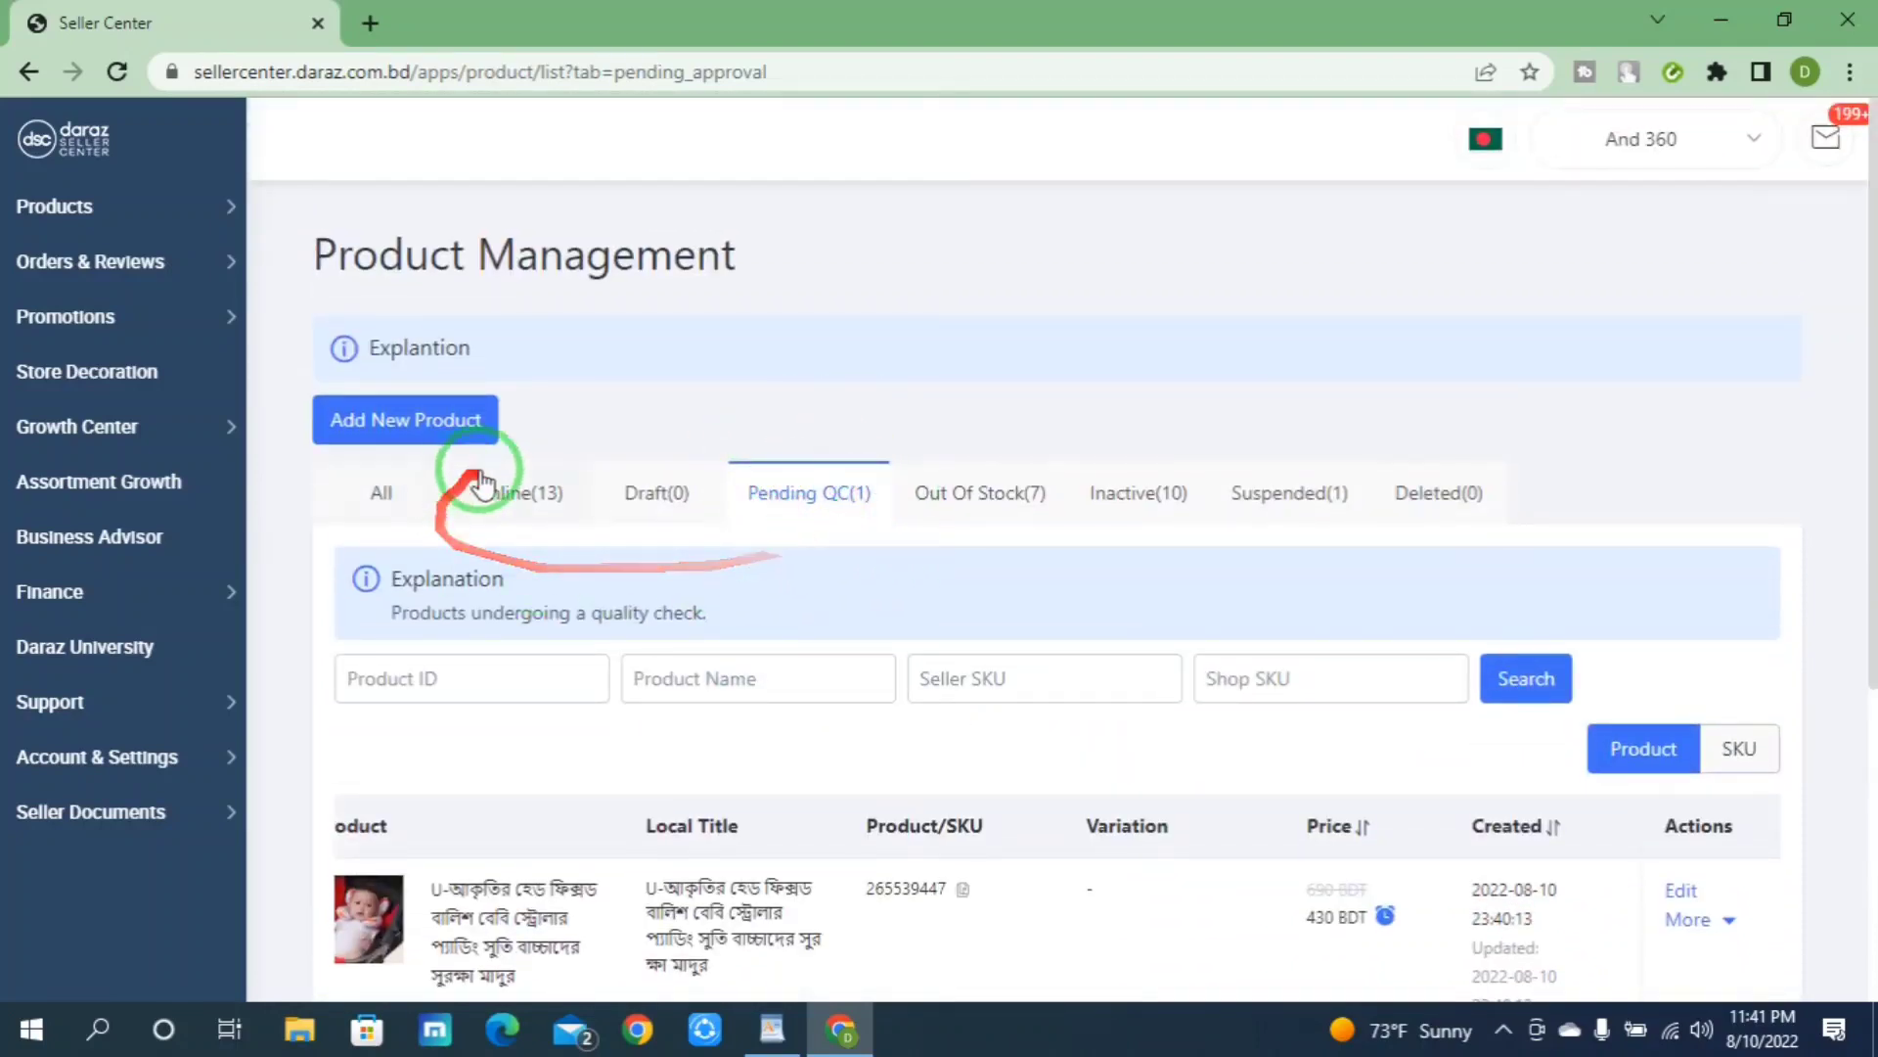
left_click(524, 495)
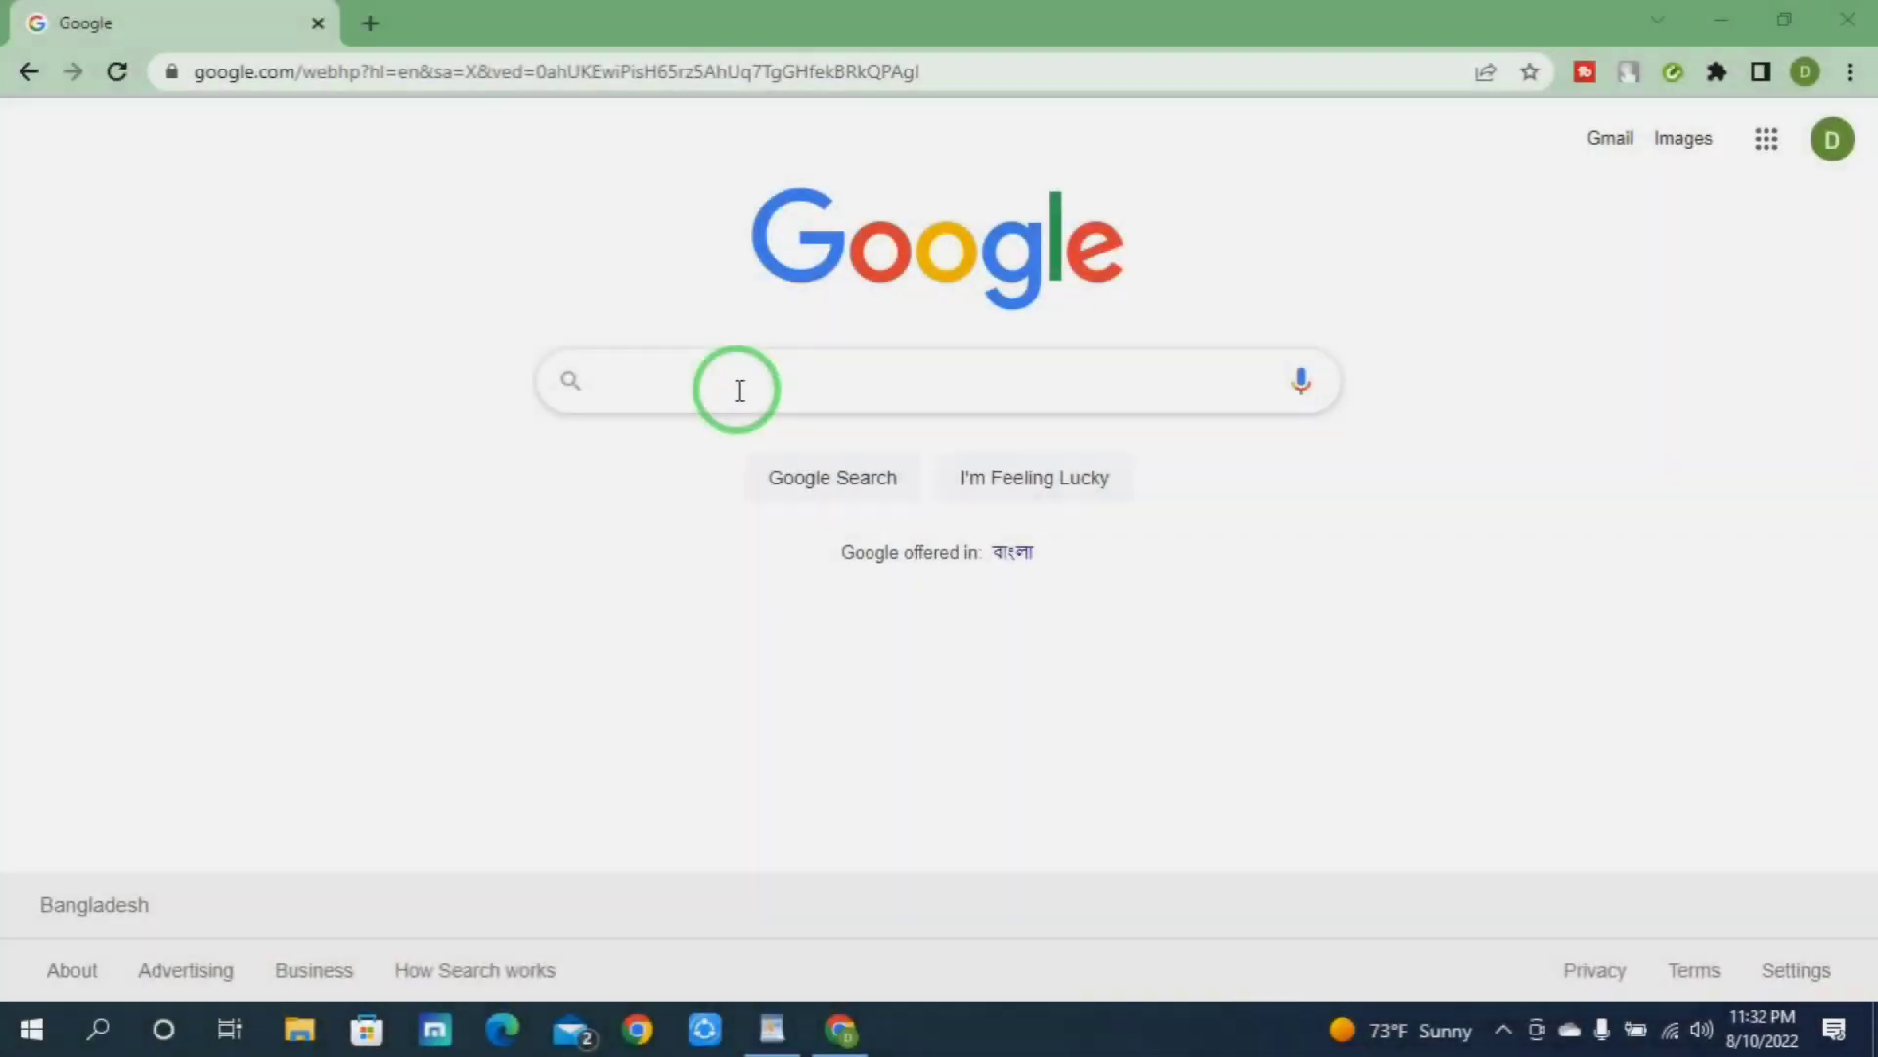
Step: Search Google for "daraz seller log in" and open the sellercenter.daraz.com.bd Login - Seller Center result
left_click(740, 390)
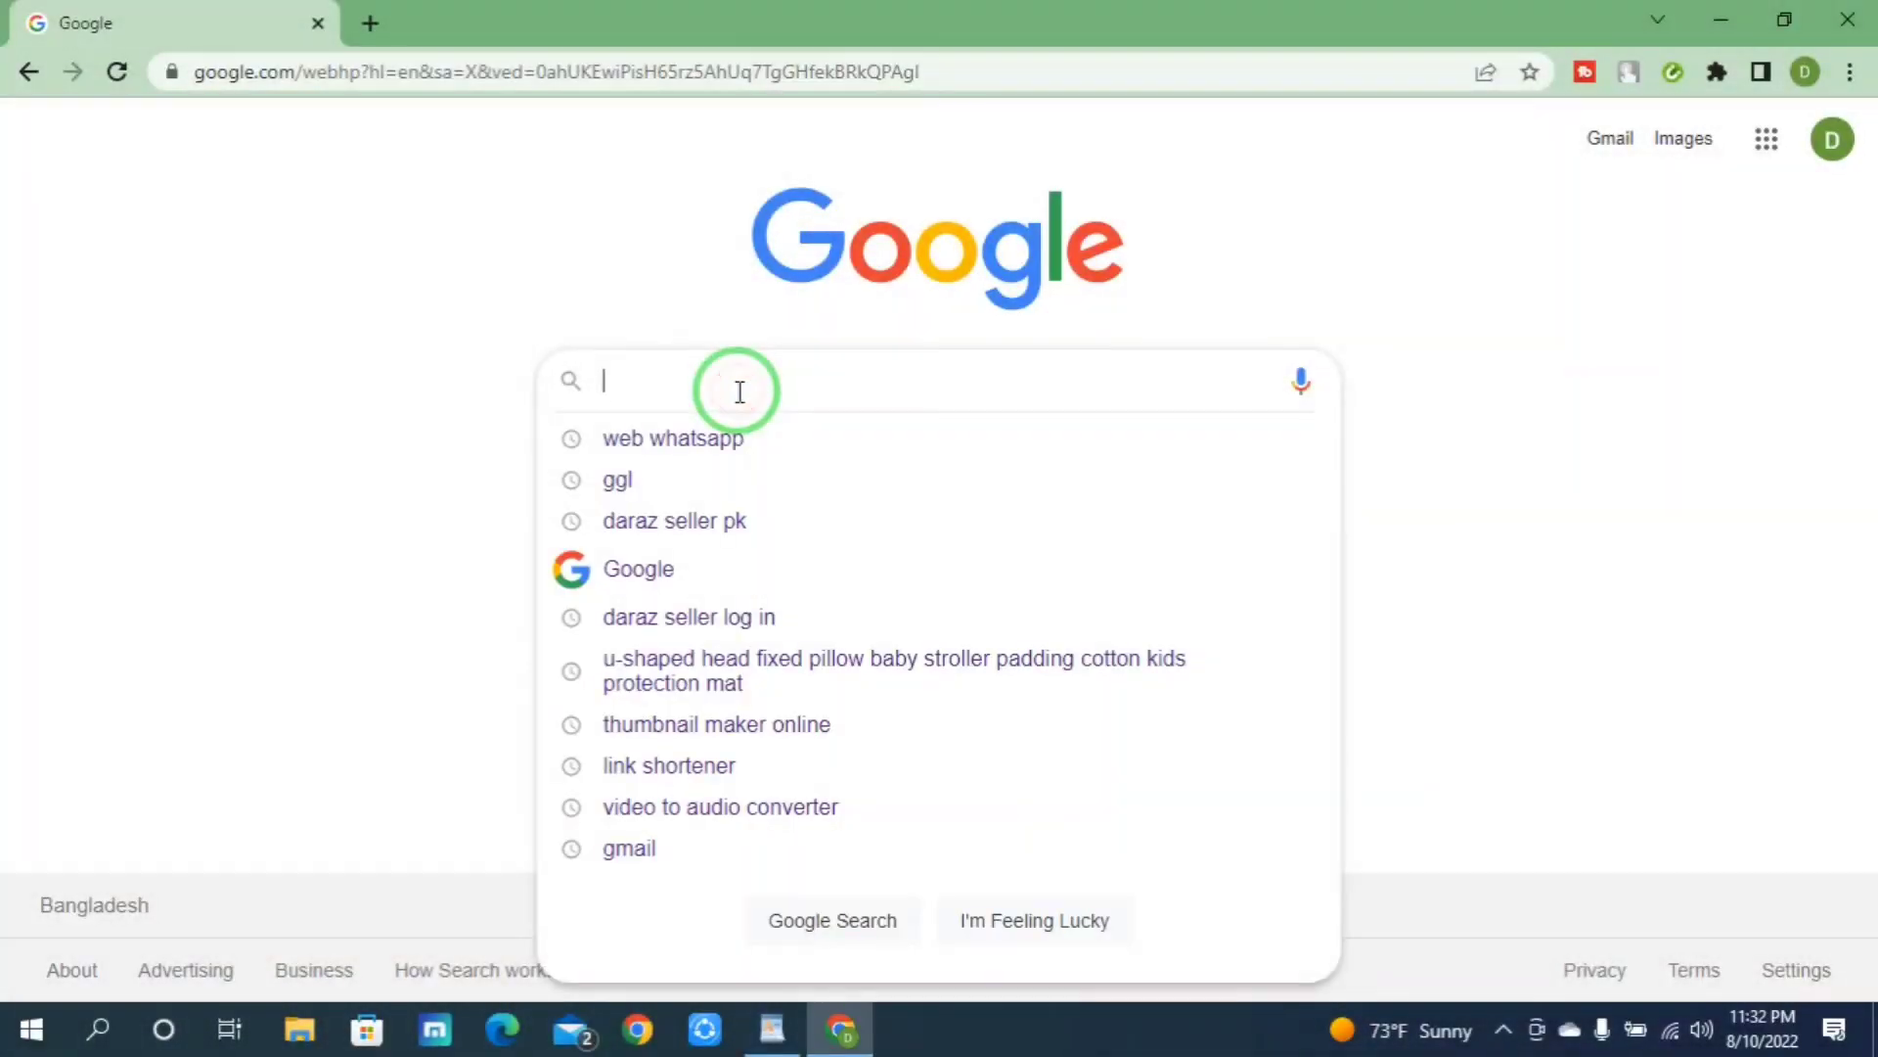
type("d")
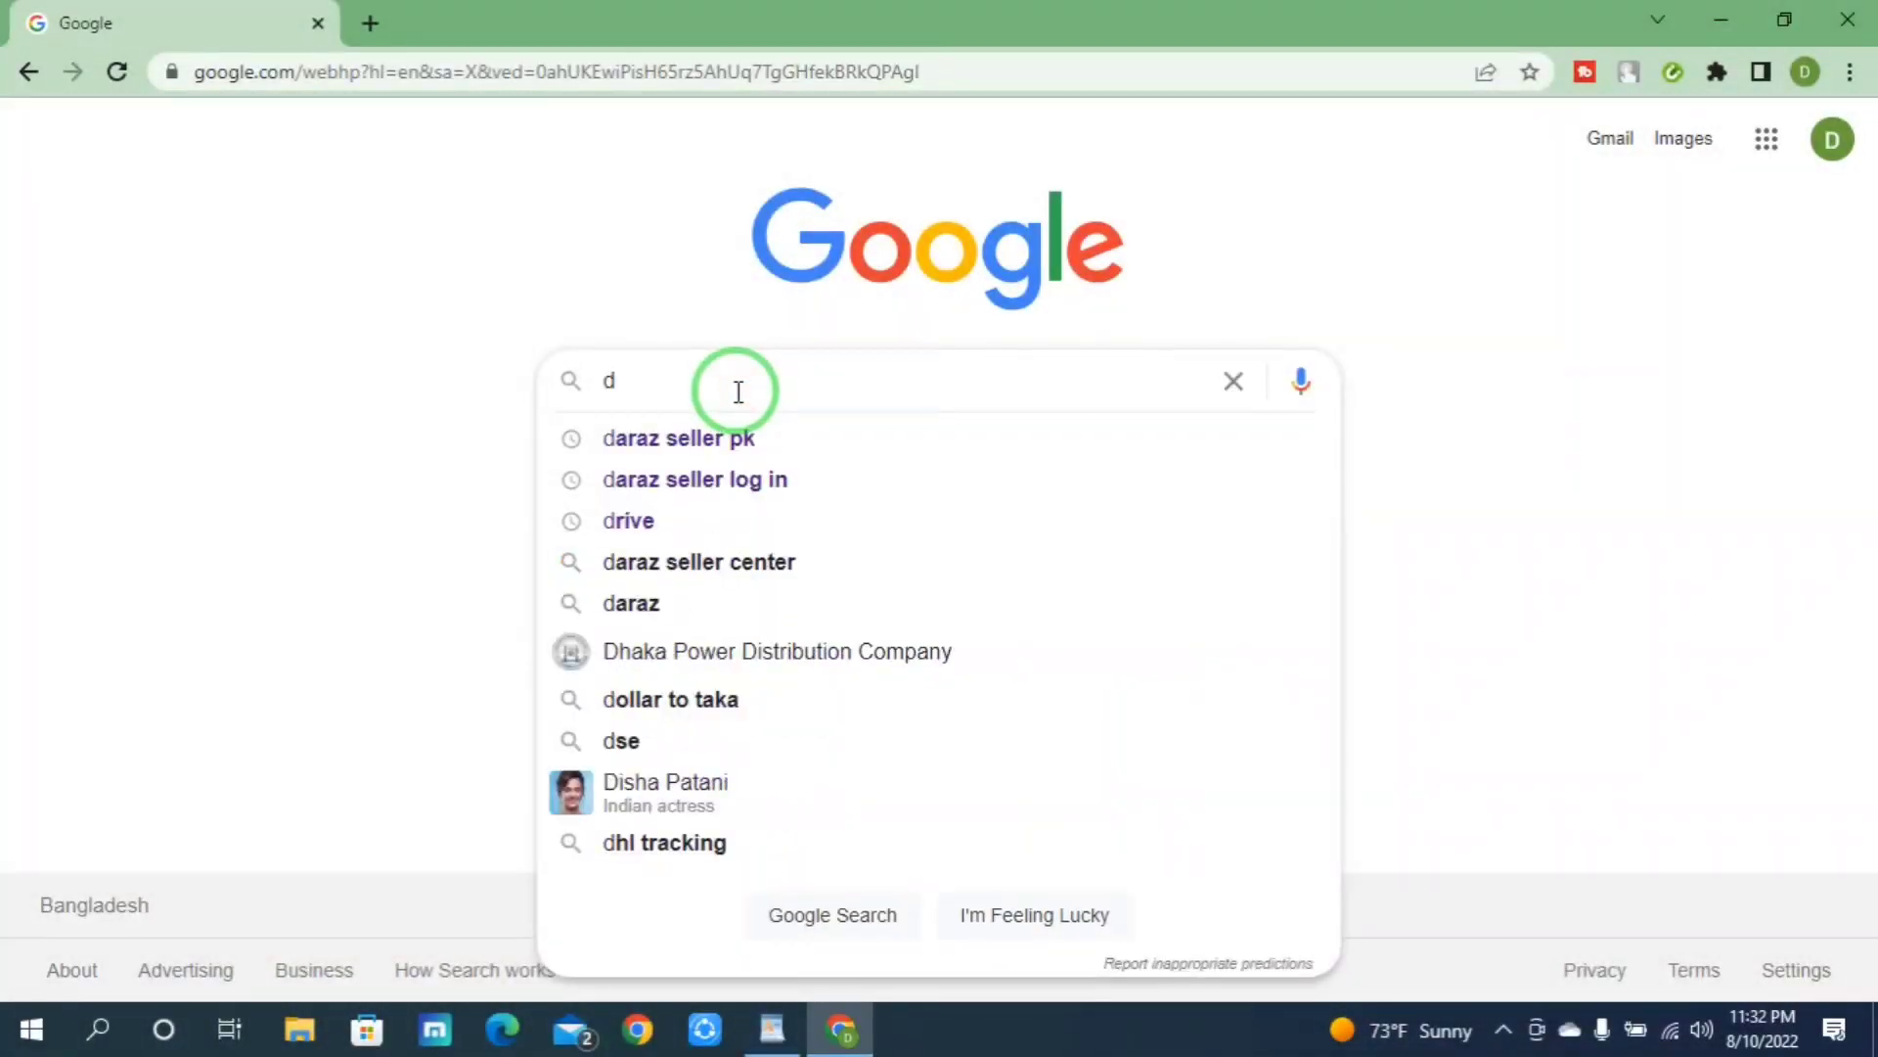
left_click(674, 479)
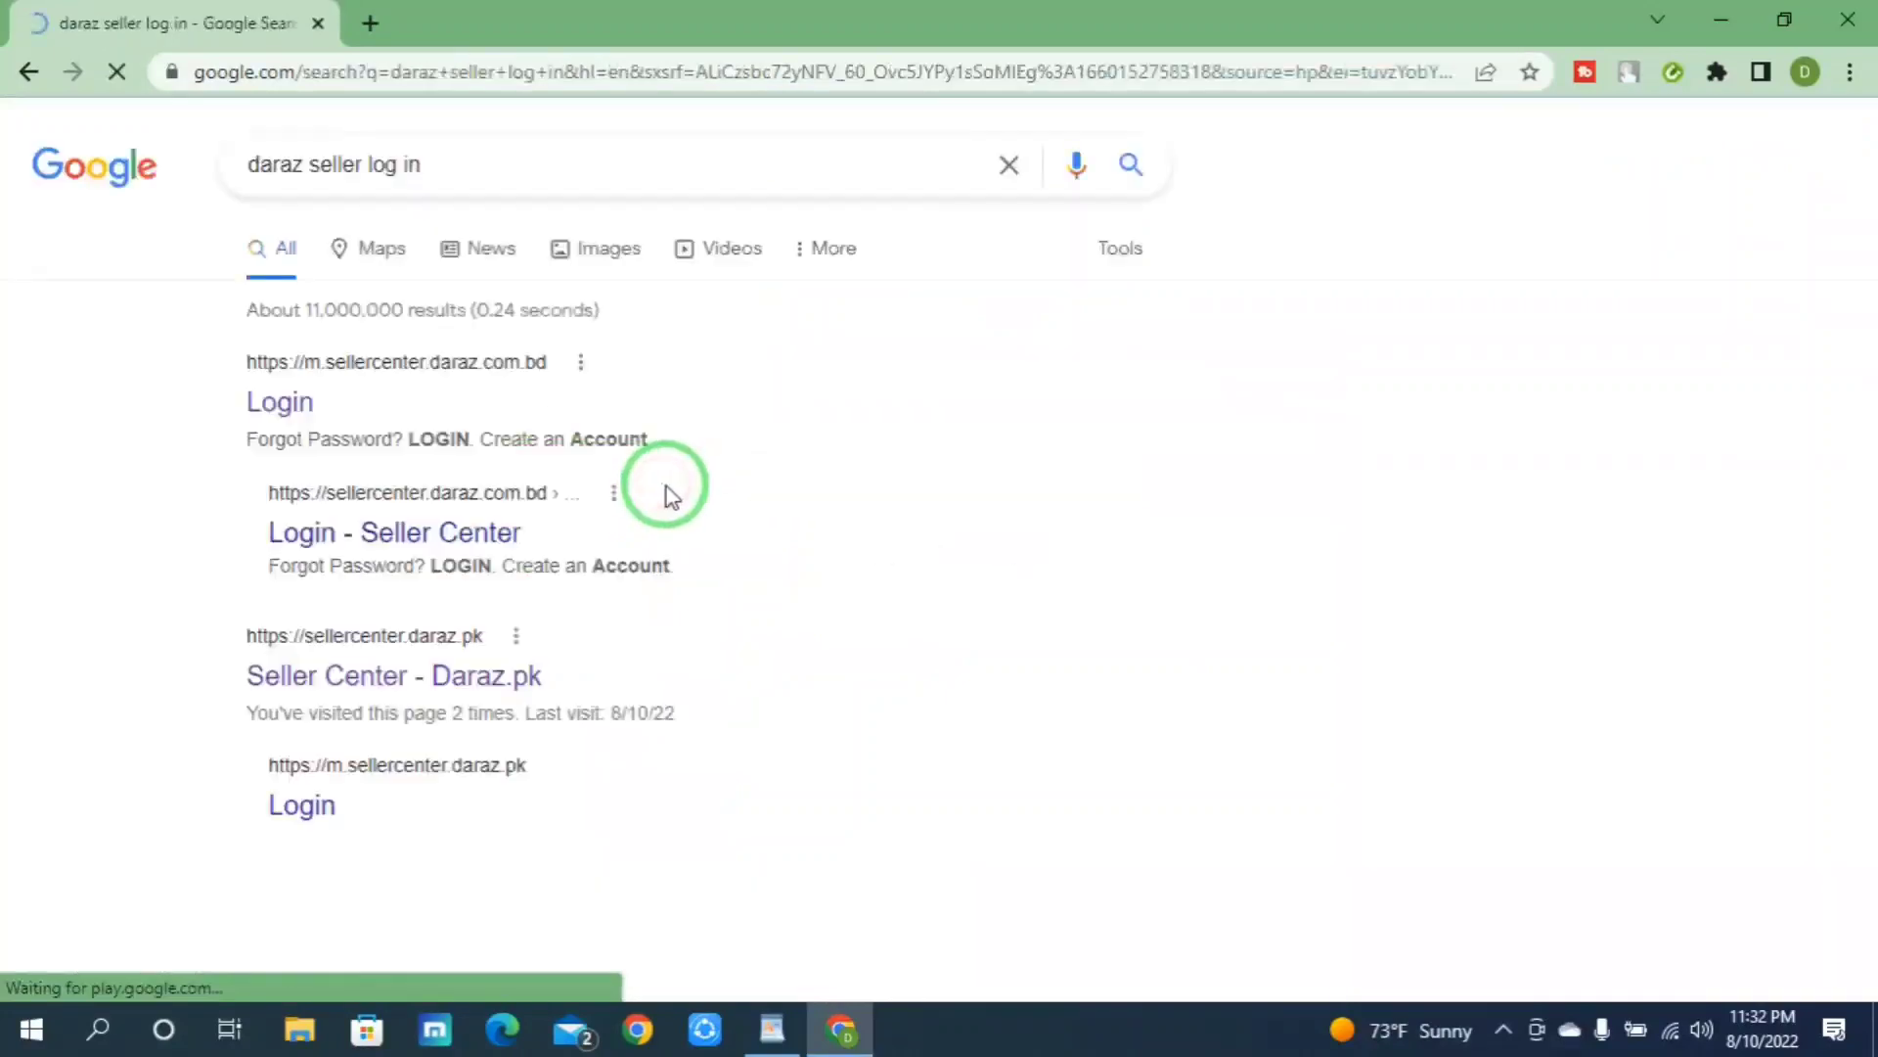
scroll(545, 503, "down", 1)
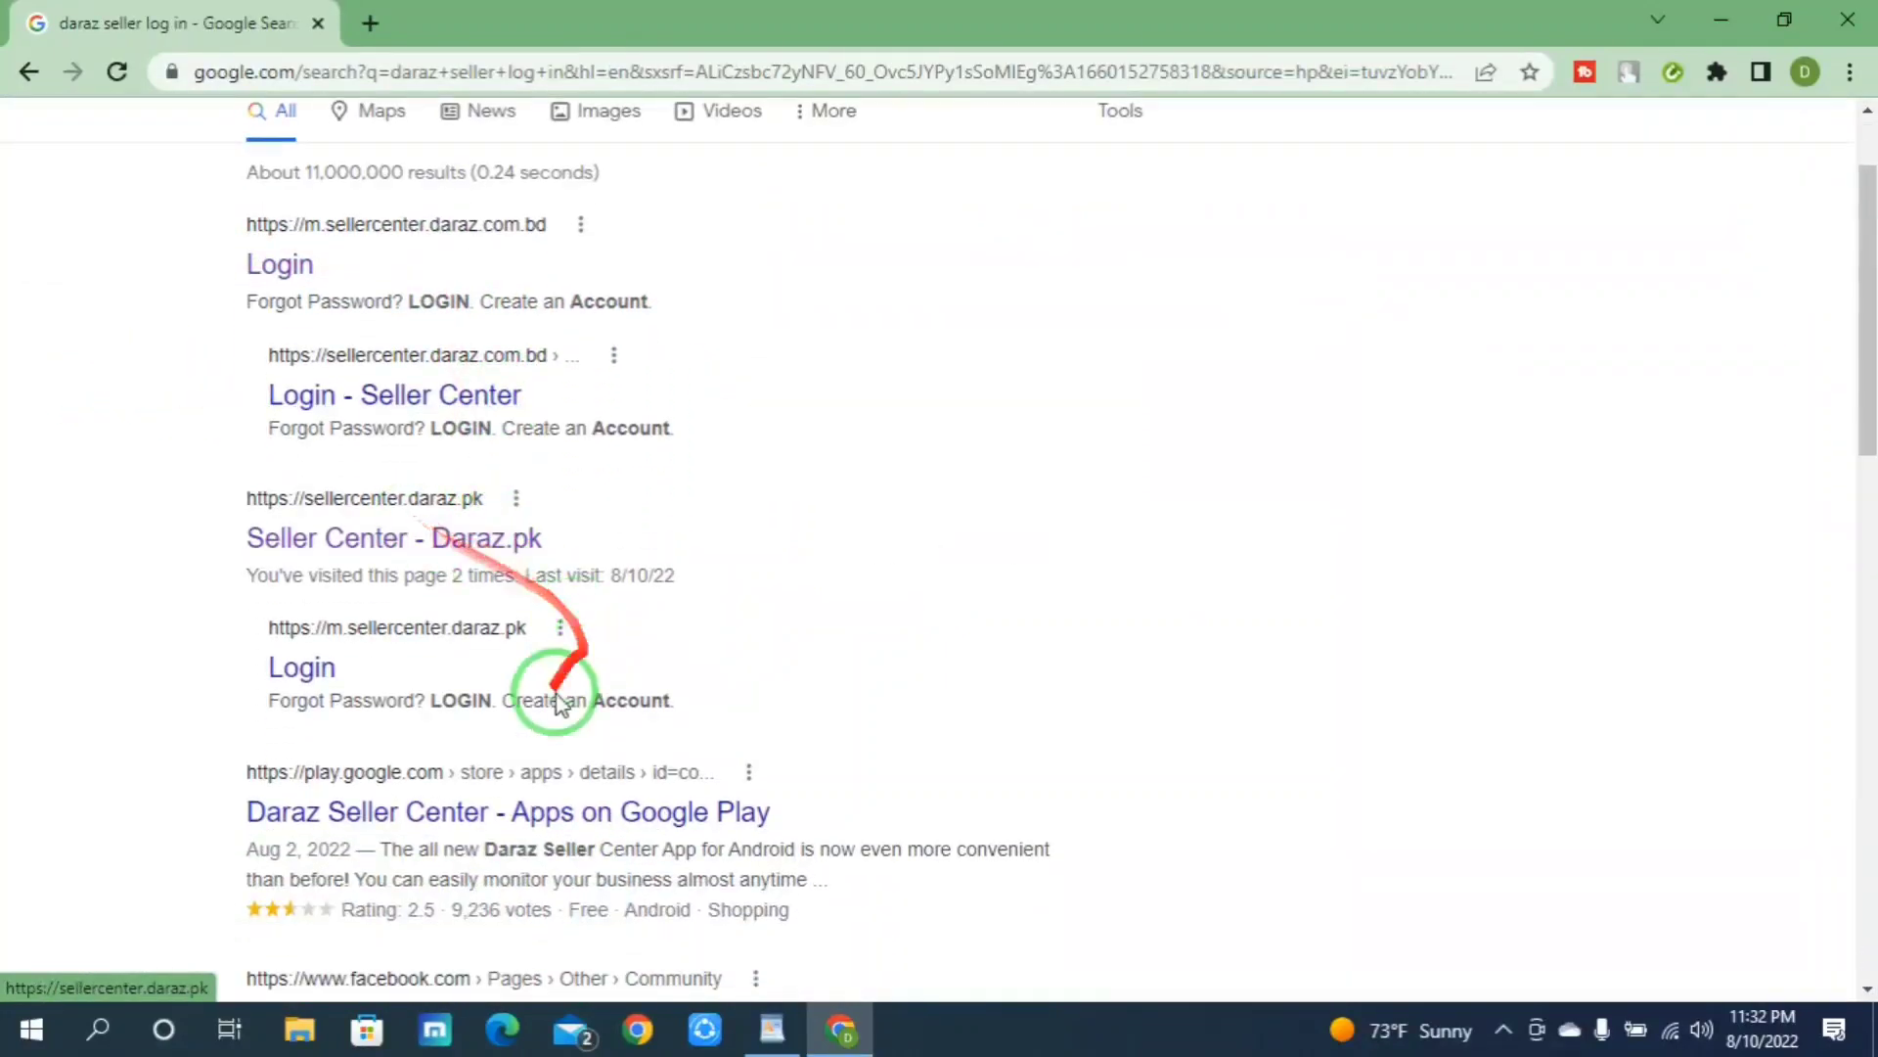
scroll(565, 620, "up", 1)
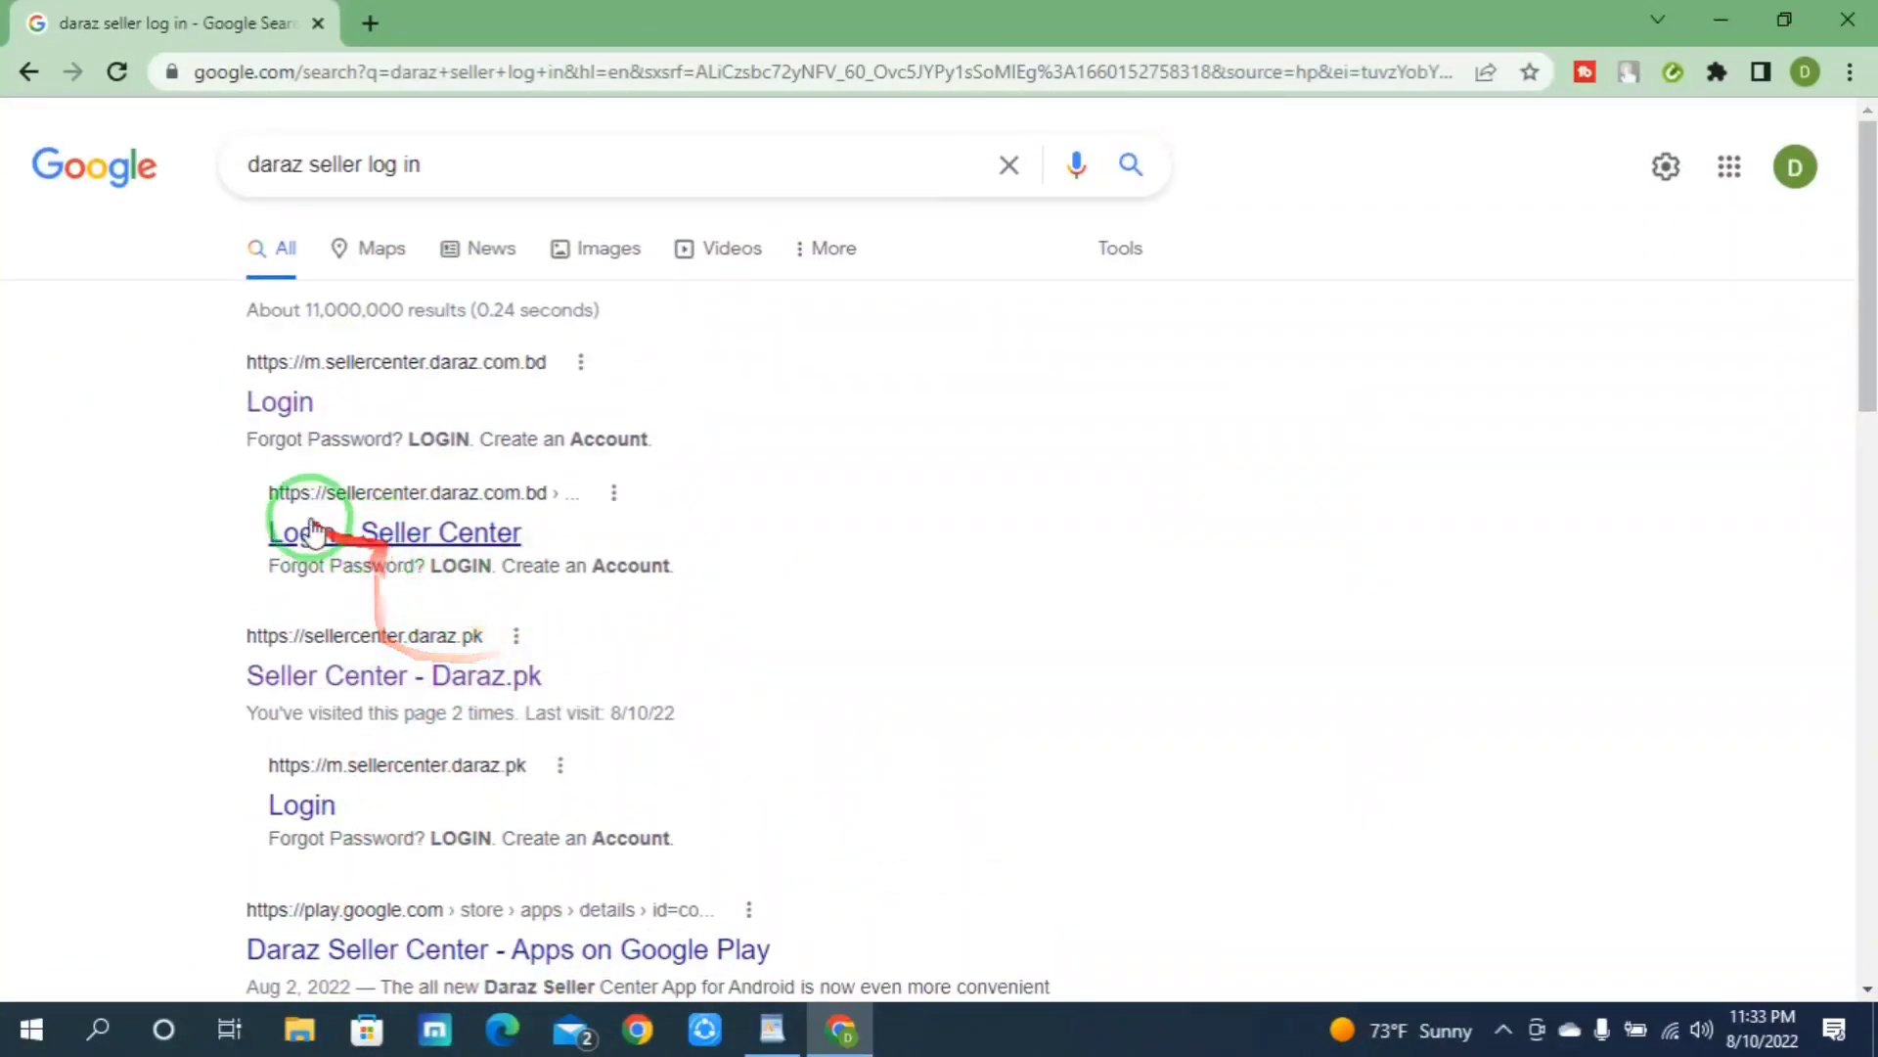
left_click(396, 544)
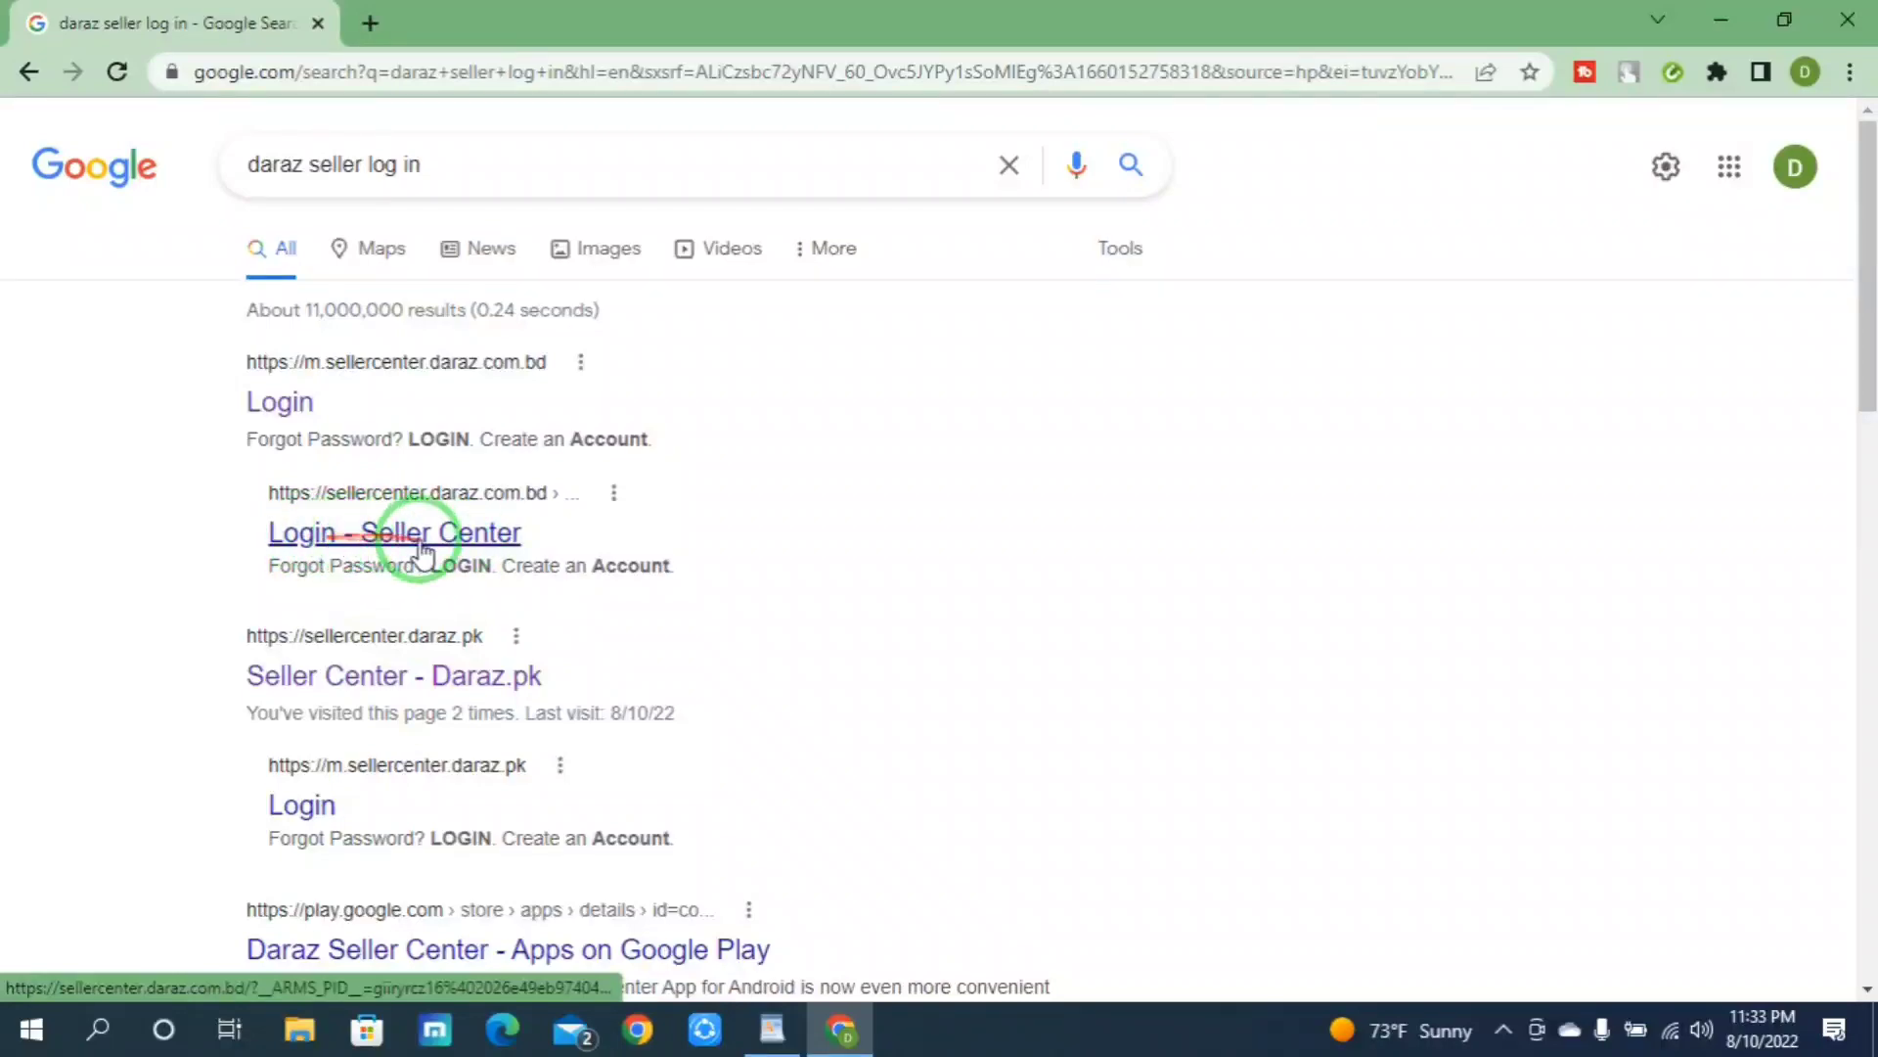
left_click(419, 537)
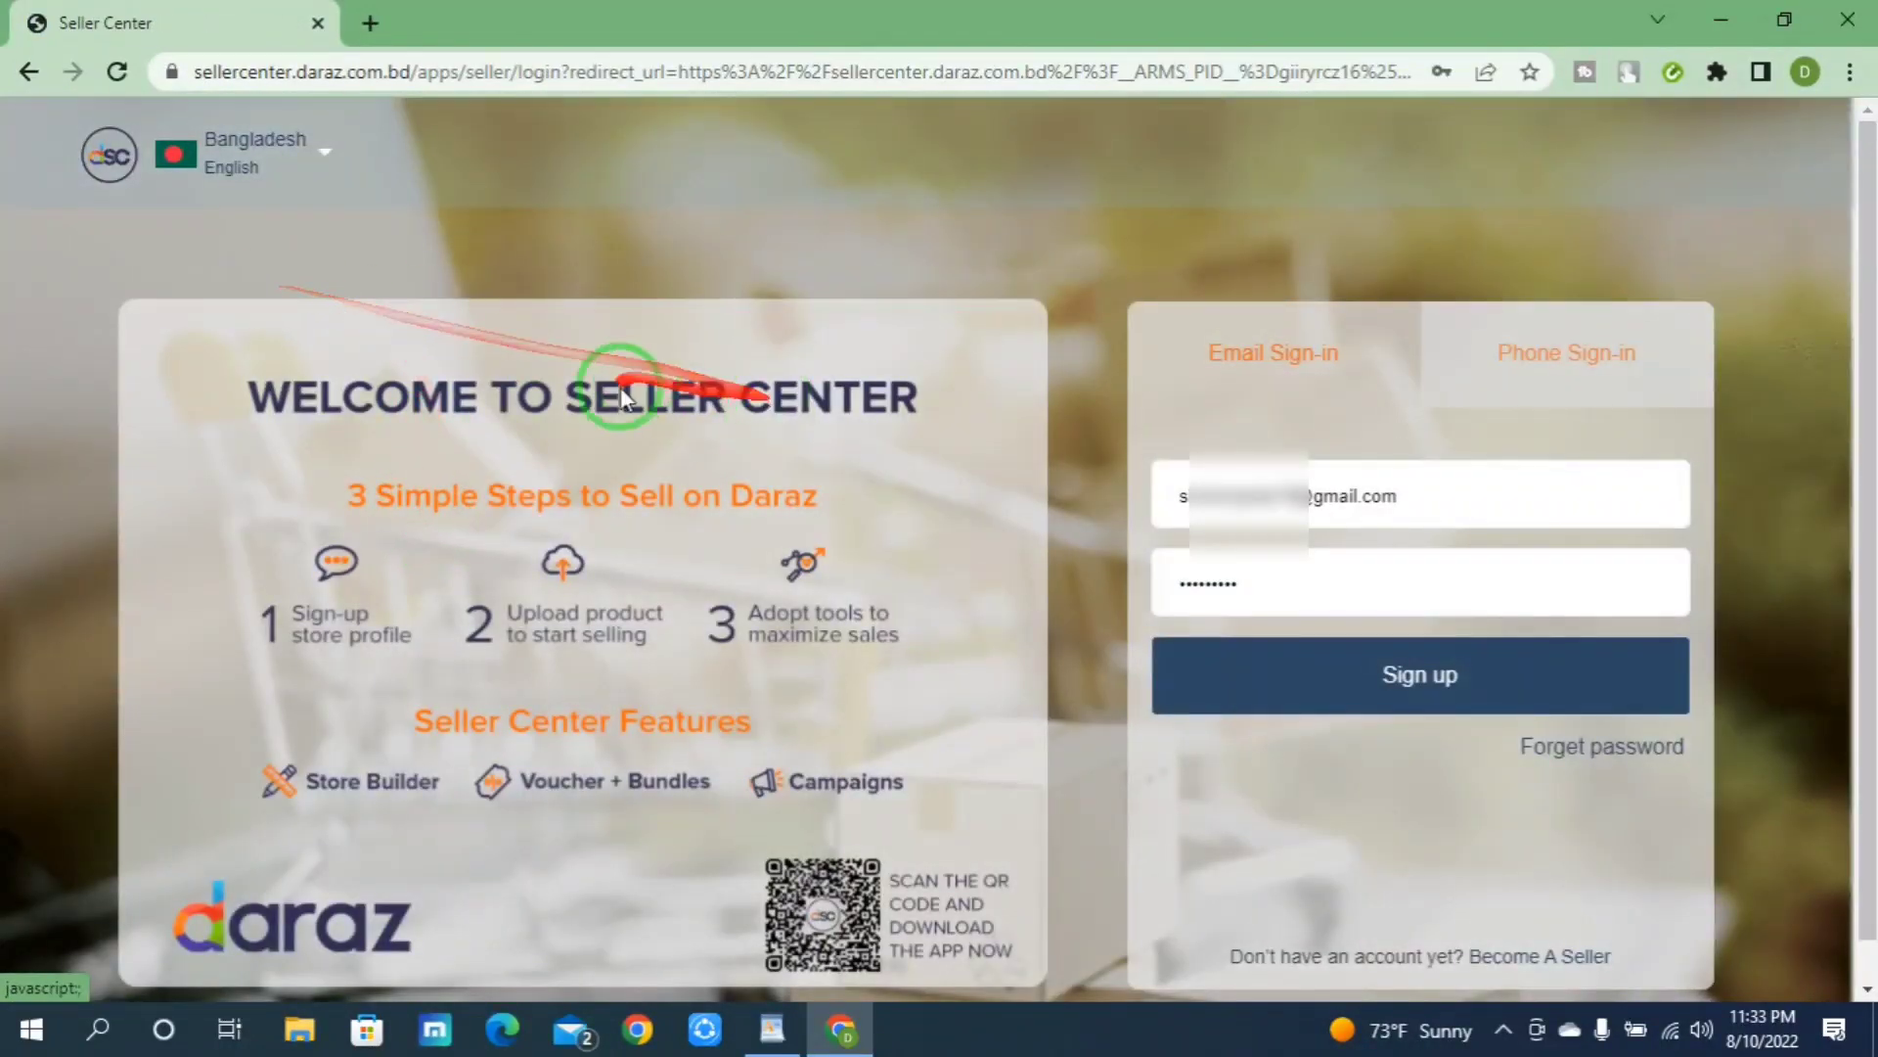
right_click(313, 72)
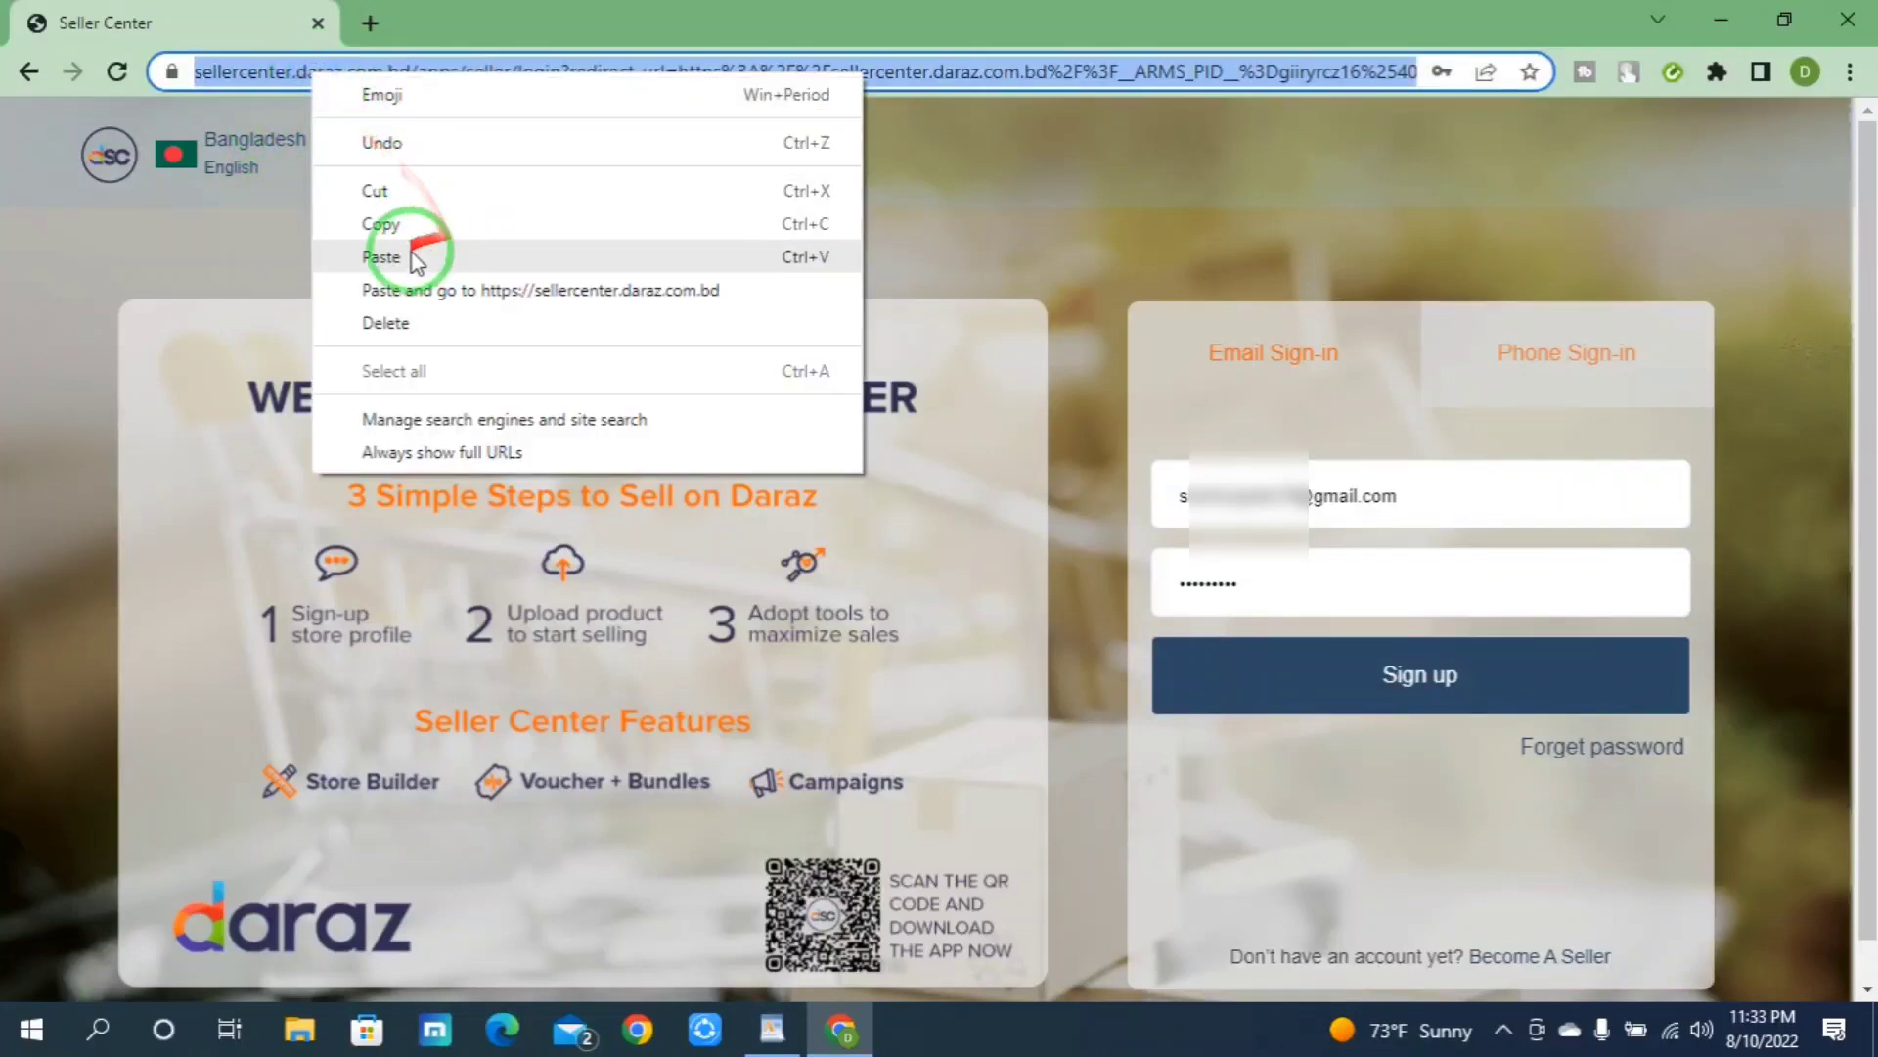
left_click(406, 286)
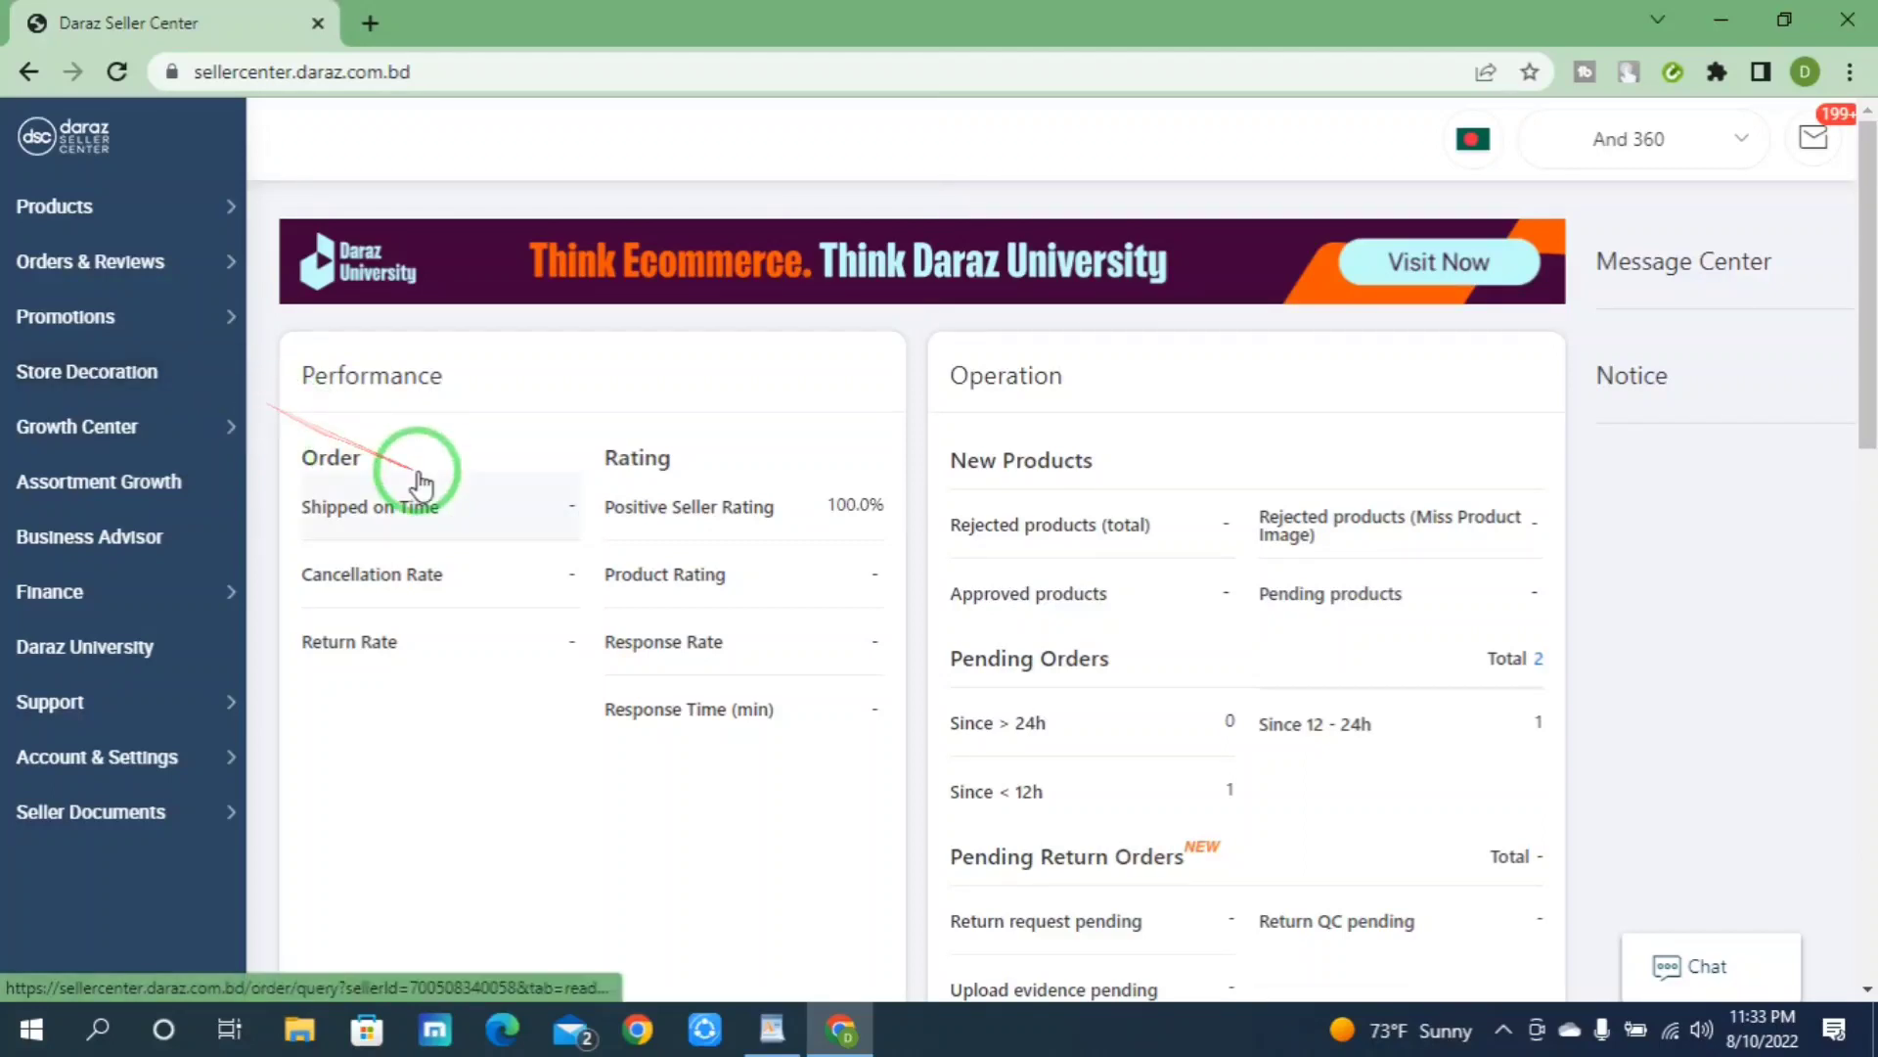
mouse_move(420, 599)
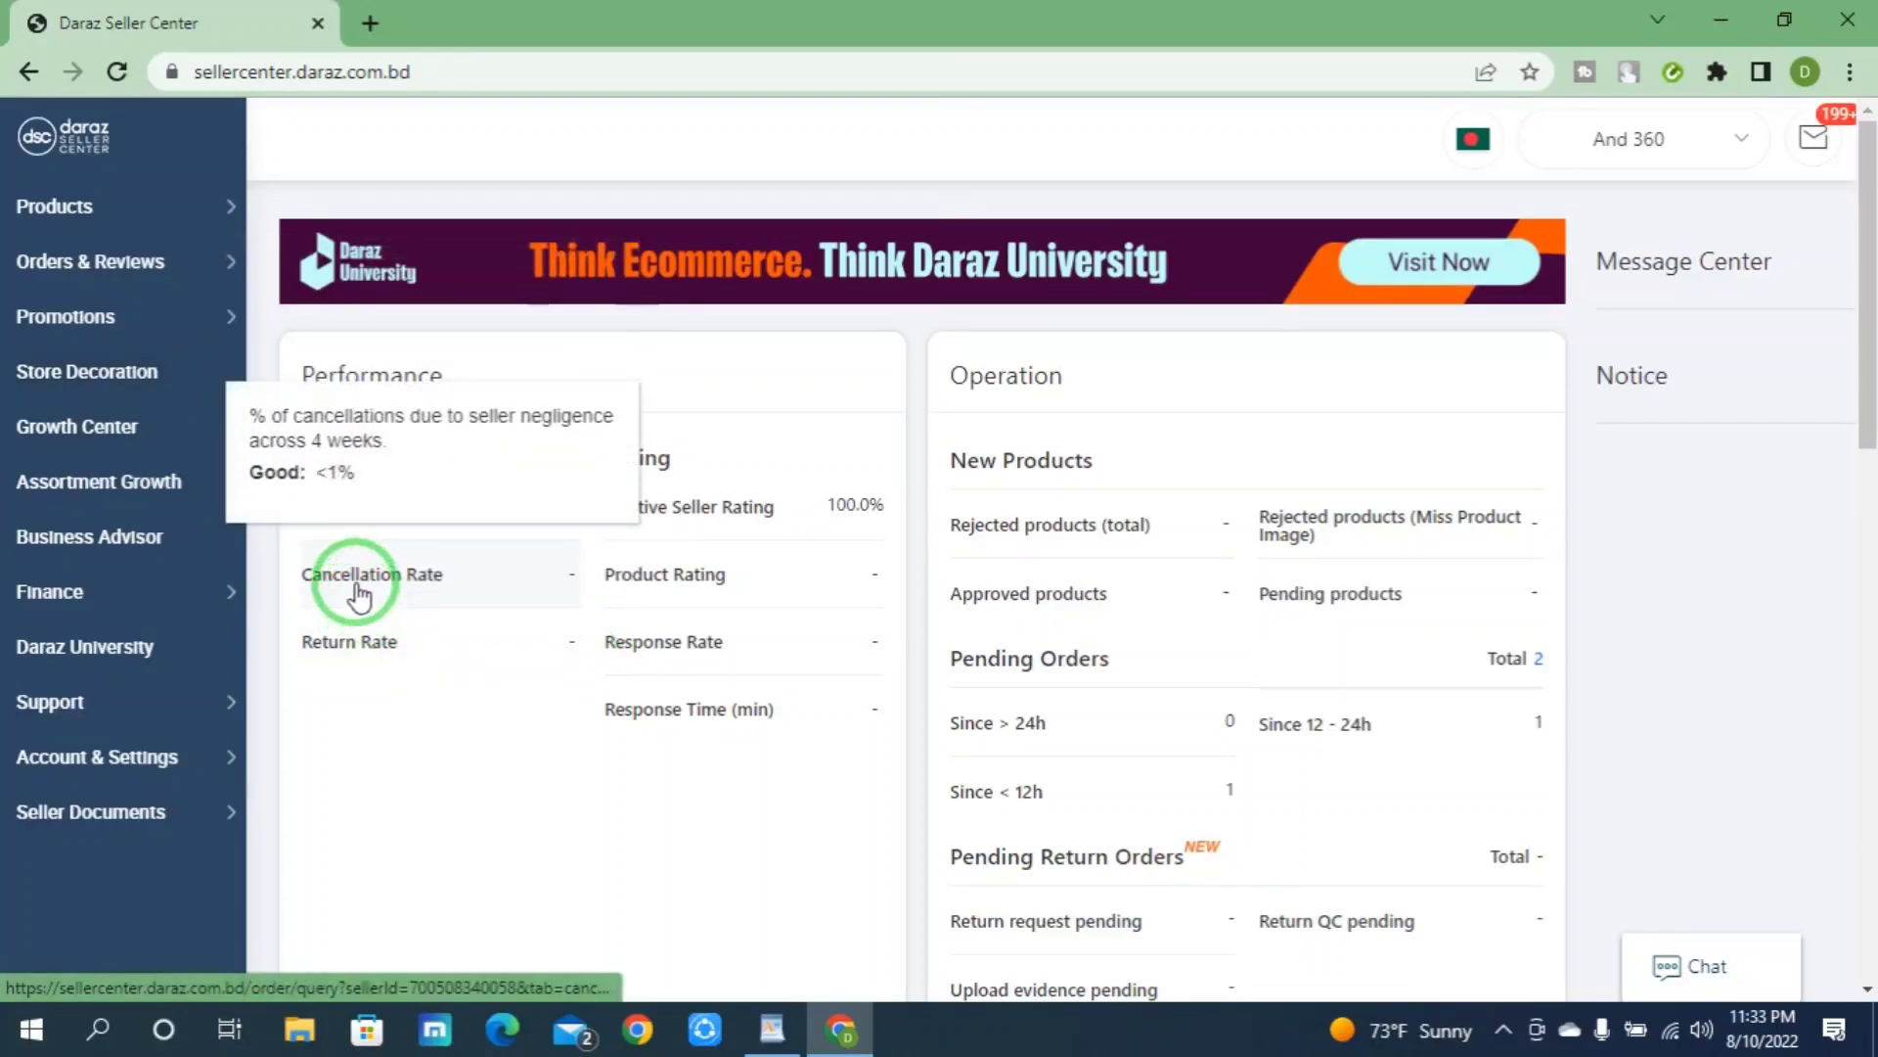
mouse_move(80, 210)
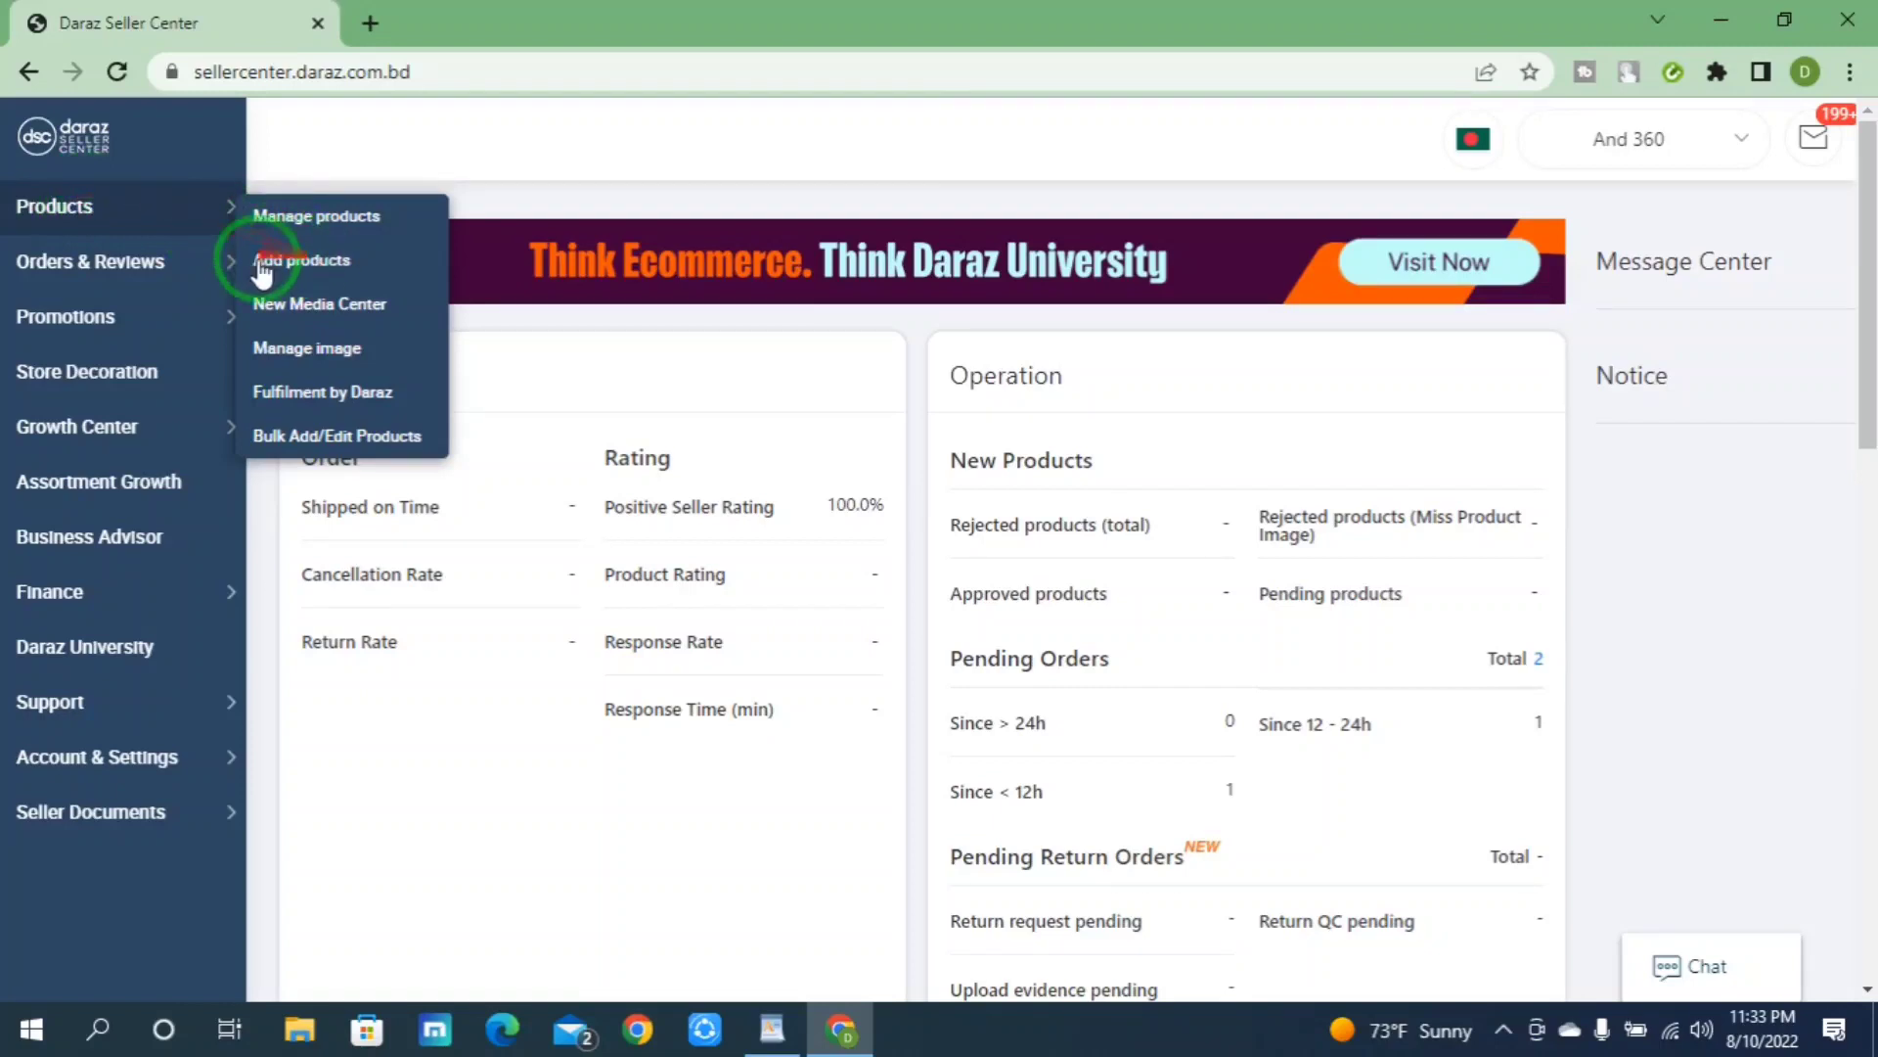
left_click(297, 262)
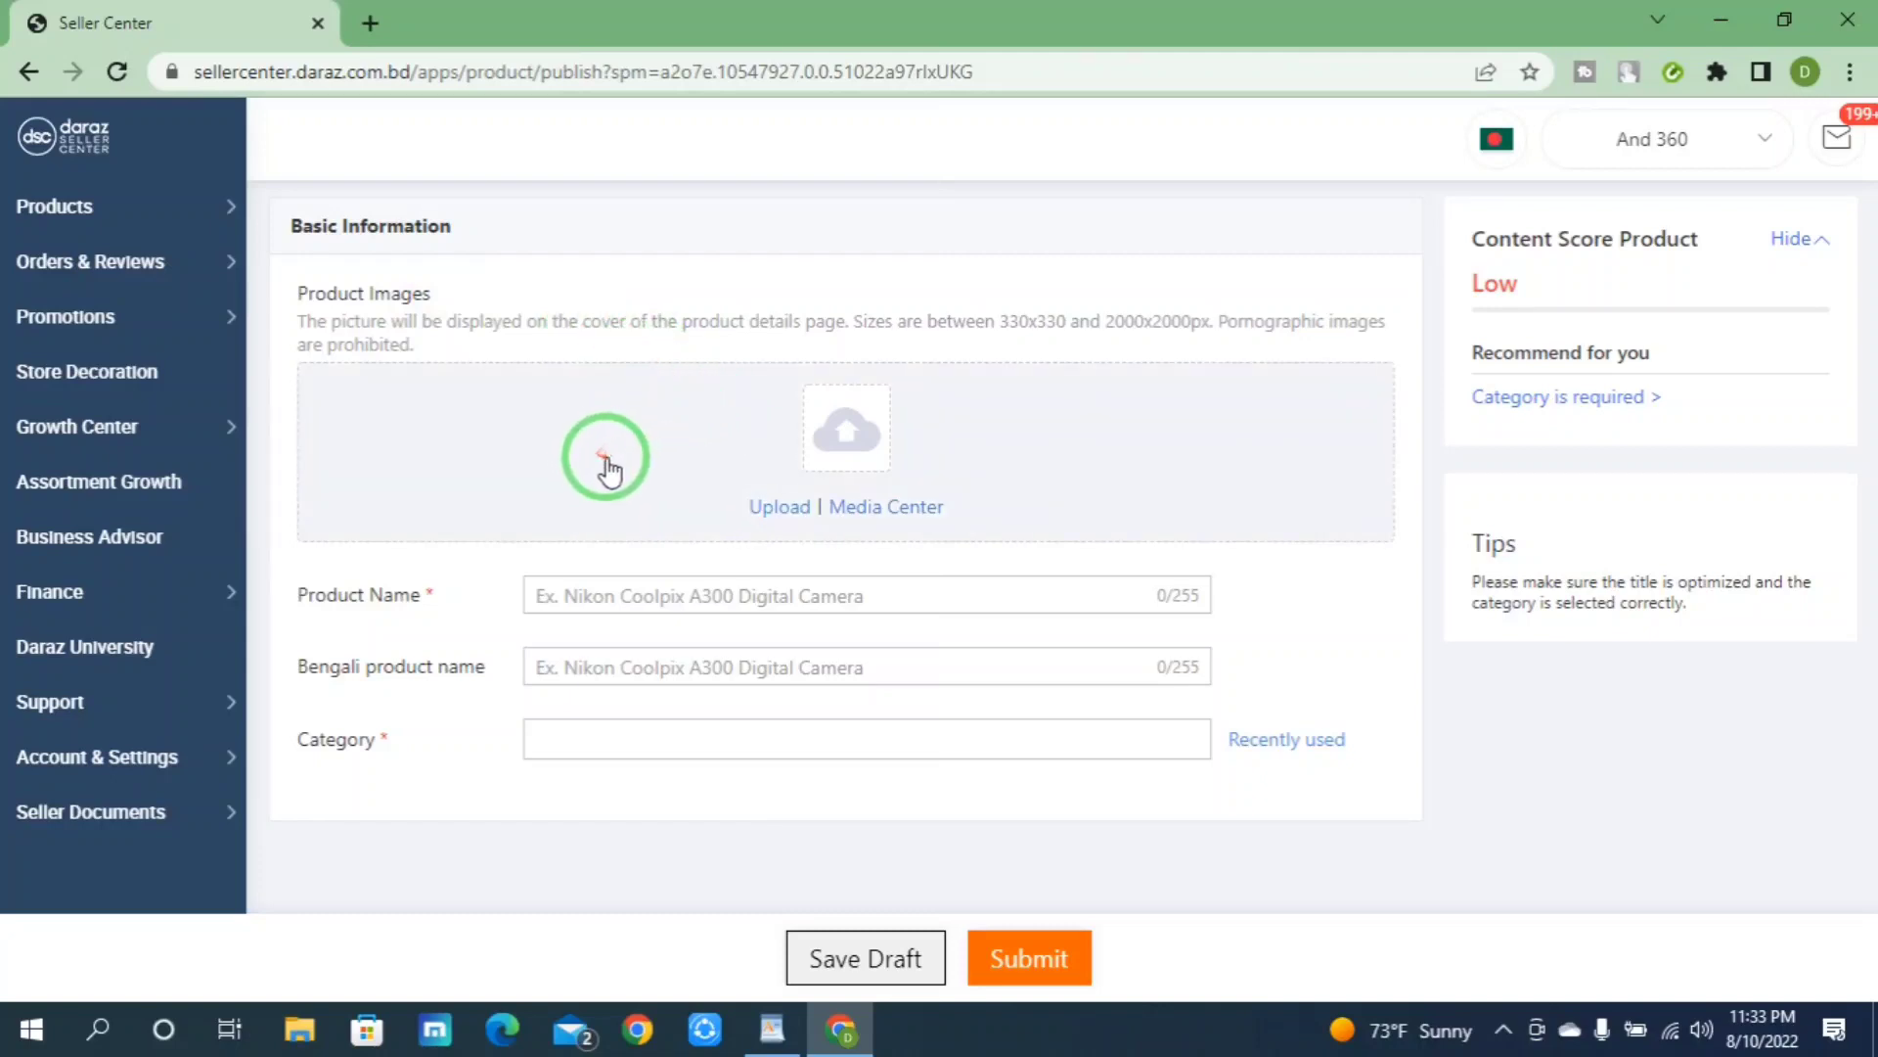
Step: Upload all three pillow and baby photos from New folder (2) as product images
mouse_move(607, 468)
left_mouse_down()
mouse_move(688, 523)
mouse_move(679, 355)
mouse_move(928, 483)
left_mouse_up()
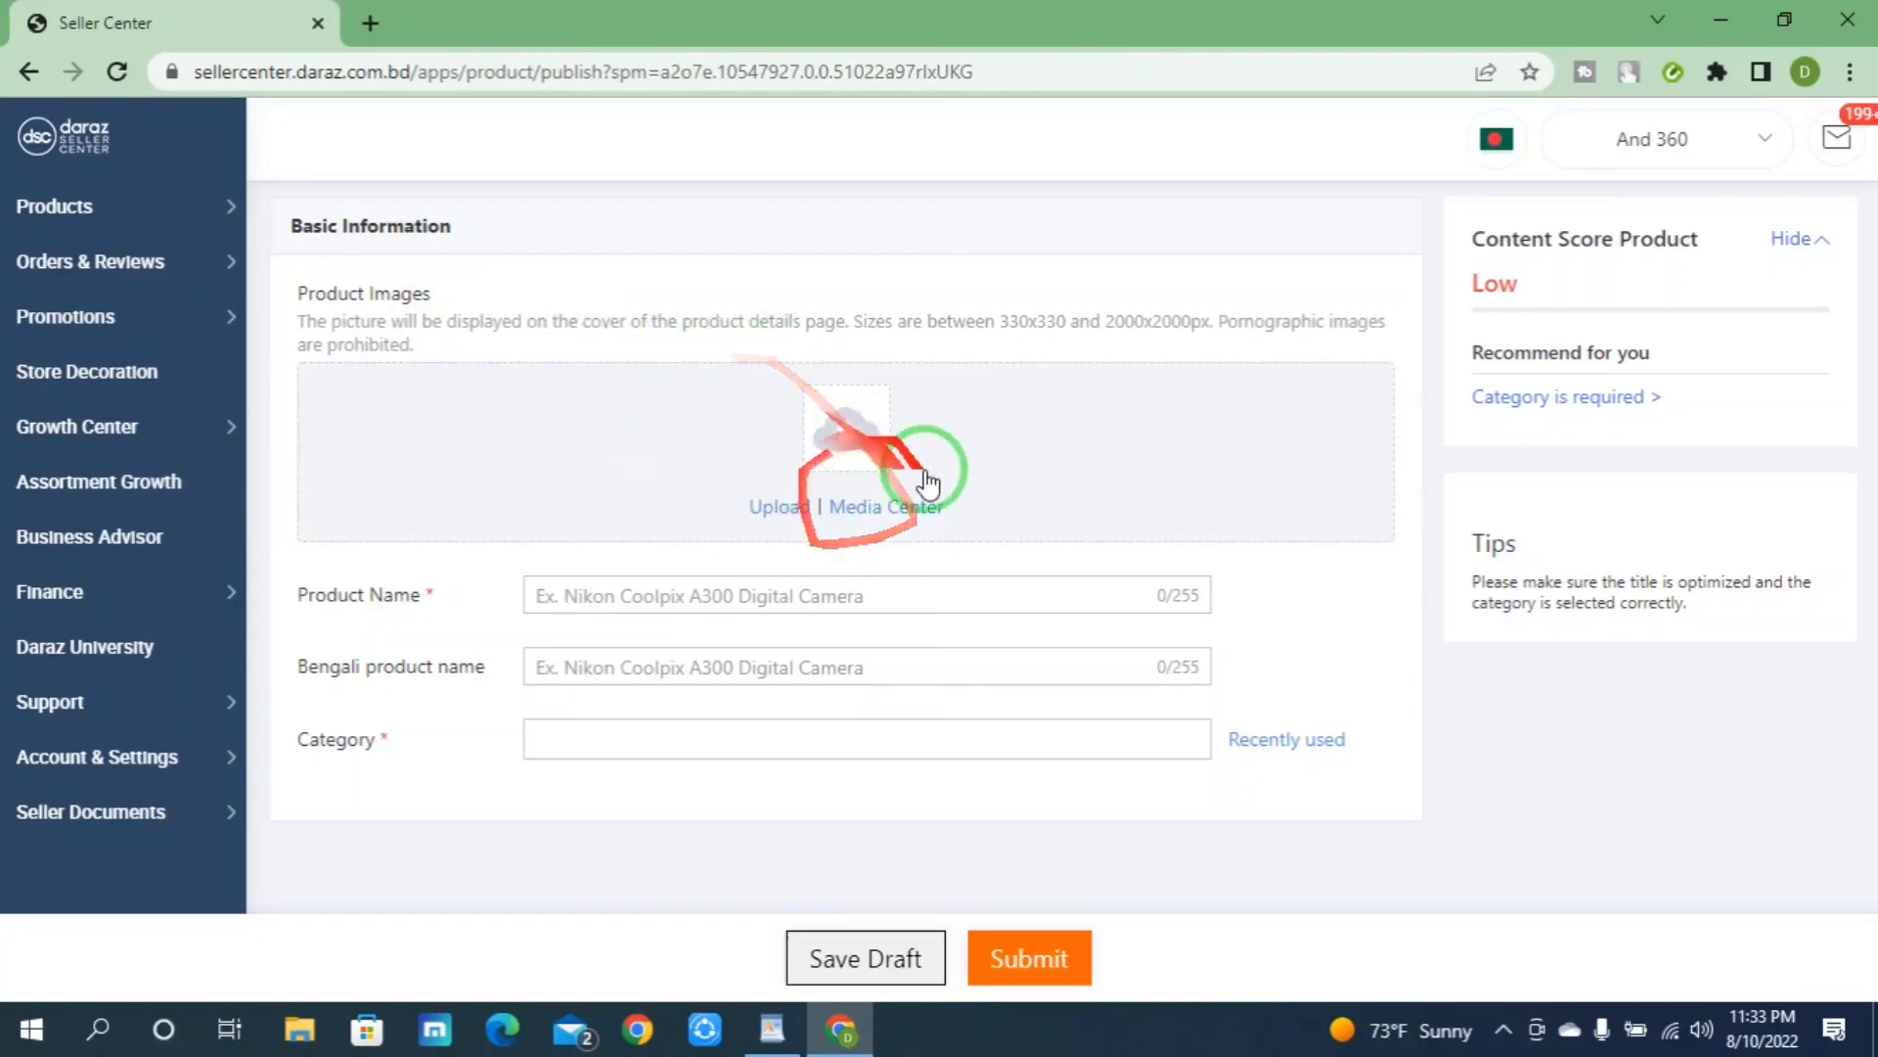
scroll(379, 391, "down", 3)
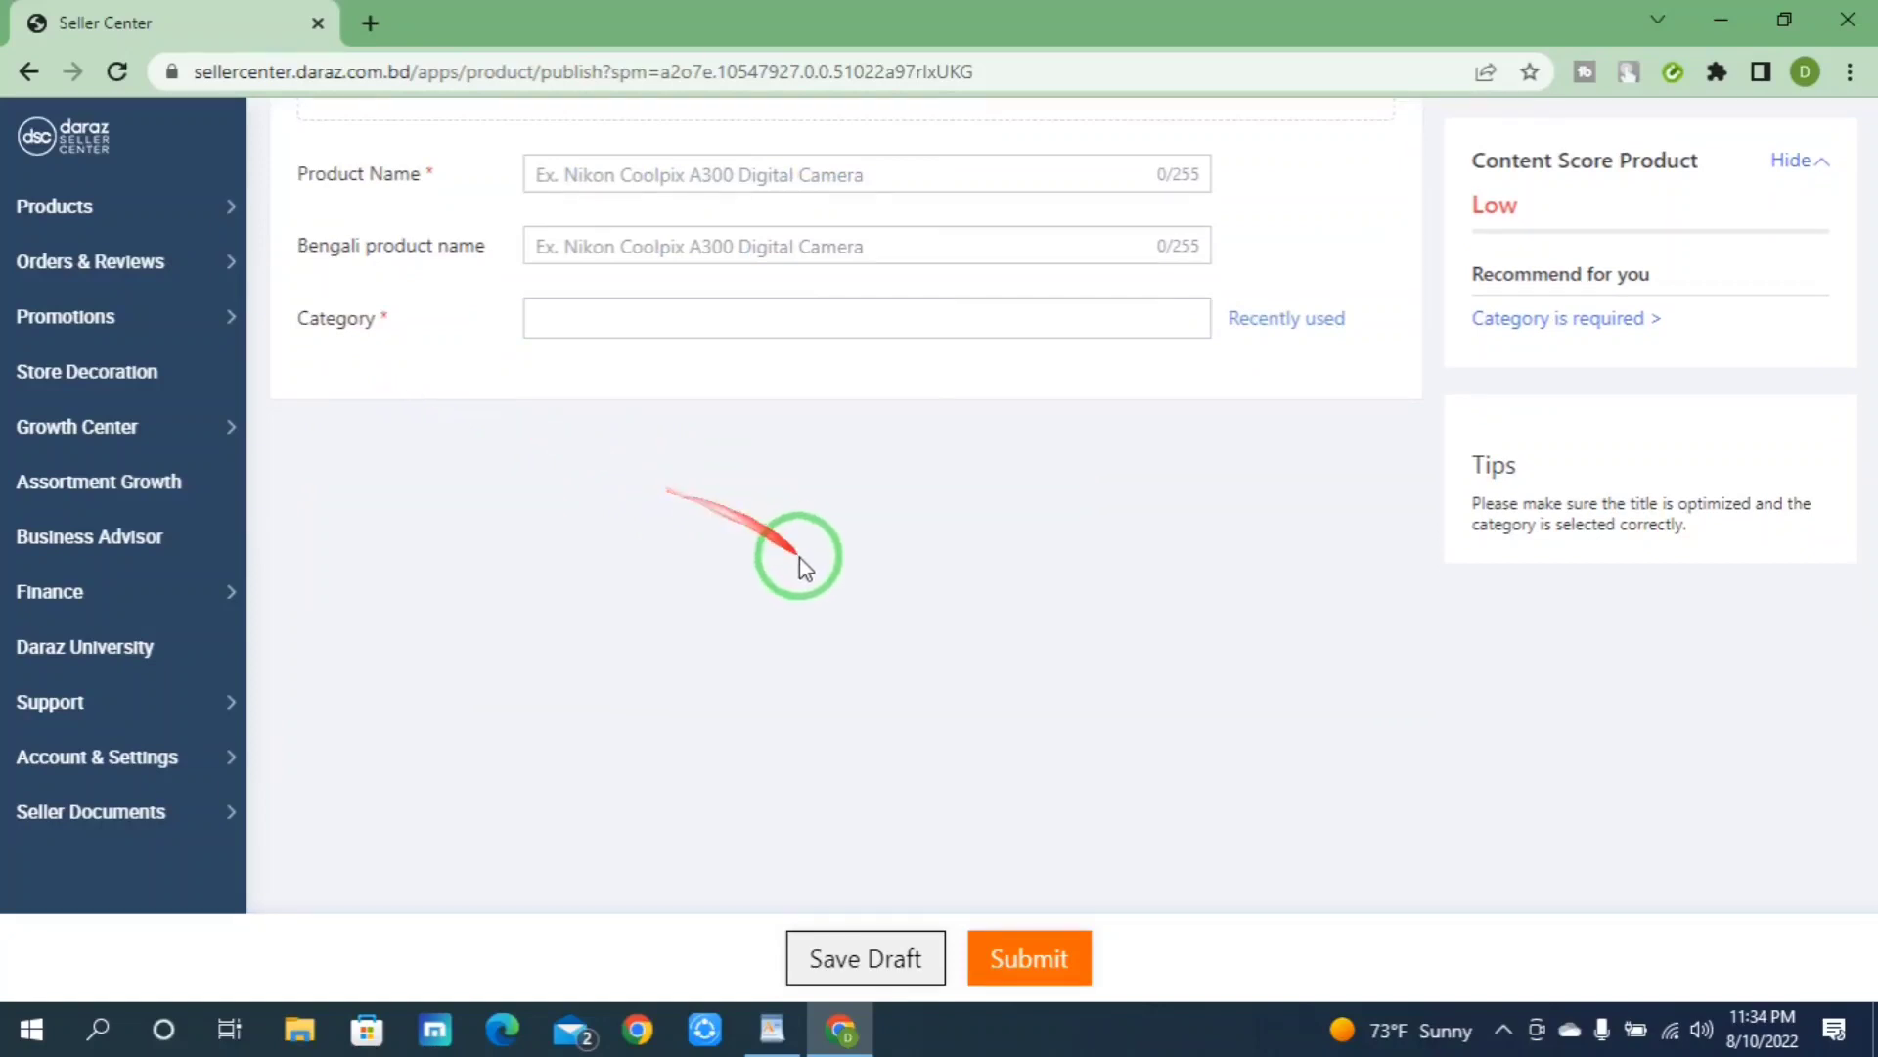
scroll(801, 556, "up", 3)
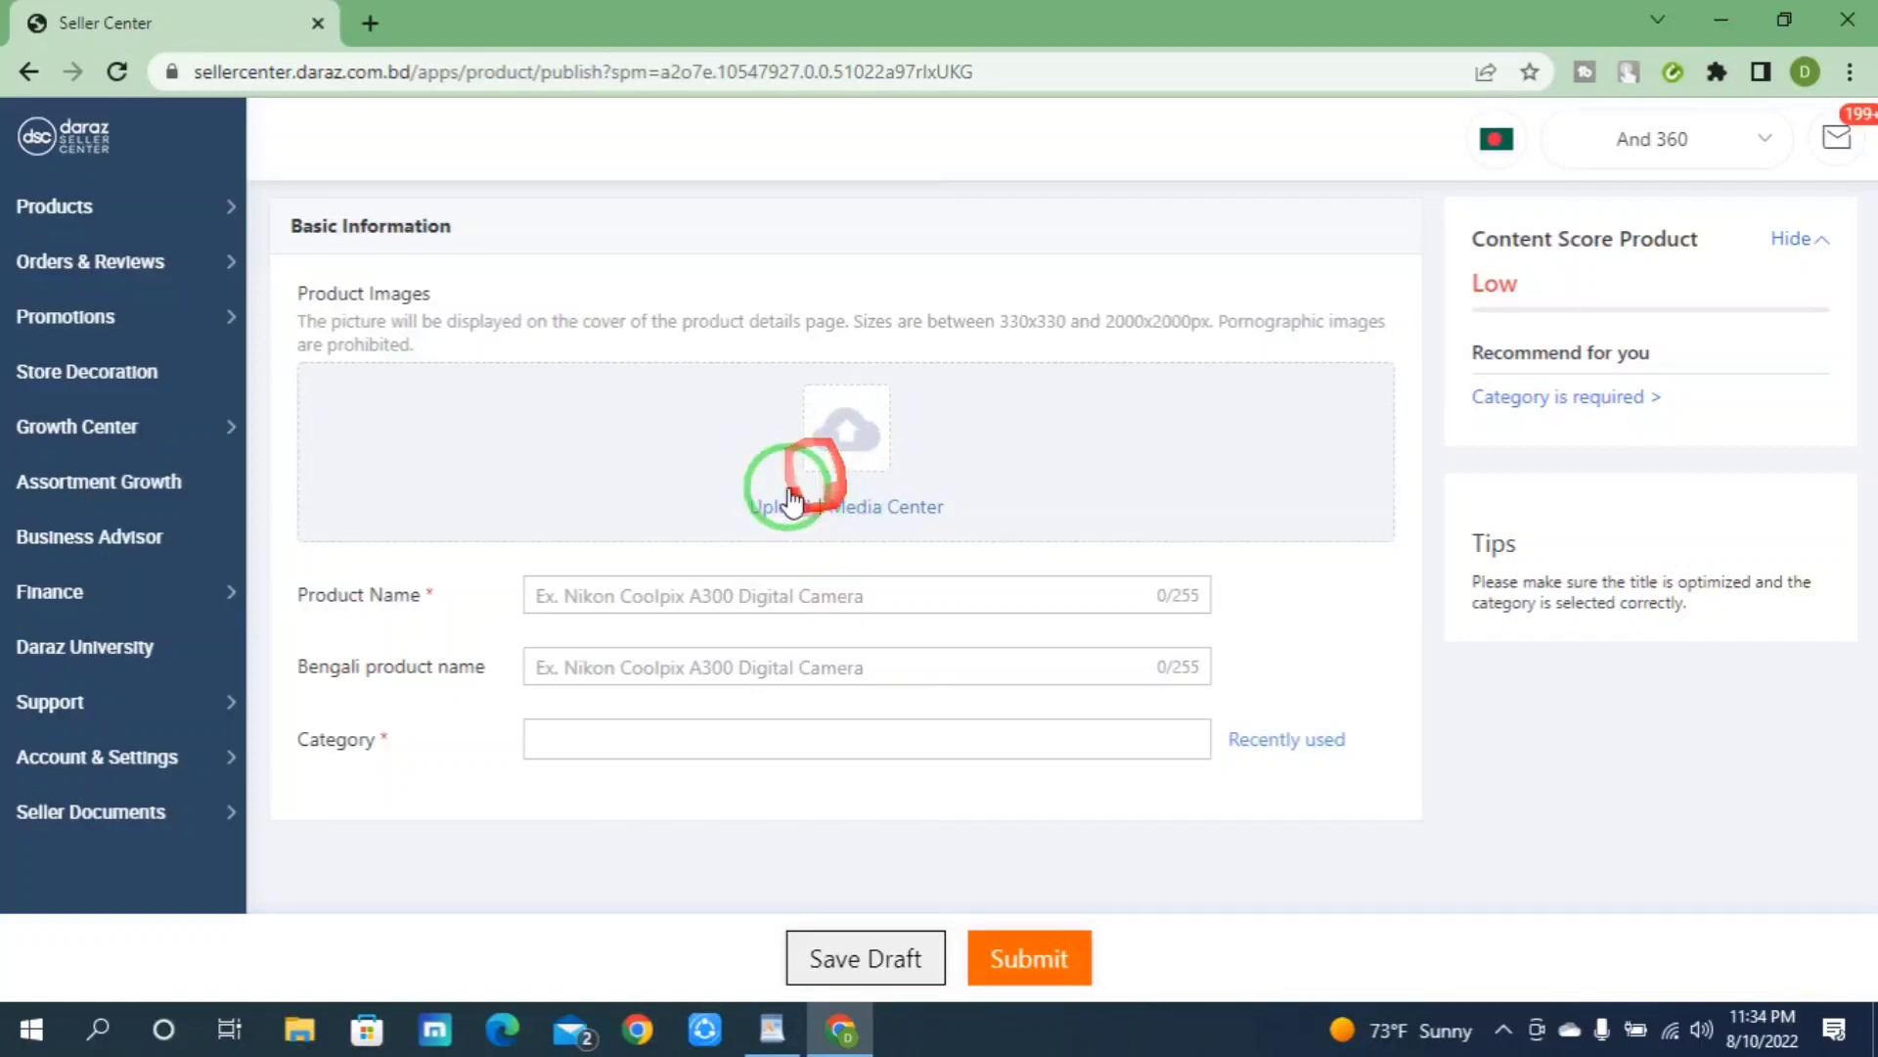
left_click(836, 484)
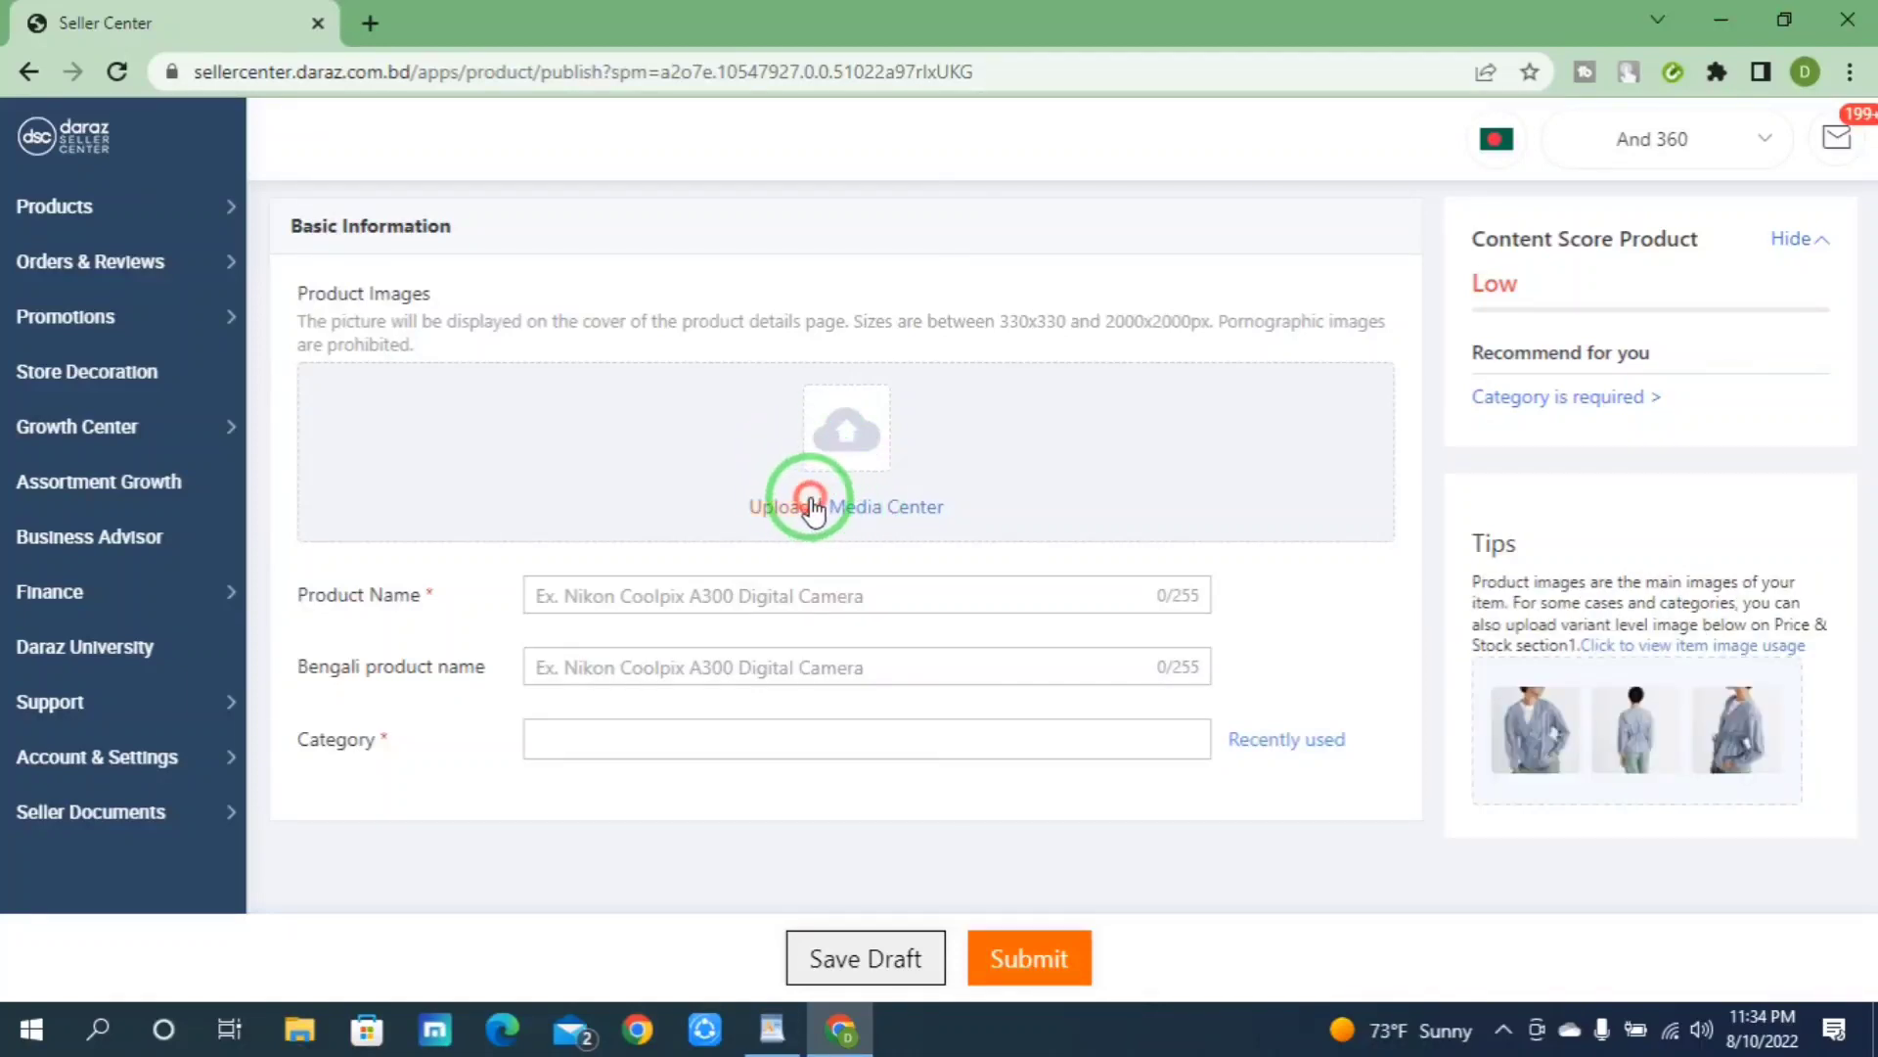
left_click(810, 501)
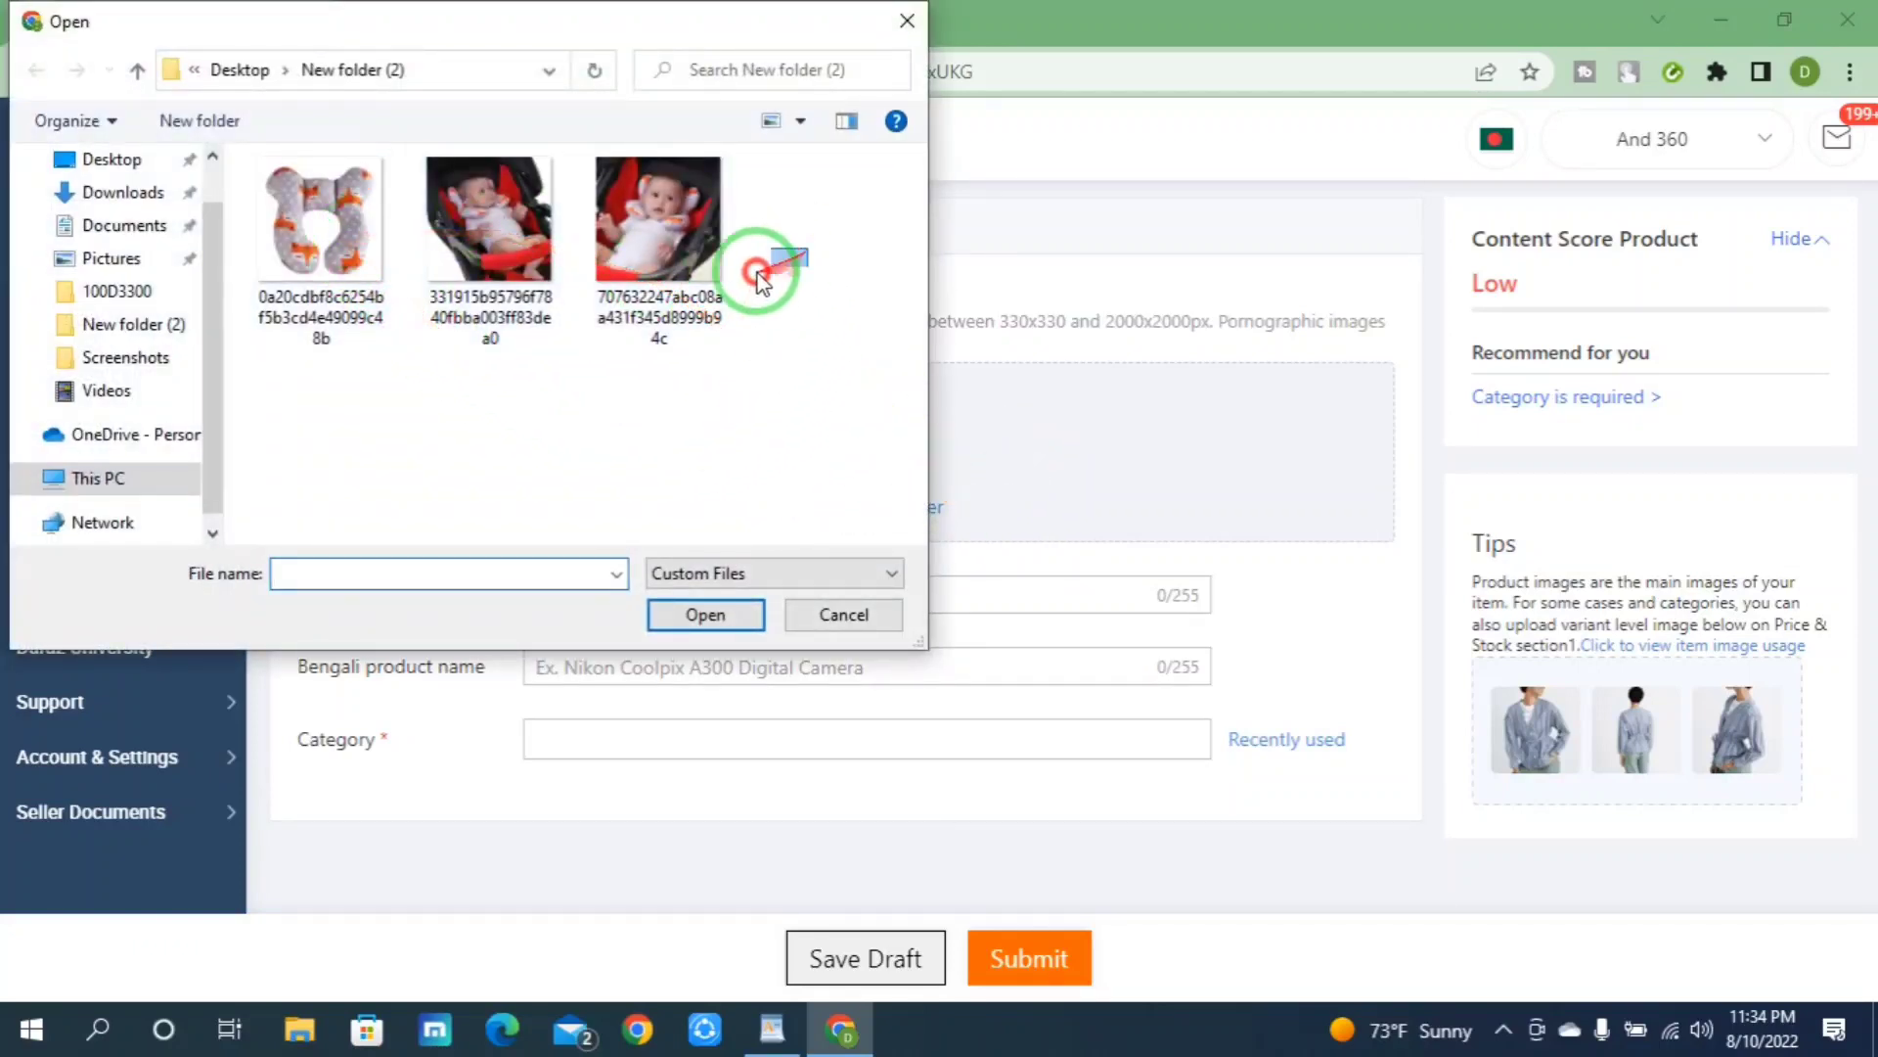
left_click_drag(762, 282, 268, 365)
left_click(700, 618)
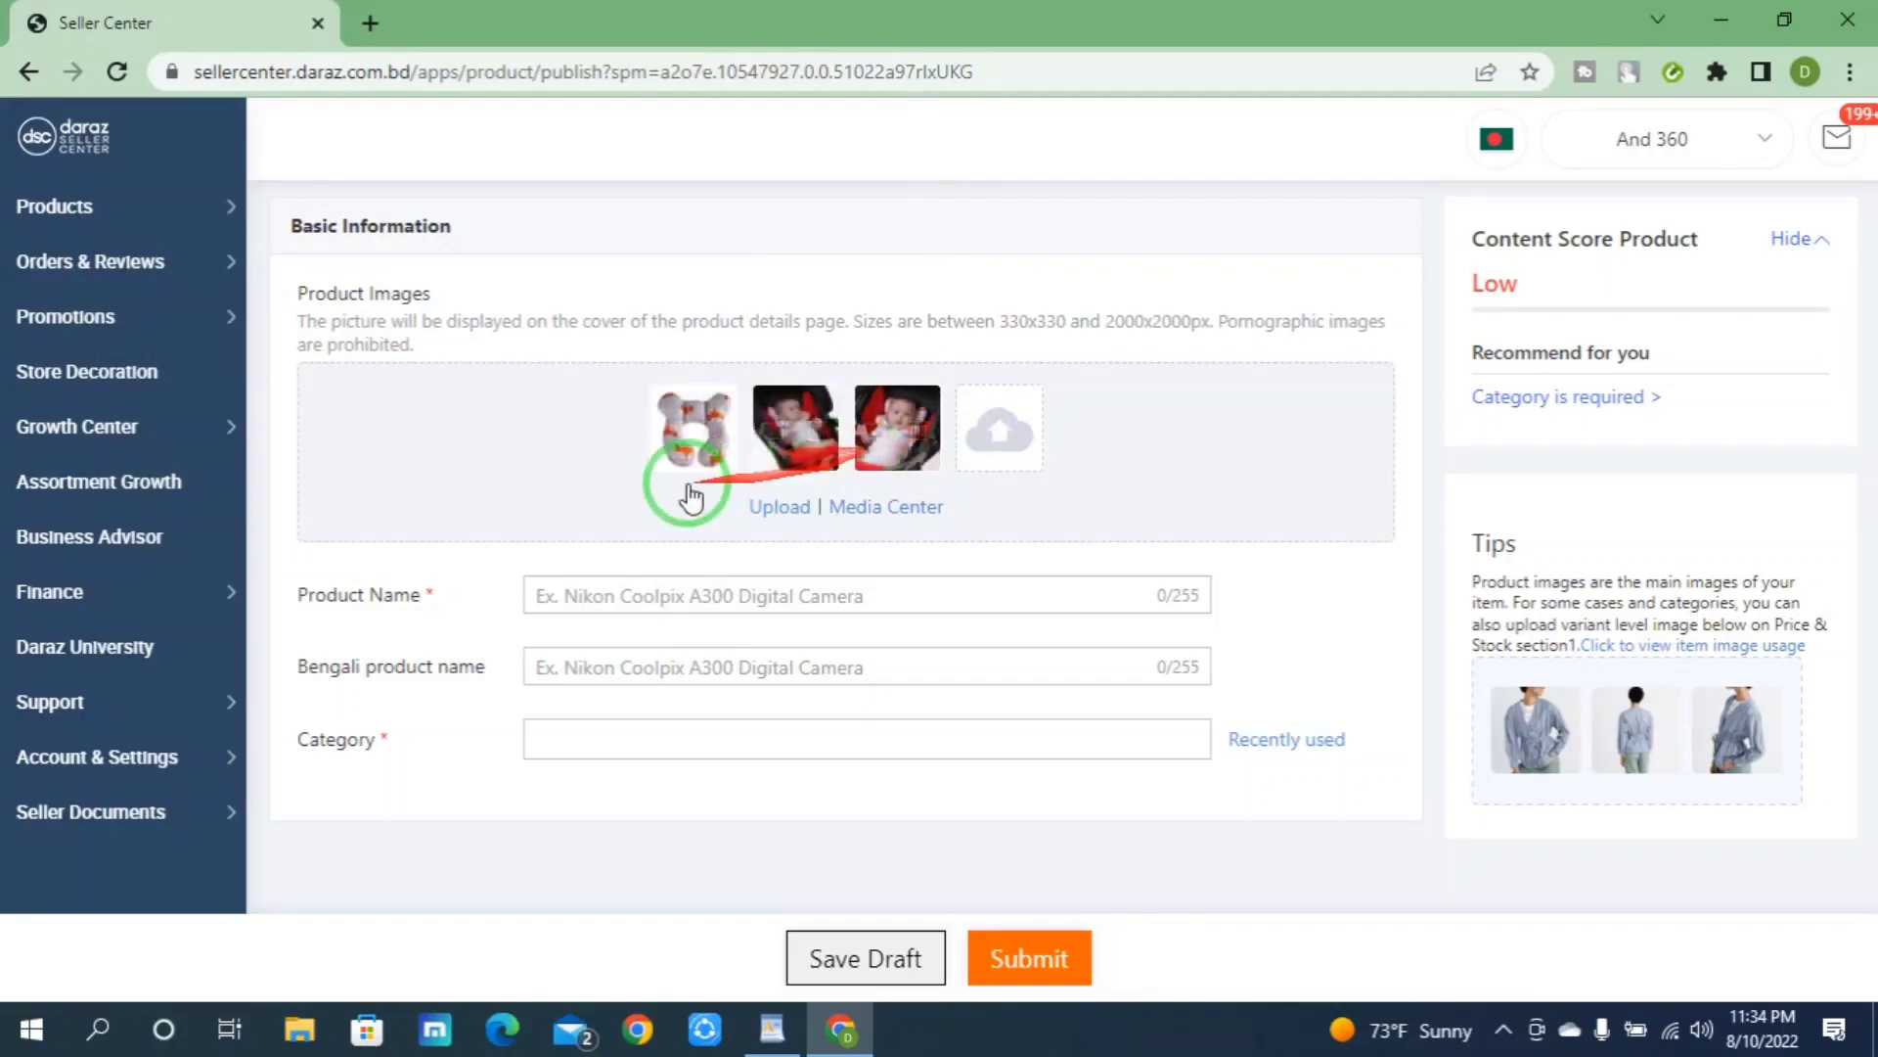
Step: Reorder the product images so the front-facing baby photo is first, the pillow second and the side-facing baby photo third
left_click_drag(807, 456, 671, 448)
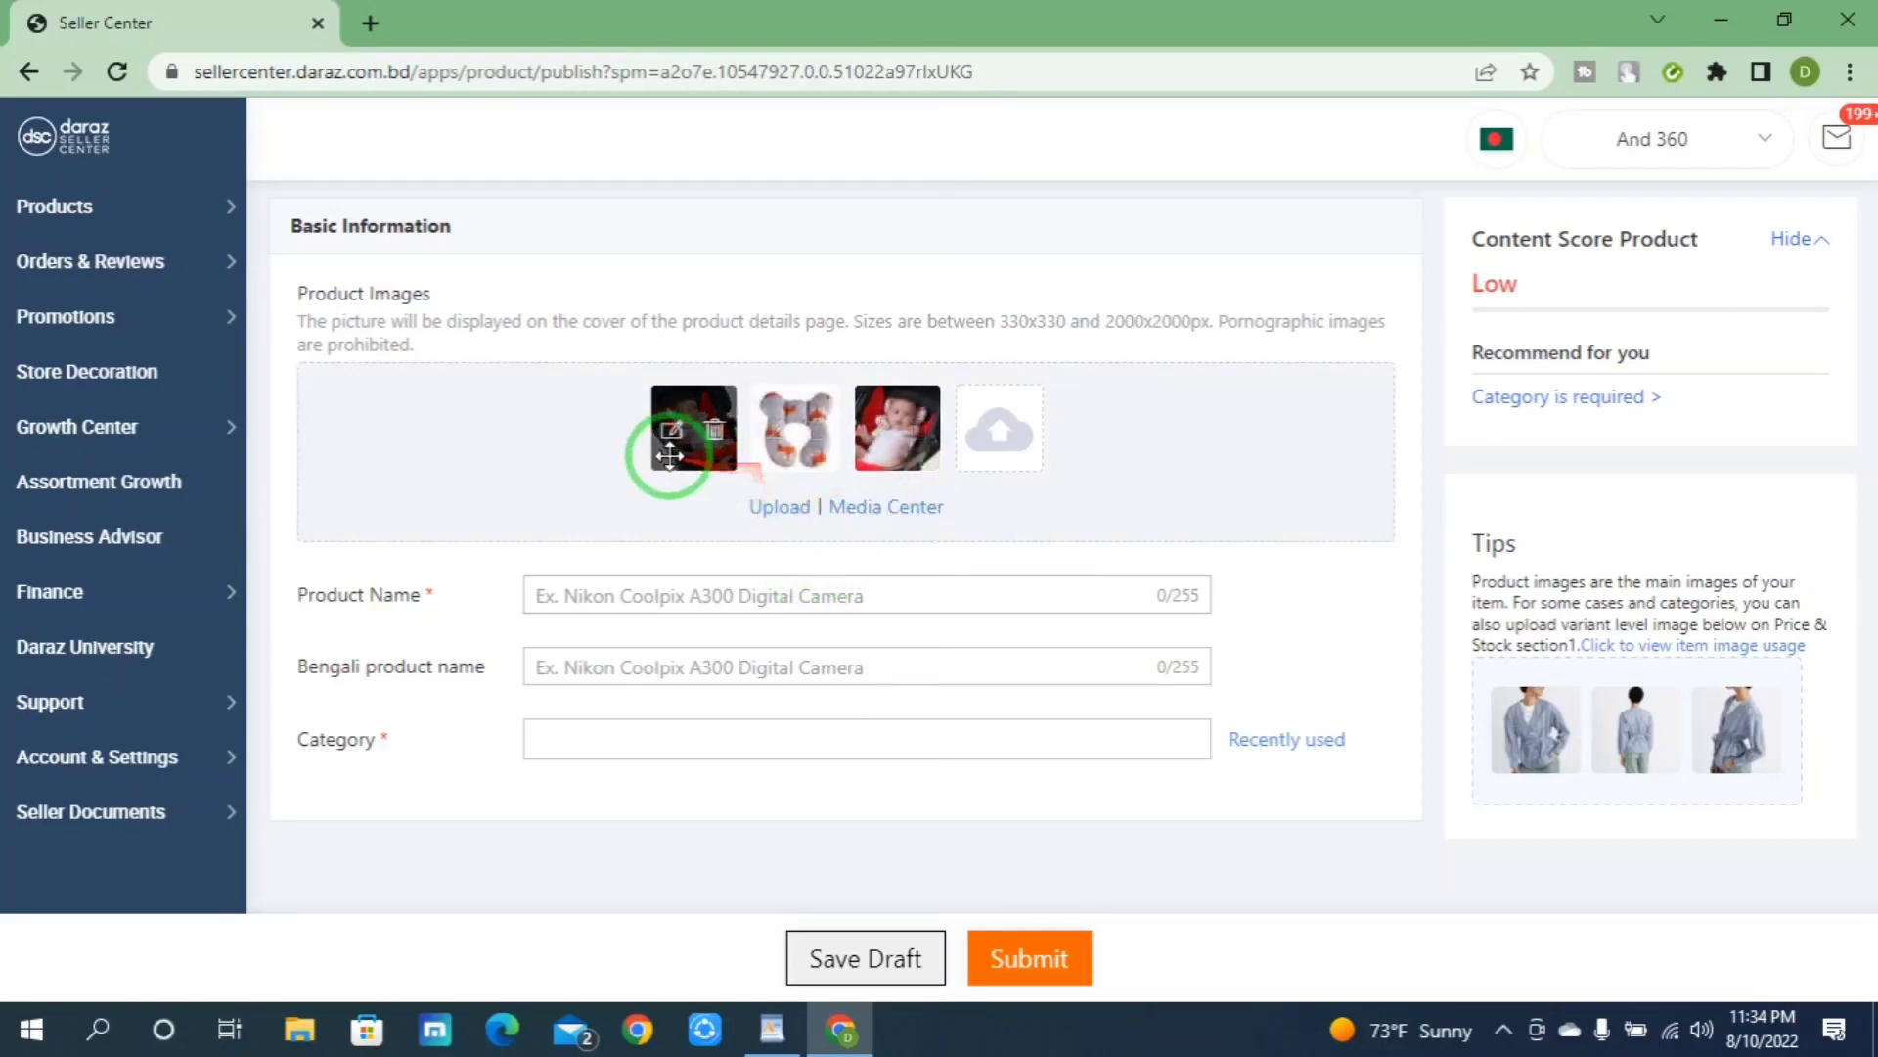
mouse_move(669, 455)
left_mouse_down()
mouse_move(788, 472)
mouse_move(886, 454)
mouse_move(634, 447)
left_mouse_up()
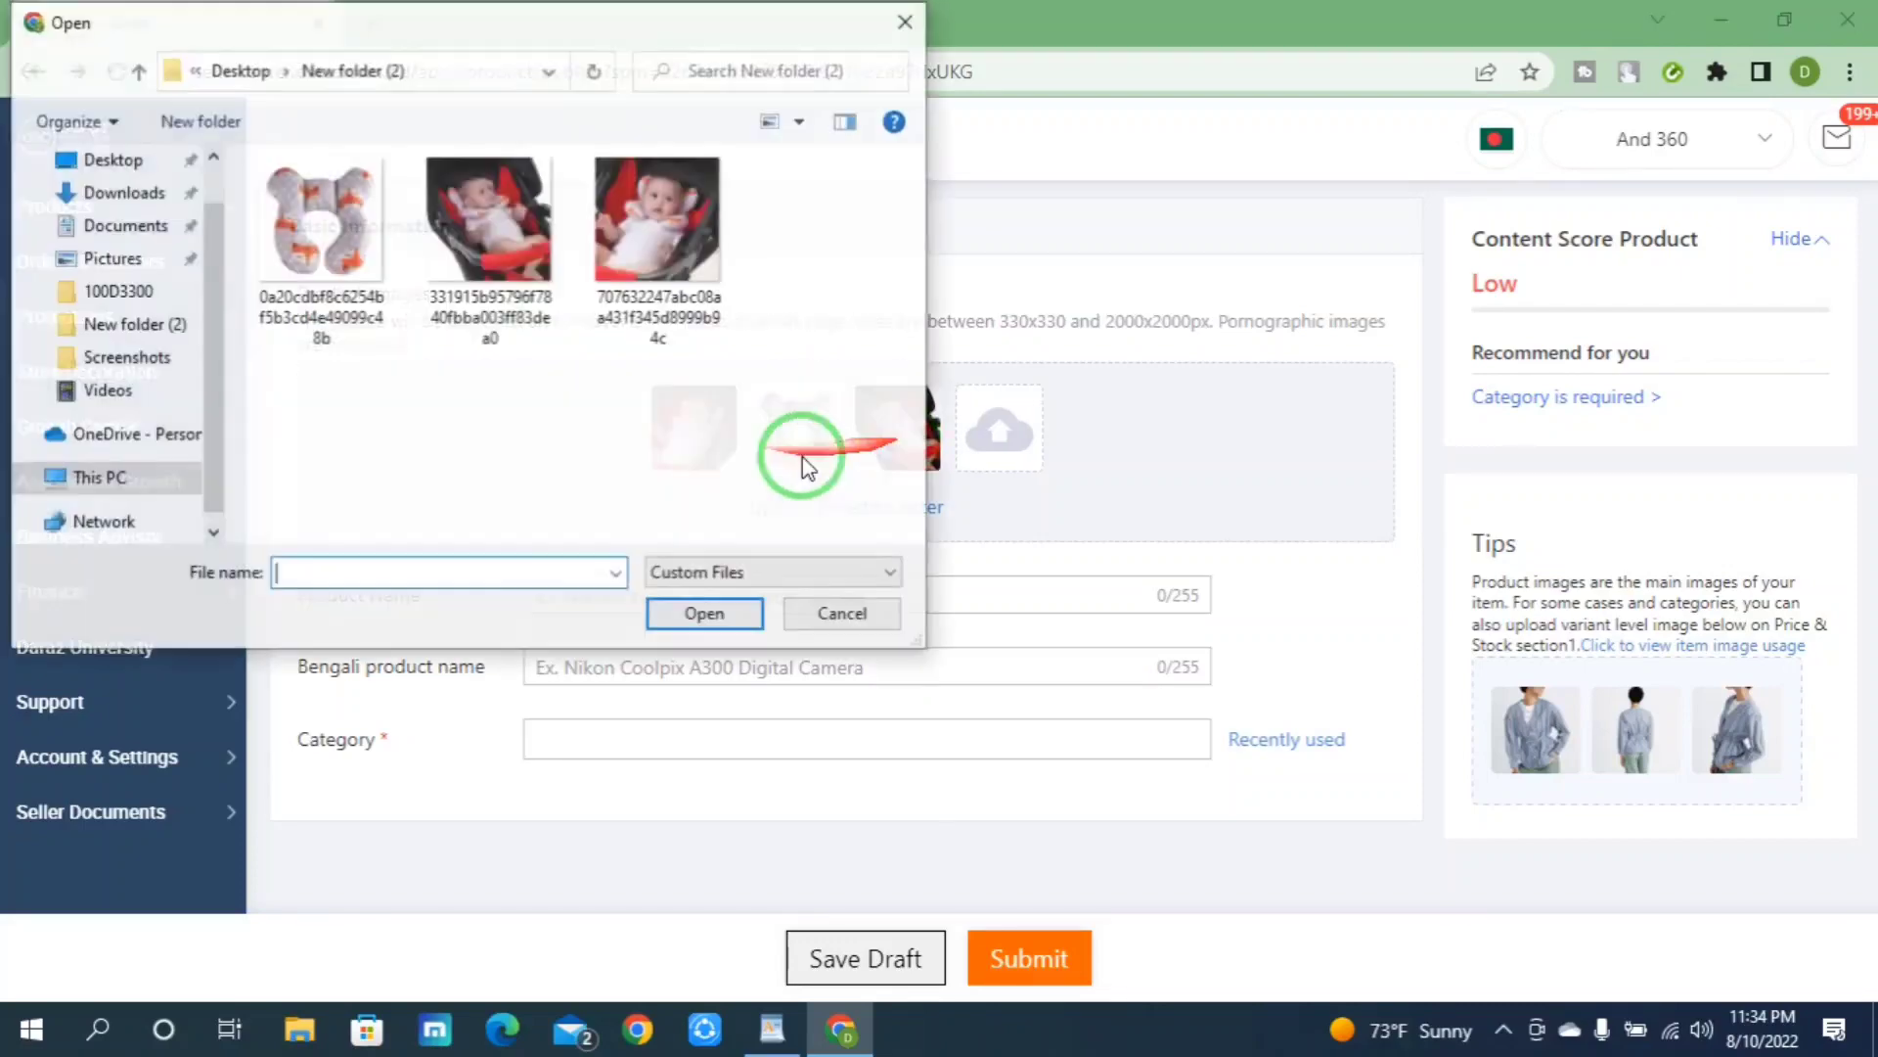
left_click(844, 614)
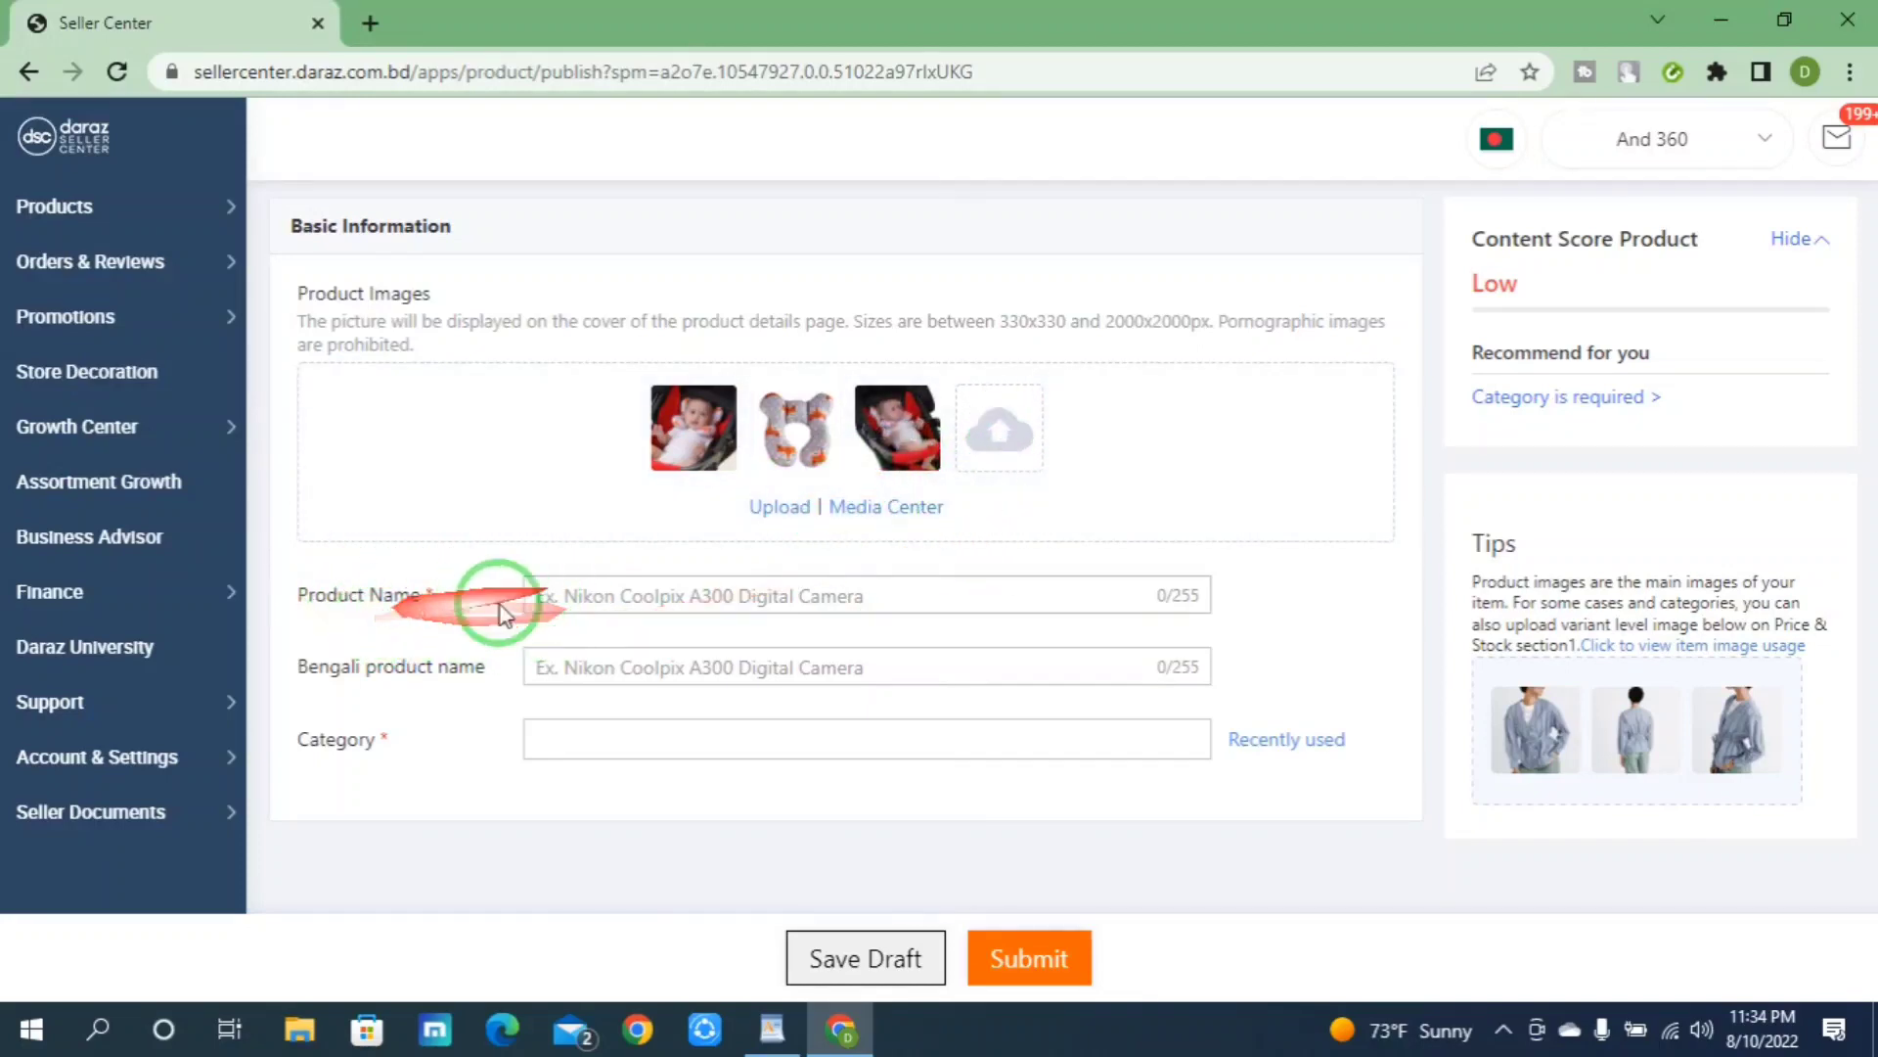
Step: Switch to the WordPad document and copy the title "U-Shaped Head Fixed Pillow Baby Stroller Padding Cotton Kids Protection Mat"
left_click(772, 1027)
left_click_drag(1124, 437, 492, 428)
right_click(478, 423)
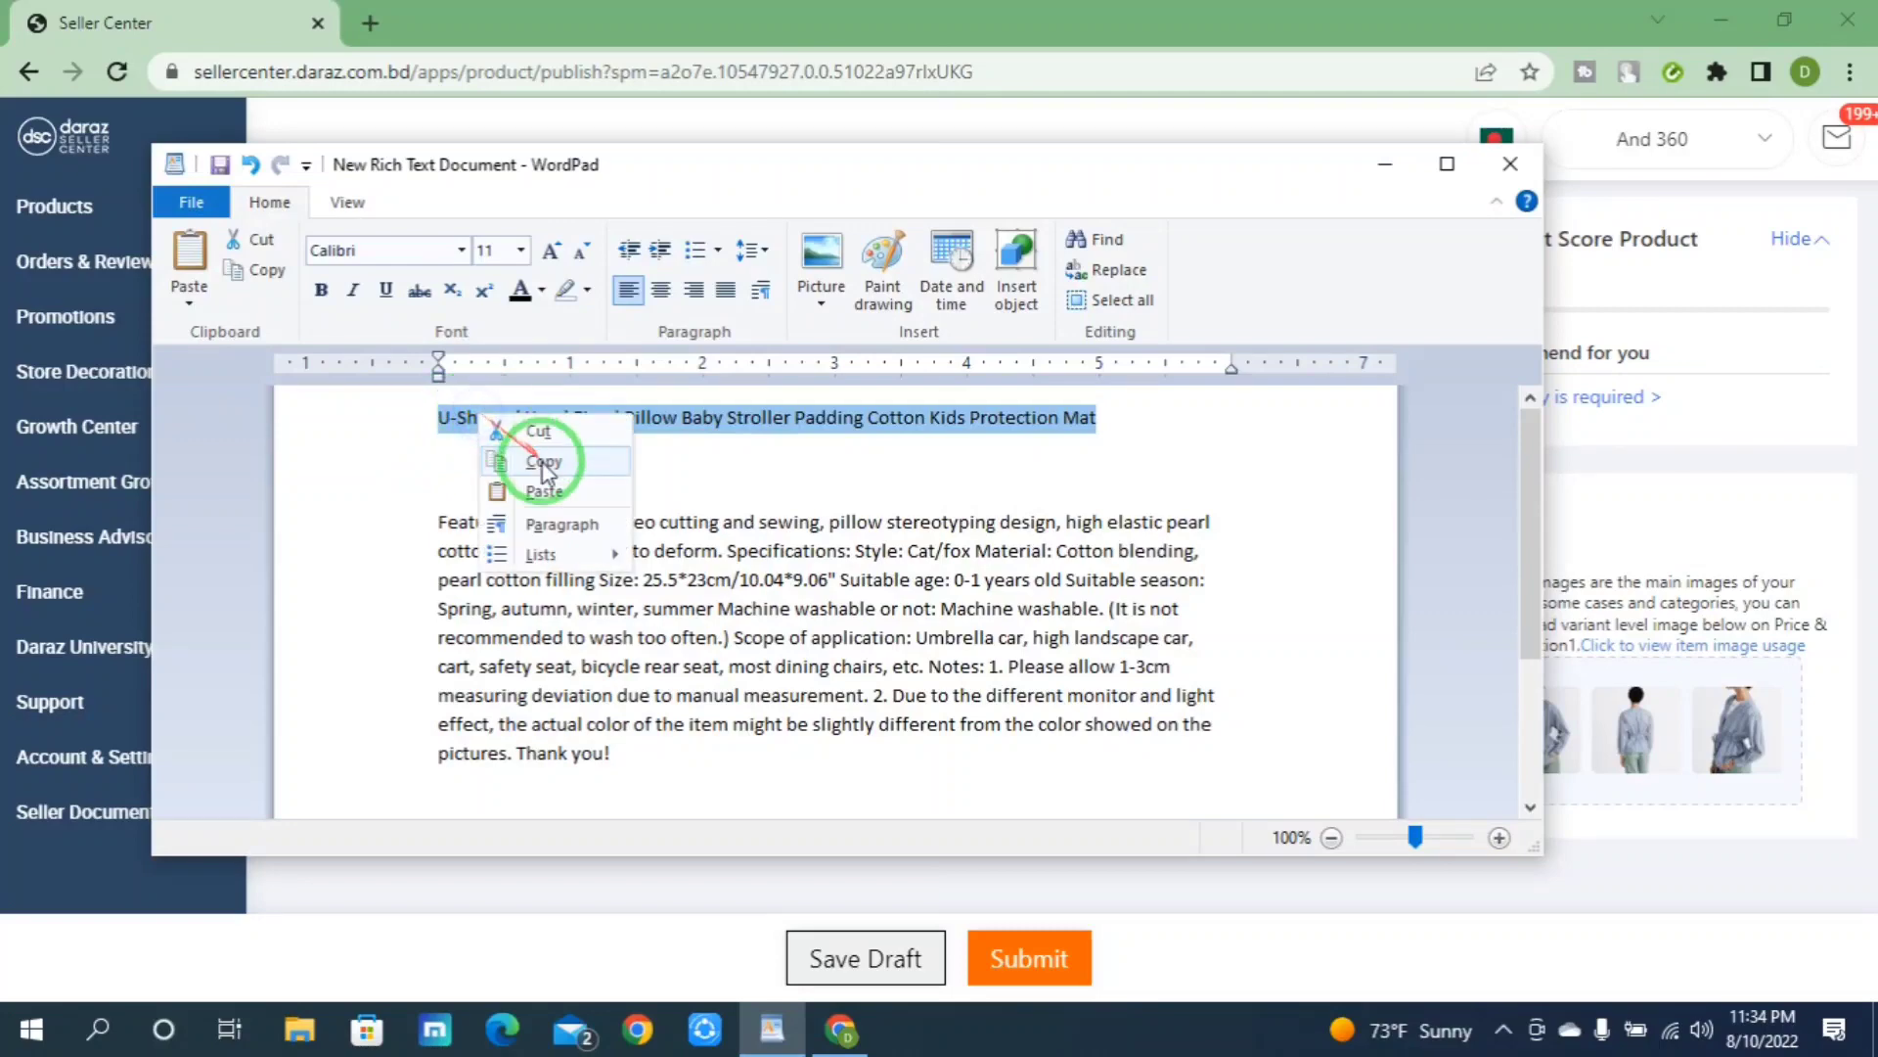
left_click(545, 463)
left_click(1385, 163)
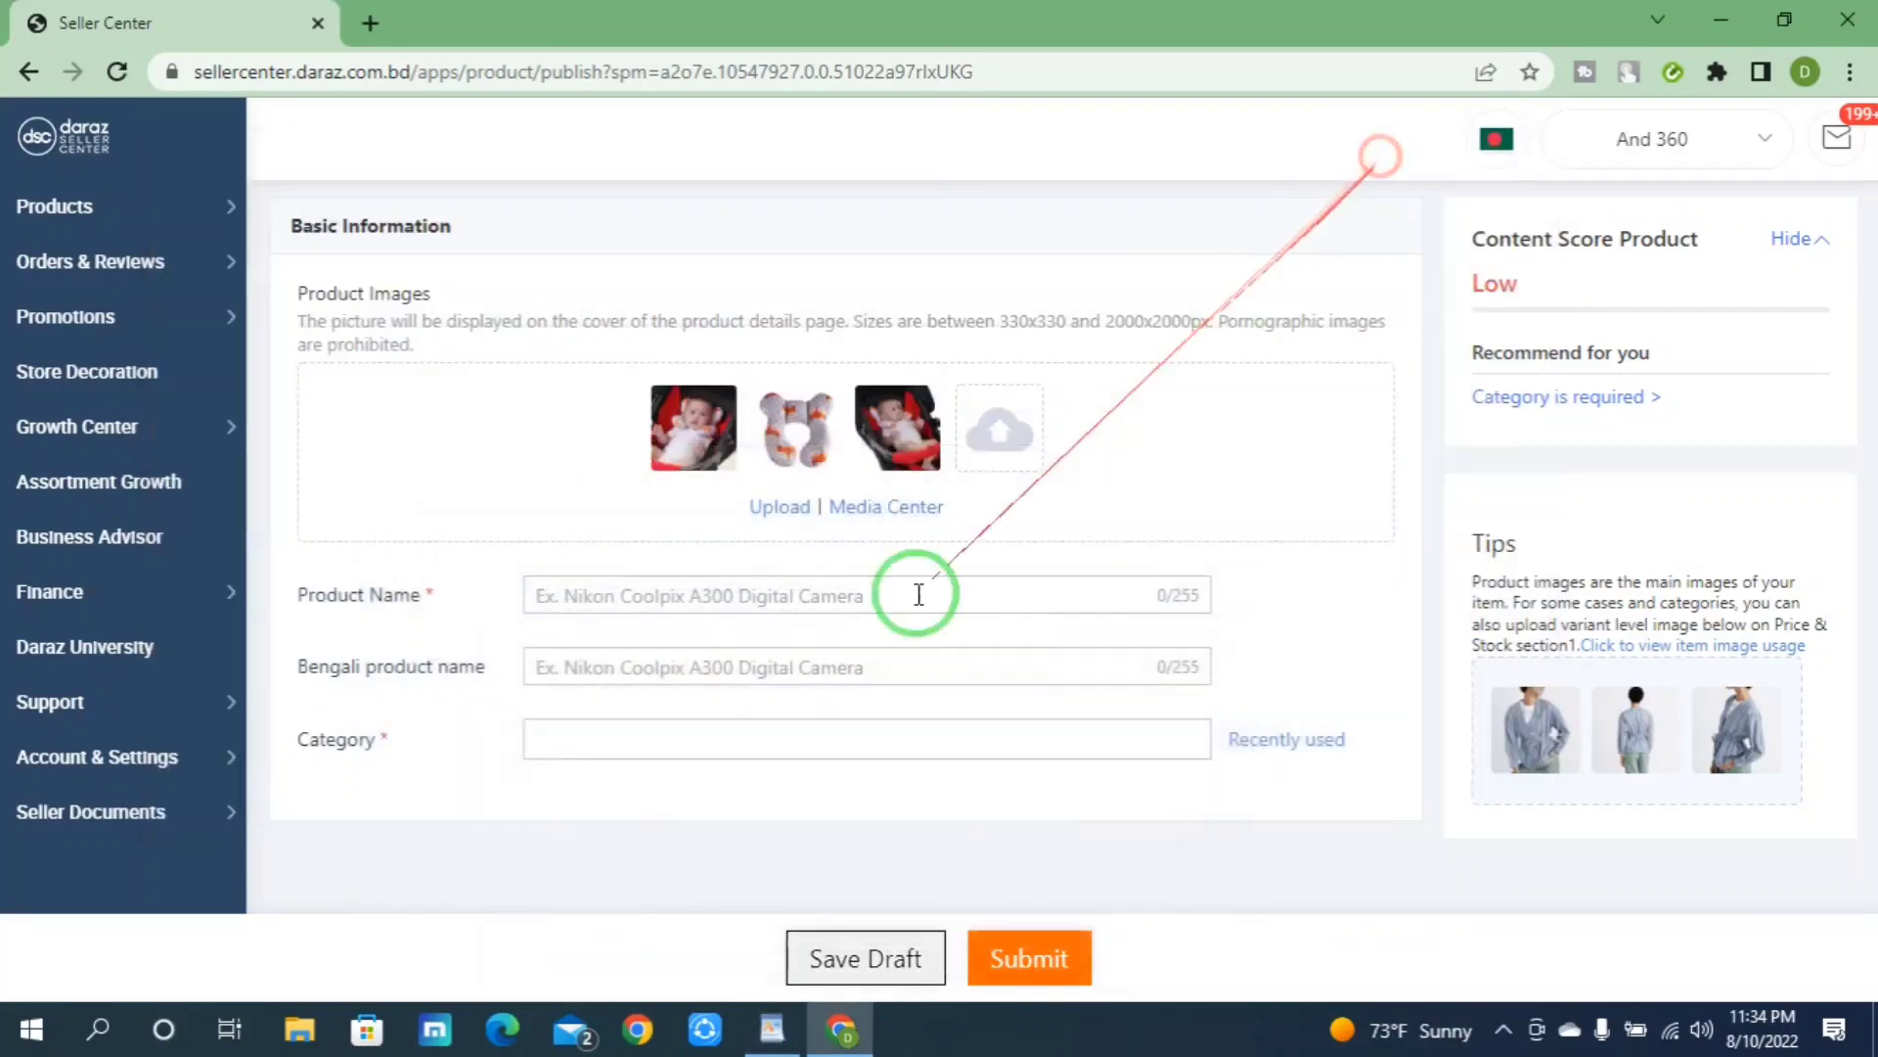
Step: Paste the copied title as the English product name of the new listing
left_click(647, 599)
right_click(641, 593)
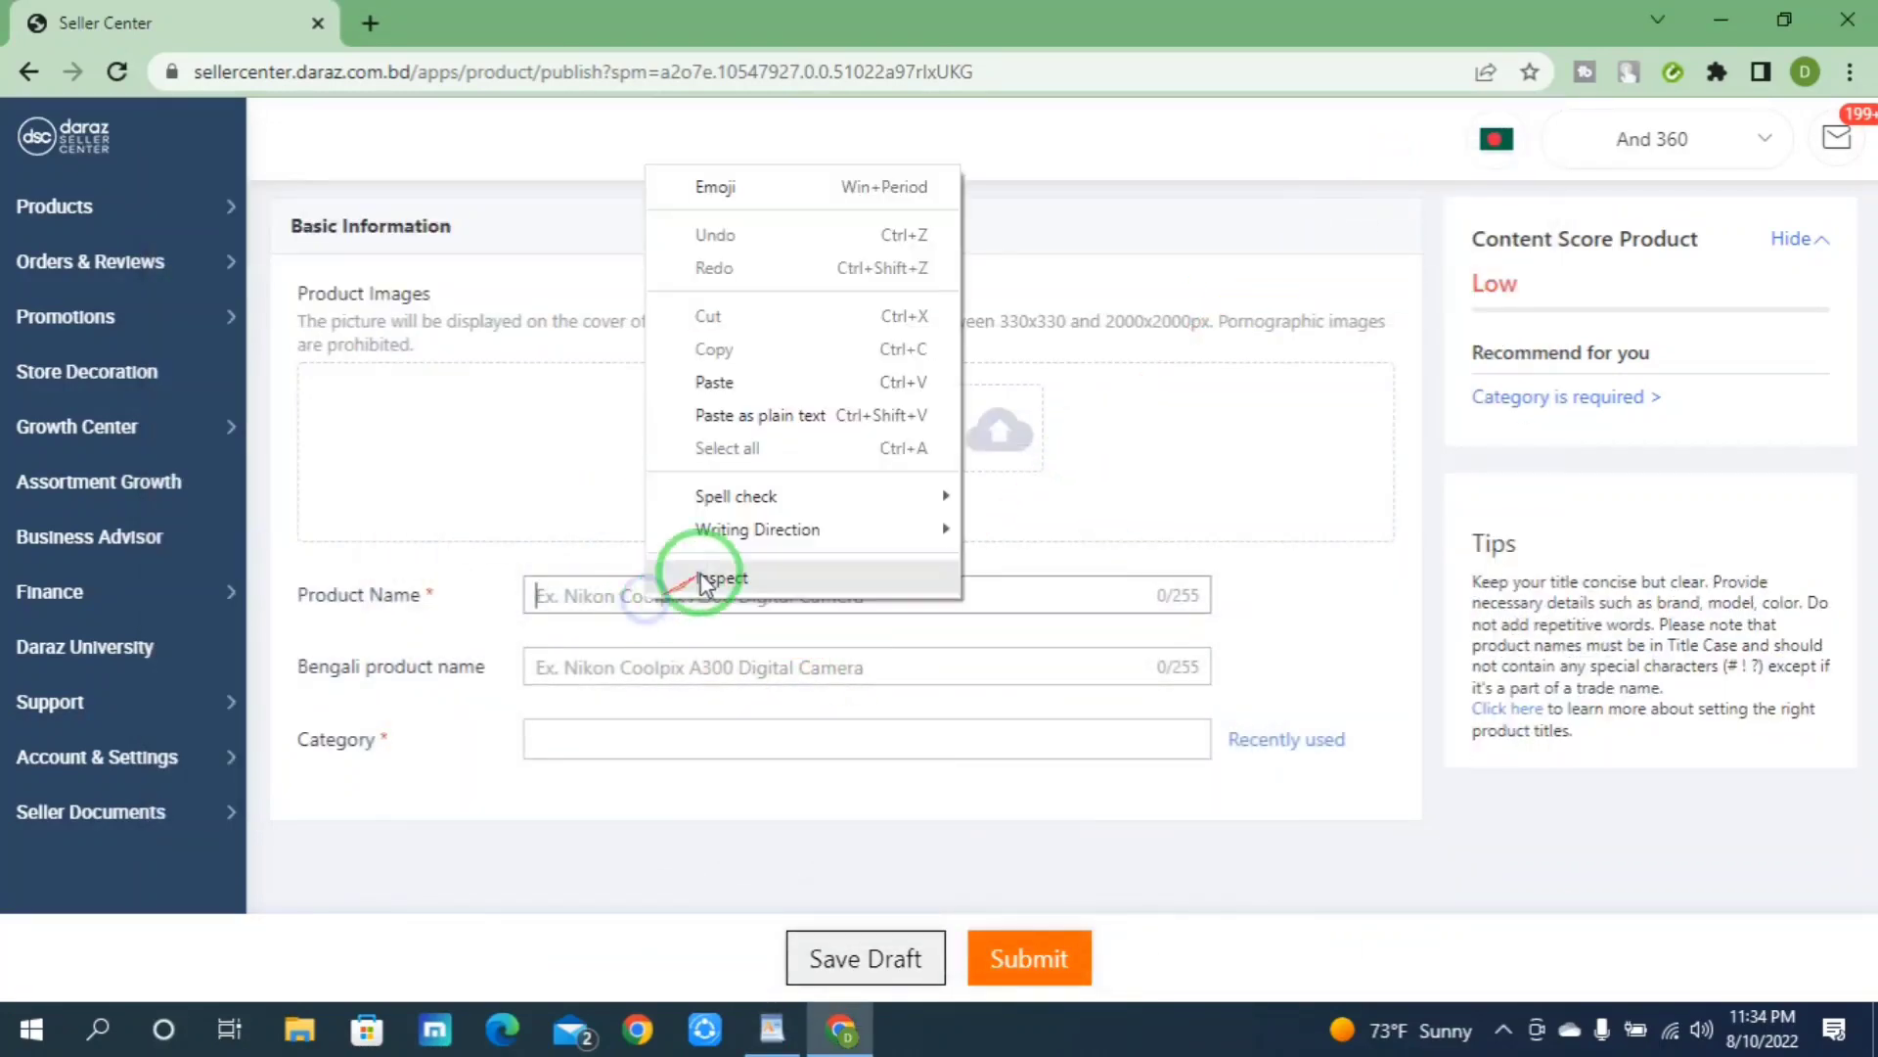
left_click(660, 369)
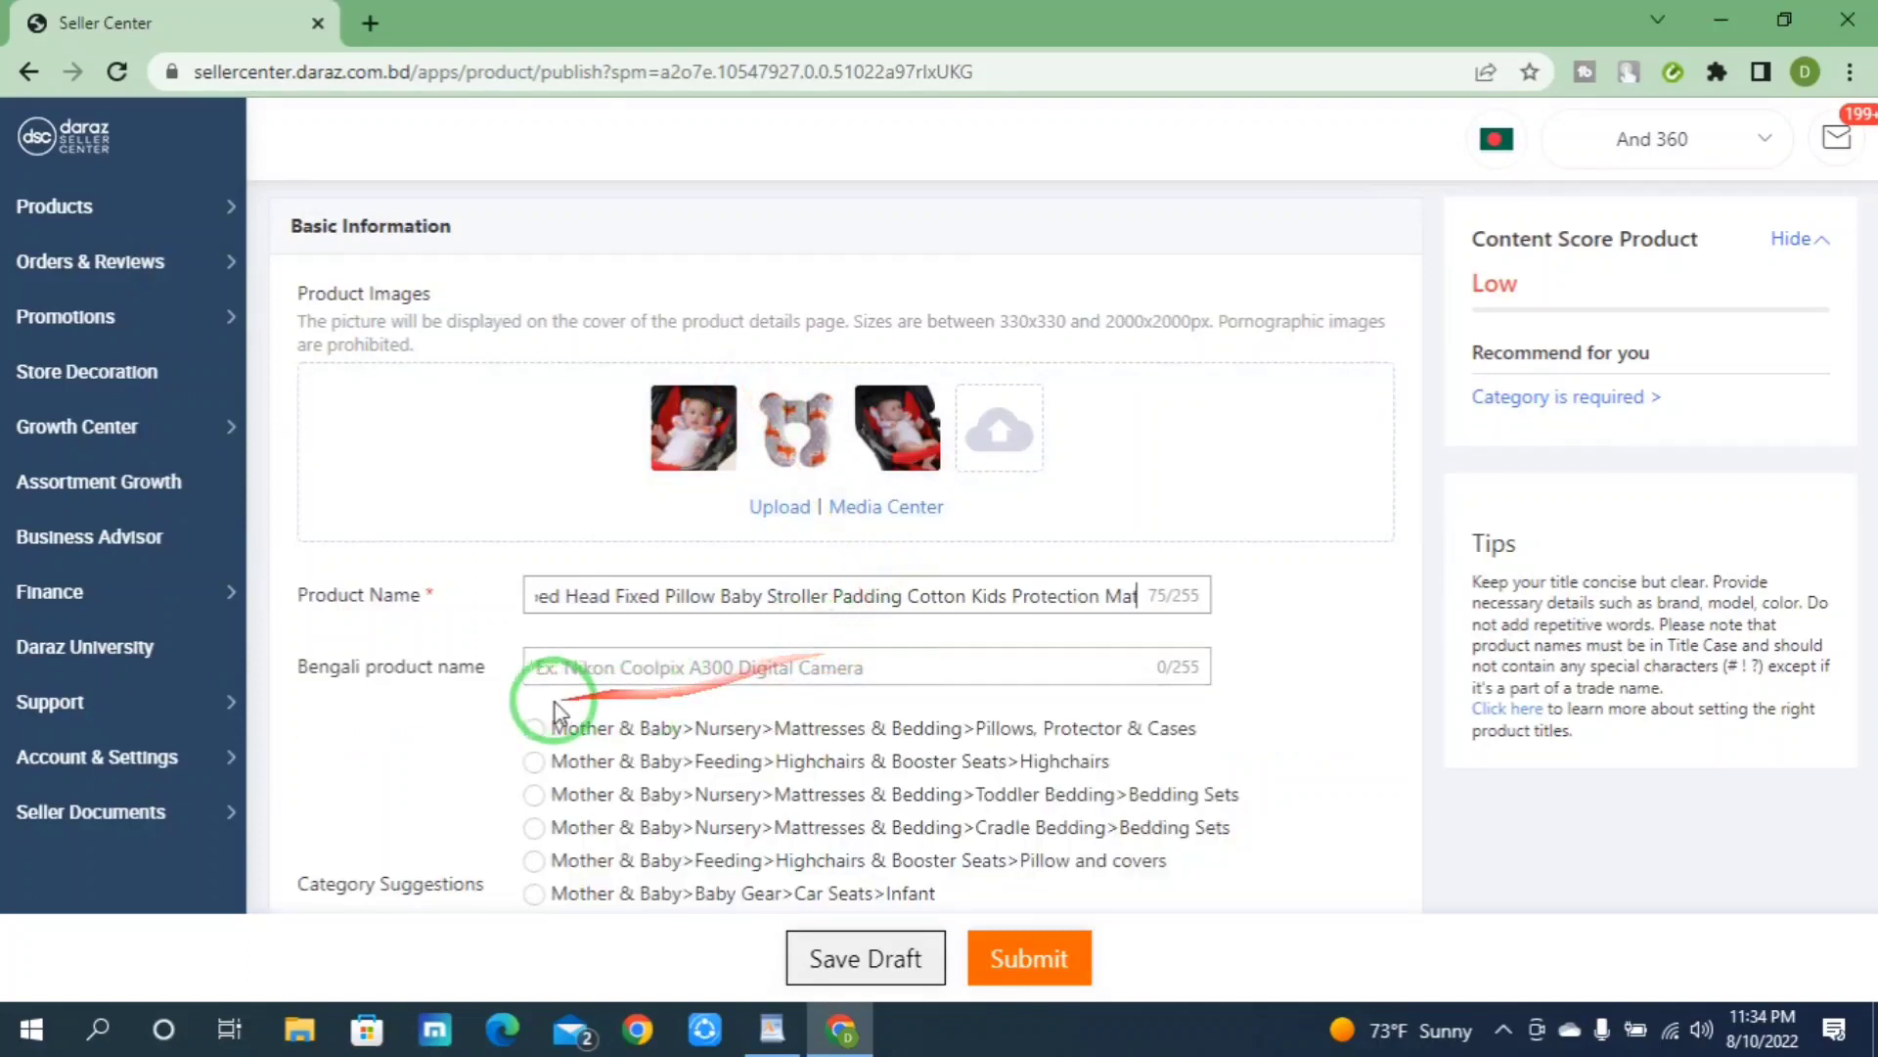
Step: Choose the suggested category Mother & Baby>Nursery>Mattresses & Bedding>Pillows, Protector & Cases for the product
scroll(562, 694, "down", 1)
scroll(572, 710, "down", 1)
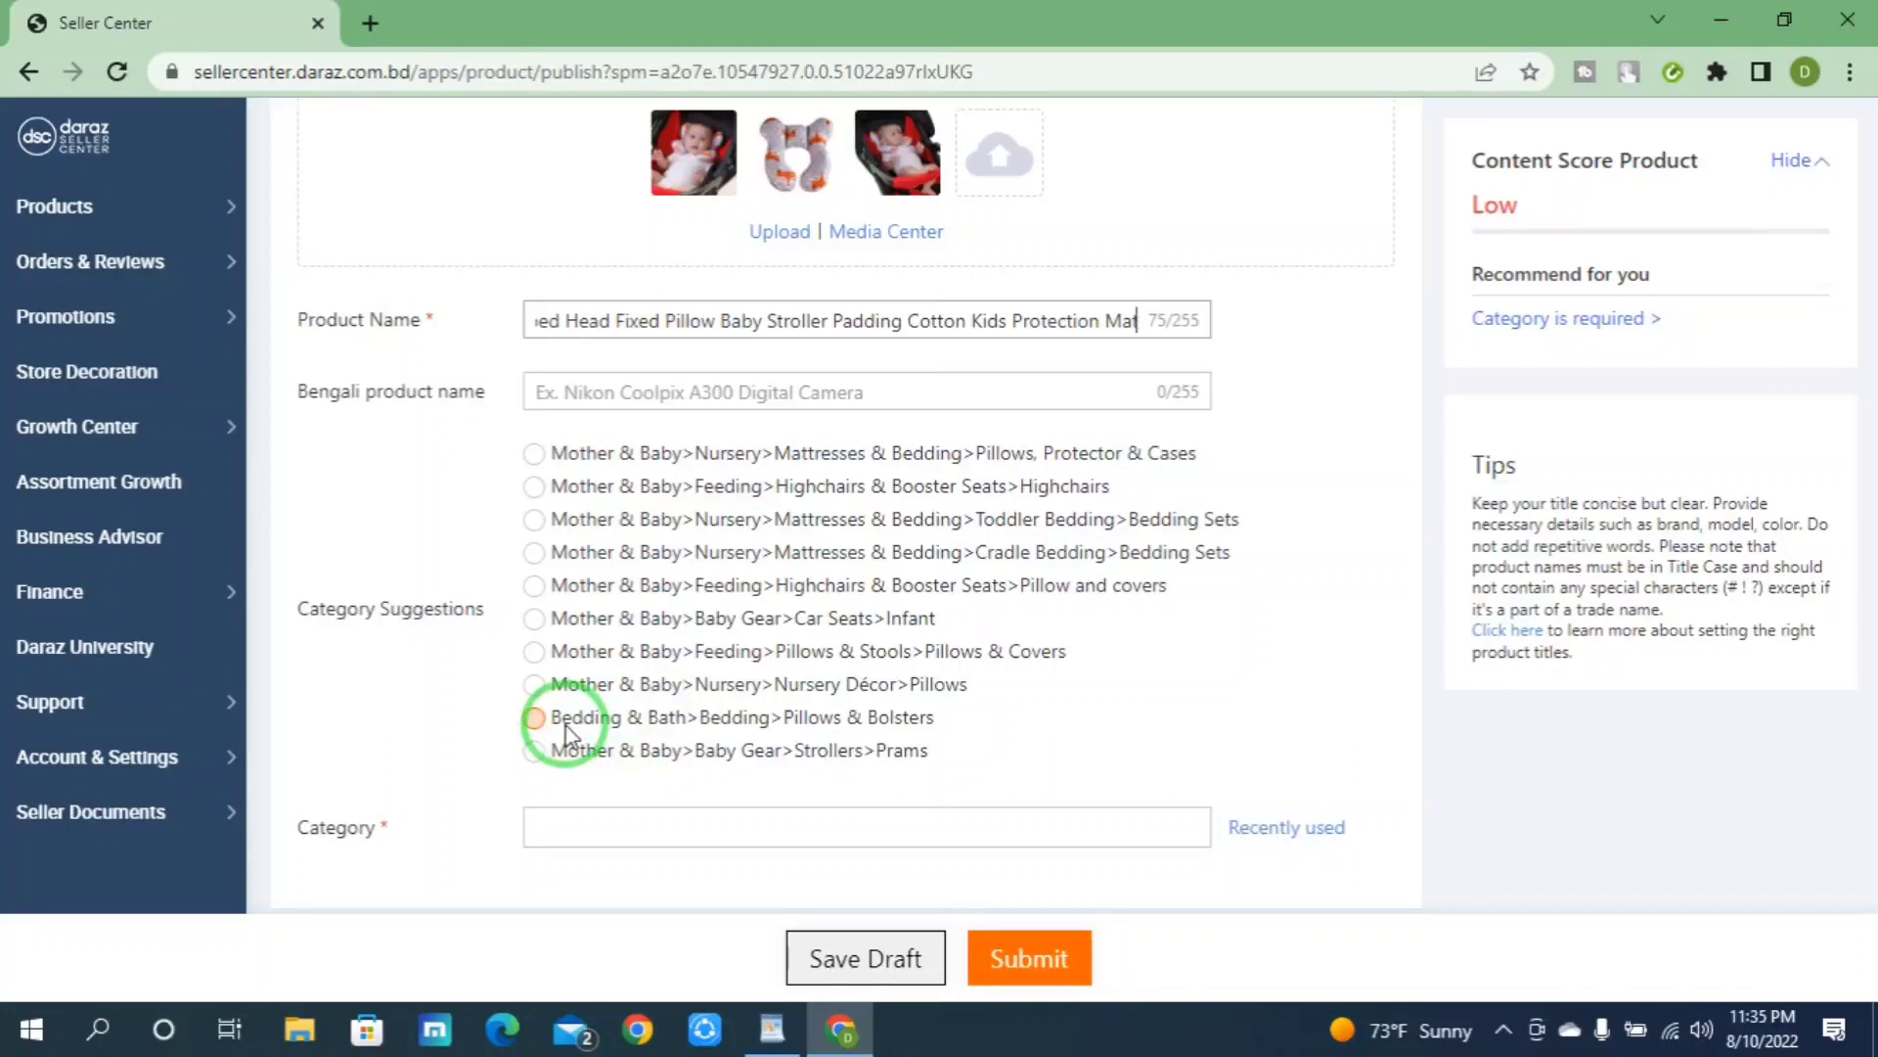
left_click(540, 456)
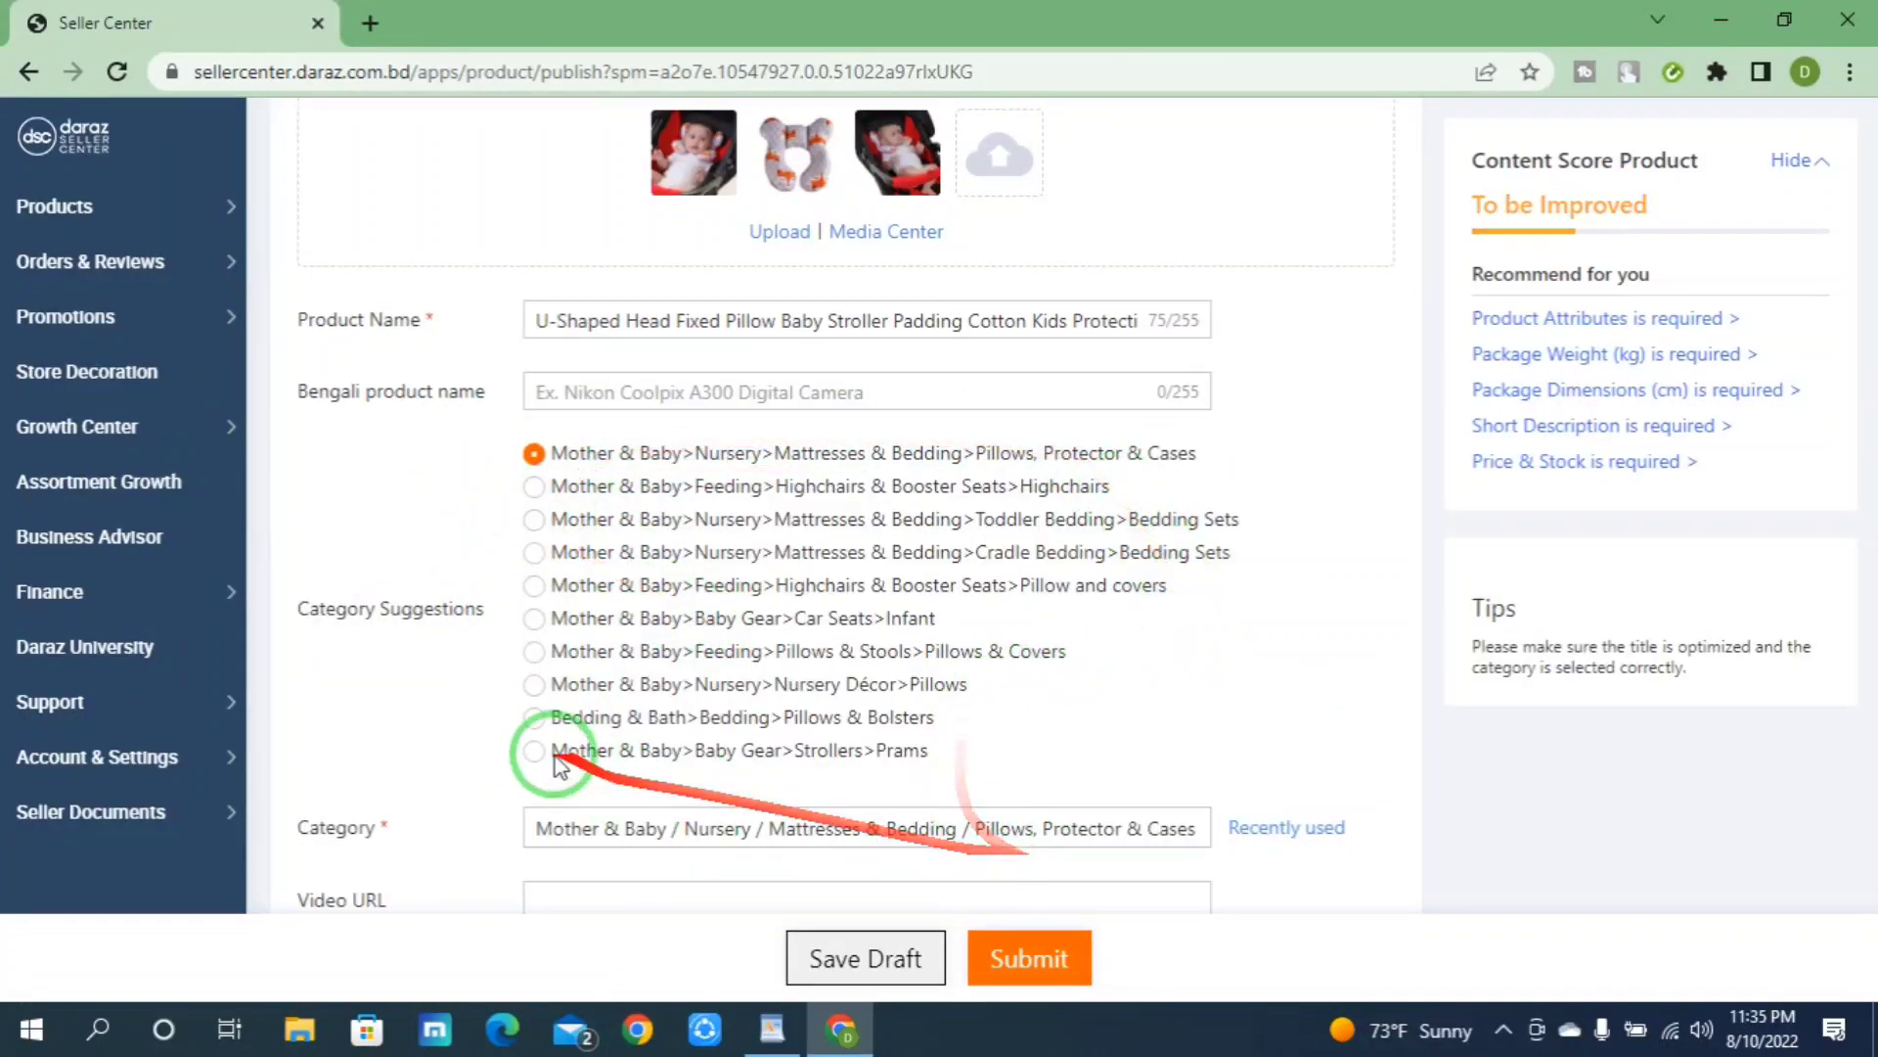
scroll(365, 688, "down", 3)
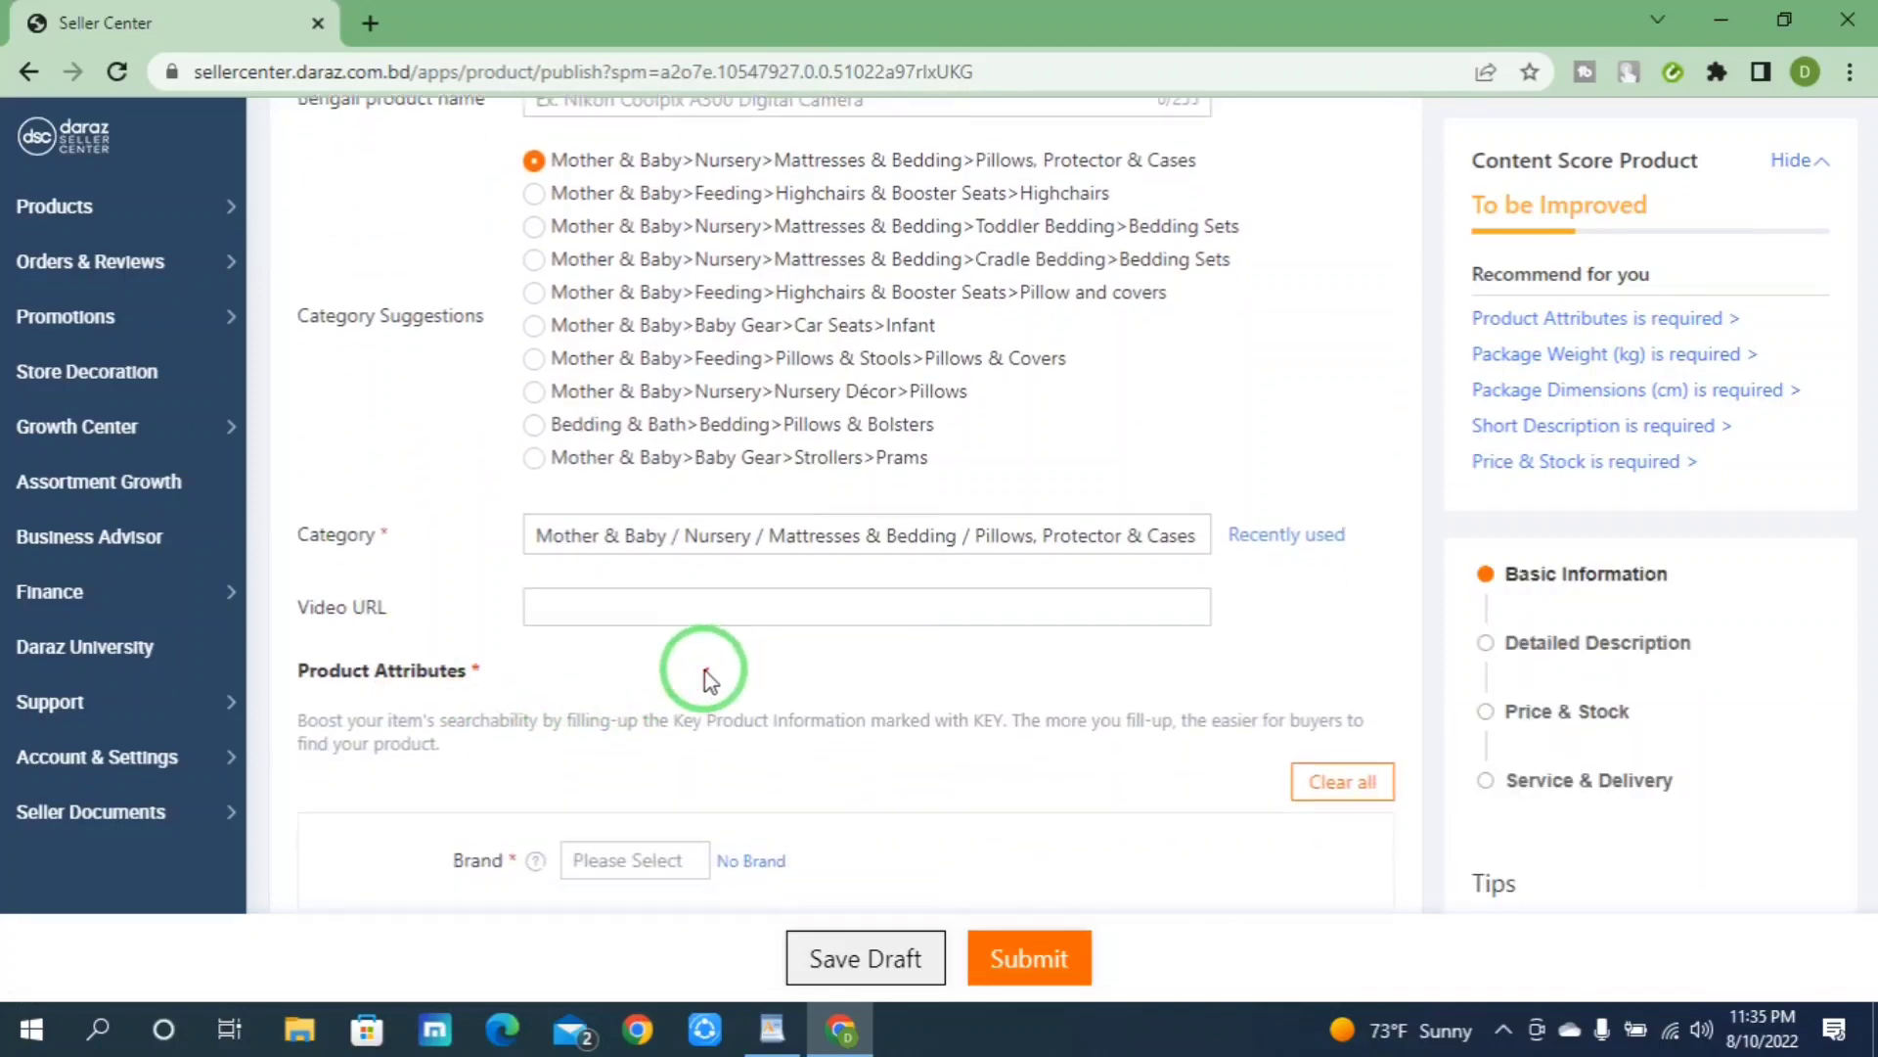
scroll(706, 675, "down", 1)
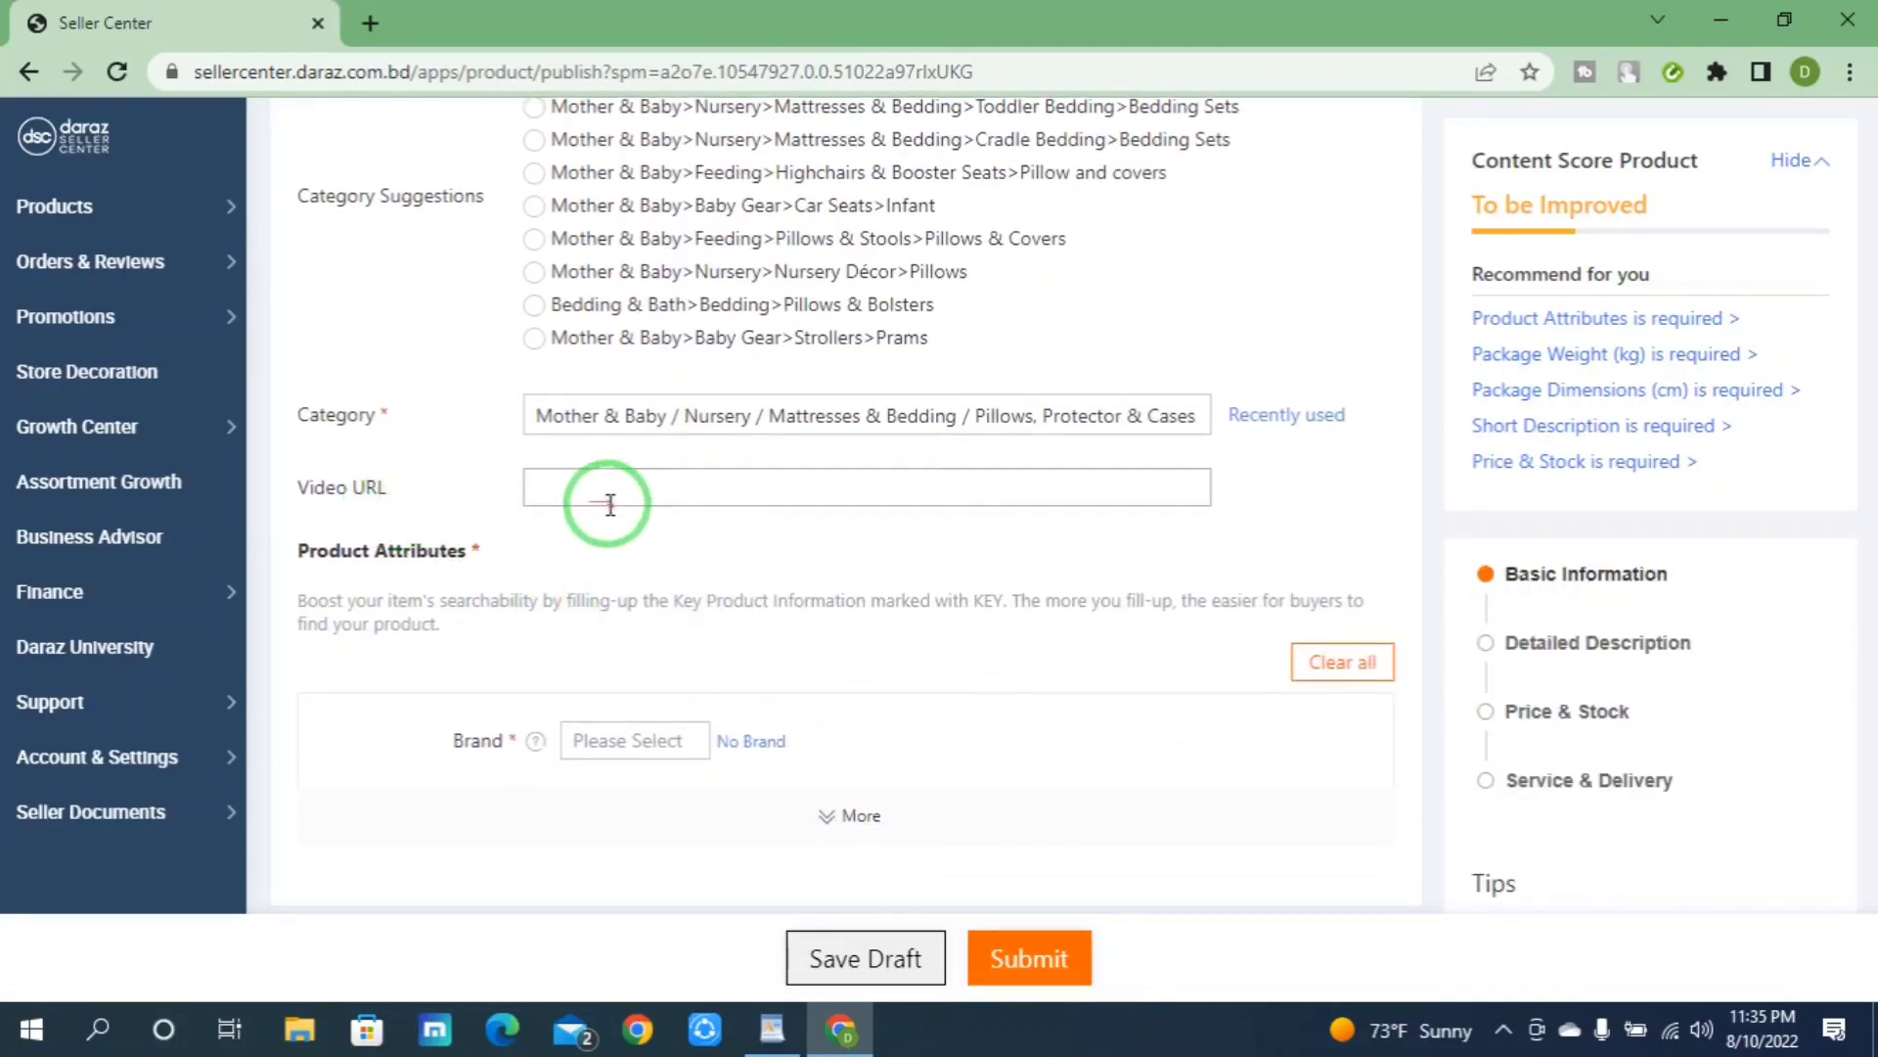
Step: Set the product's brand to No Brand and expand the additional product attributes
scroll(603, 504, "down", 1)
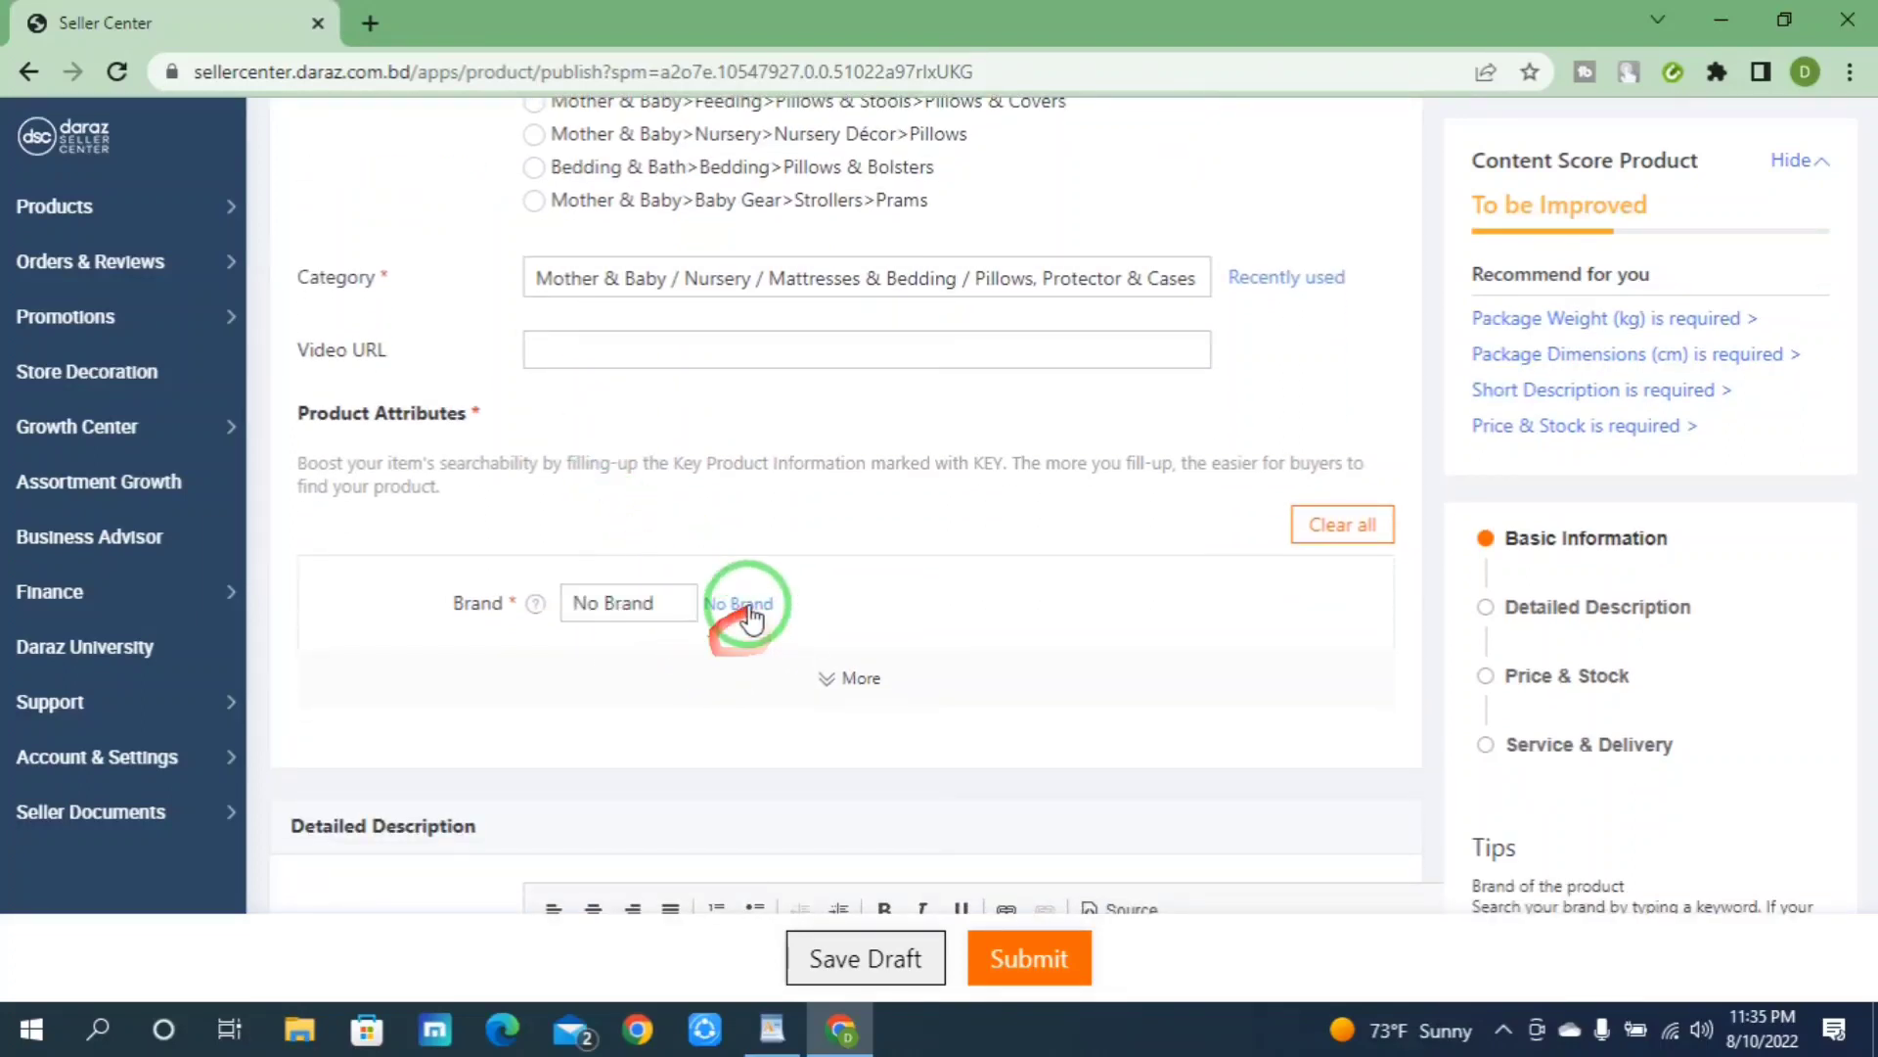
left_click(847, 684)
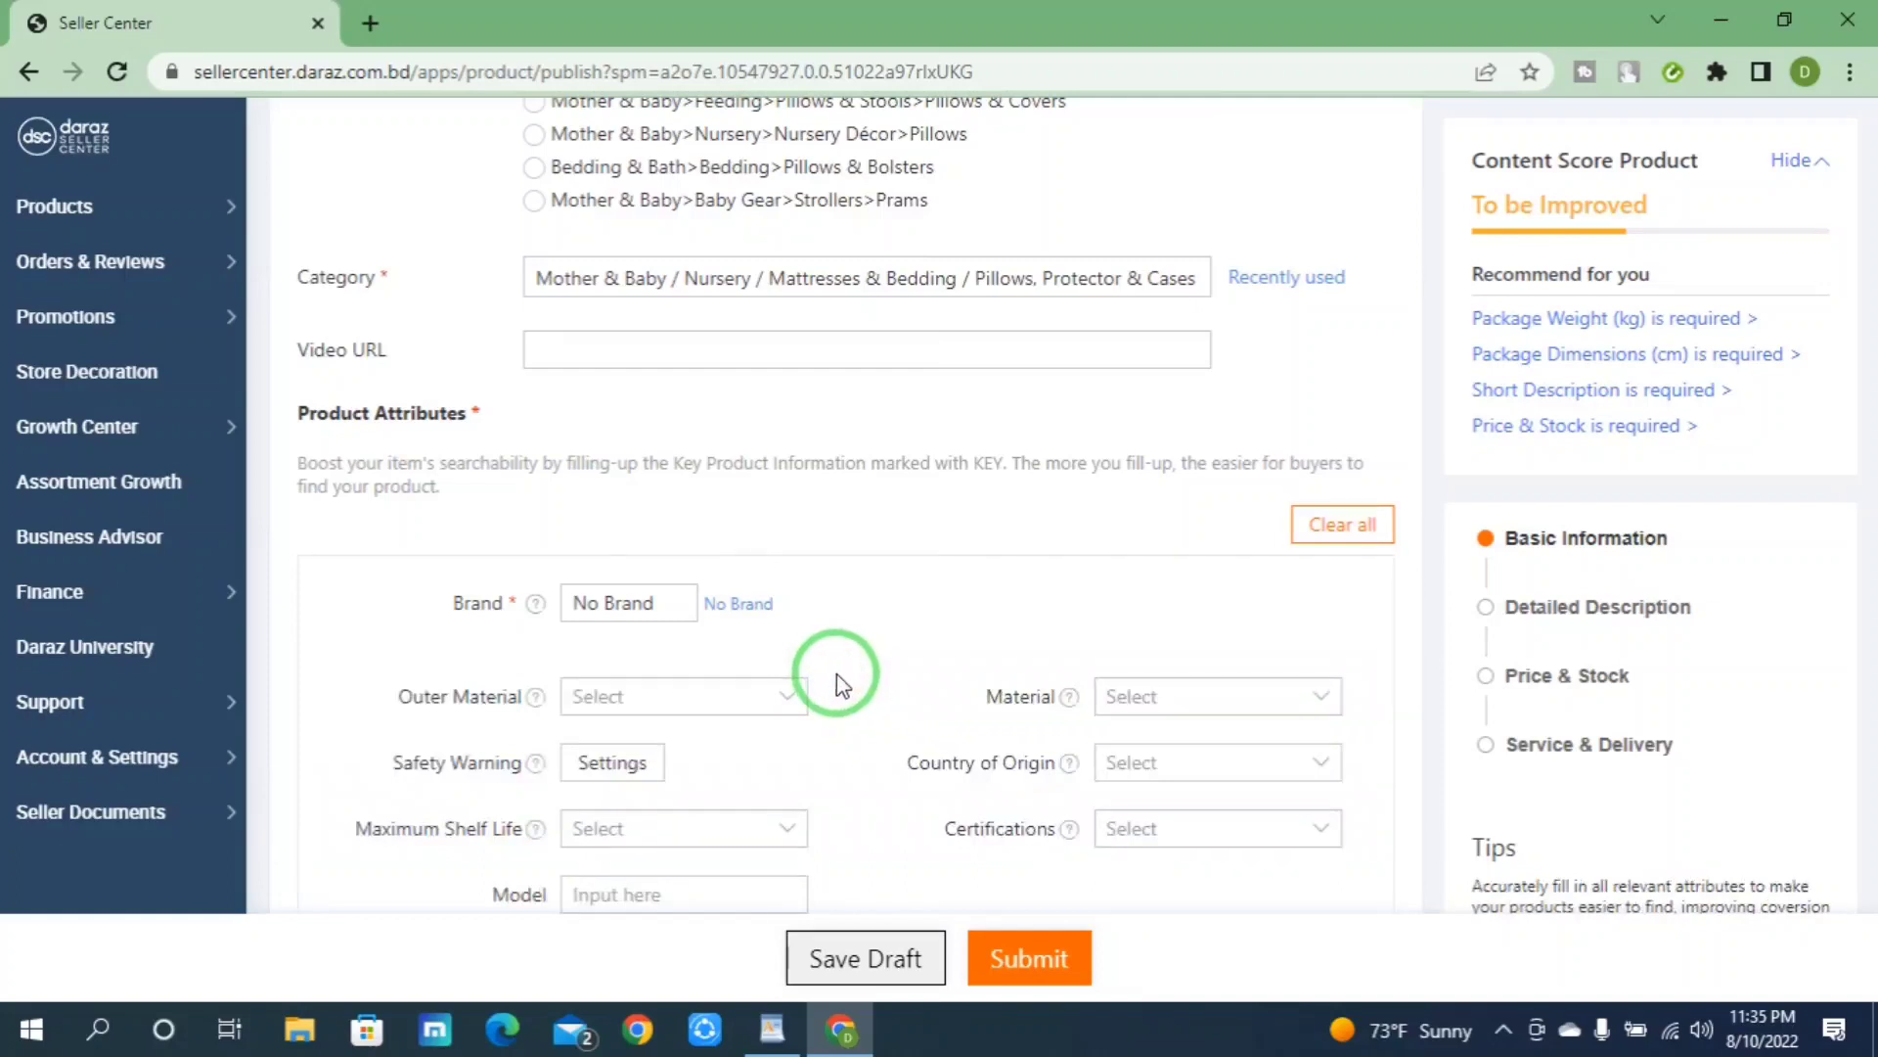
scroll(836, 673, "down", 3)
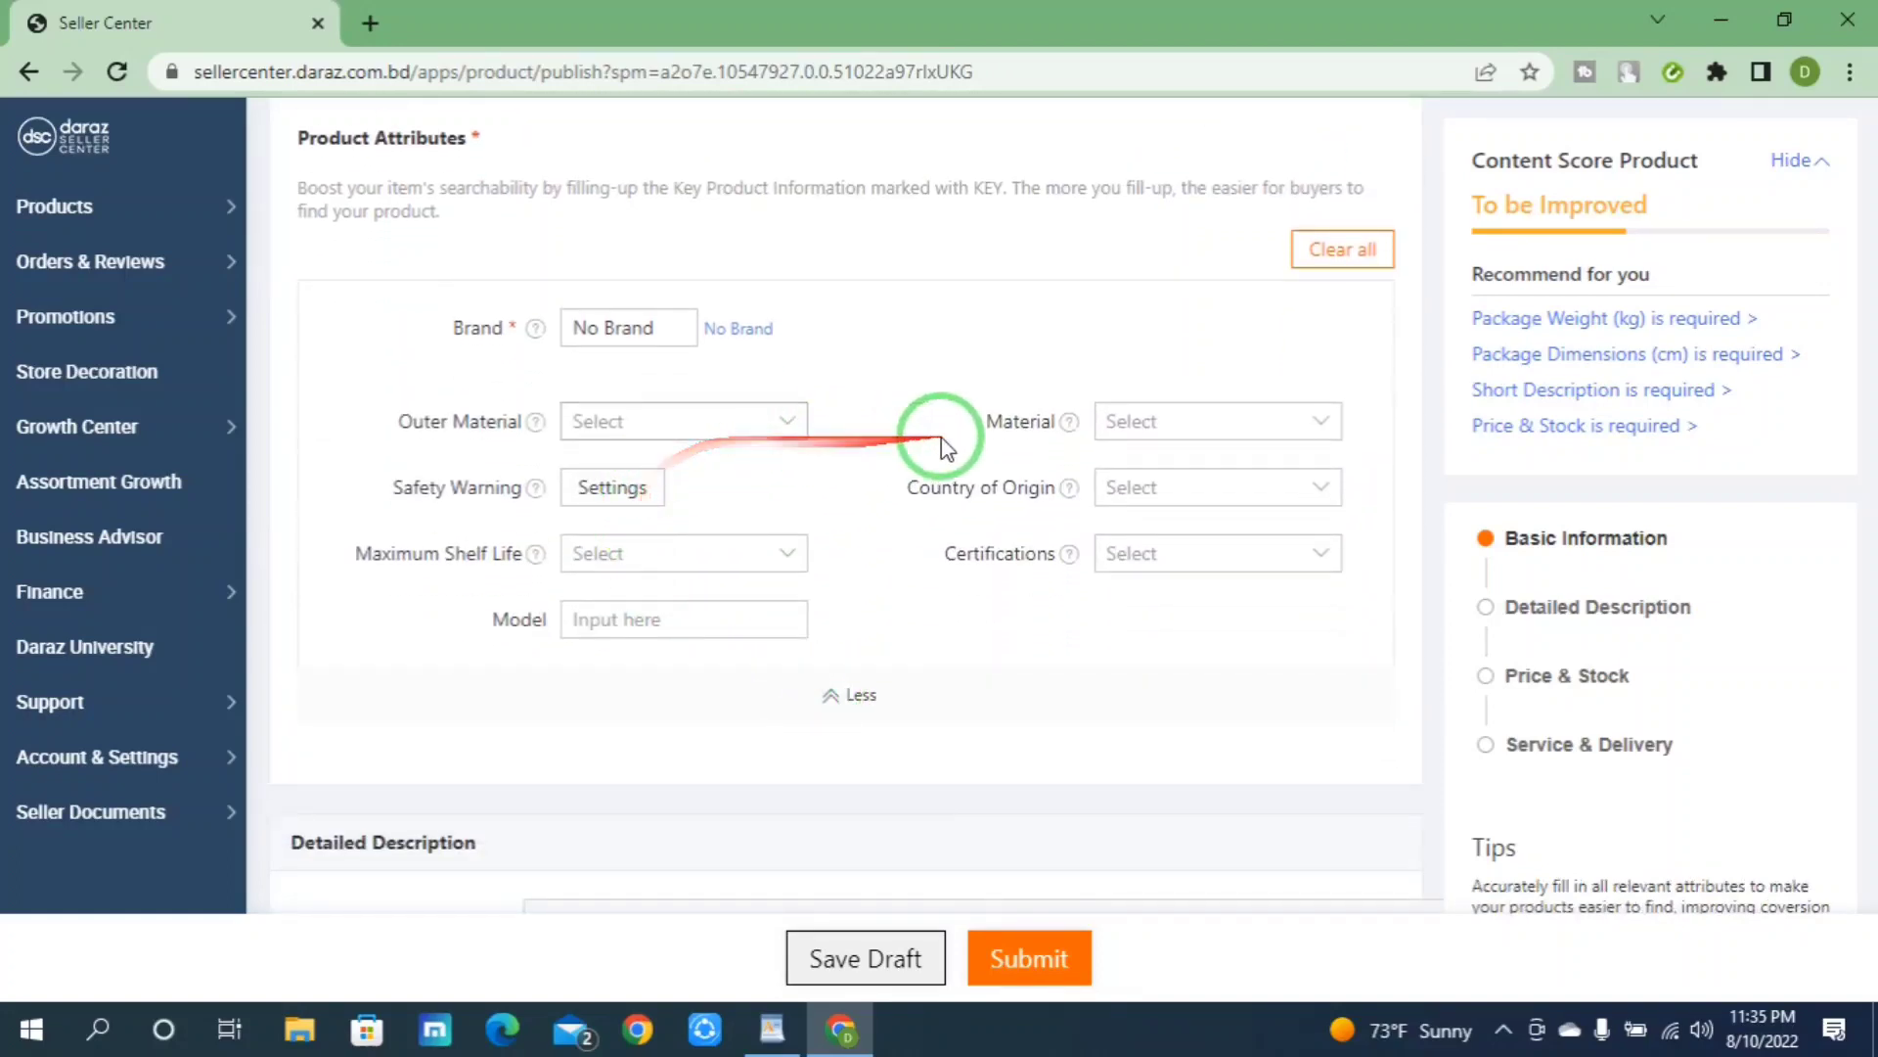
Step: Examine the options offered for the Outer Material, Material, Country of Origin and Certifications attributes
left_click(721, 431)
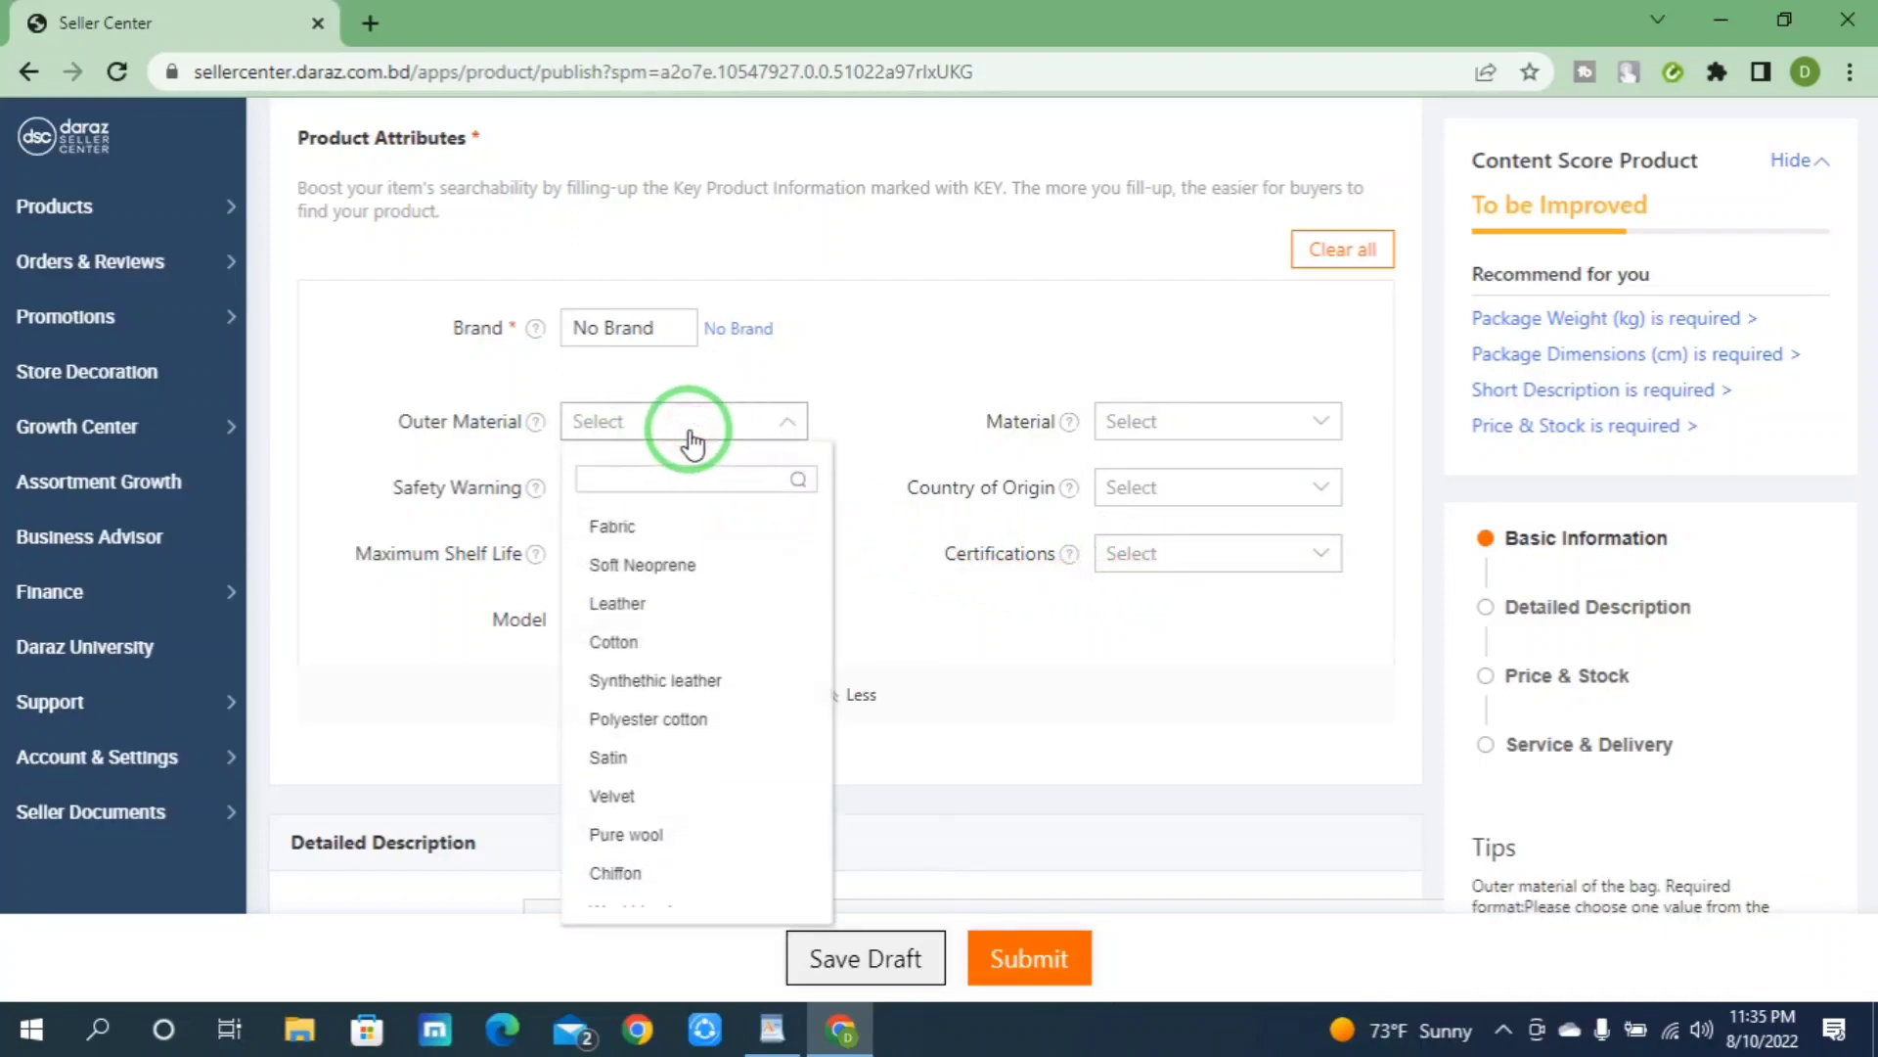
left_click(783, 430)
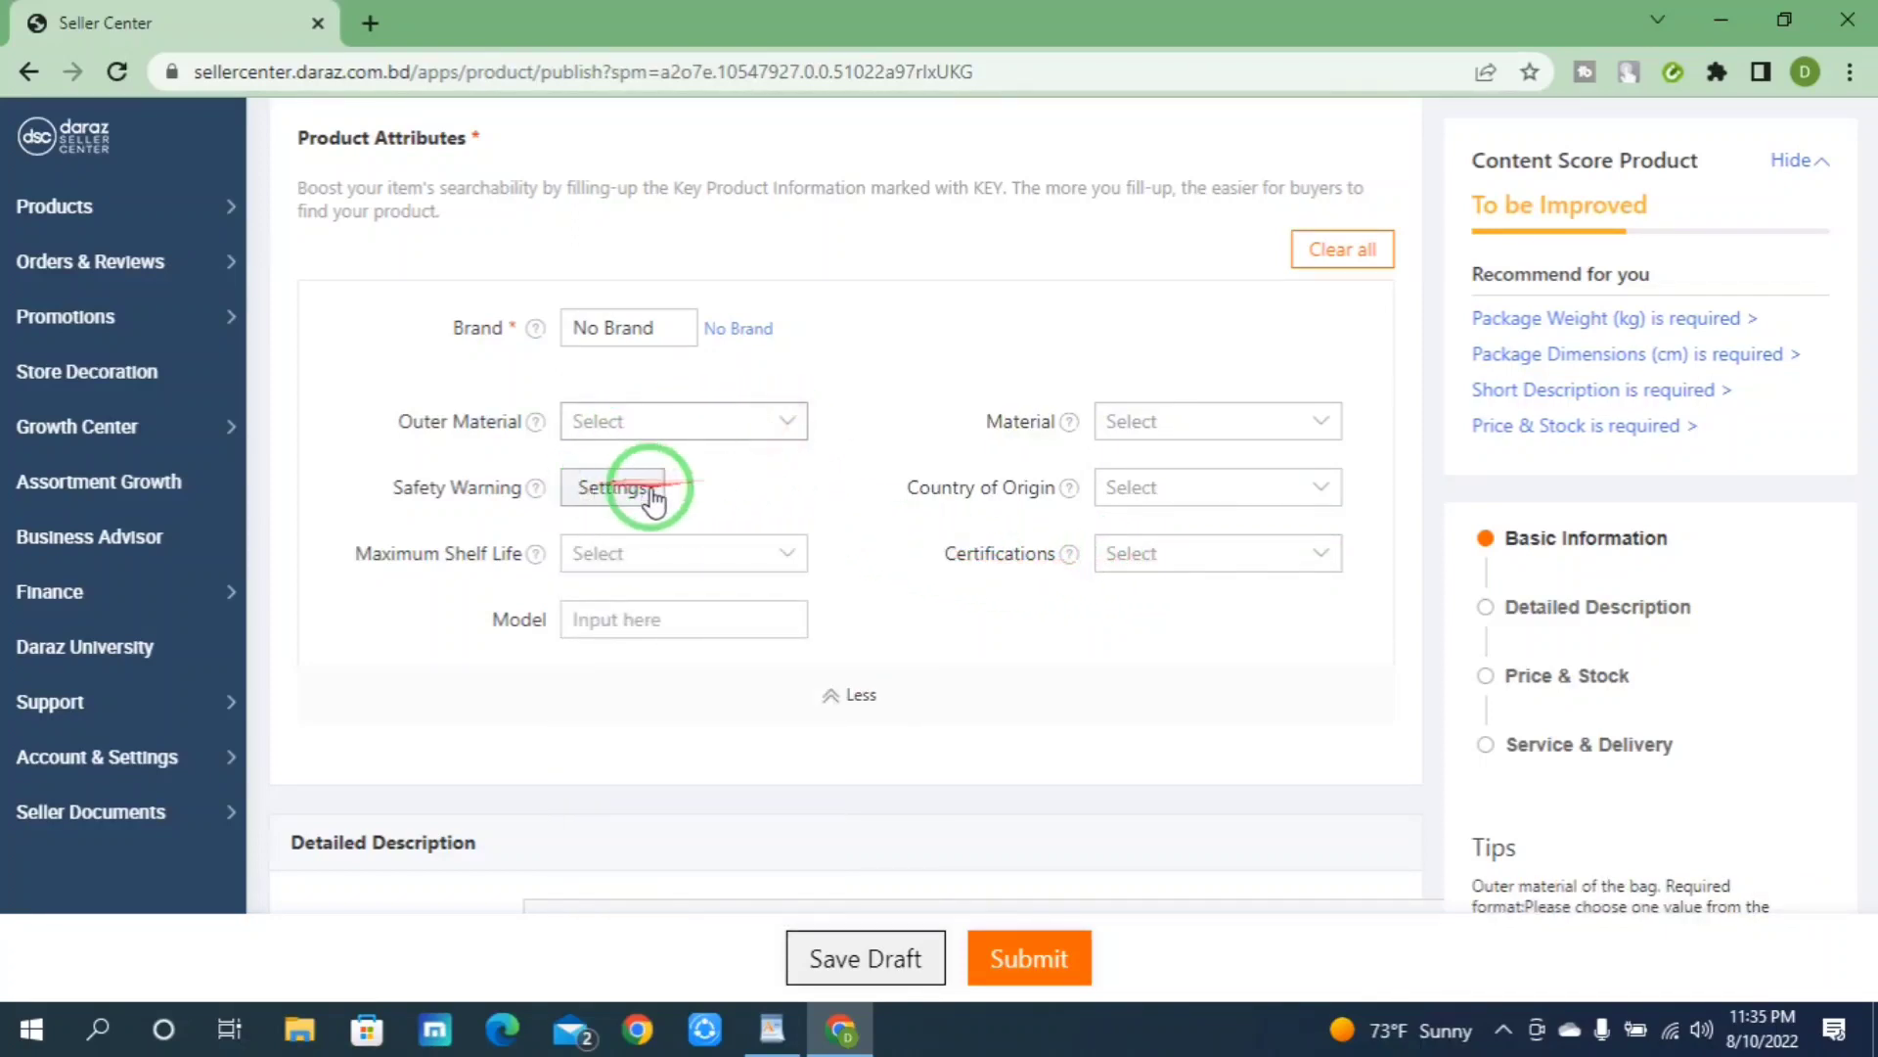
scroll(636, 560, "down", 1)
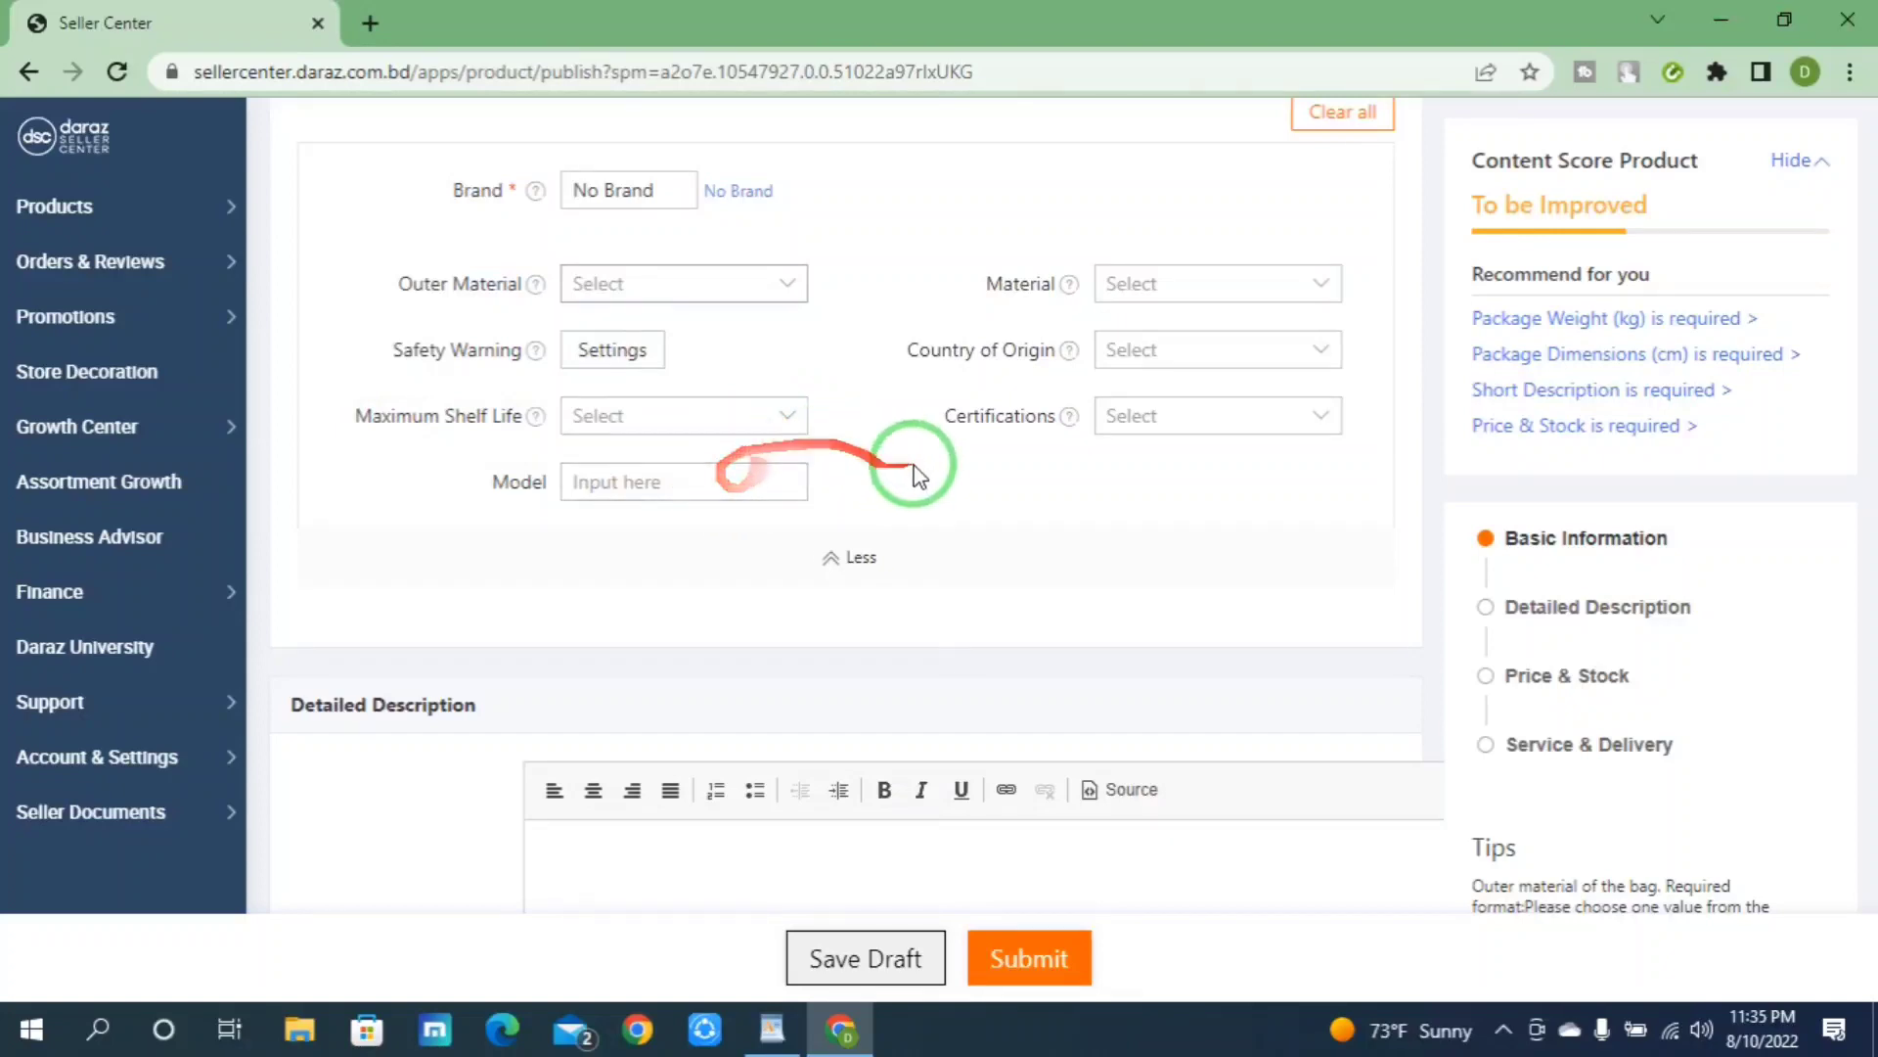
left_click(1296, 287)
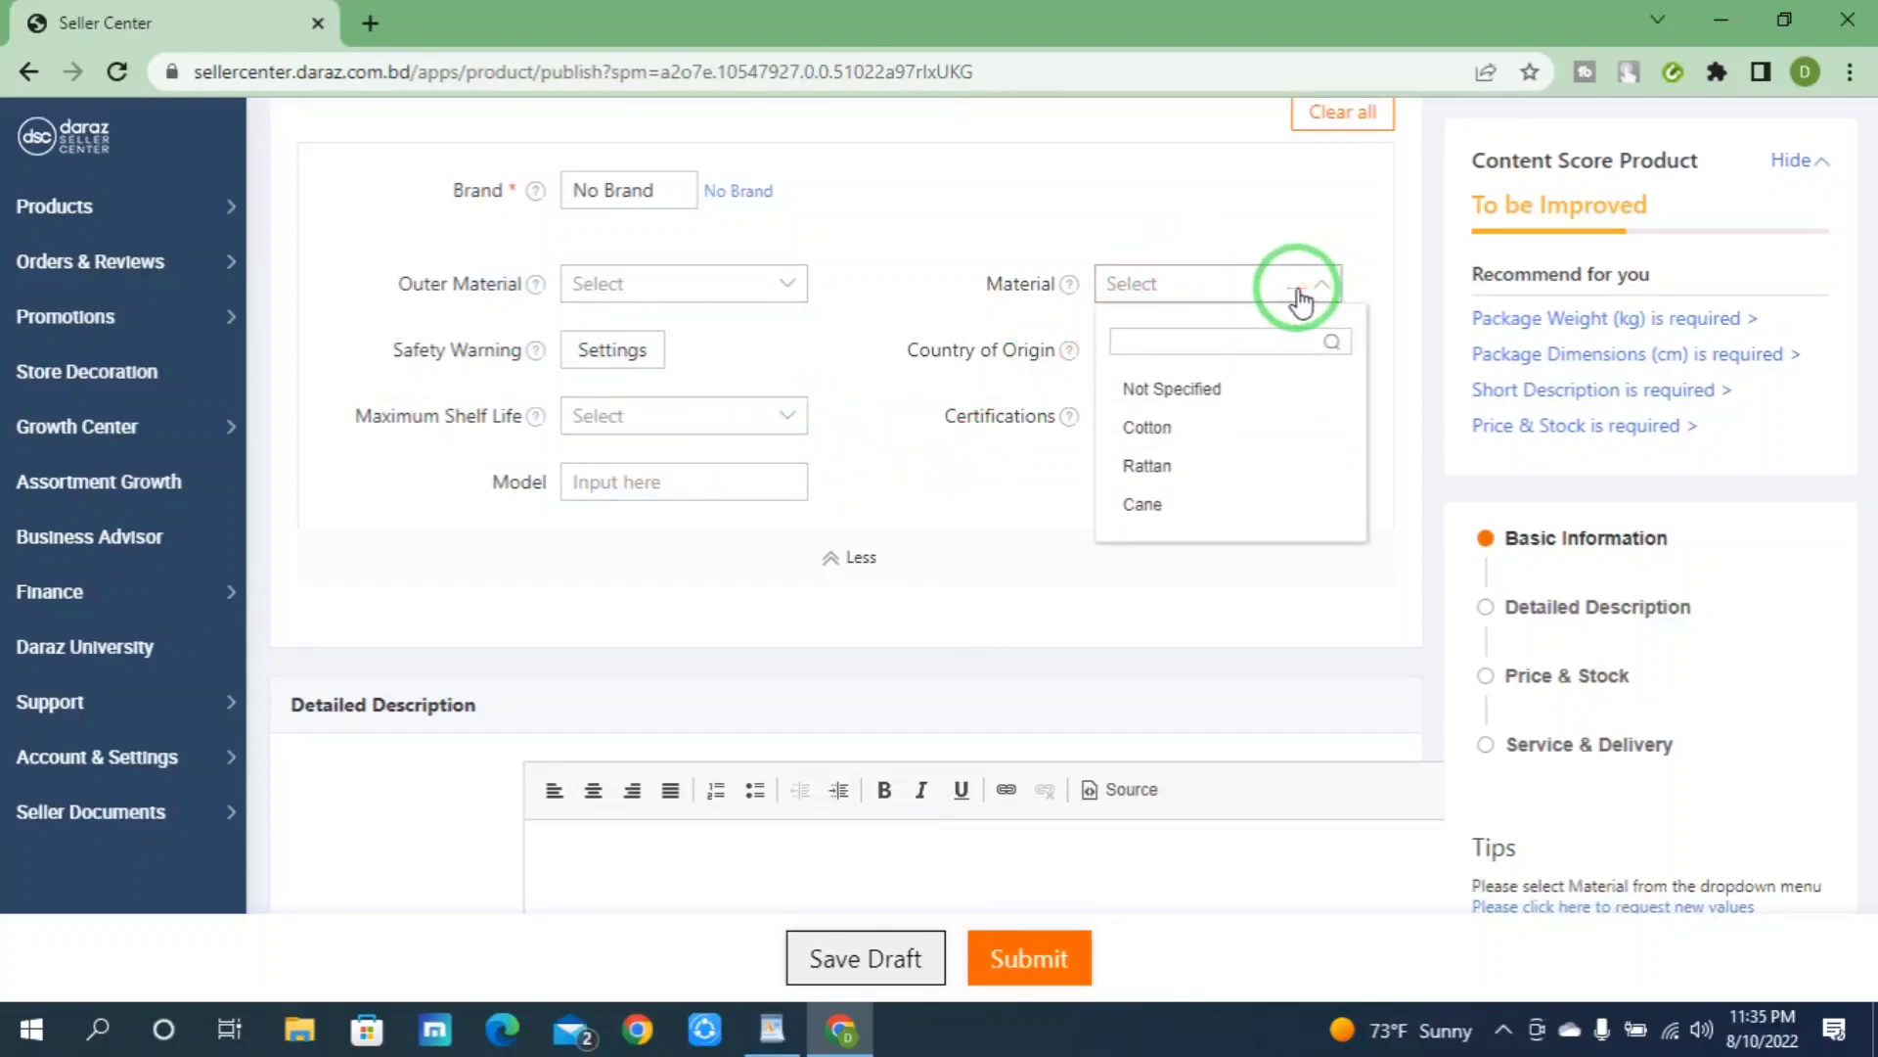
left_click(1285, 293)
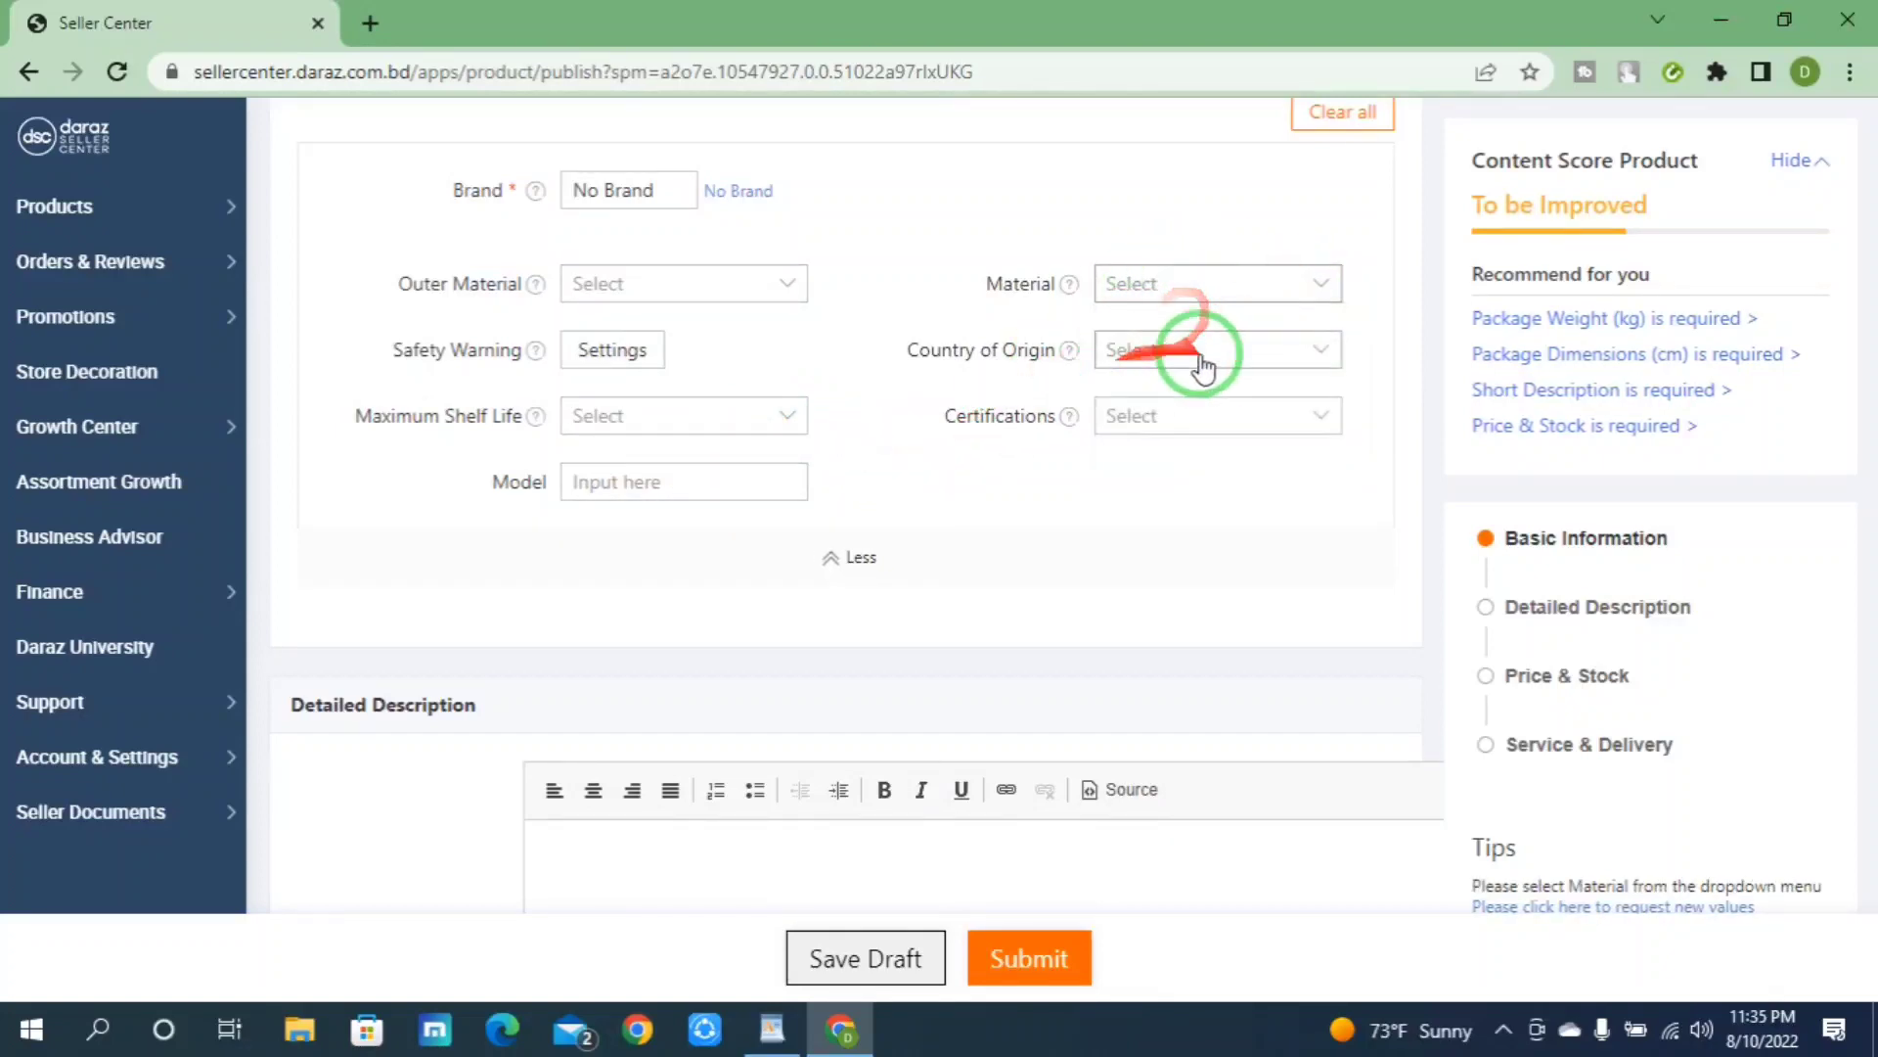
left_click(1305, 352)
left_click(1311, 353)
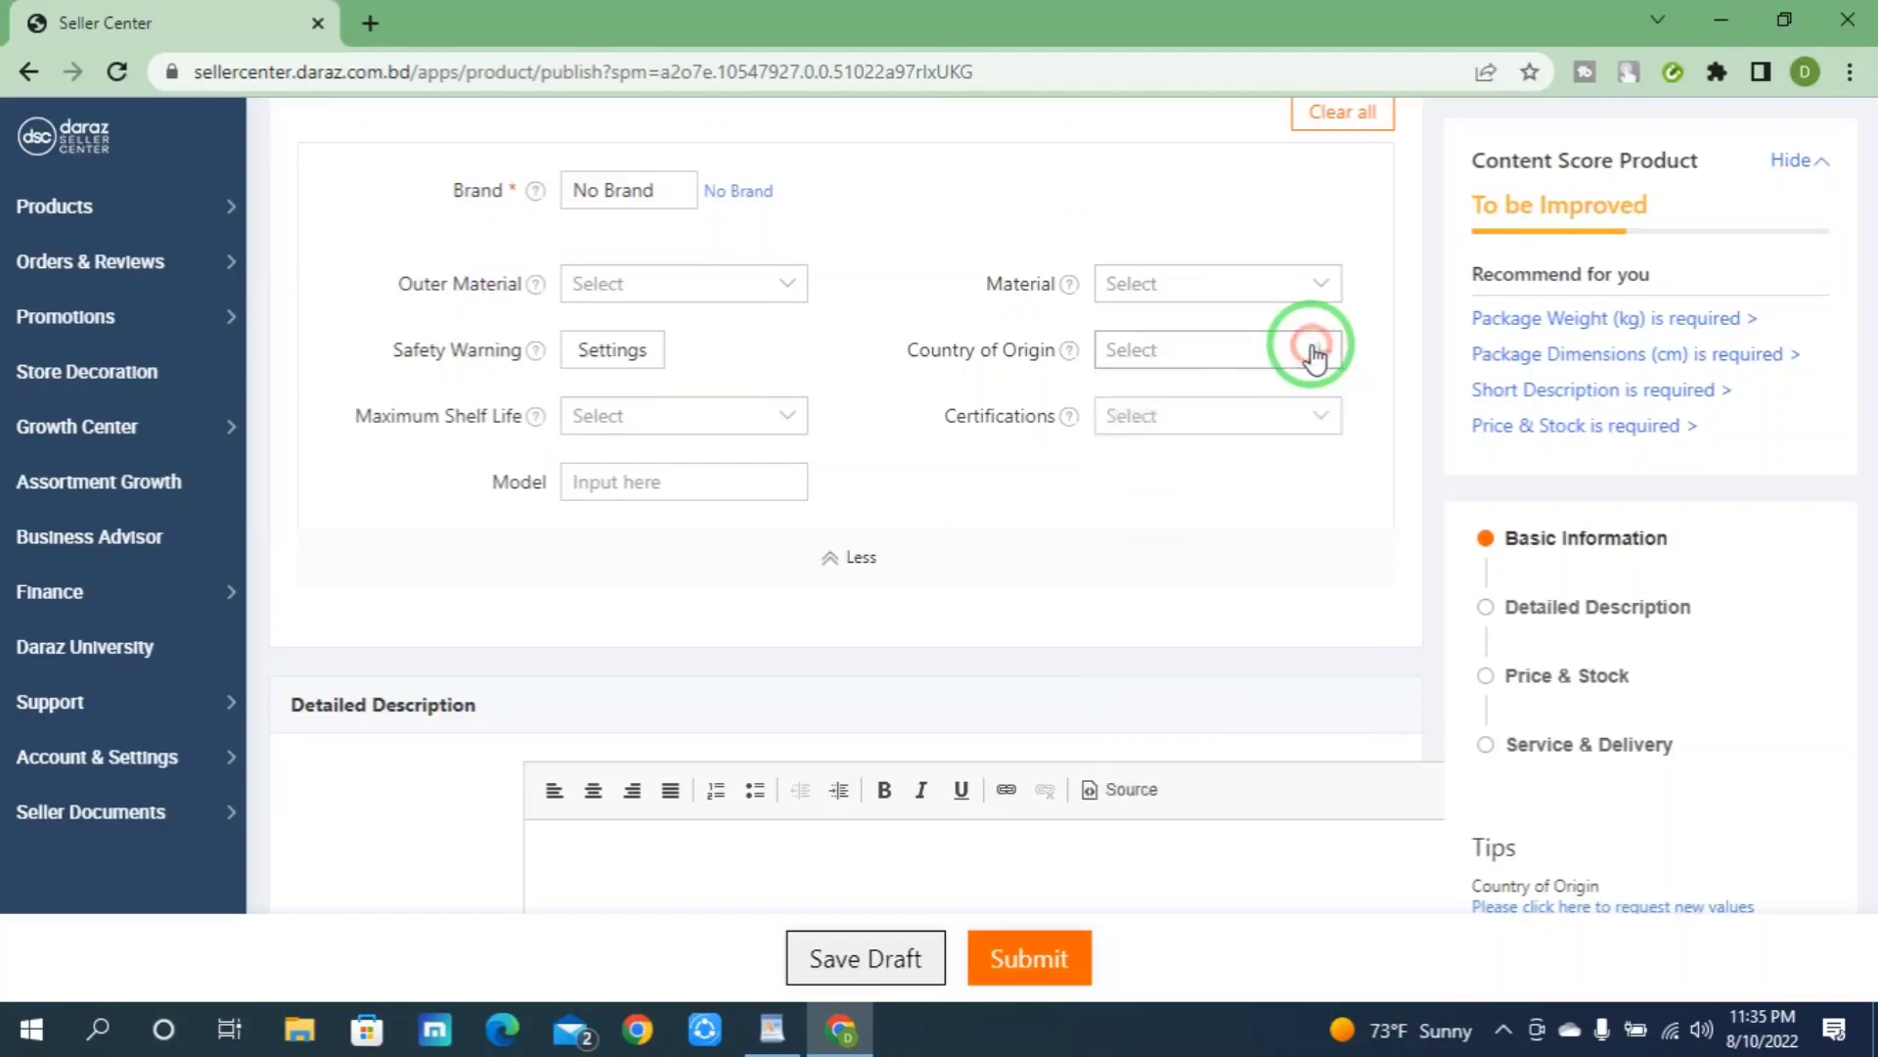
left_click(1291, 421)
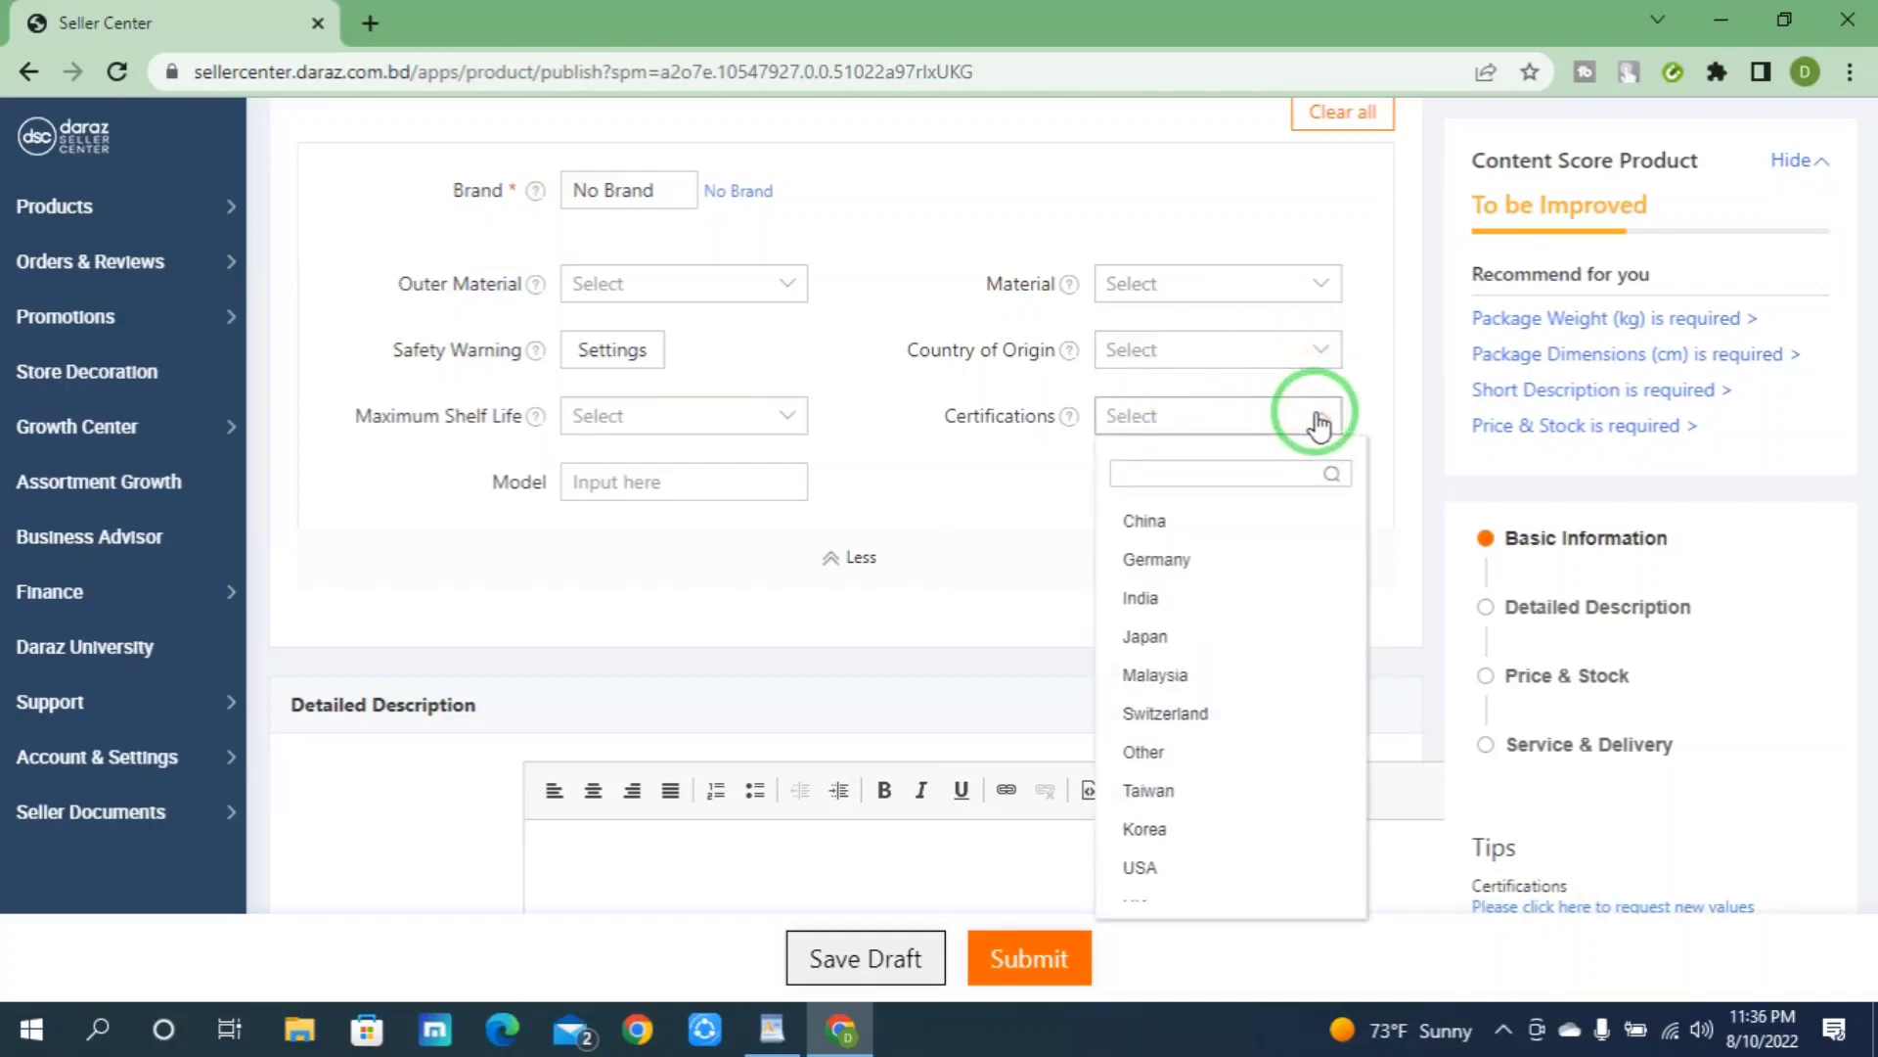
left_click(1316, 421)
Step: Switch to the WordPad document and copy the short description, from "3D fabric stereo cutting and sewing" through "Package- 1 Pc"
scroll(920, 480, "down", 3)
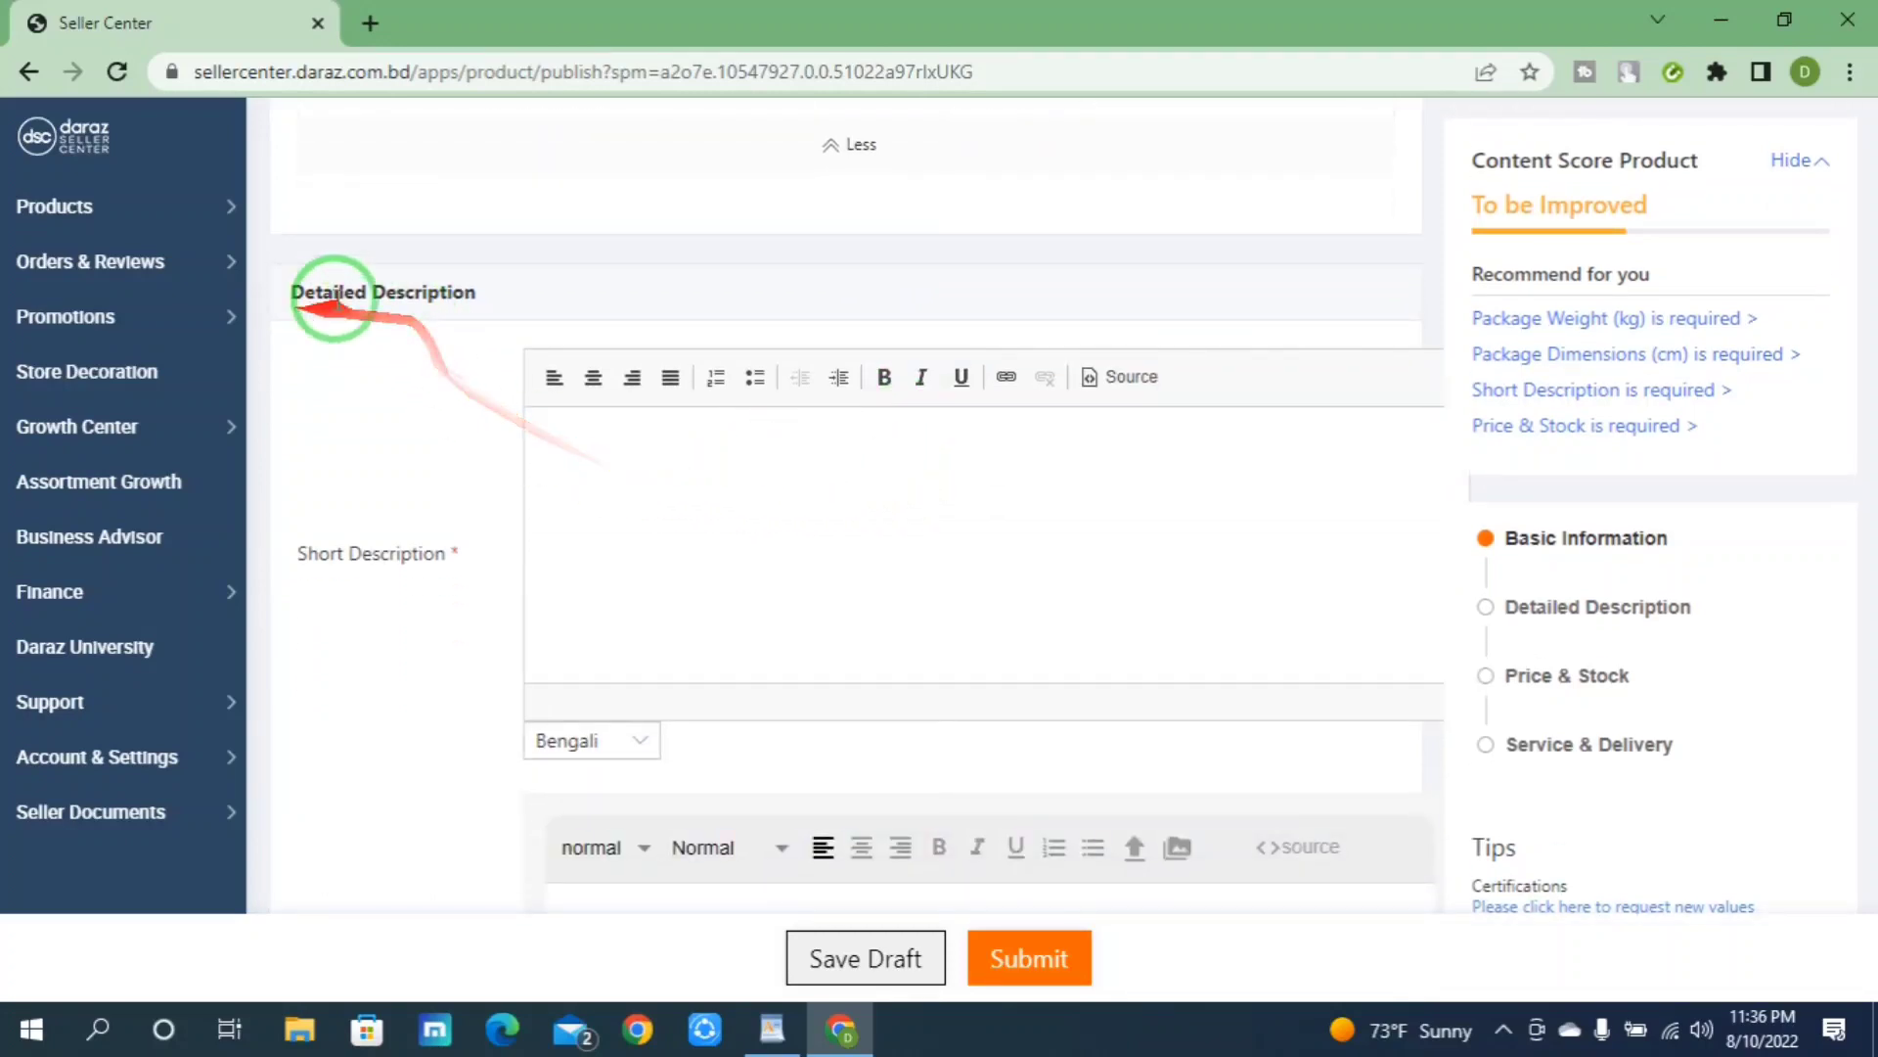
scroll(768, 497, "down", 1)
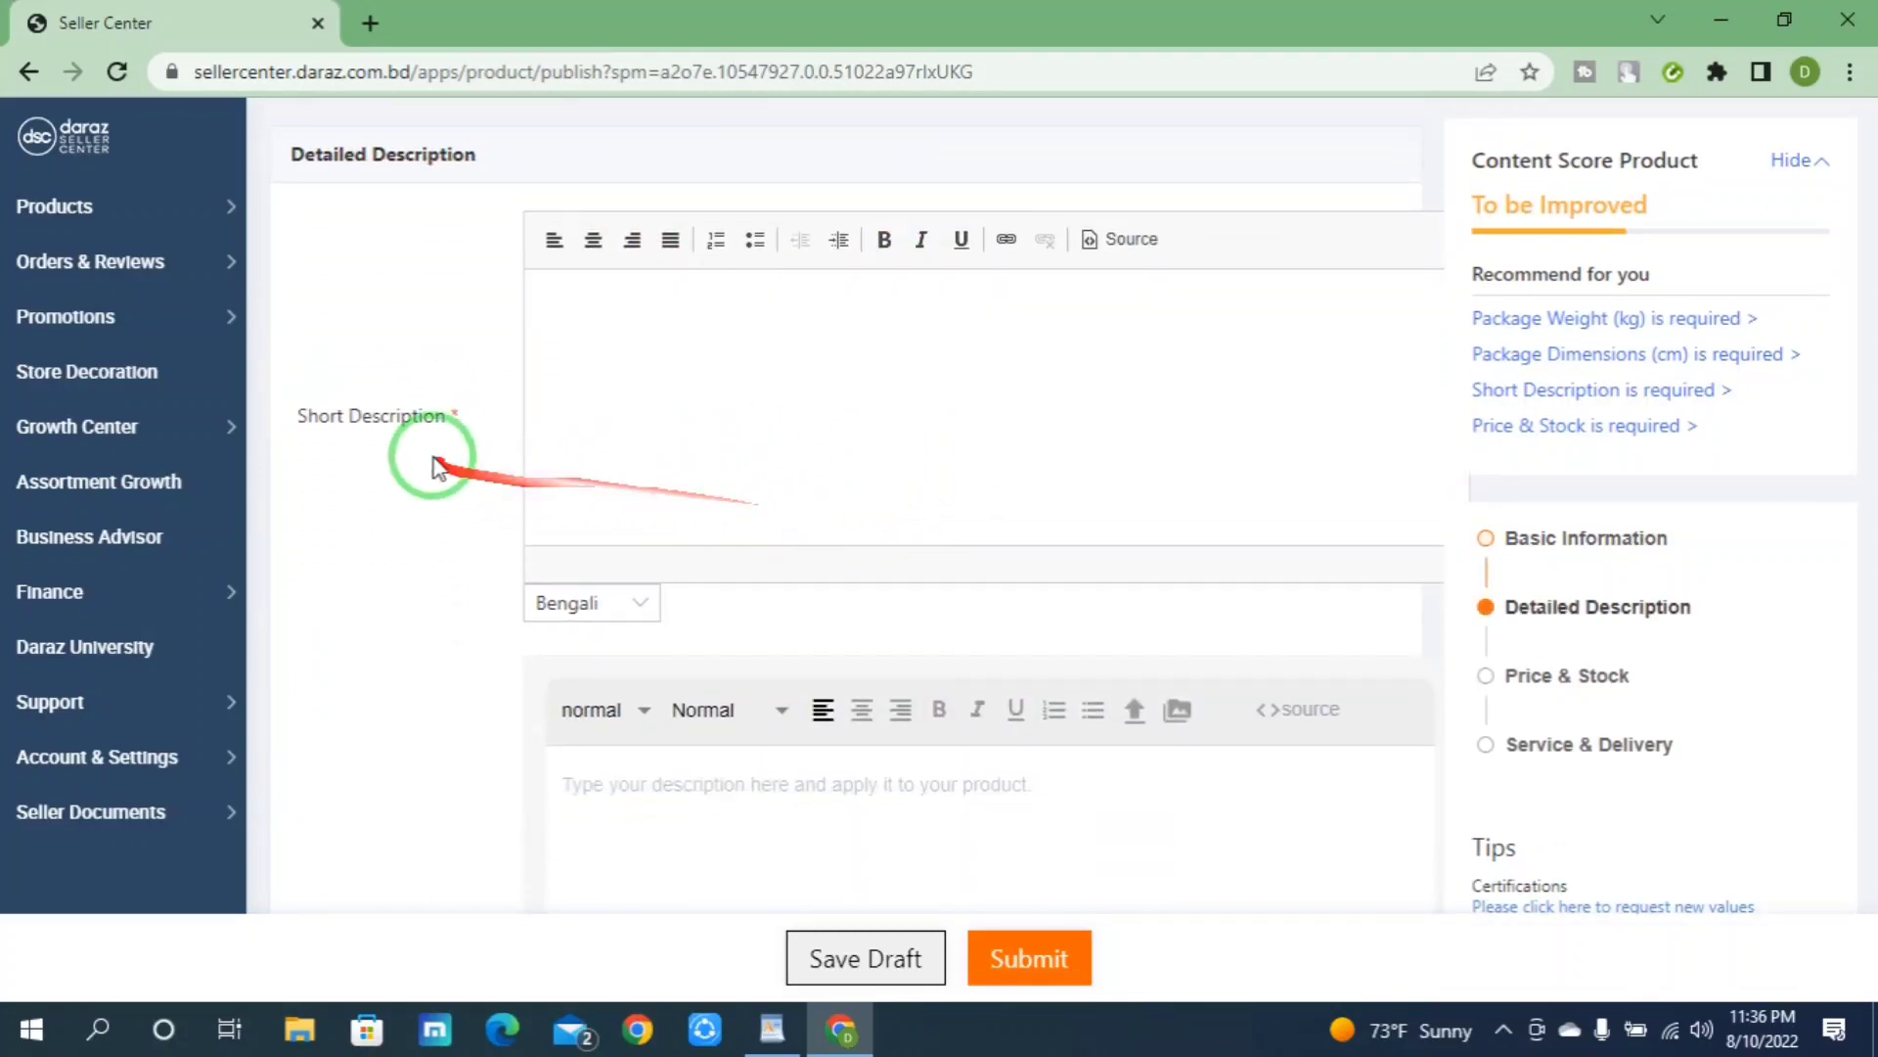
left_click_drag(437, 421, 309, 411)
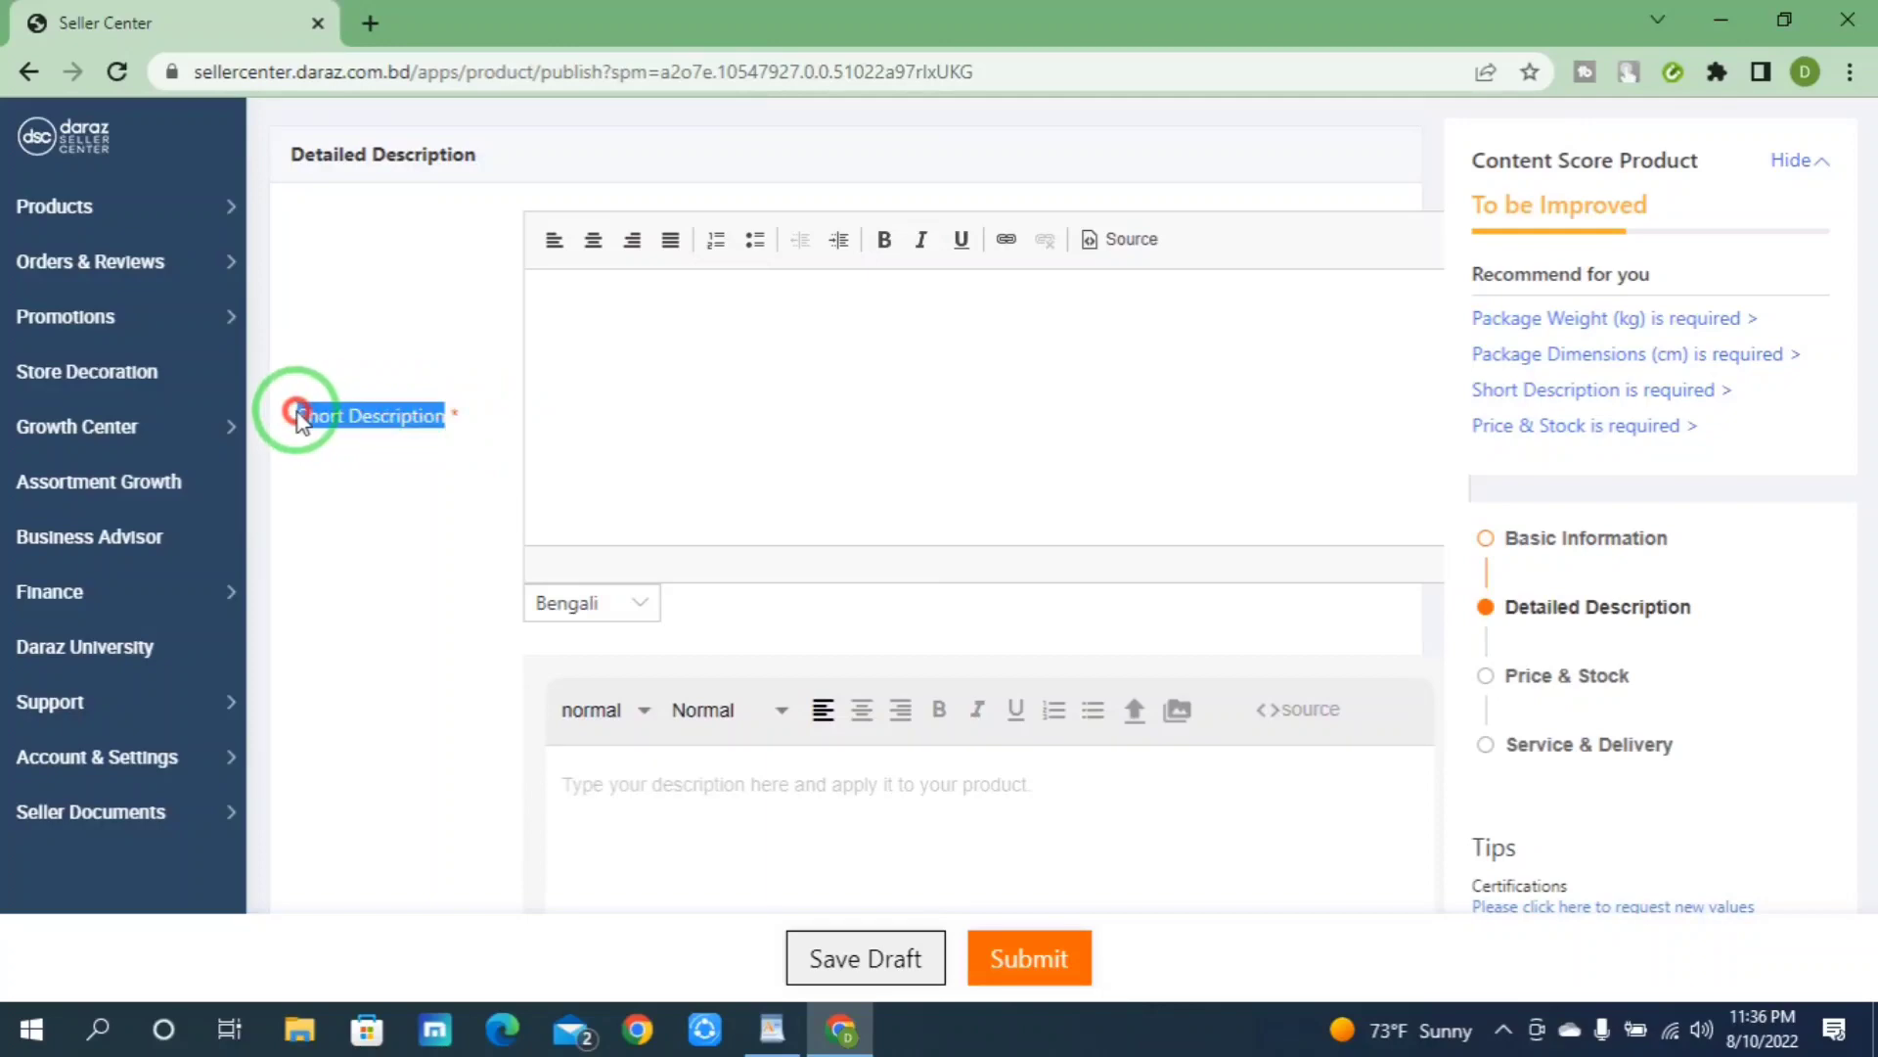
left_click(797, 360)
scroll(810, 420, "down", 1)
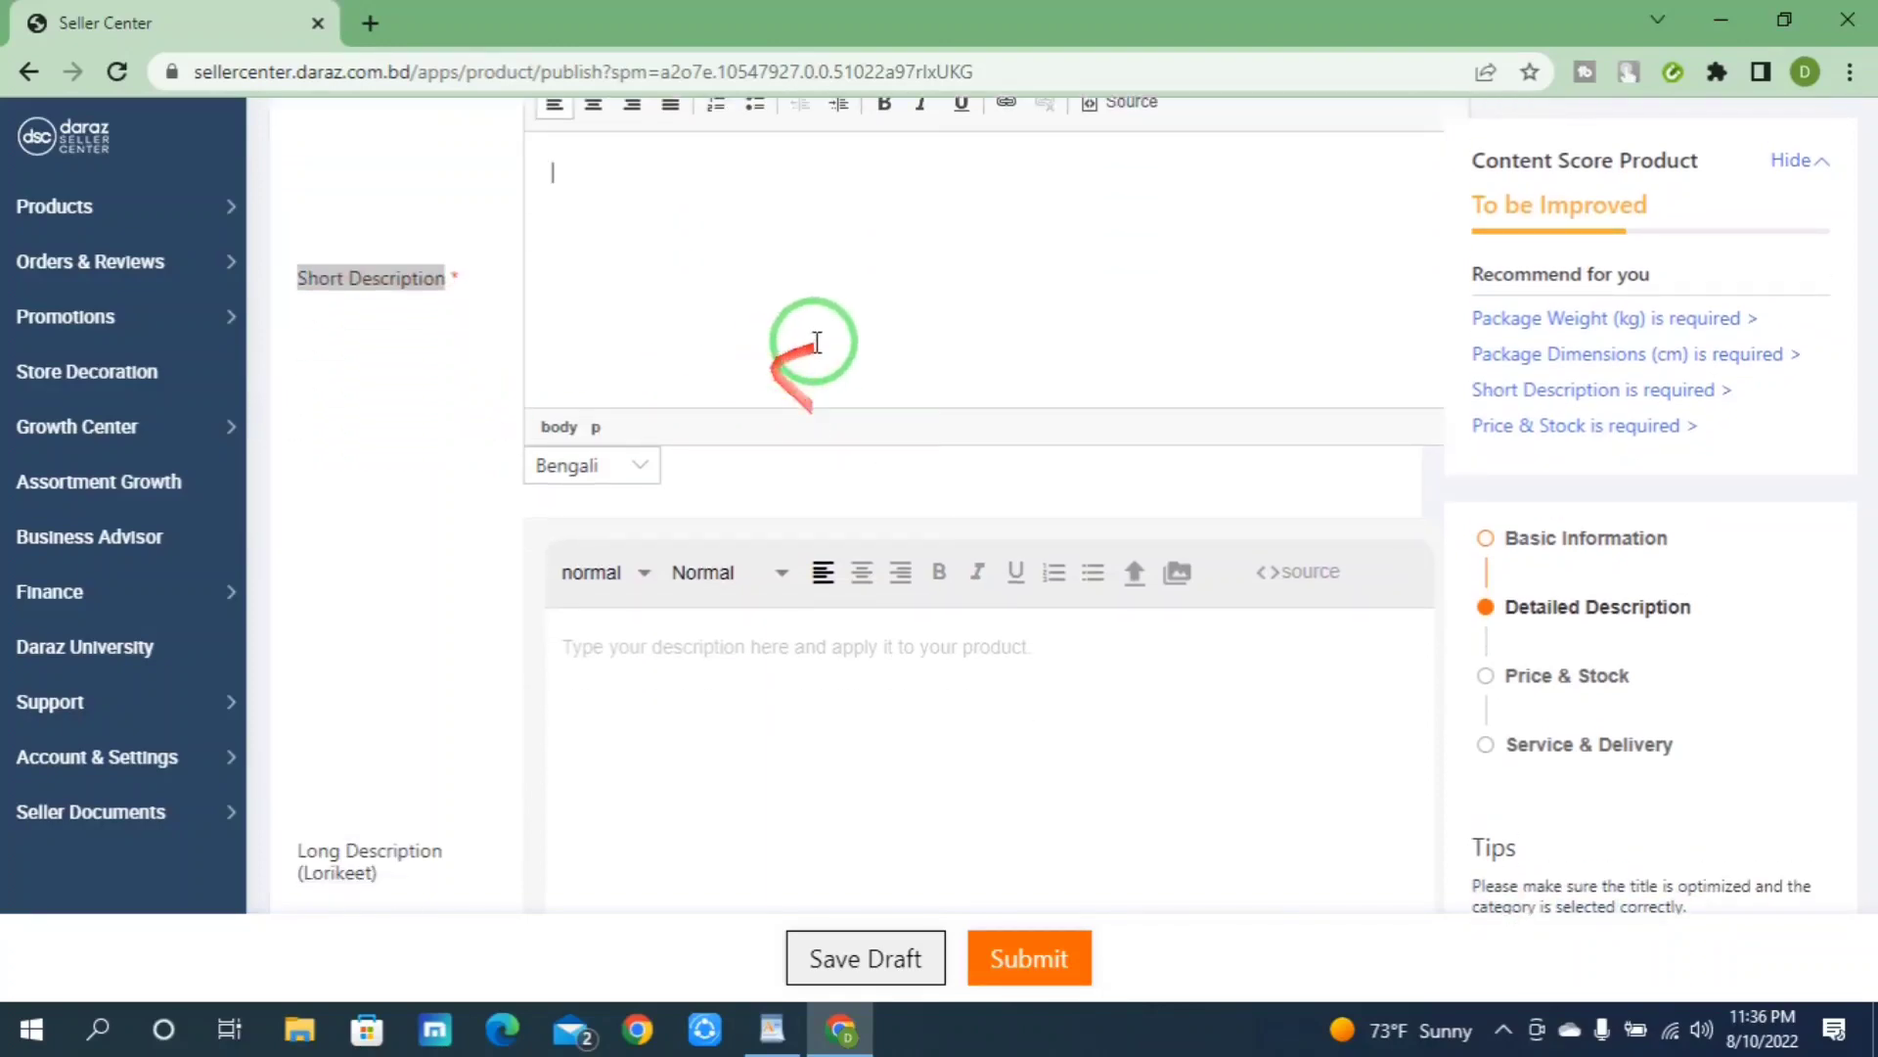
scroll(782, 347, "up", 1)
left_click(772, 1035)
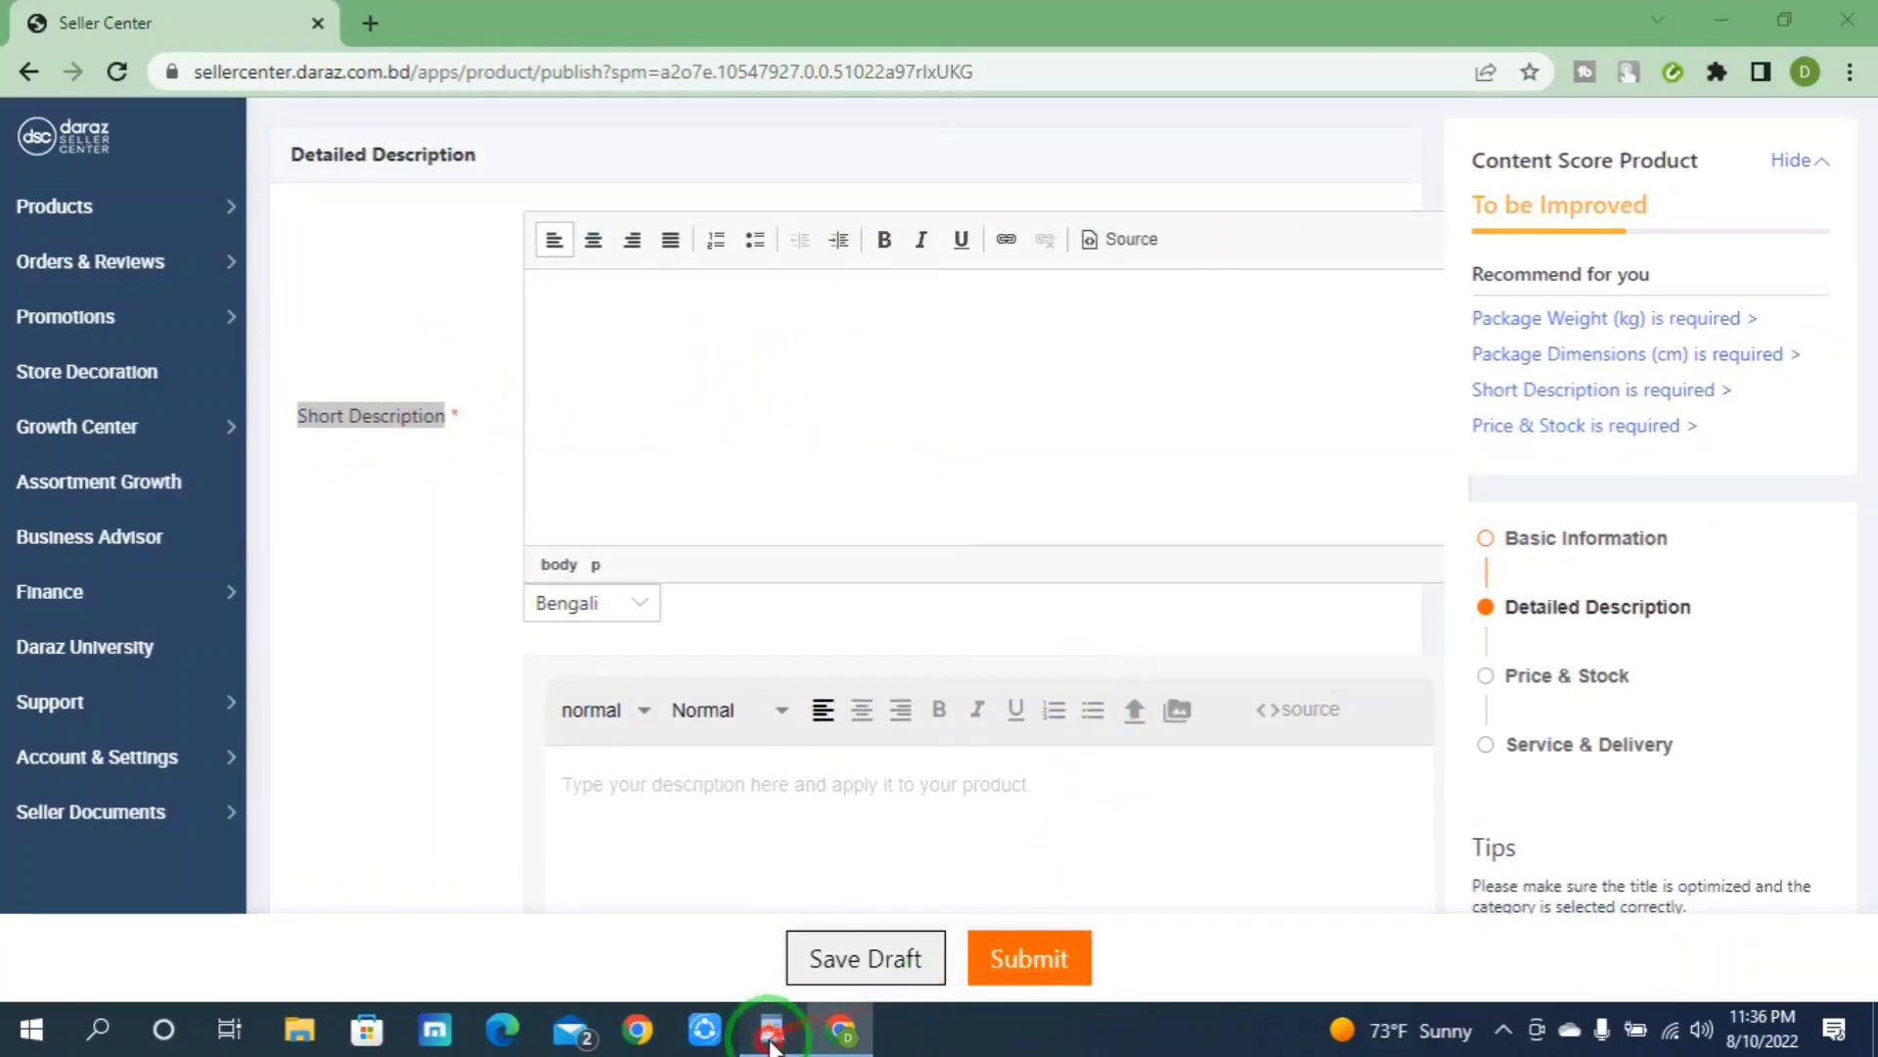
scroll(901, 684, "down", 4)
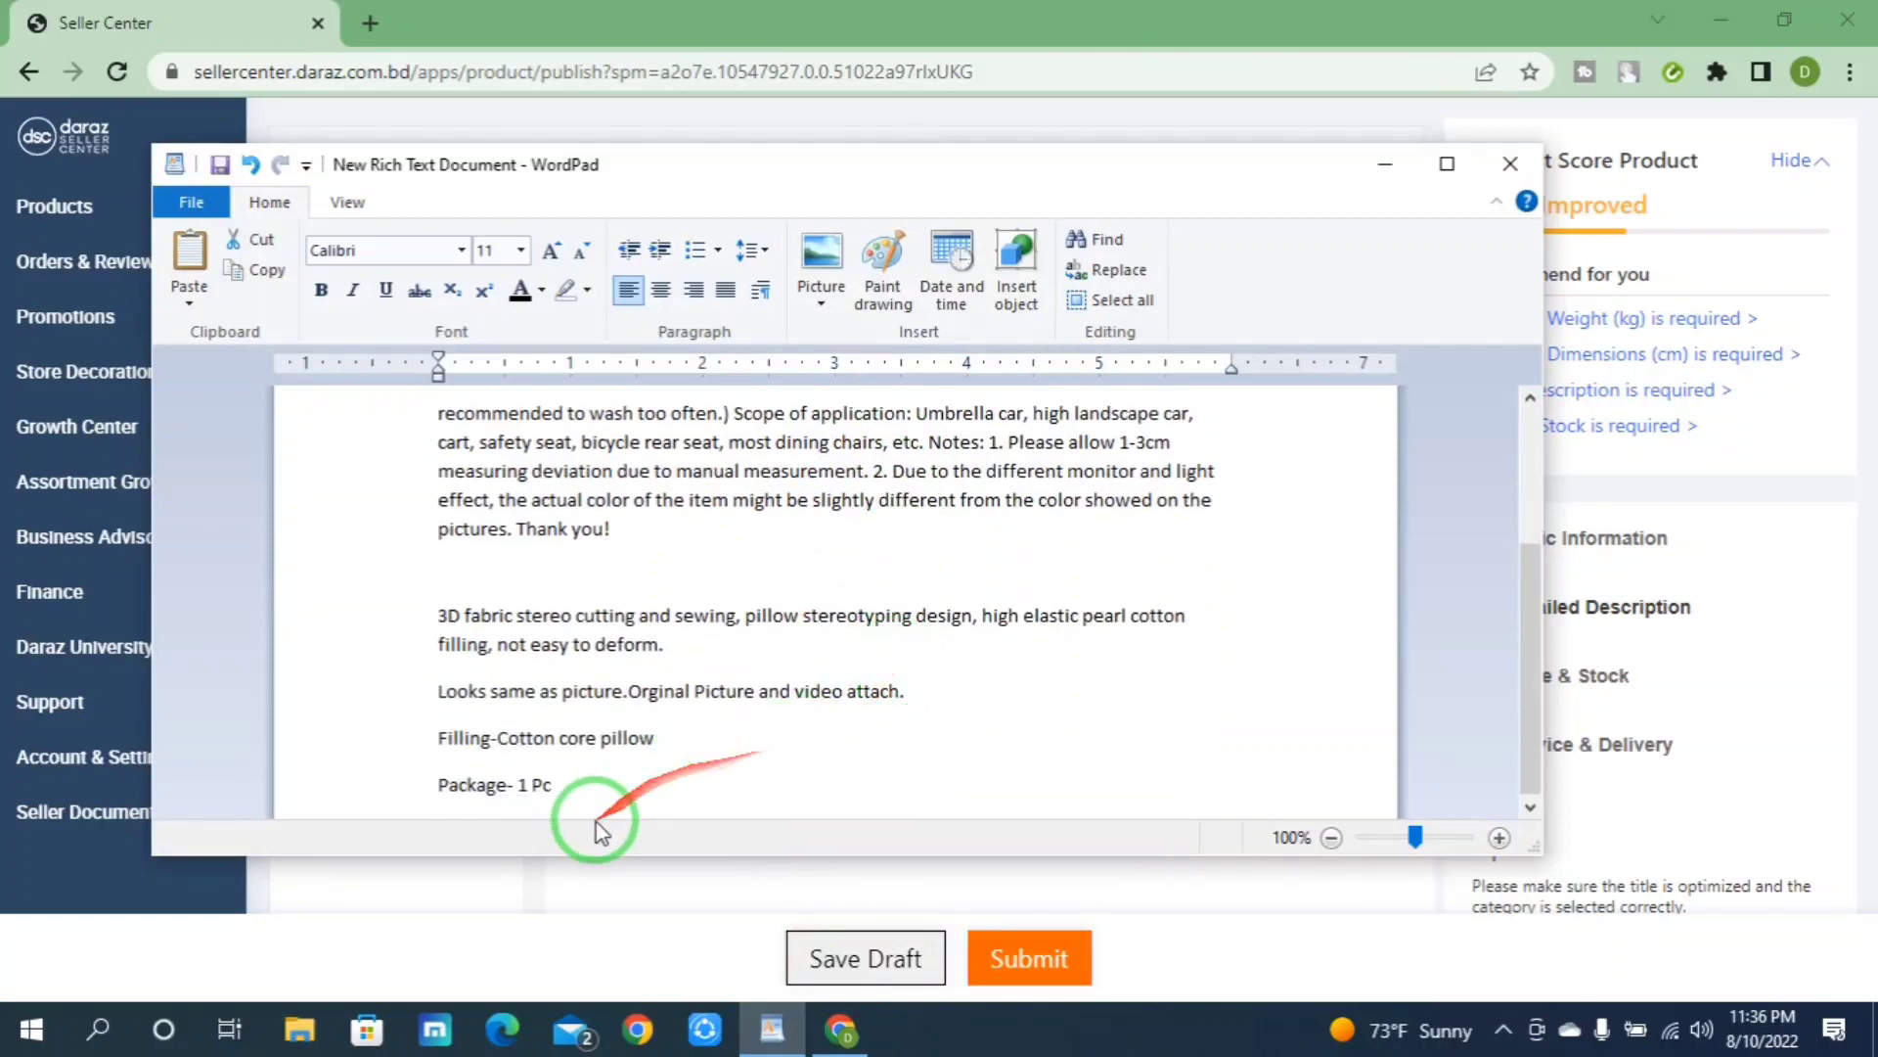
left_click_drag(563, 810, 438, 617)
right_click(497, 626)
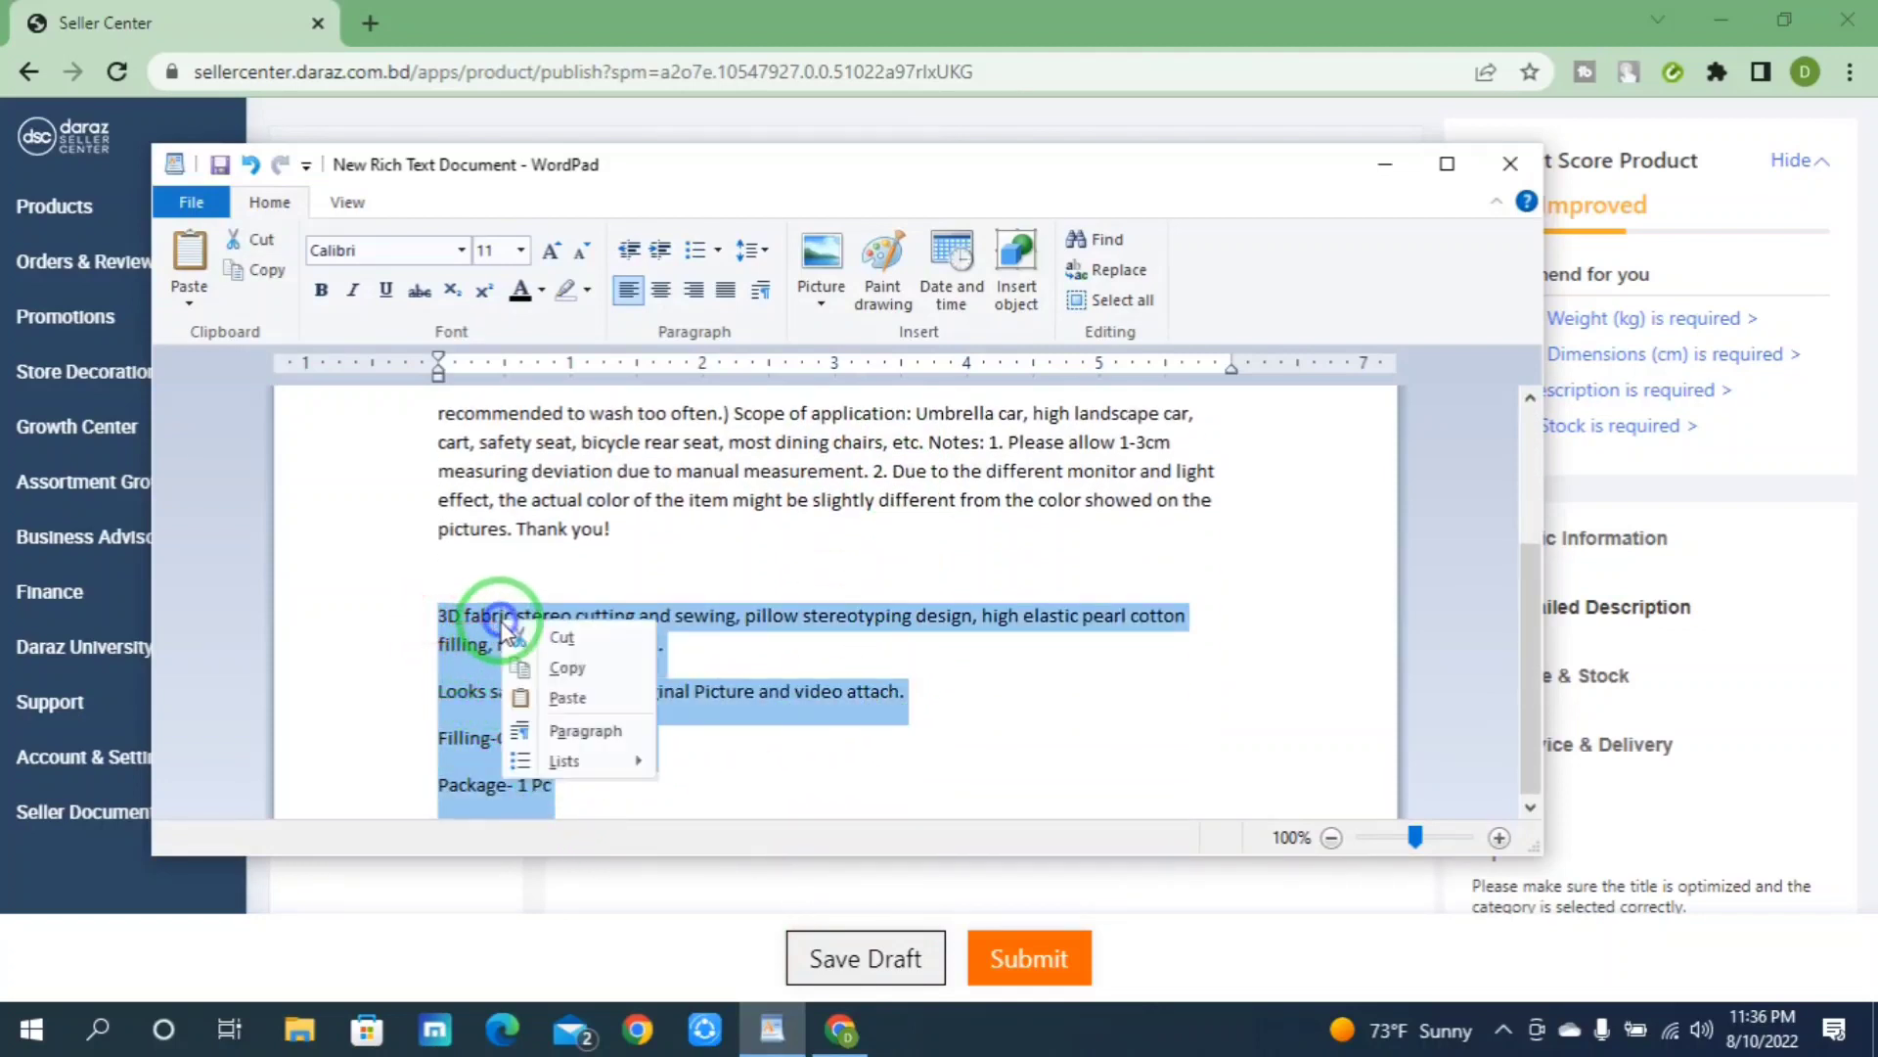
left_click(555, 671)
Step: Return to the listing and paste the copied text as the product's Short Description
left_click(1385, 164)
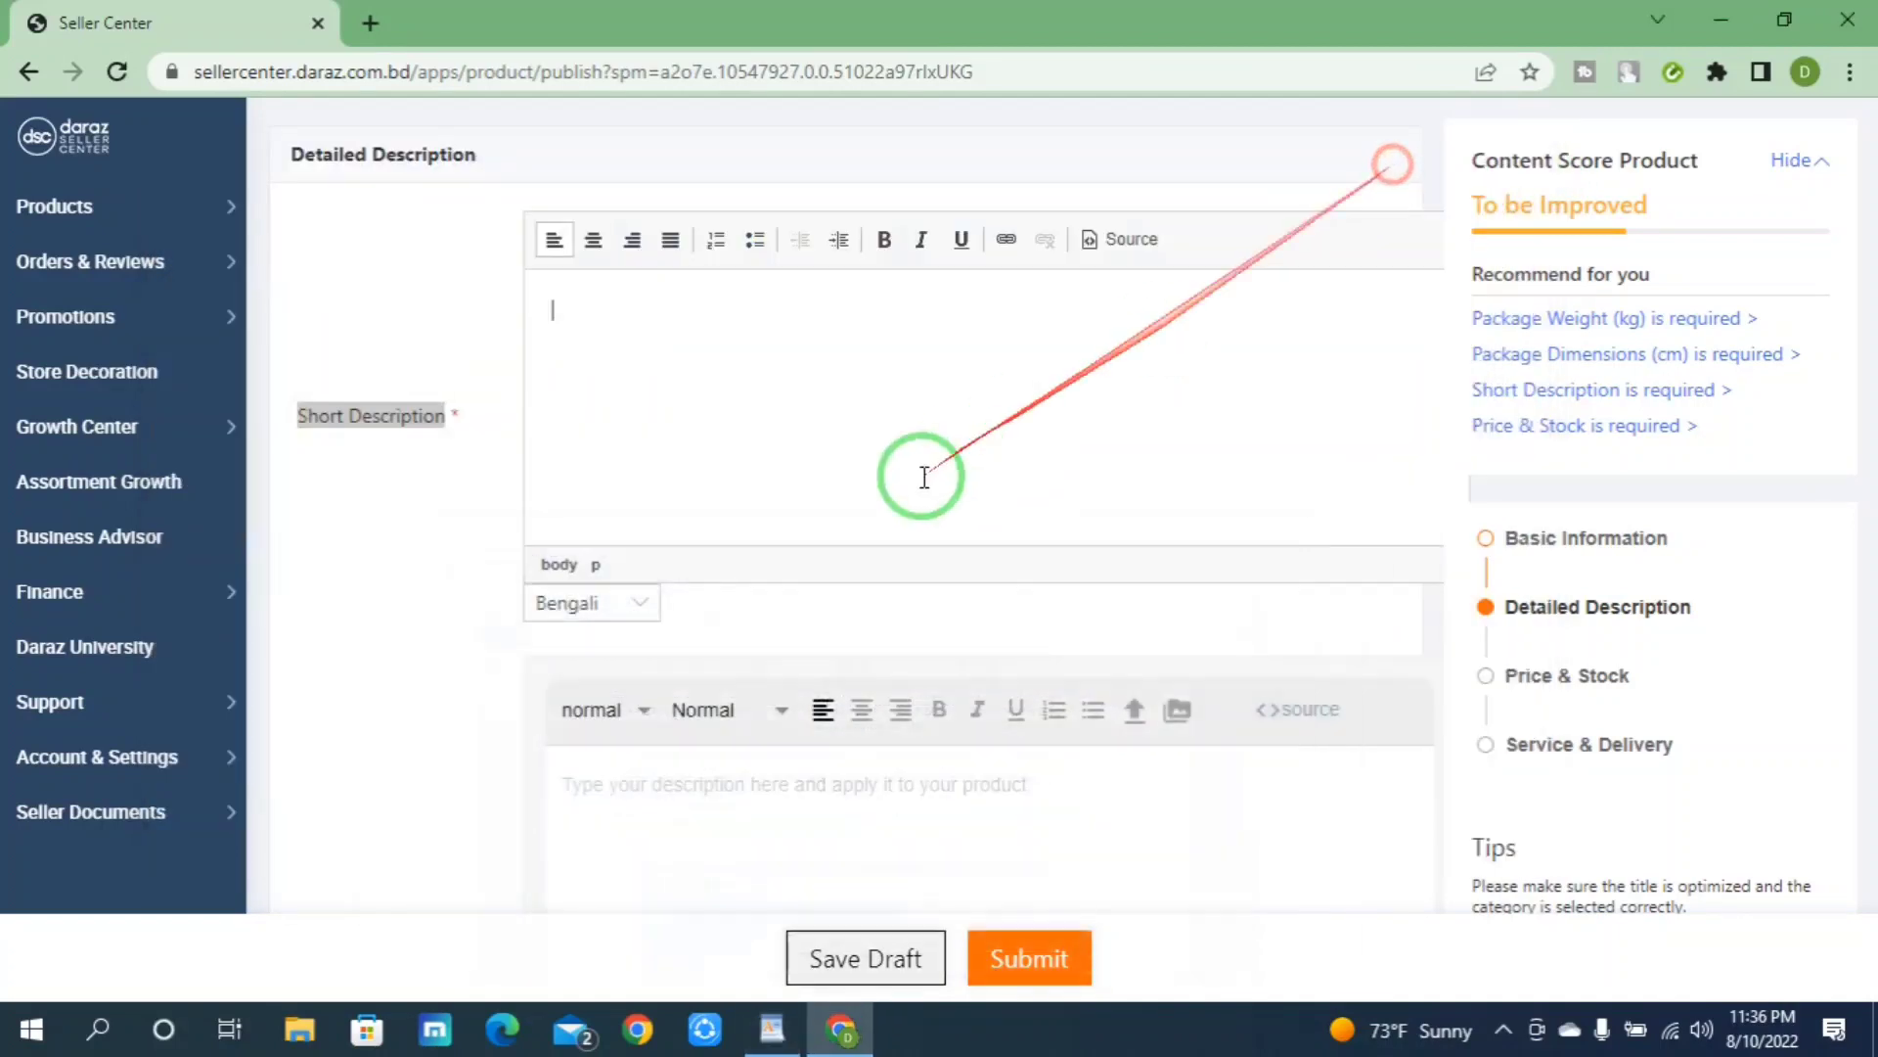
left_click(767, 358)
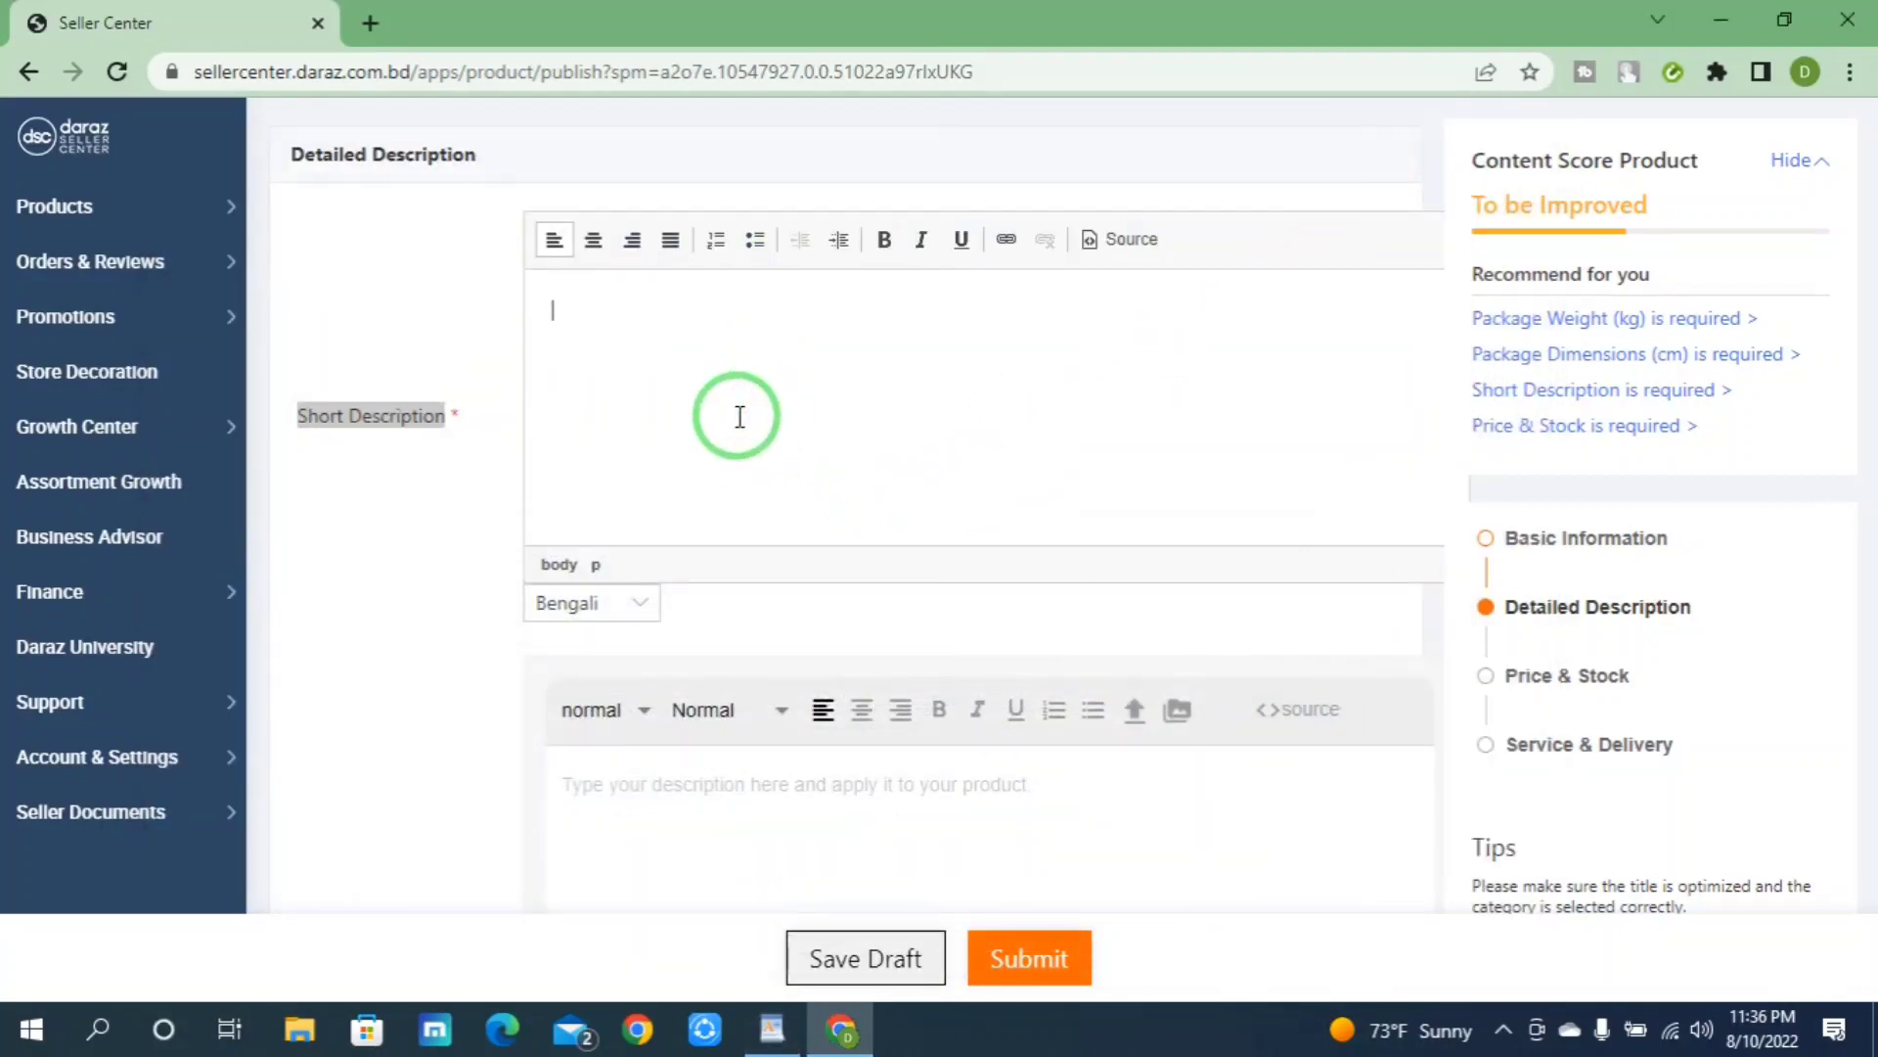
key("ctrl+v")
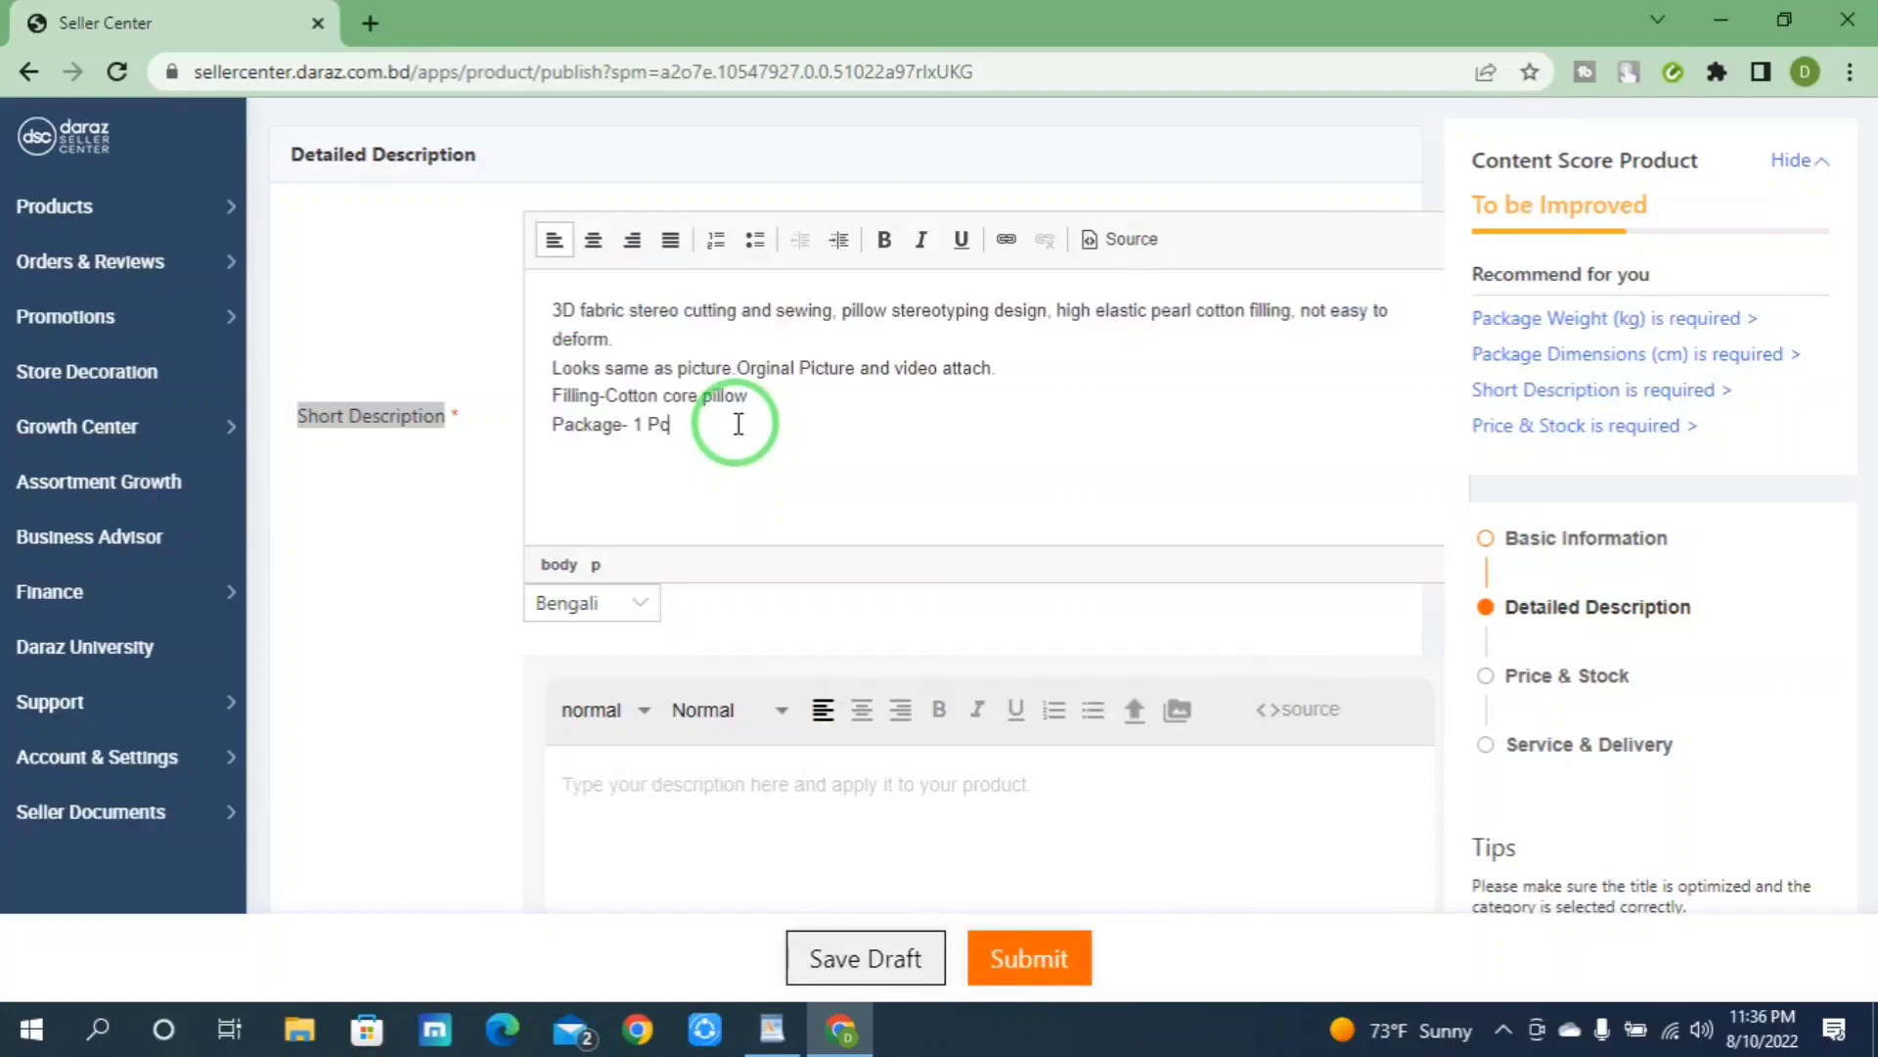
Step: Try to paste the copied text into the Short Description again and dismiss the paste notices
right_click(744, 437)
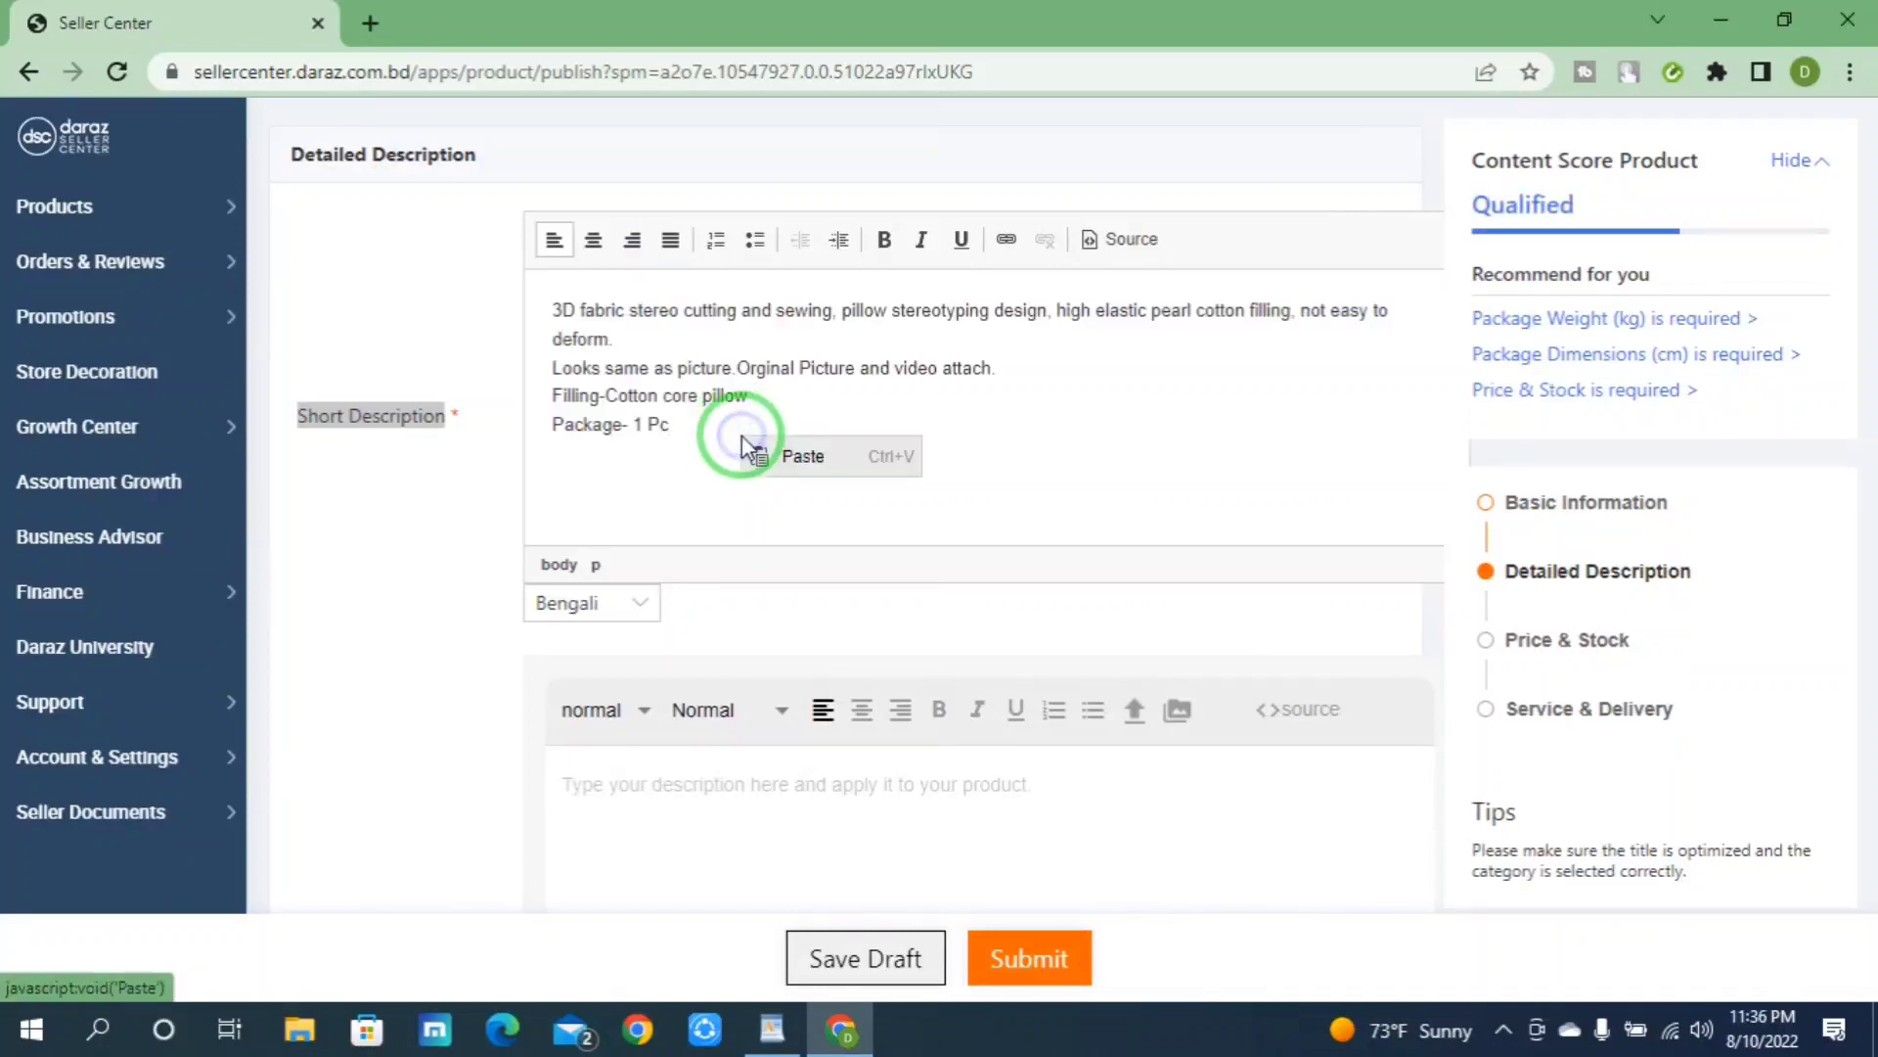
left_click(798, 457)
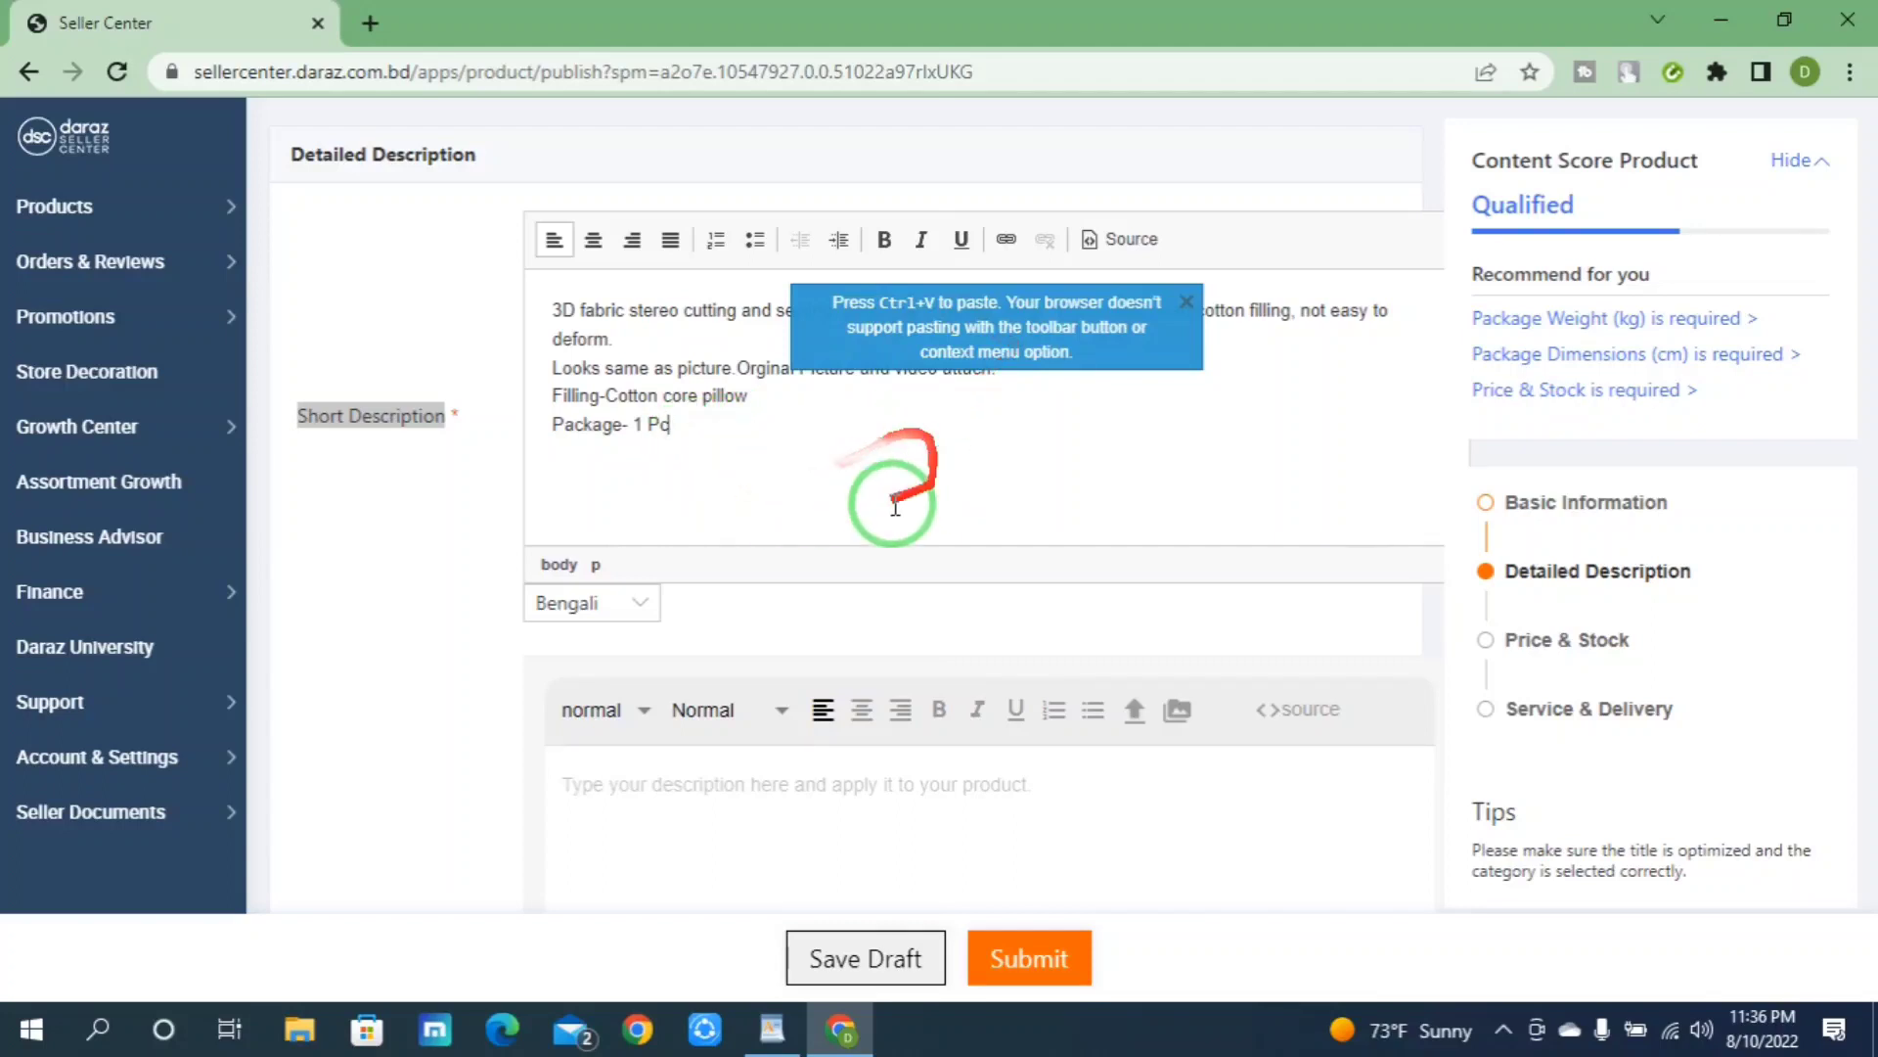
right_click(743, 445)
left_click(767, 454)
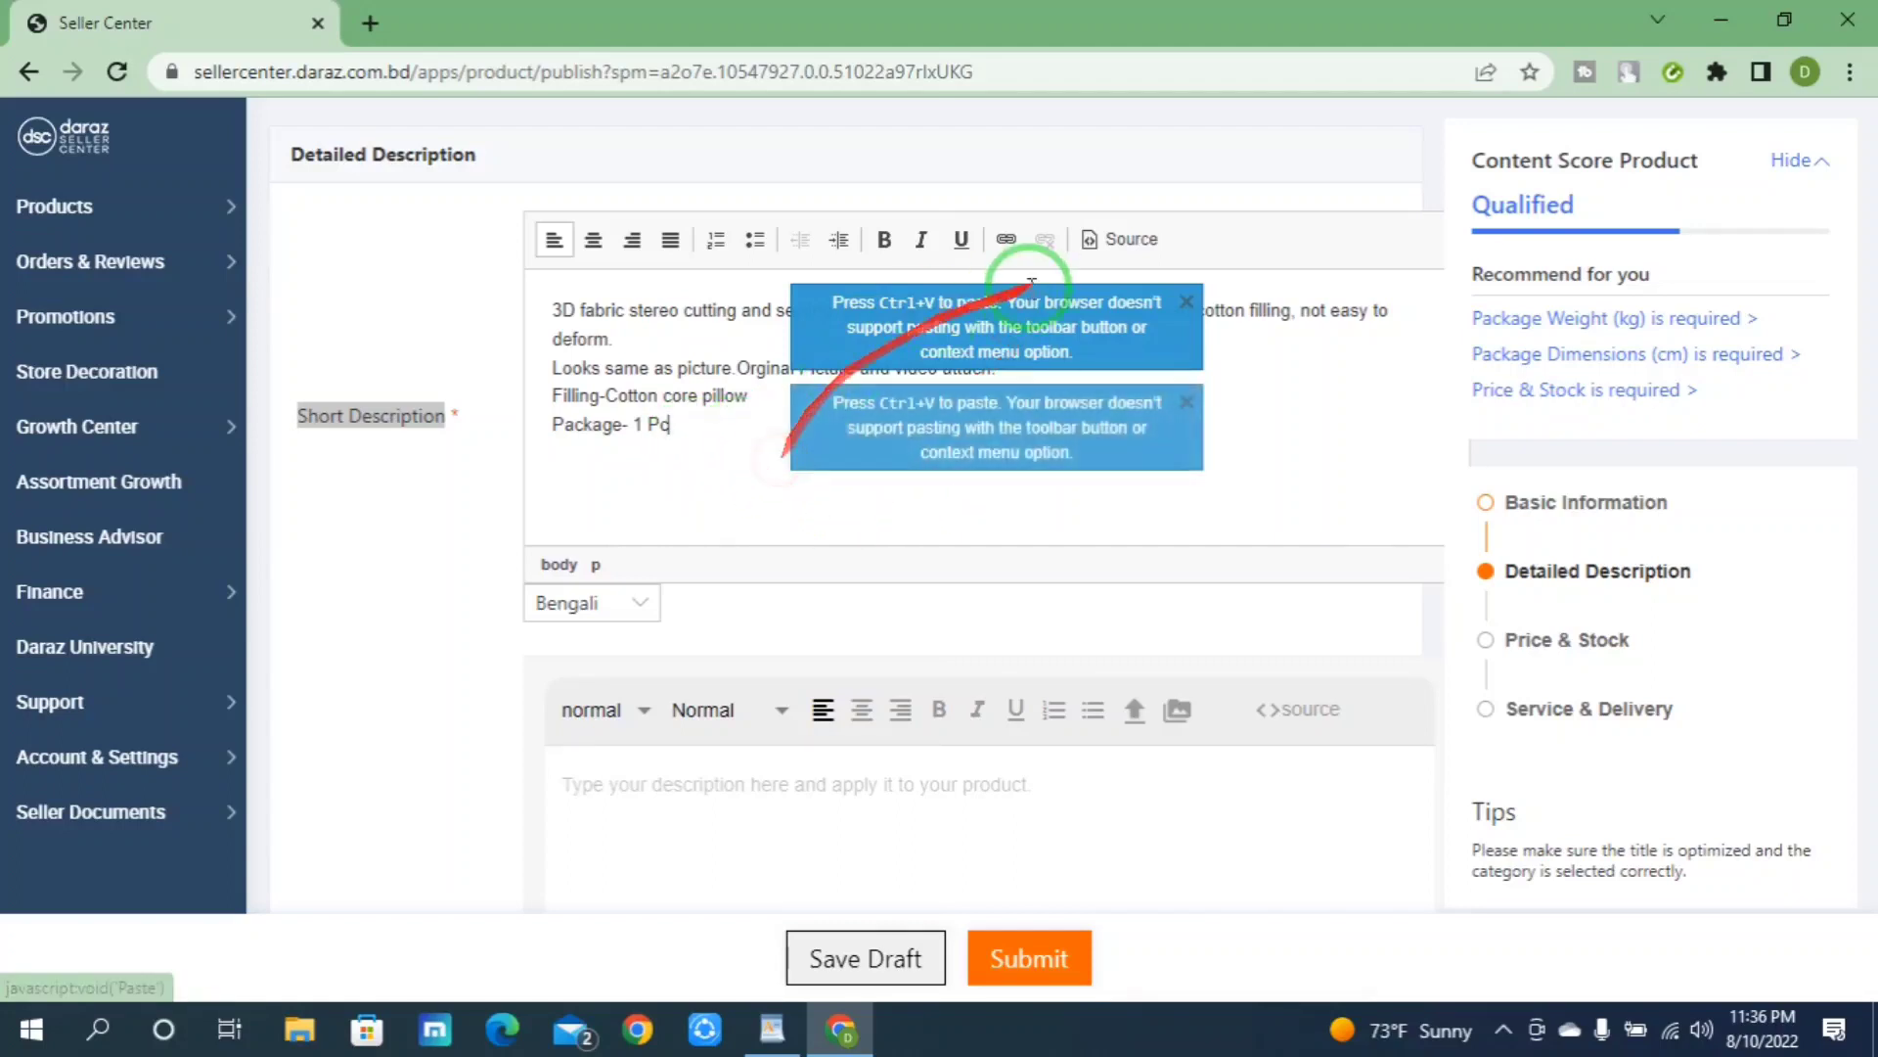
left_click(1187, 401)
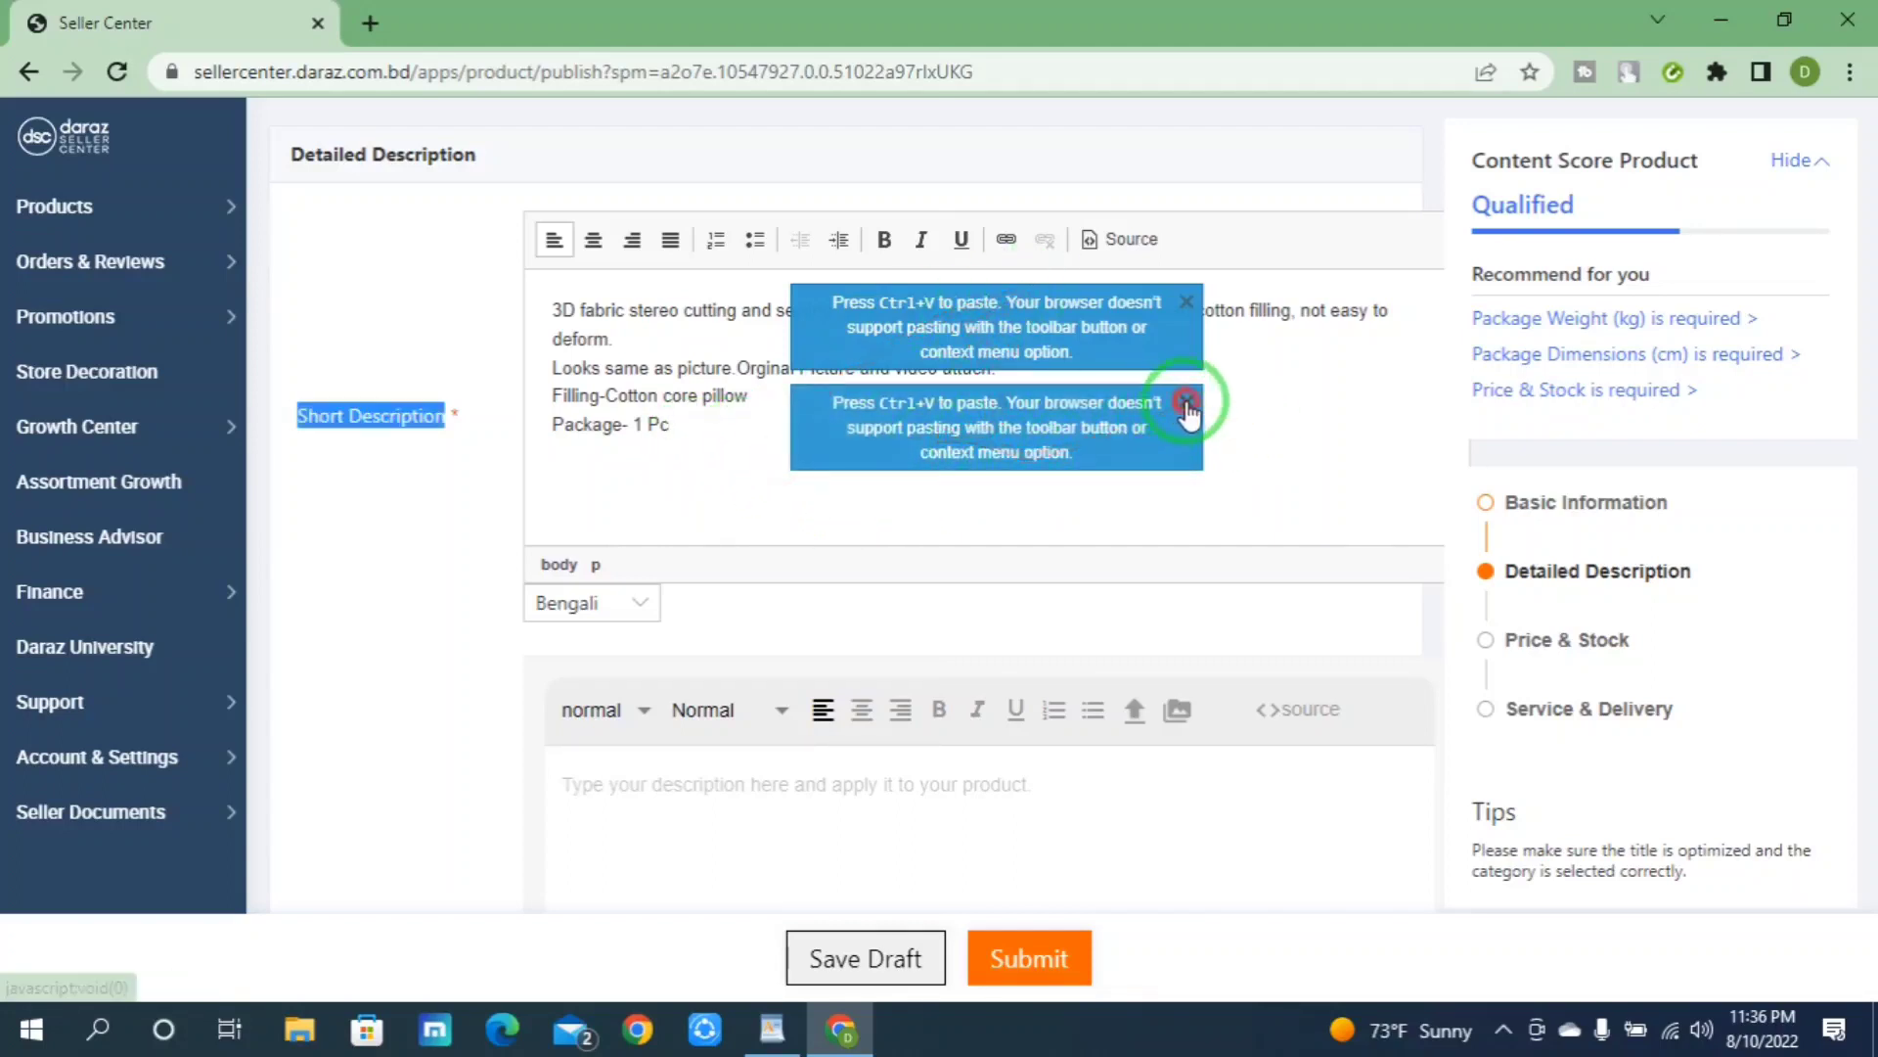
left_click(1184, 309)
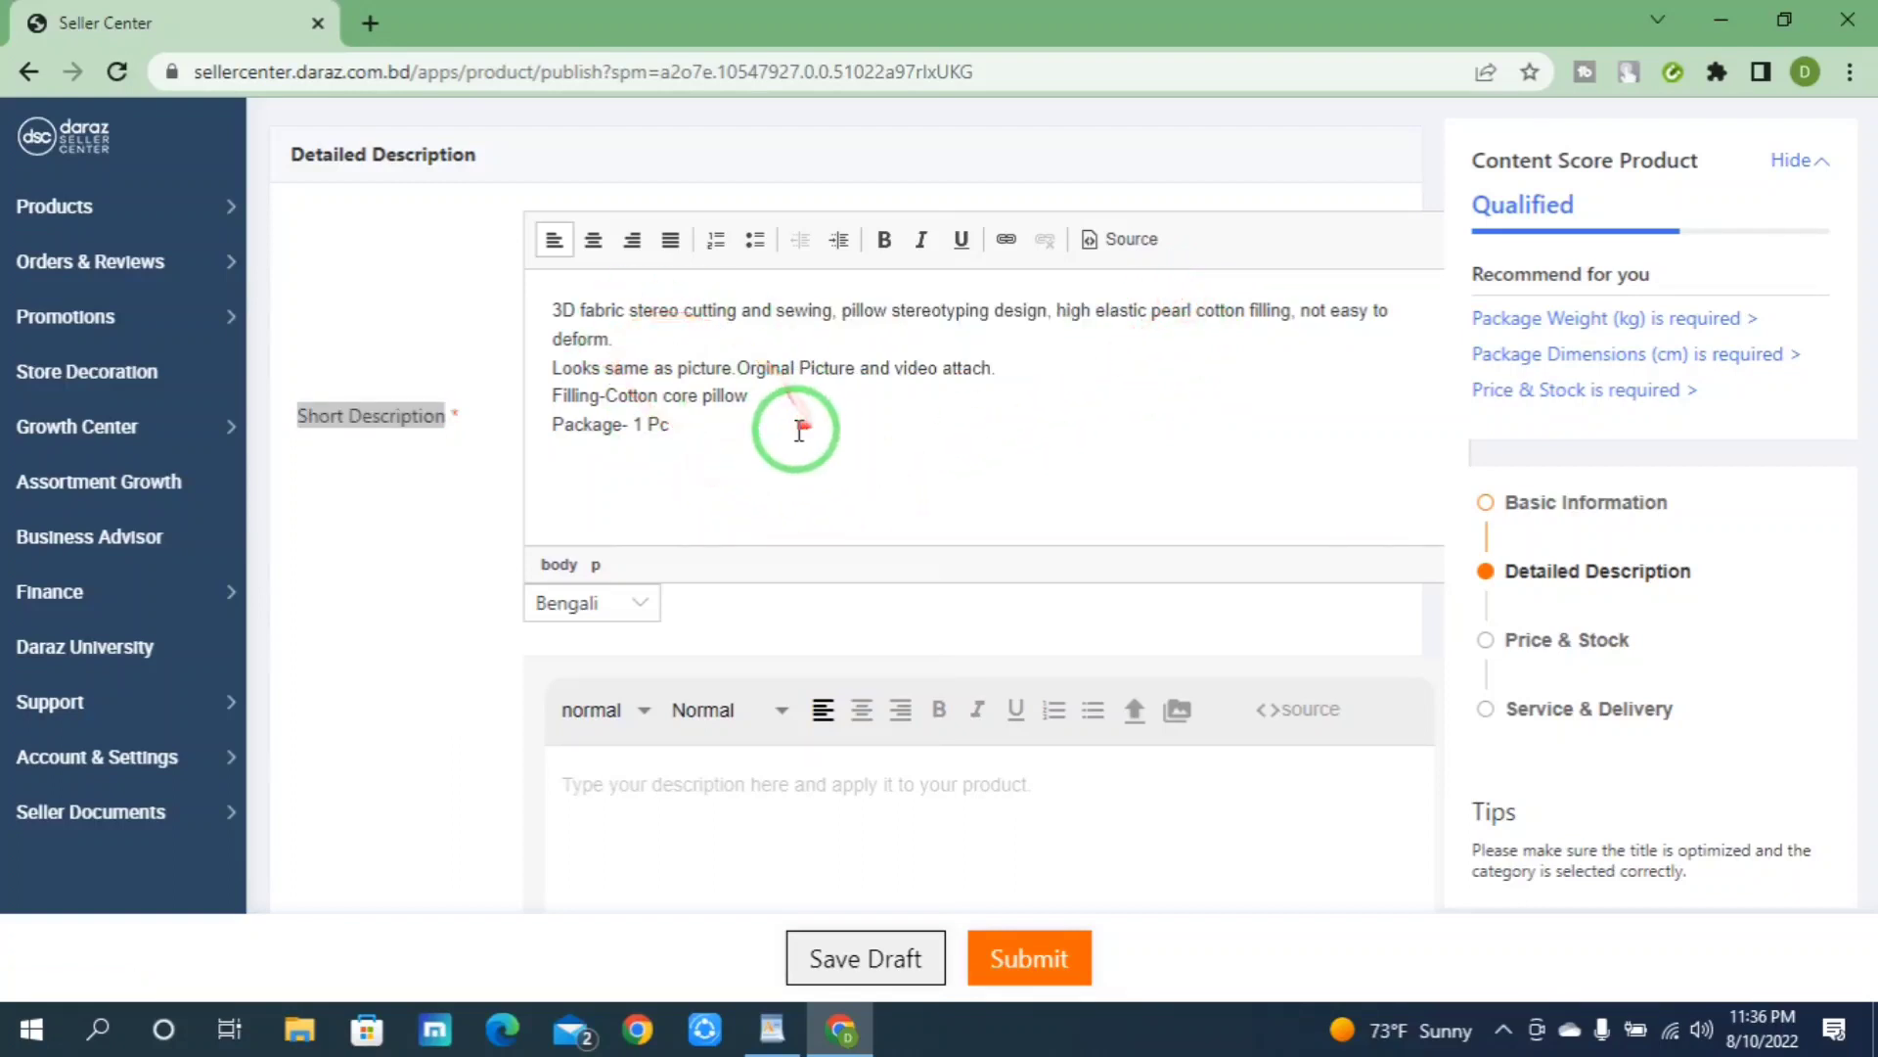
Step: Switch to the WordPad document and copy the paragraph from "Features: 3D fabric stereo cutting" through "Thank you!" for the Long Description
scroll(747, 548, "down", 4)
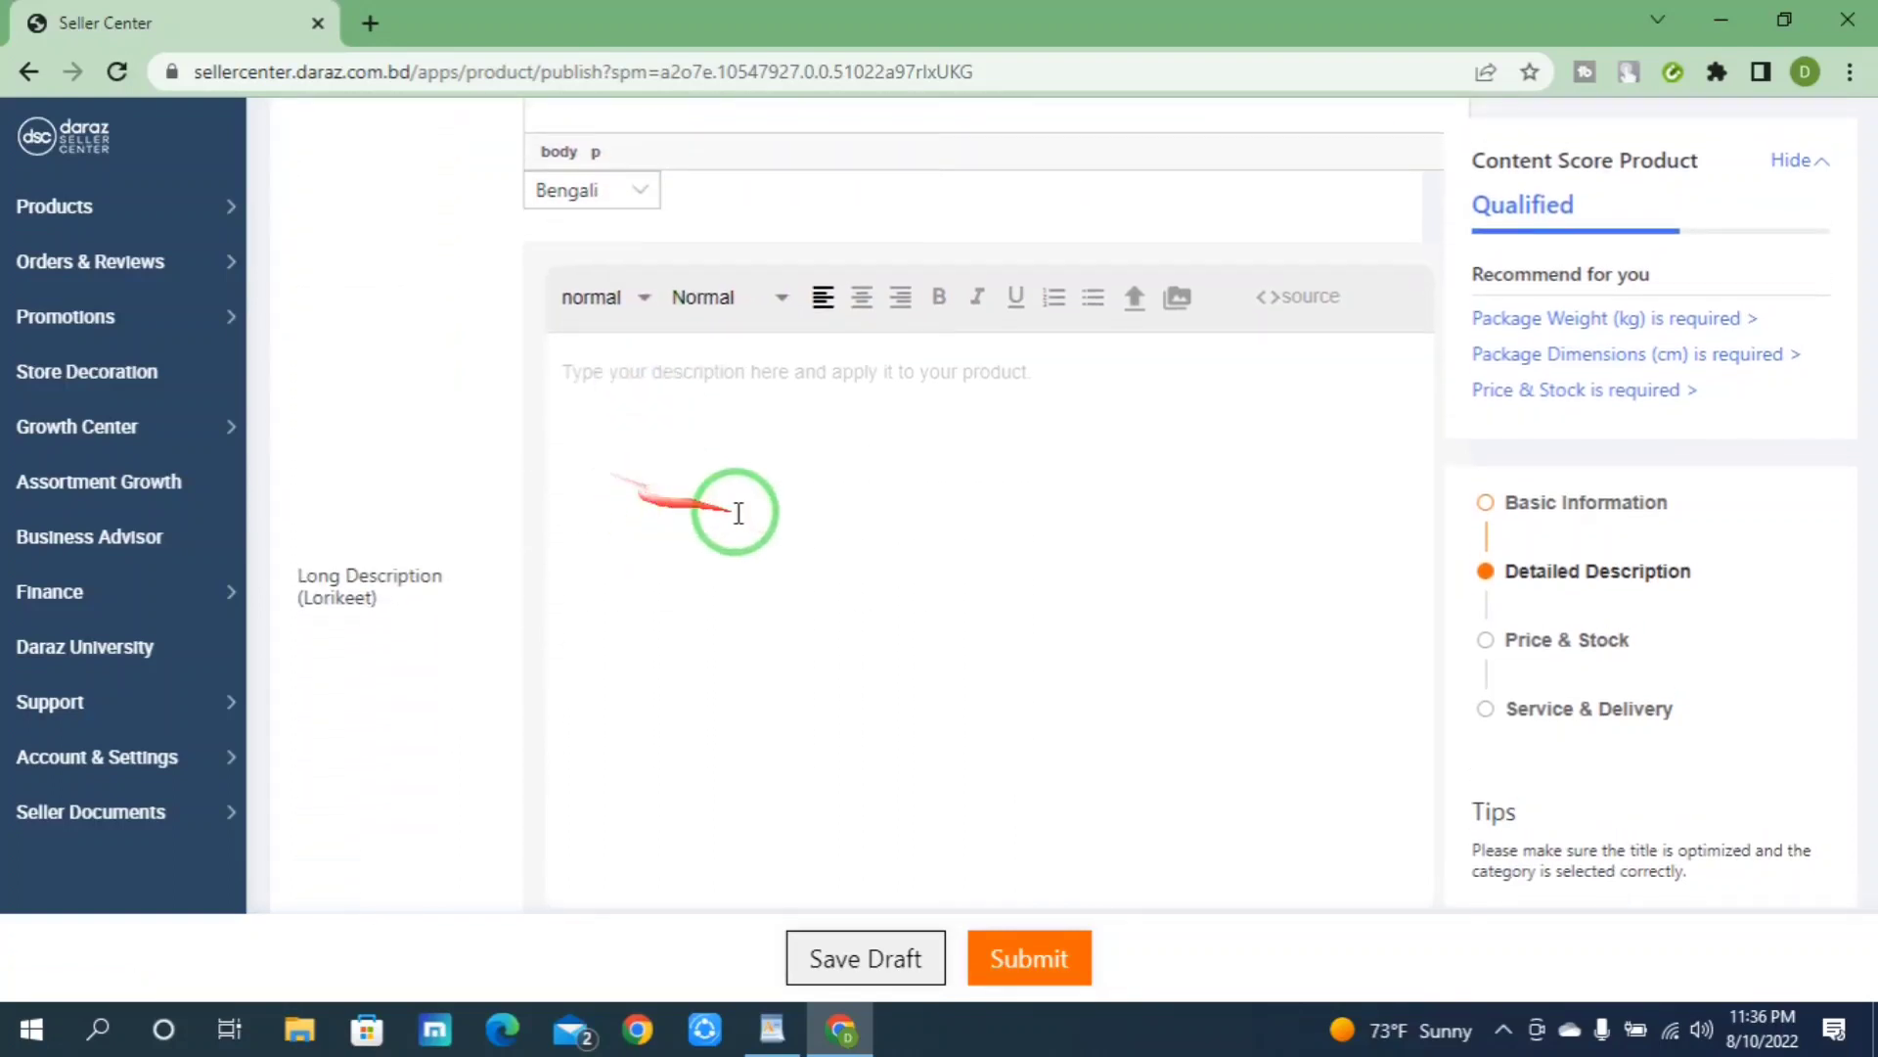
left_click(651, 421)
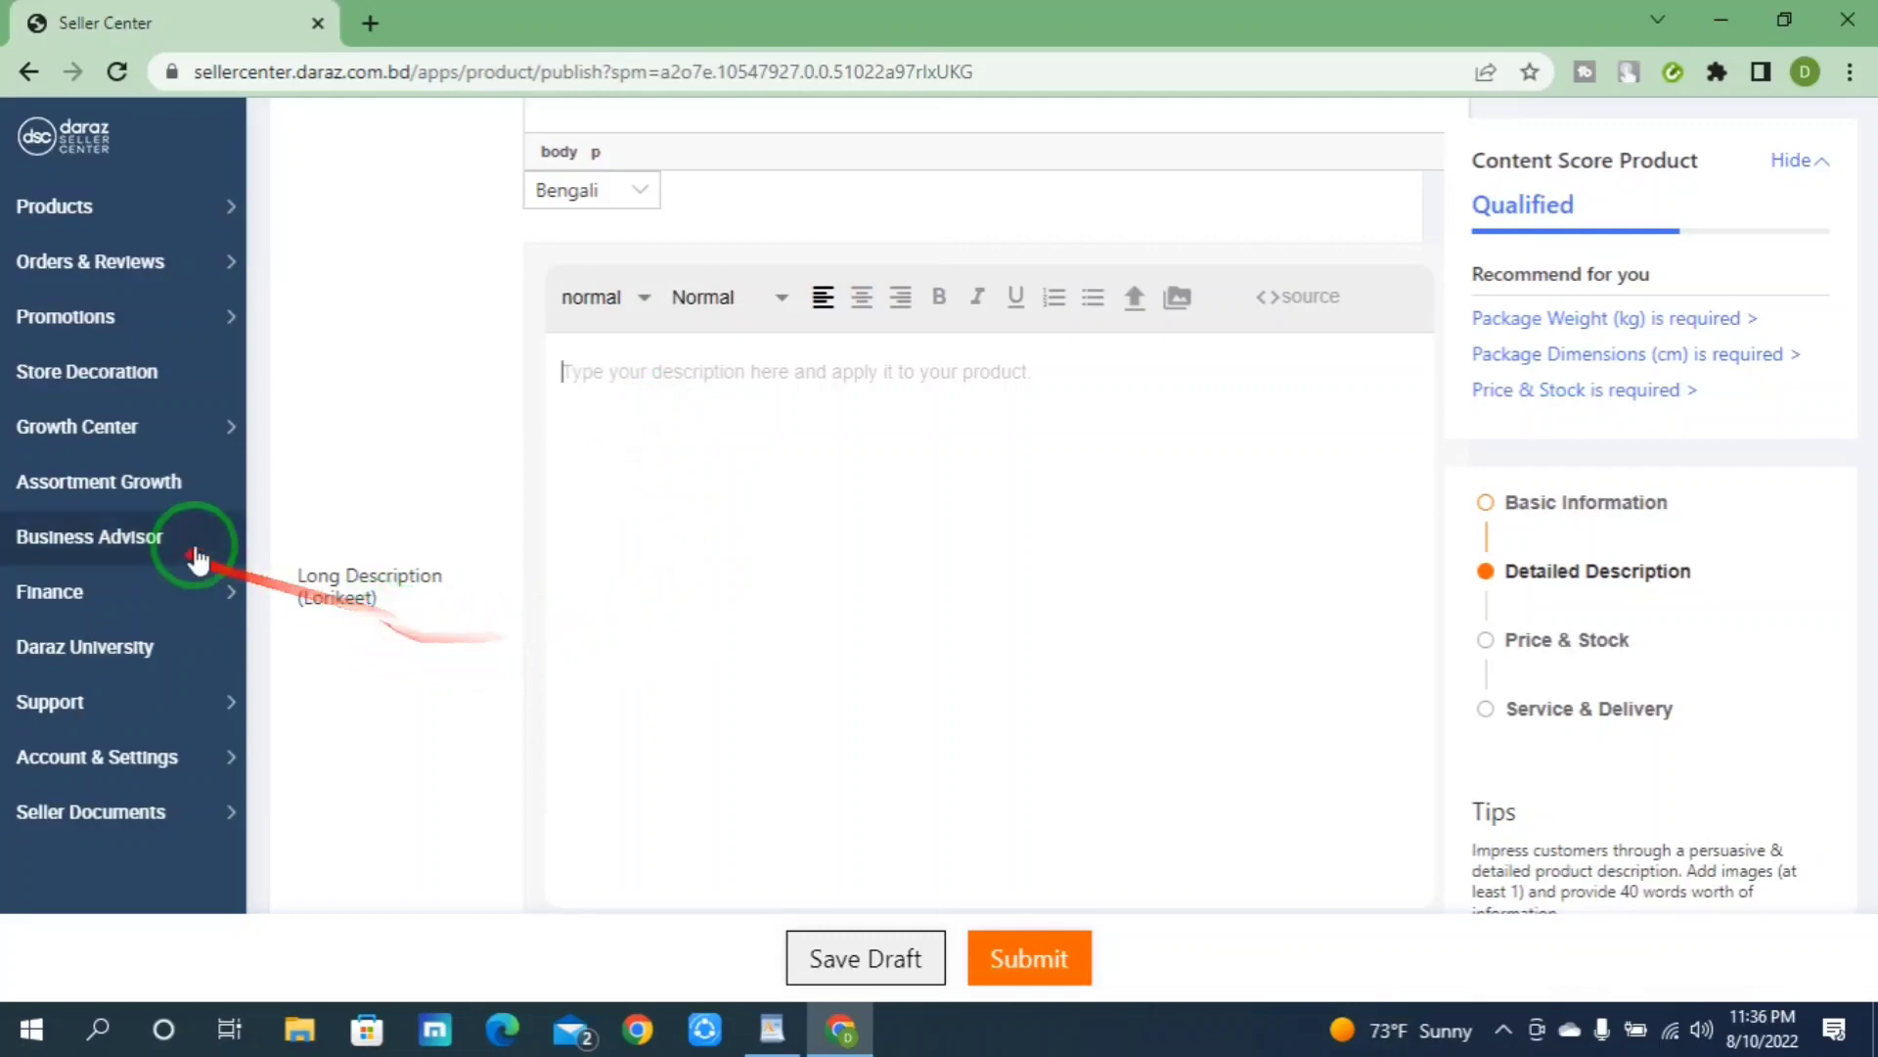
left_click(773, 1029)
left_click_drag(612, 530, 436, 472)
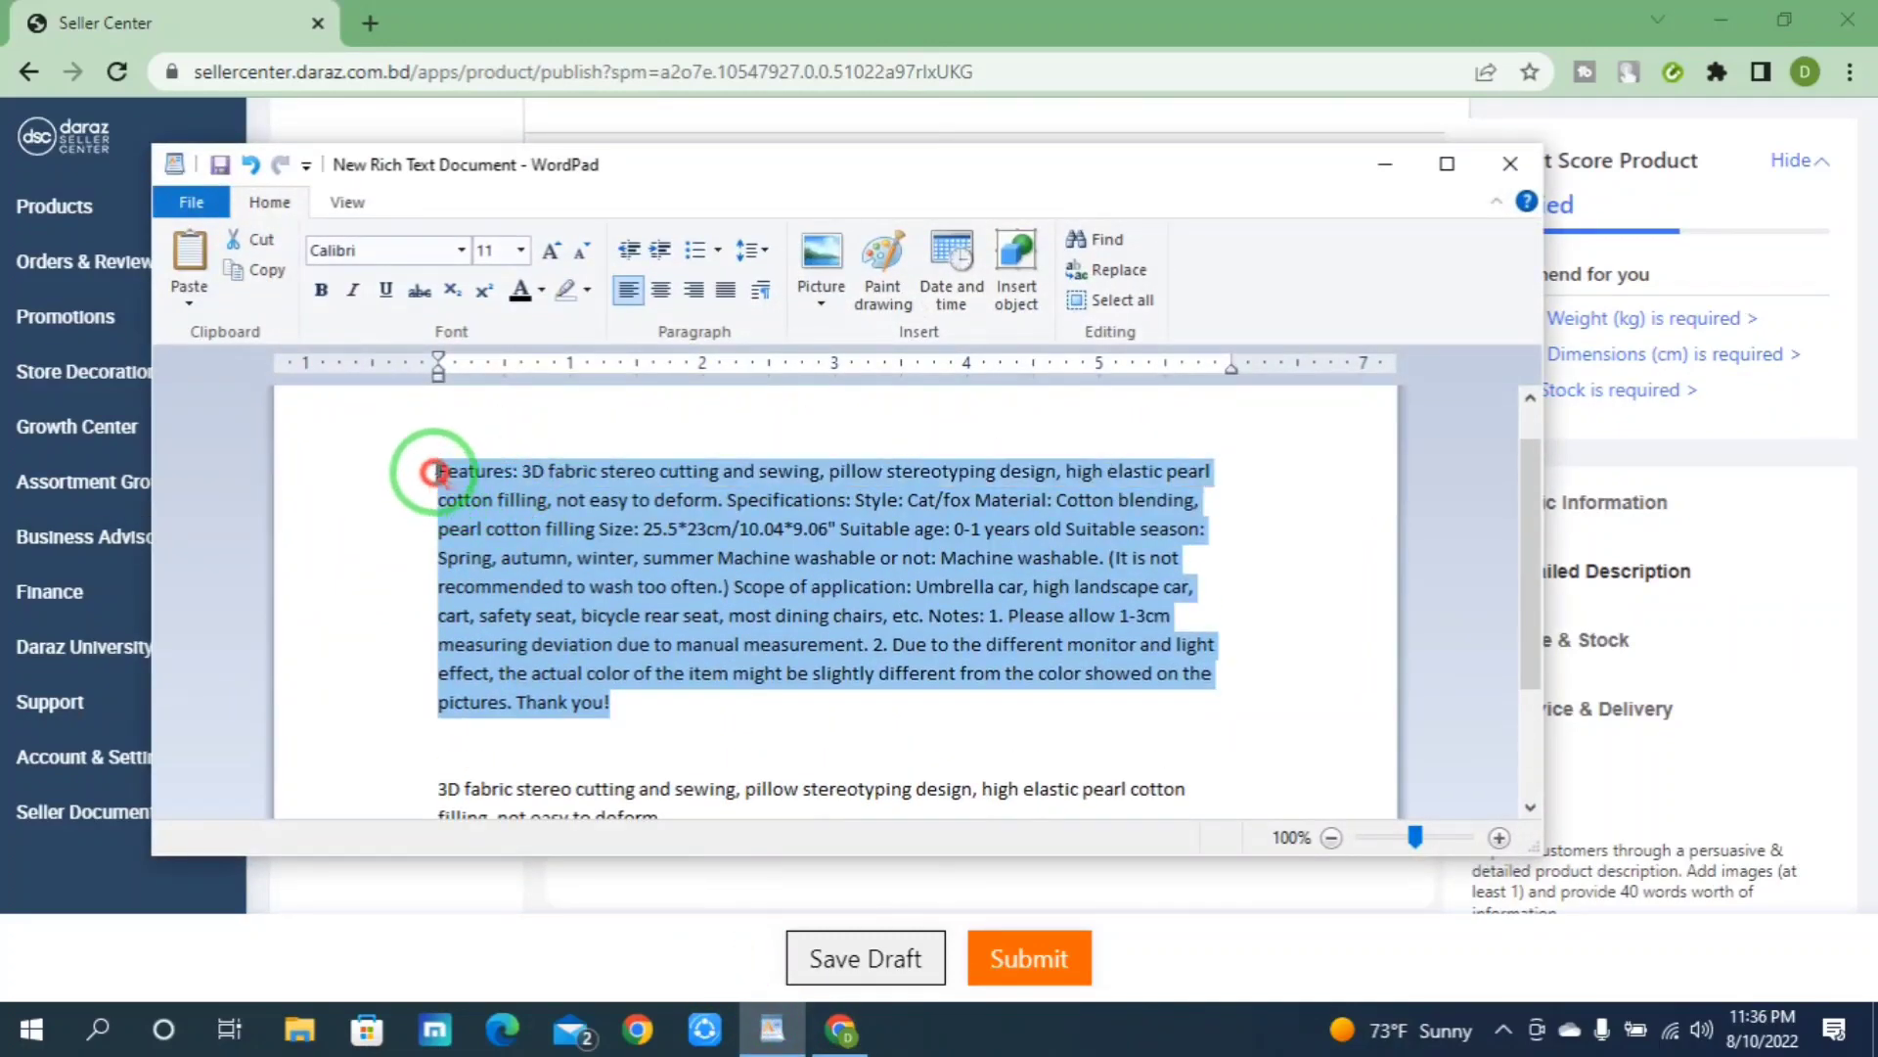
right_click(530, 478)
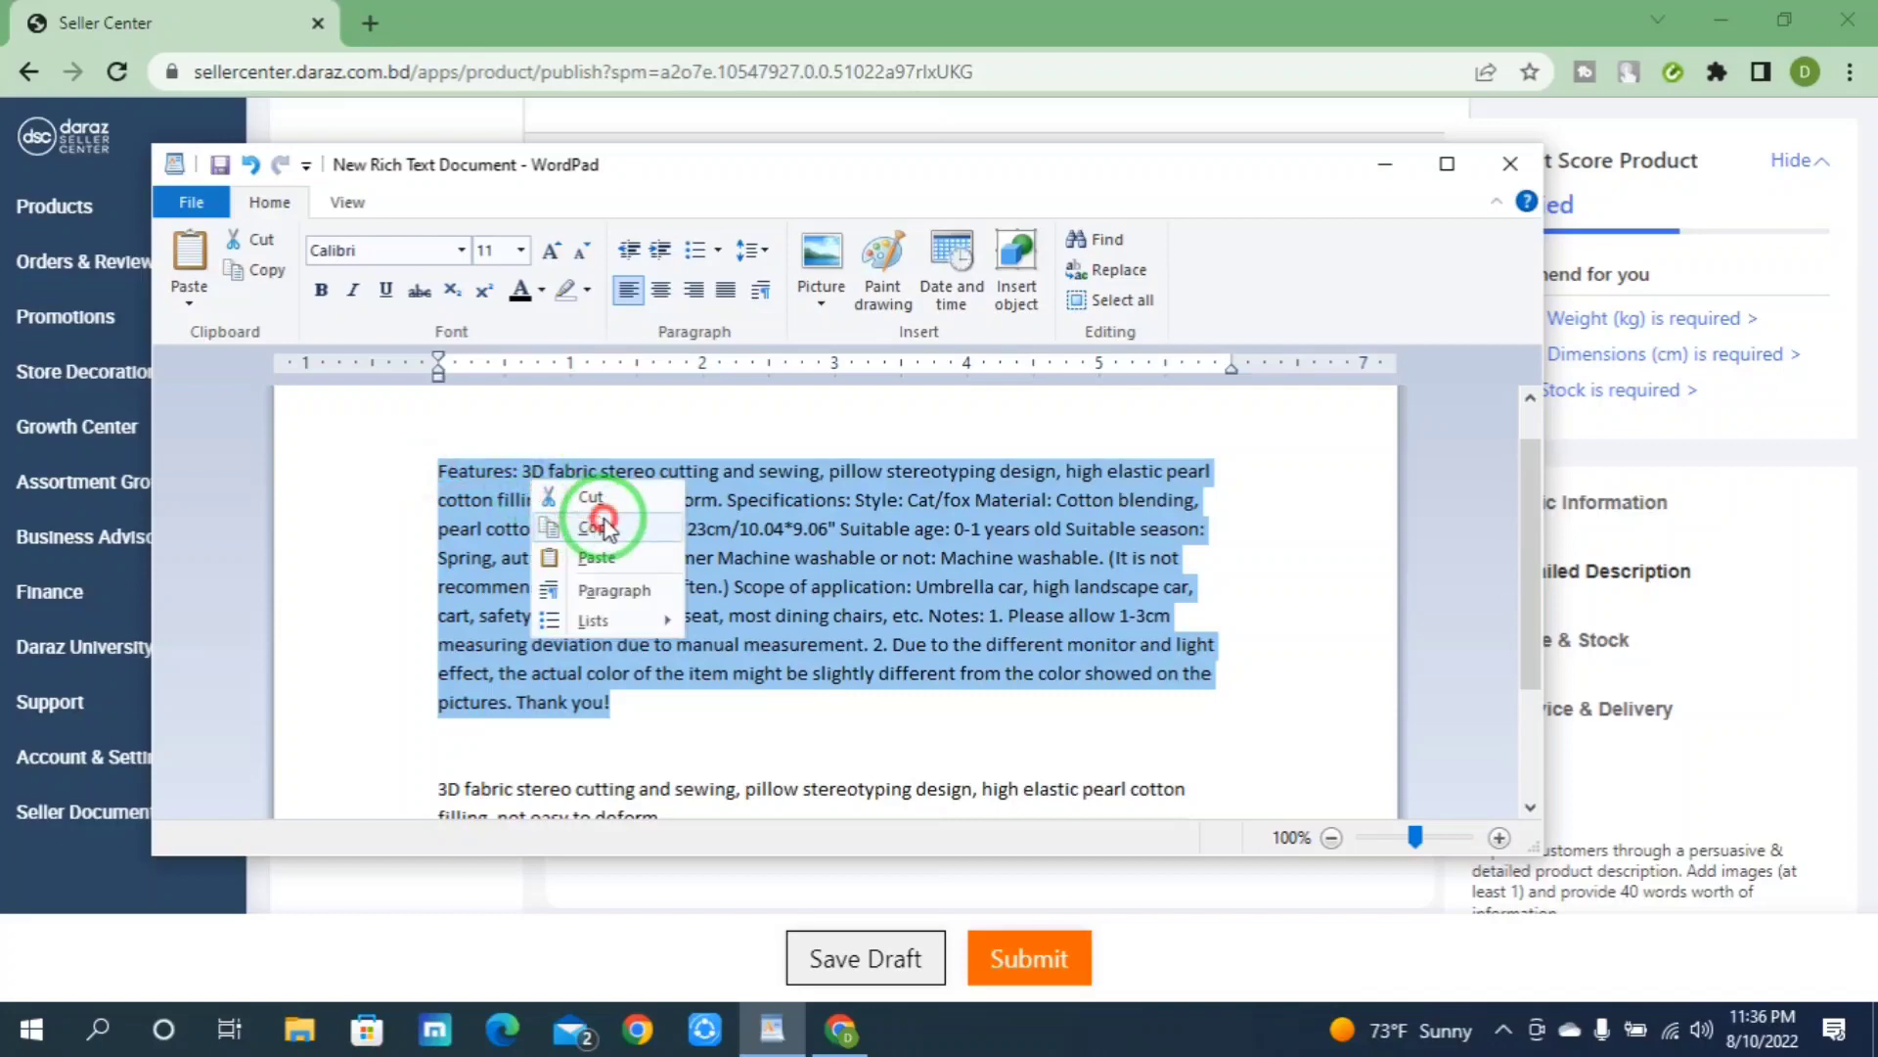
left_click(597, 526)
Step: Return to the listing and paste the copied features paragraph into the Long Description
left_click(1384, 162)
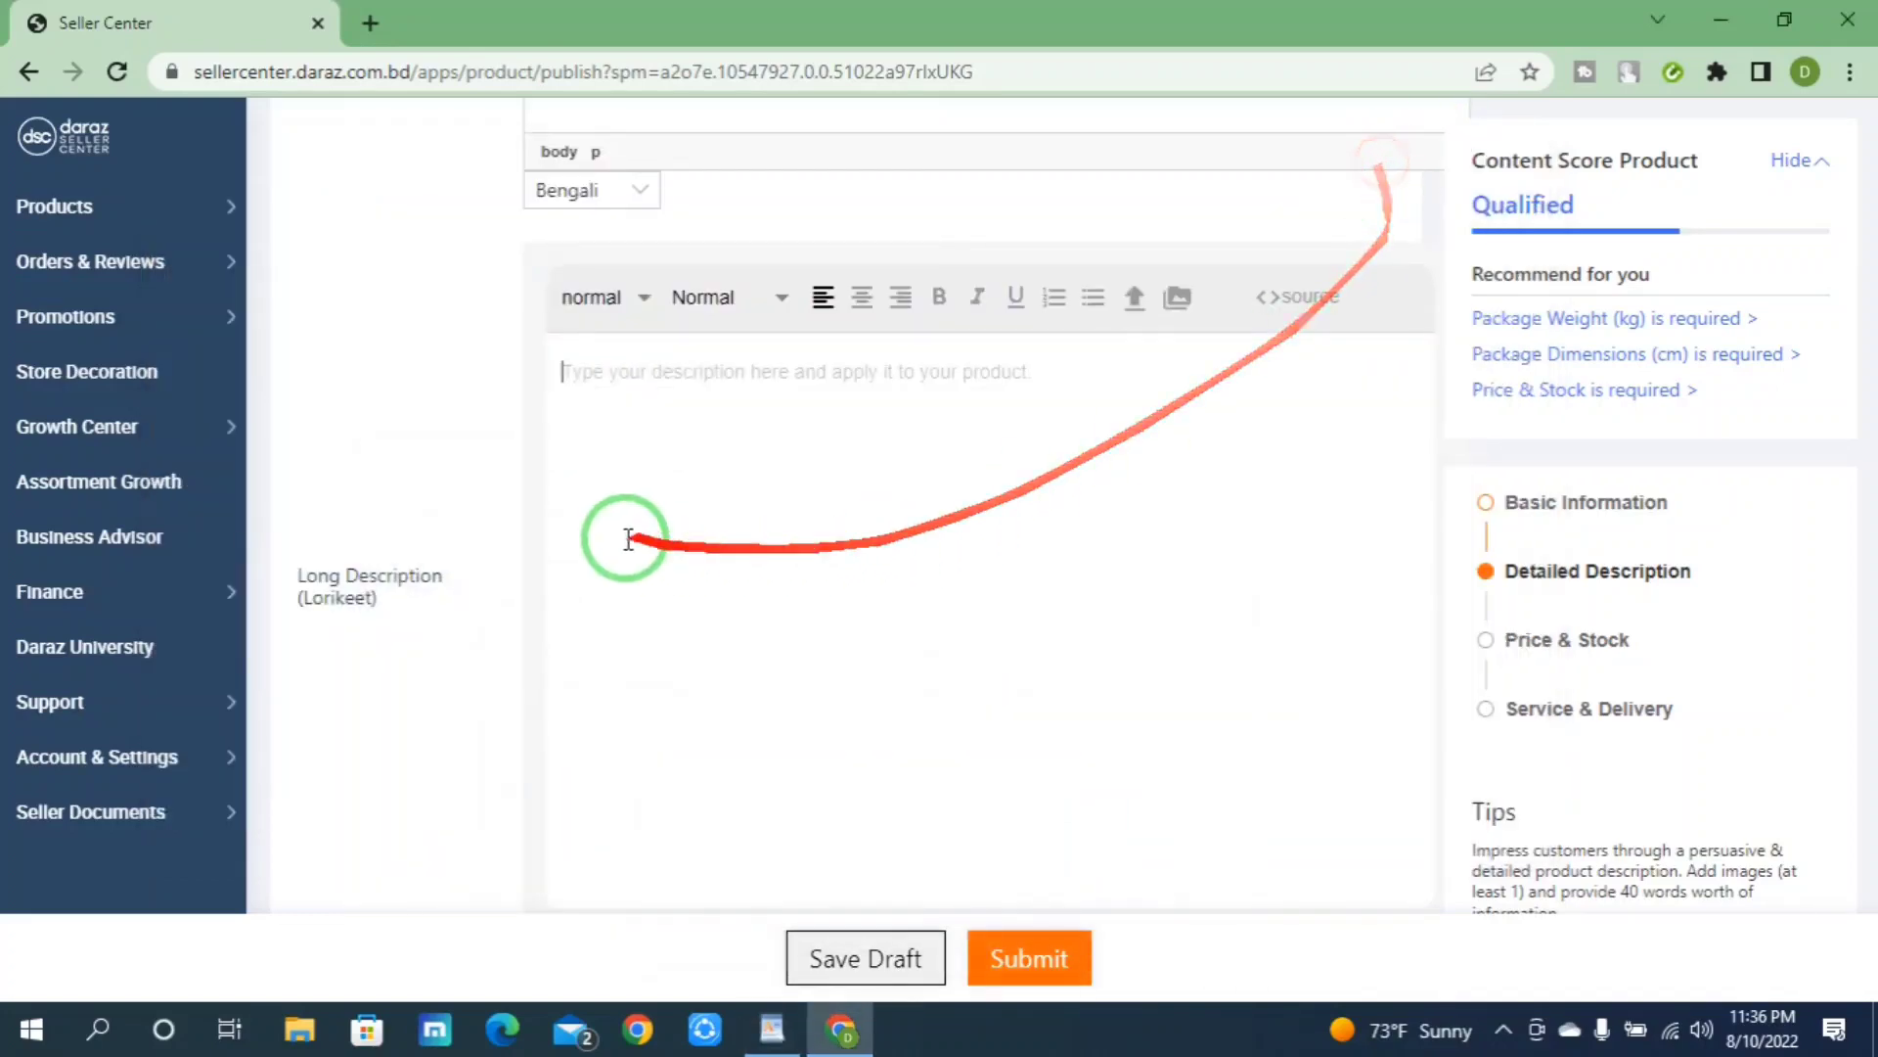
left_click(593, 394)
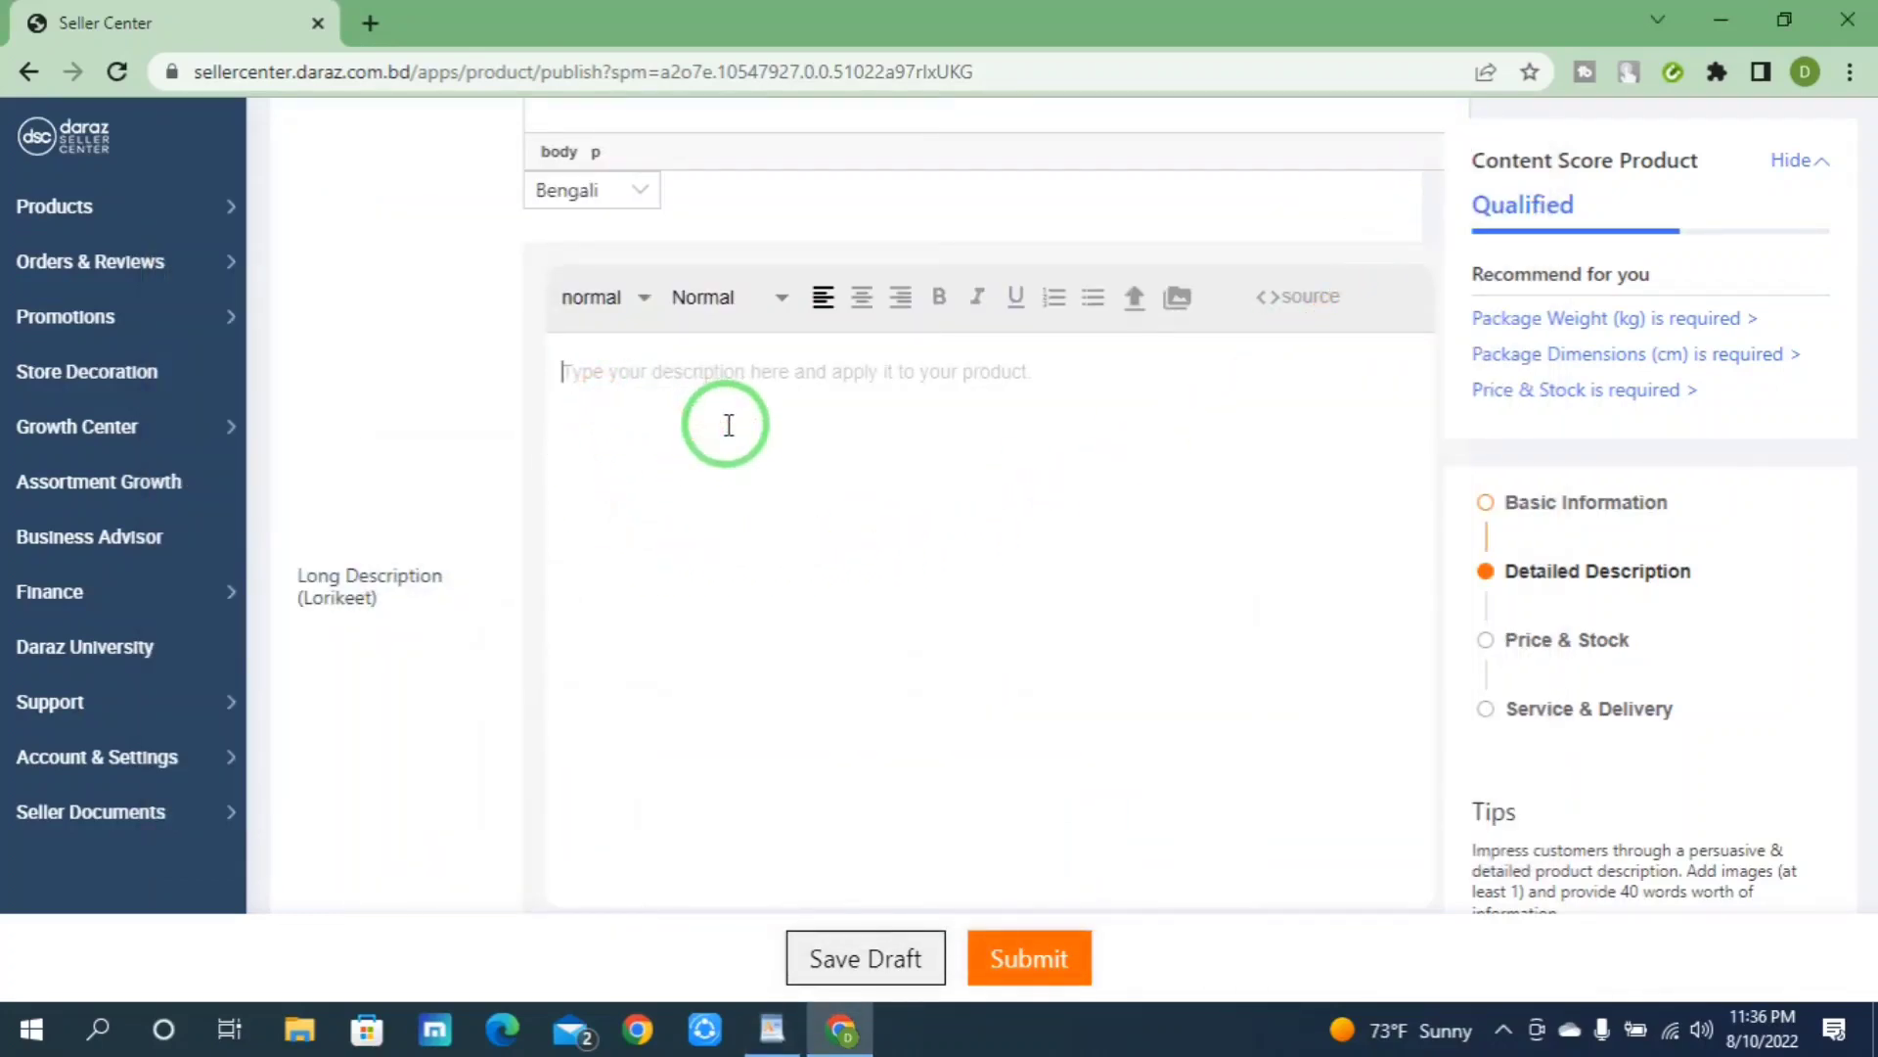
key("ctrl+v")
Step: Expand the additional description fields and look through them, from the optional English description to What's in the box
scroll(837, 550, "down", 4)
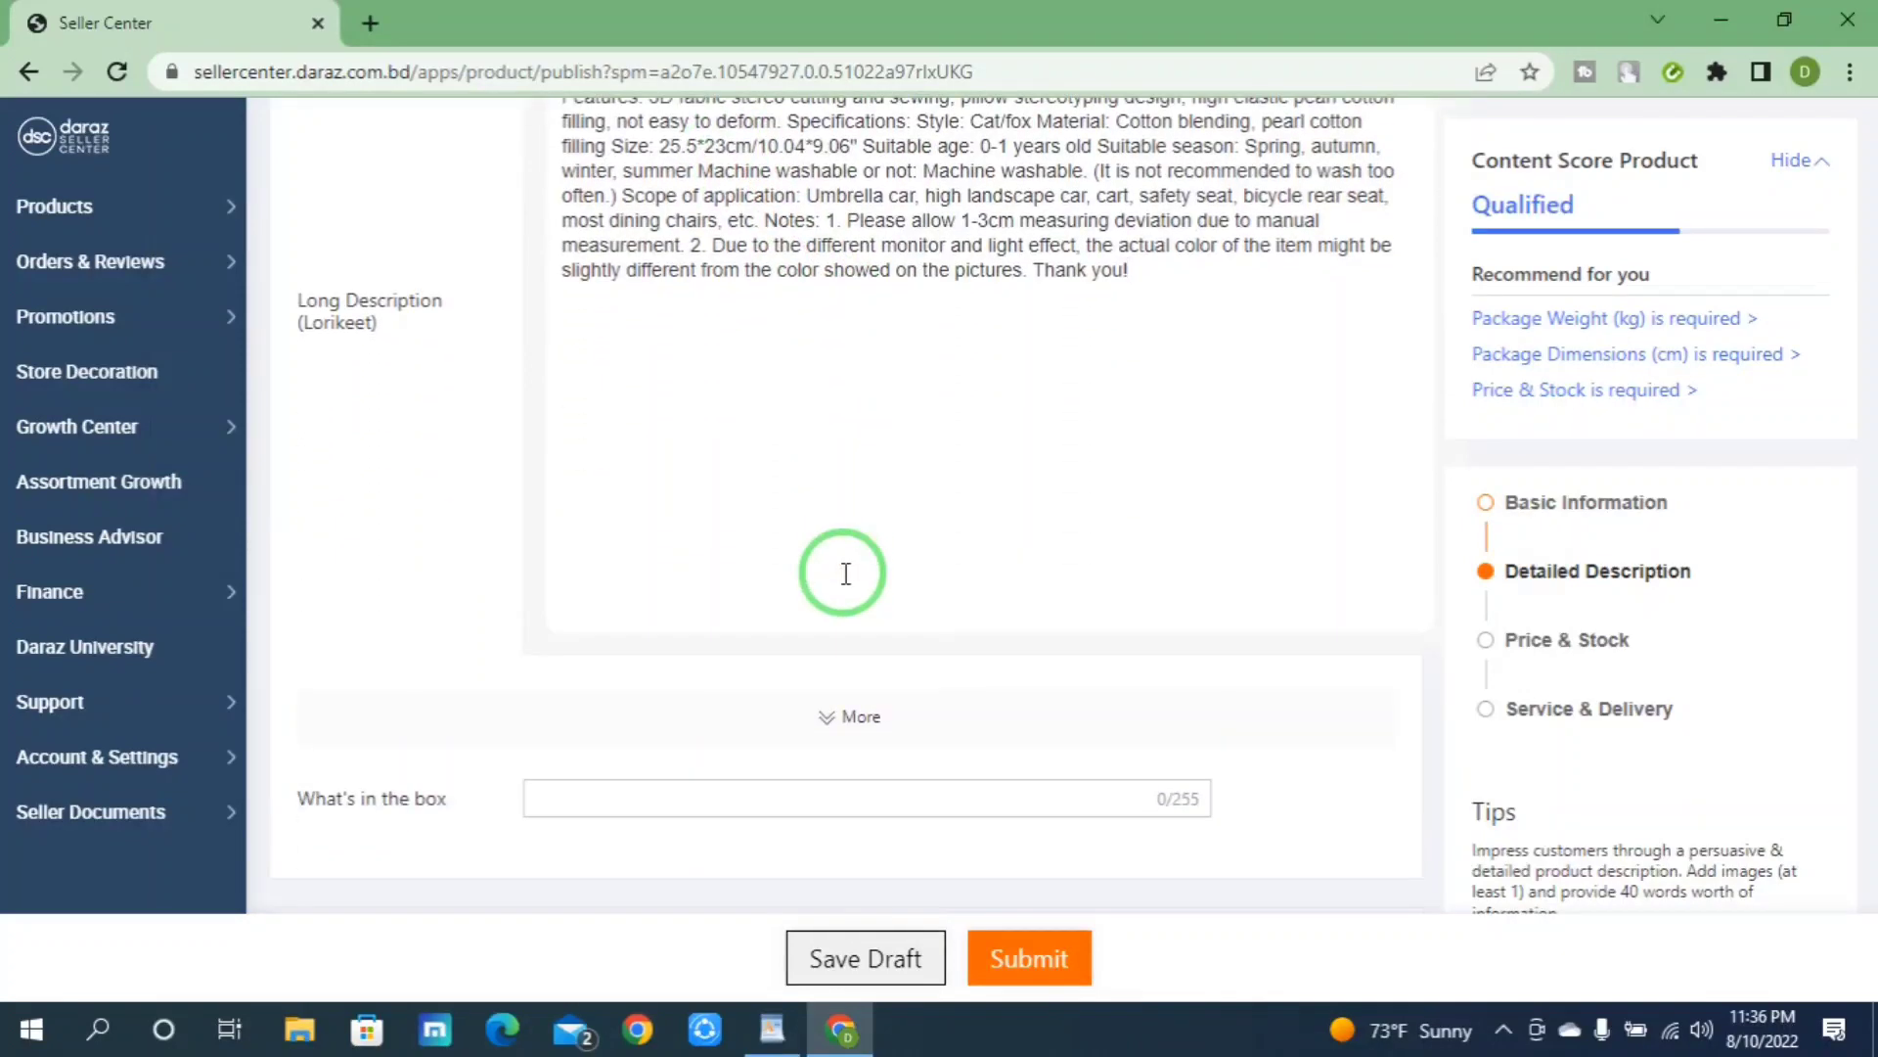
left_click(854, 582)
scroll(861, 592, "down", 5)
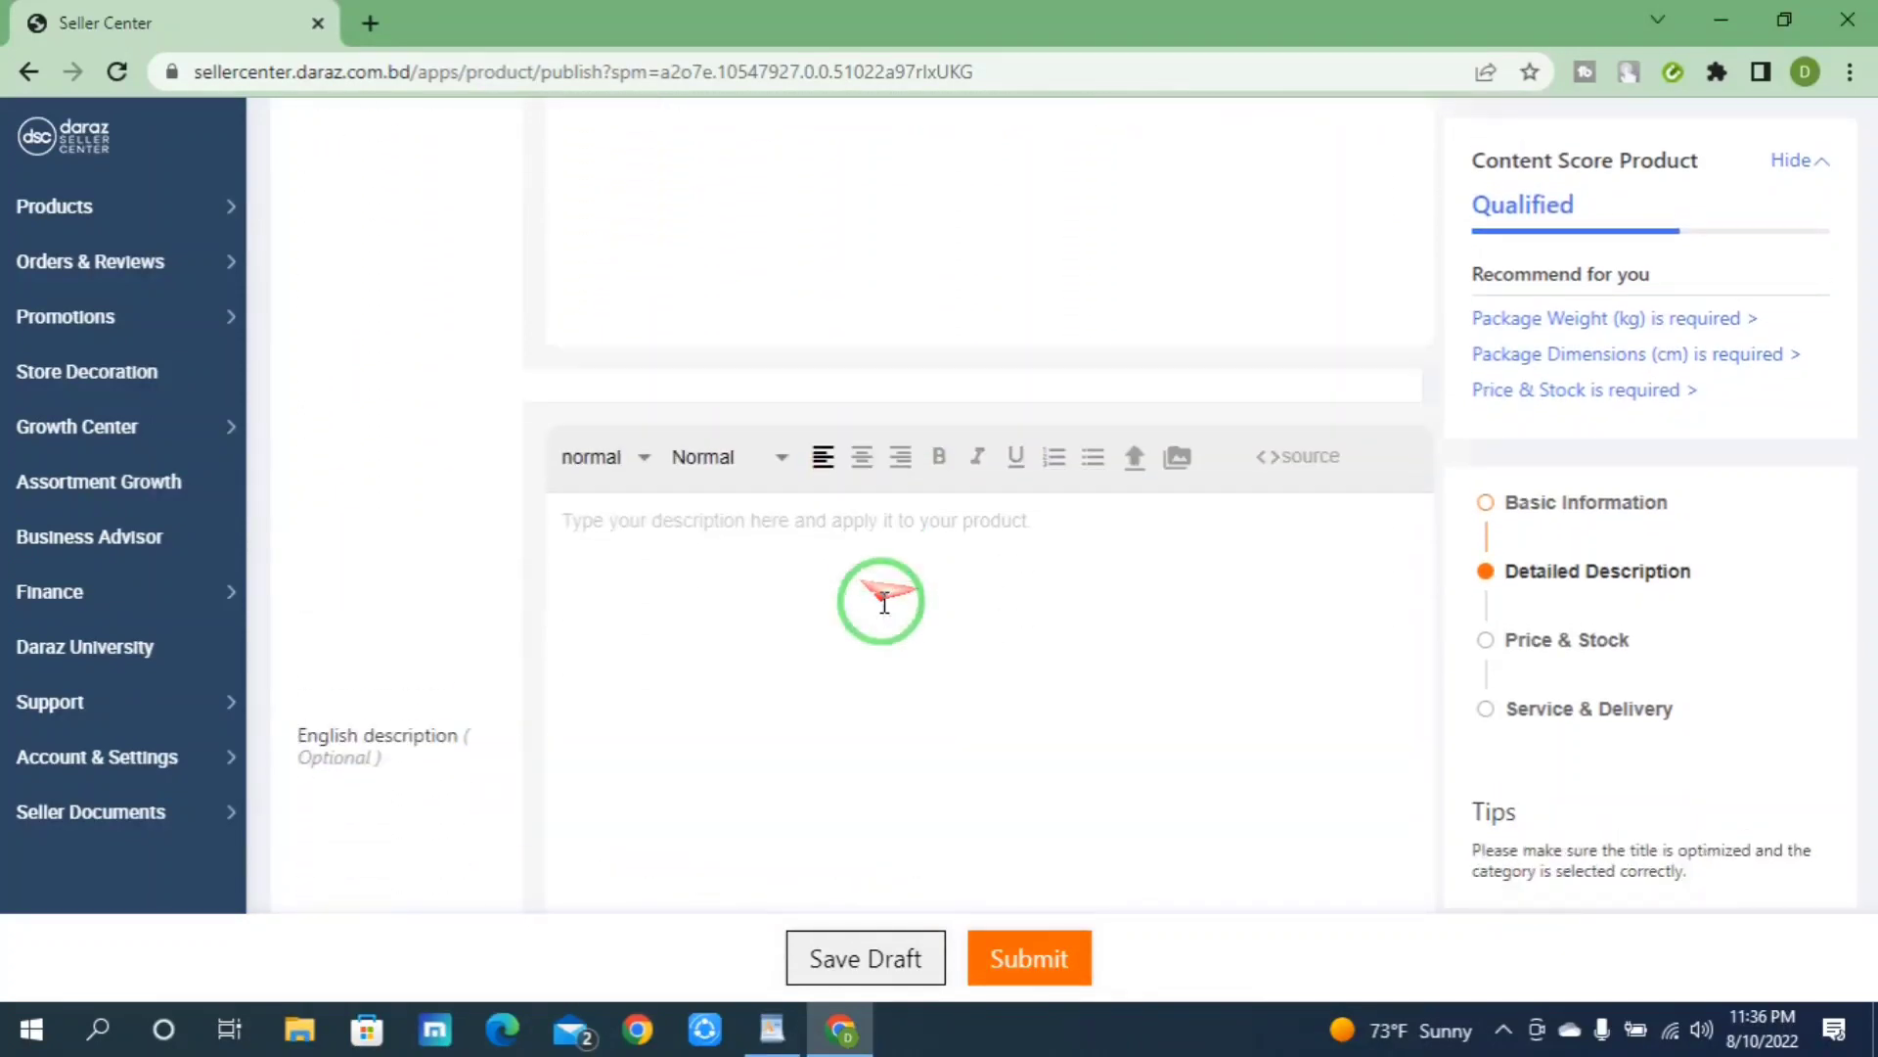
scroll(851, 450, "down", 3)
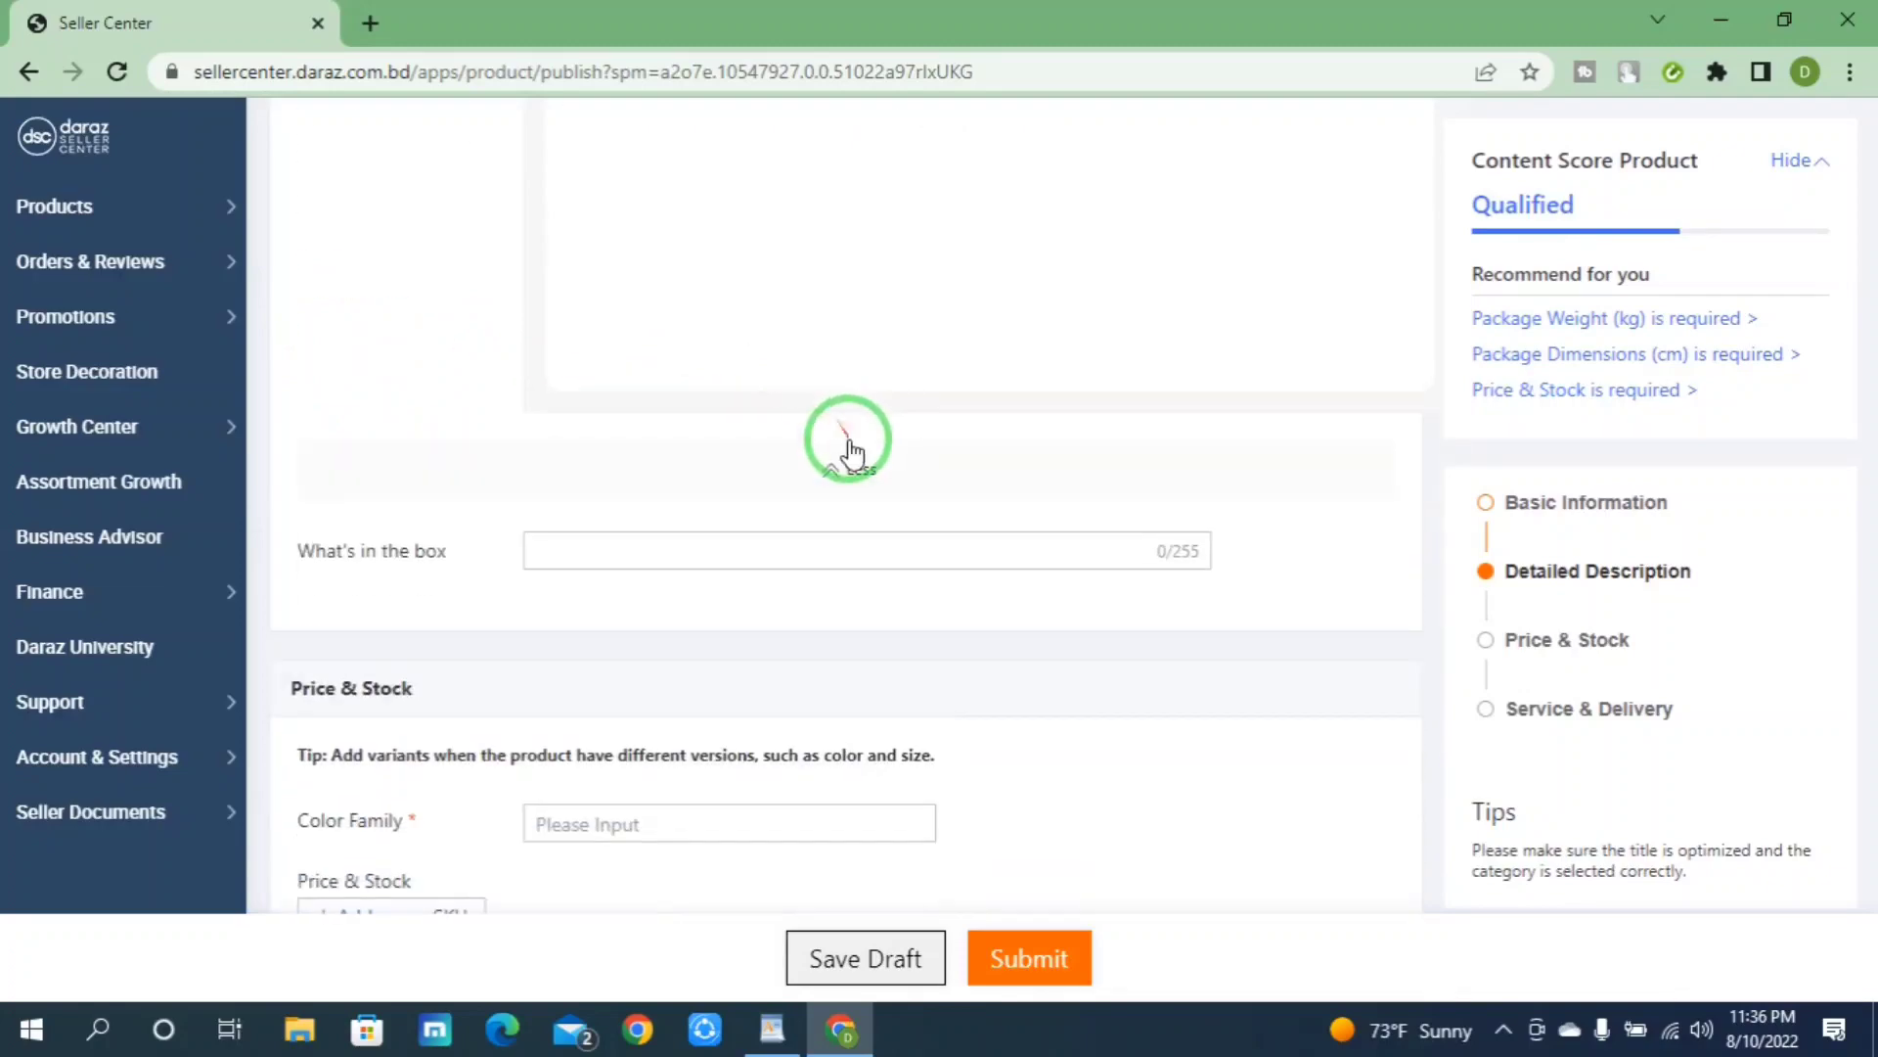
scroll(825, 443, "down", 1)
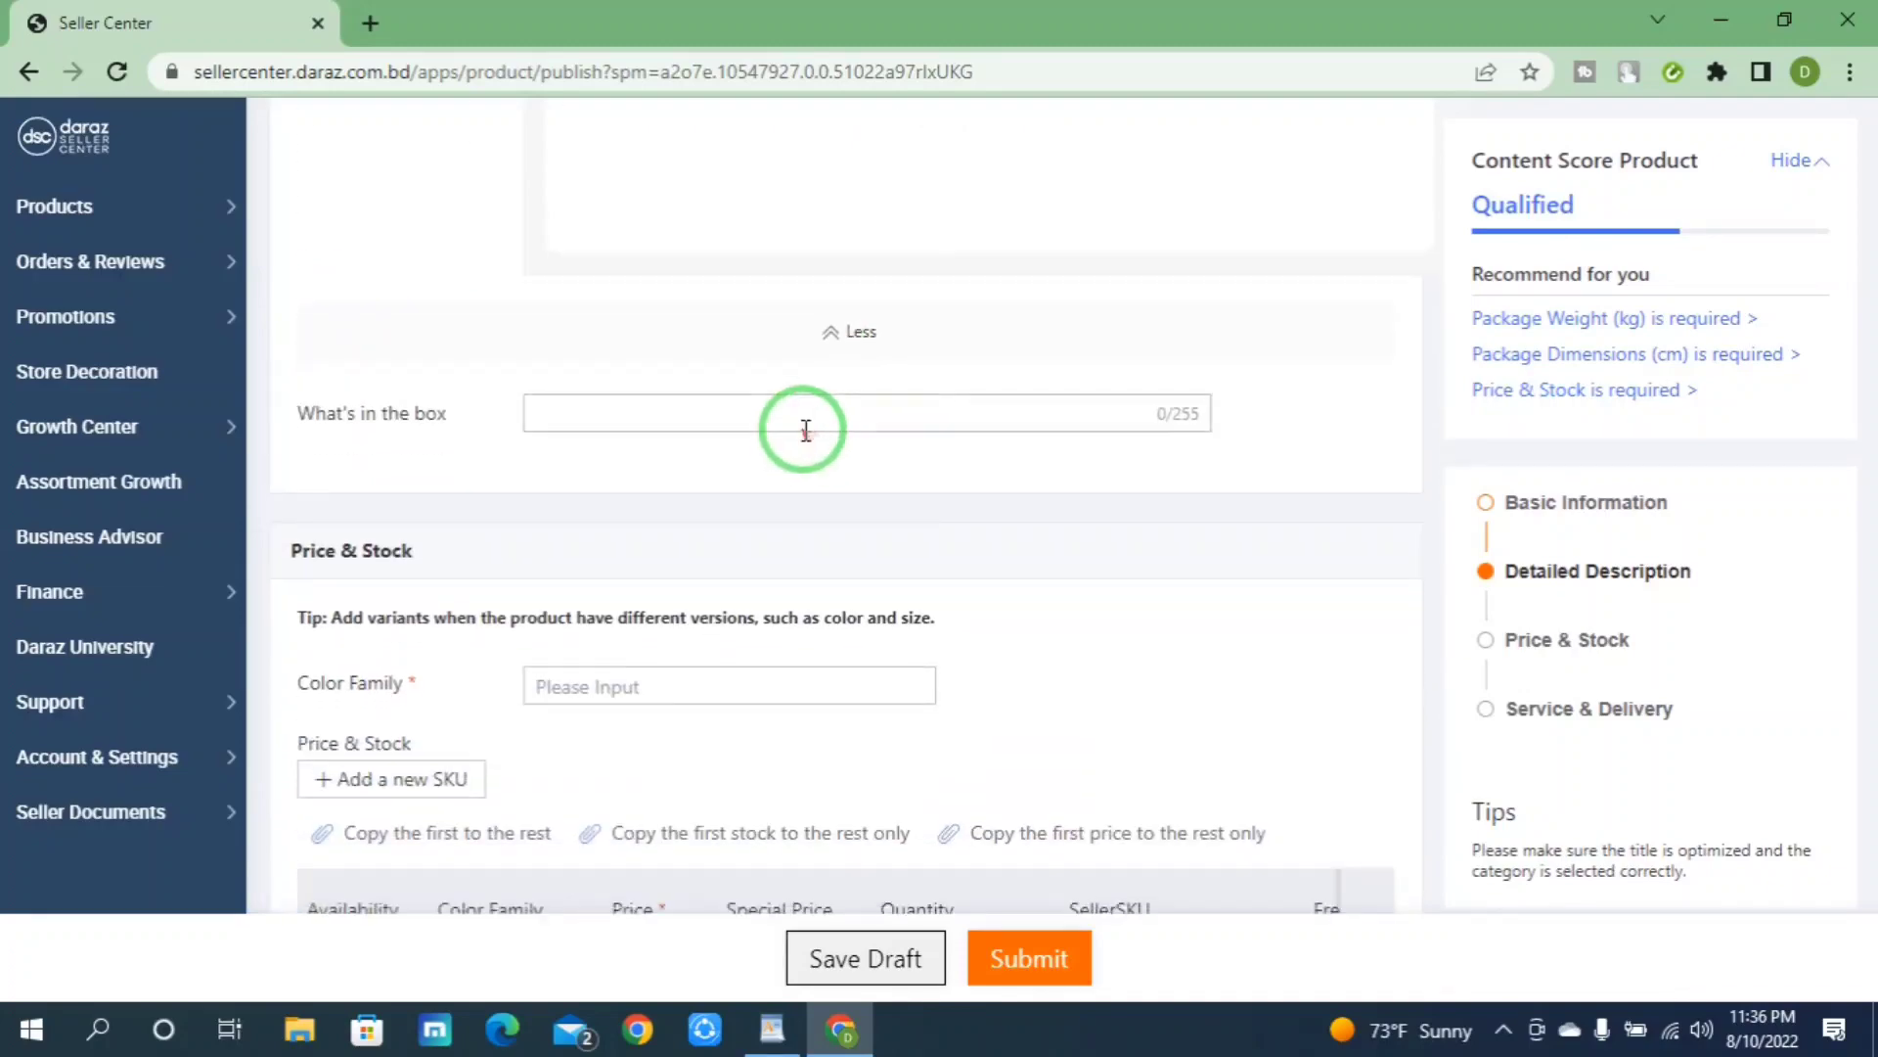
Step: Copy "Pillow Baby Stroller Padding Cotton Kids Protection Mat" from the Product Name
left_click(637, 417)
scroll(725, 424, "up", 20)
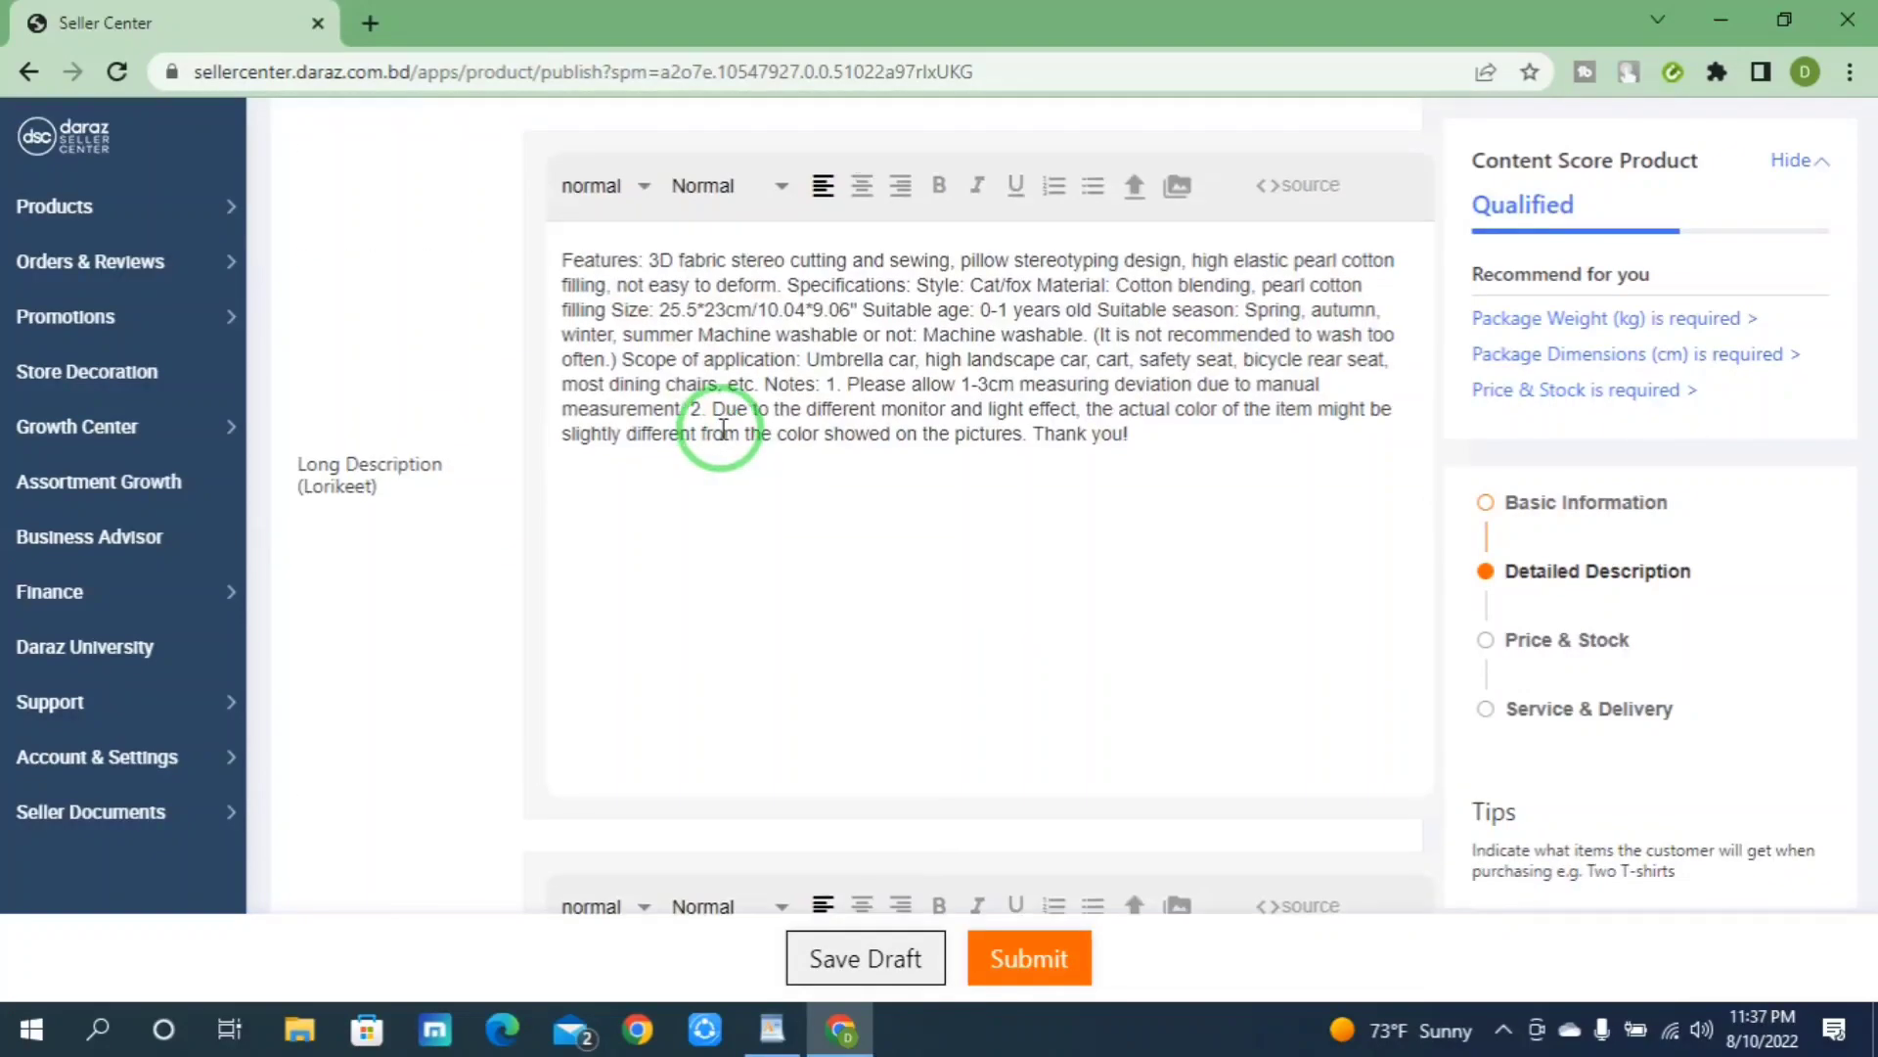
scroll(622, 495, "down", 1)
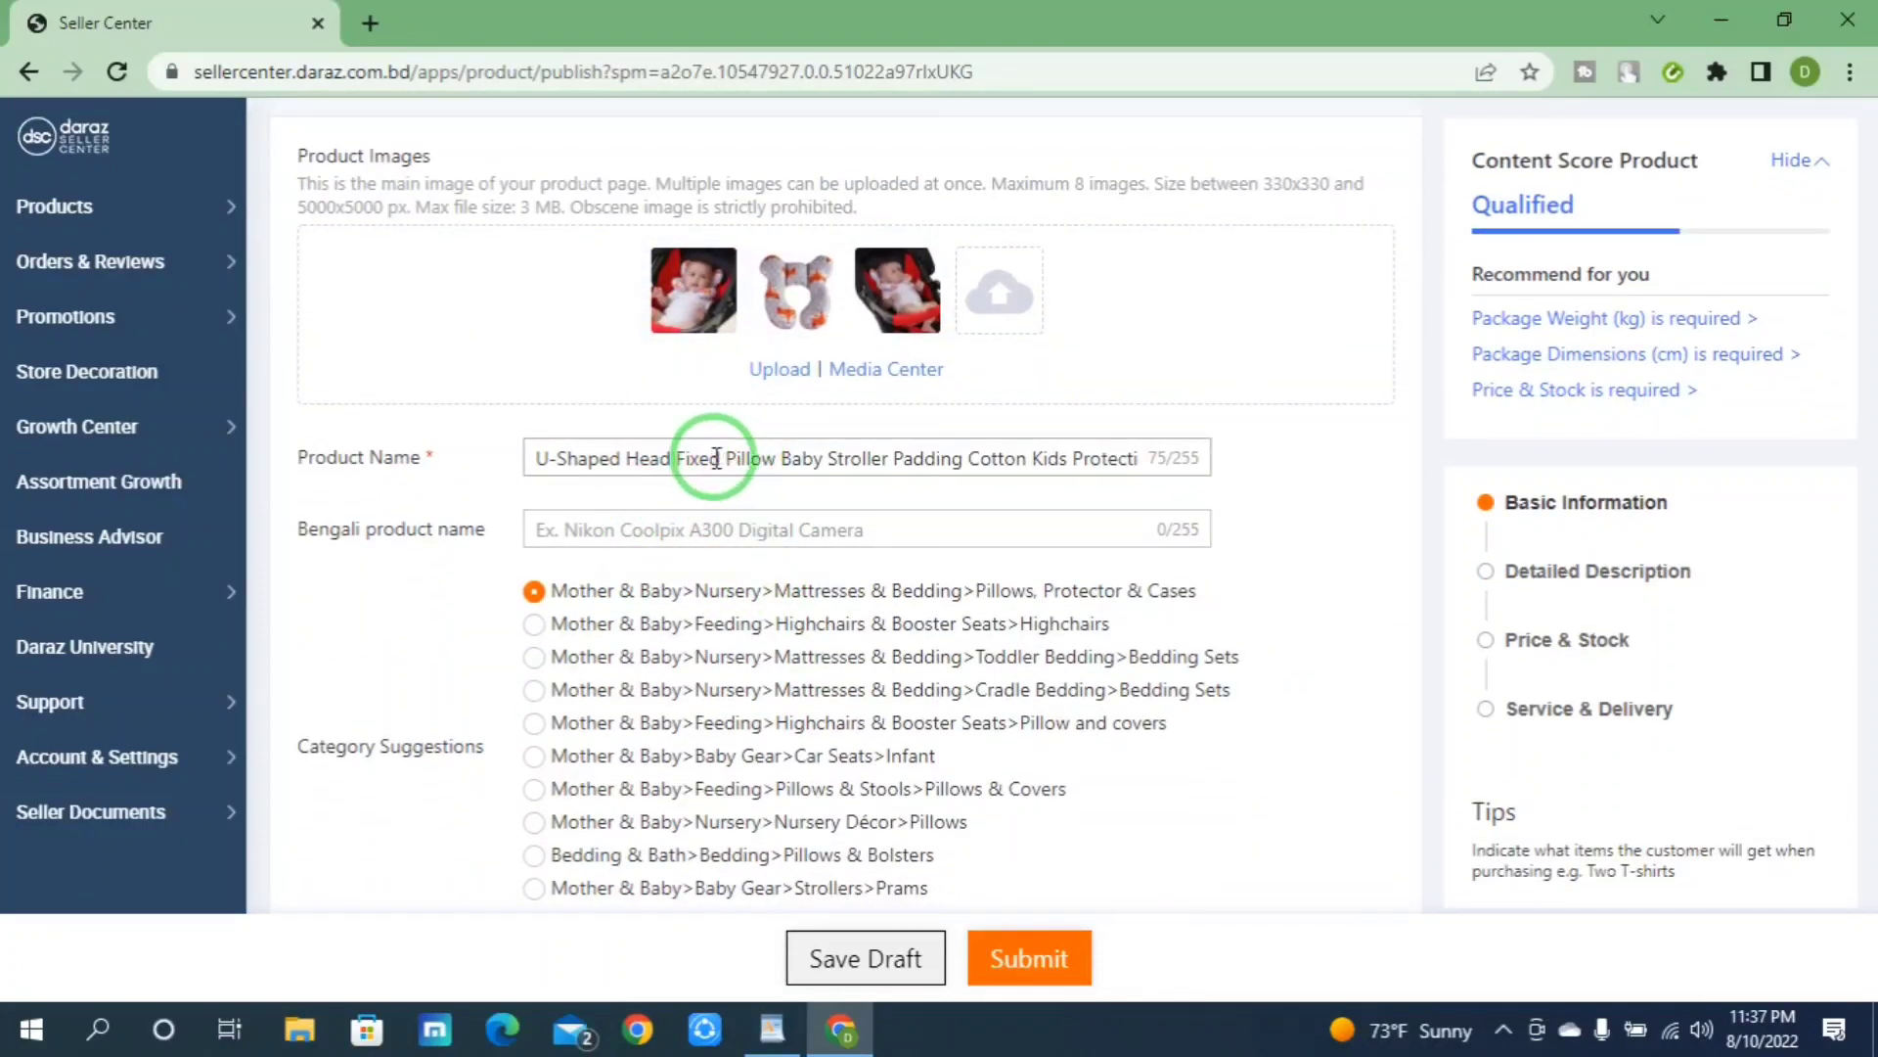
left_click_drag(758, 457, 875, 457)
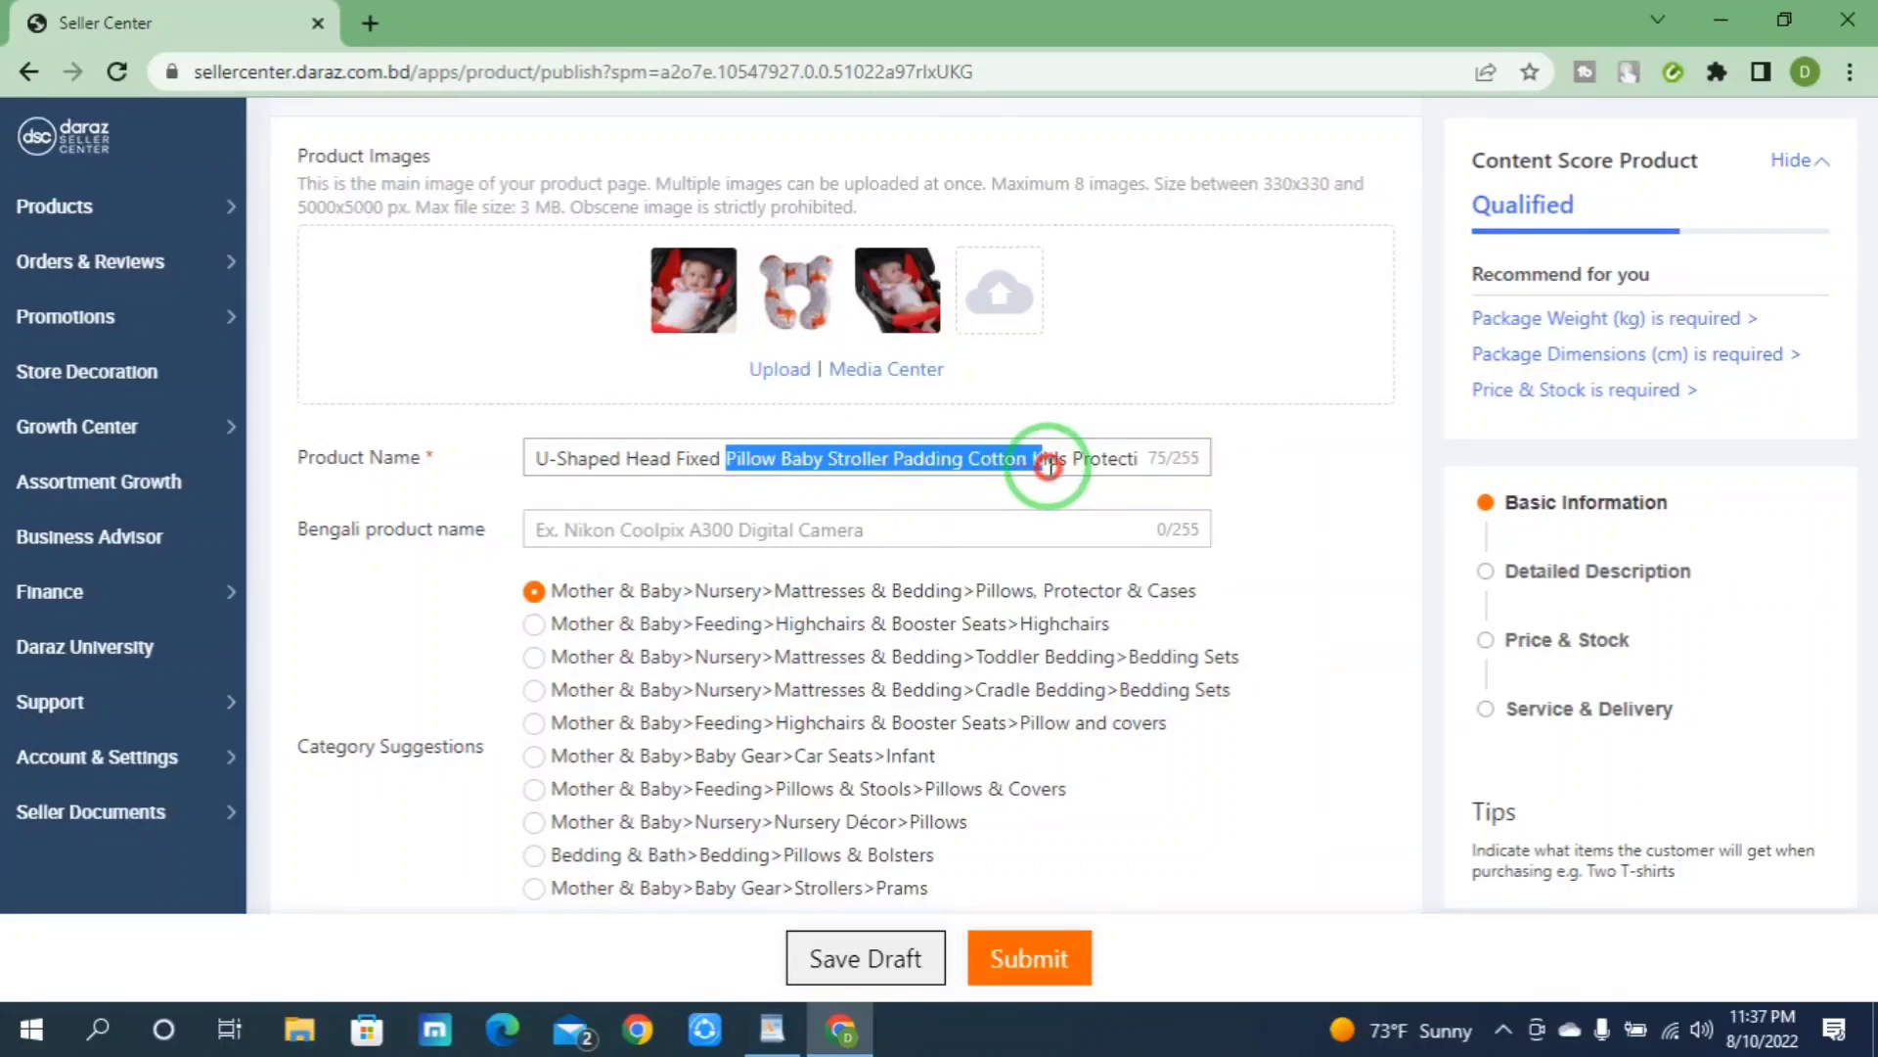
left_click_drag(1103, 466, 1153, 466)
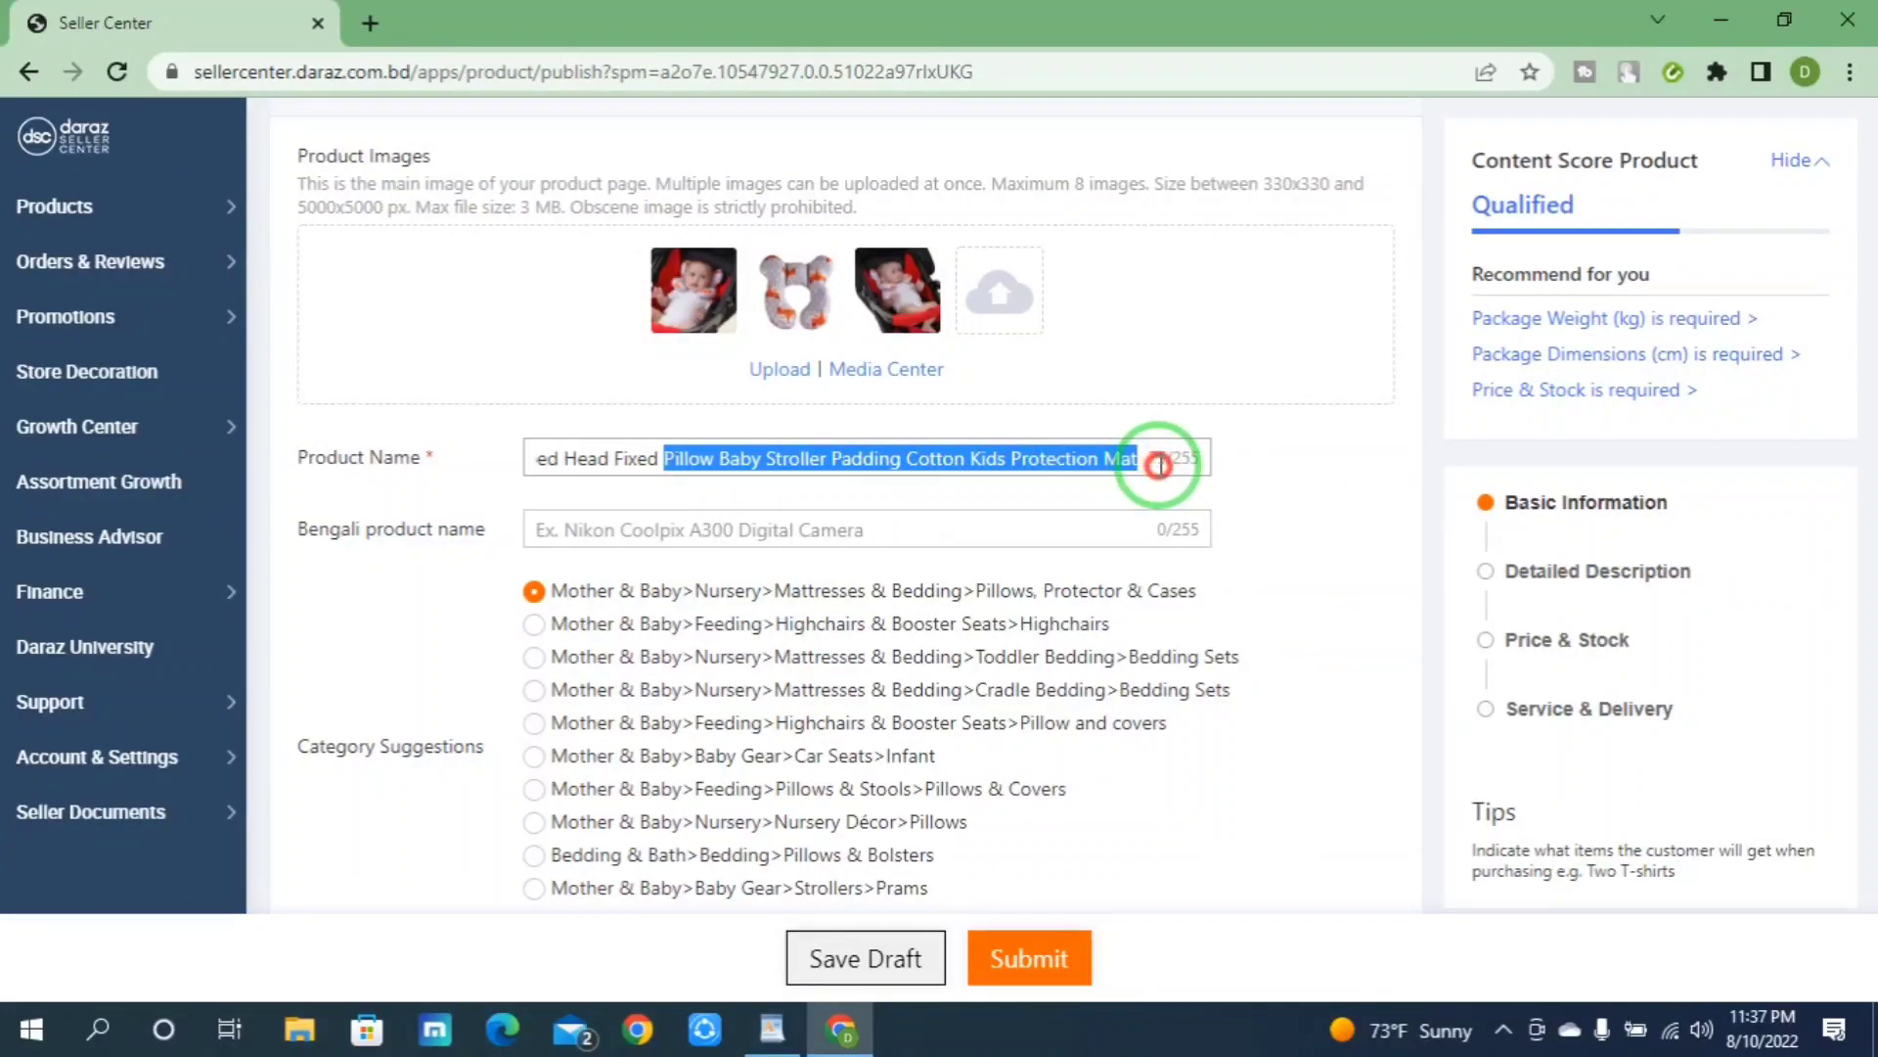
right_click(1000, 459)
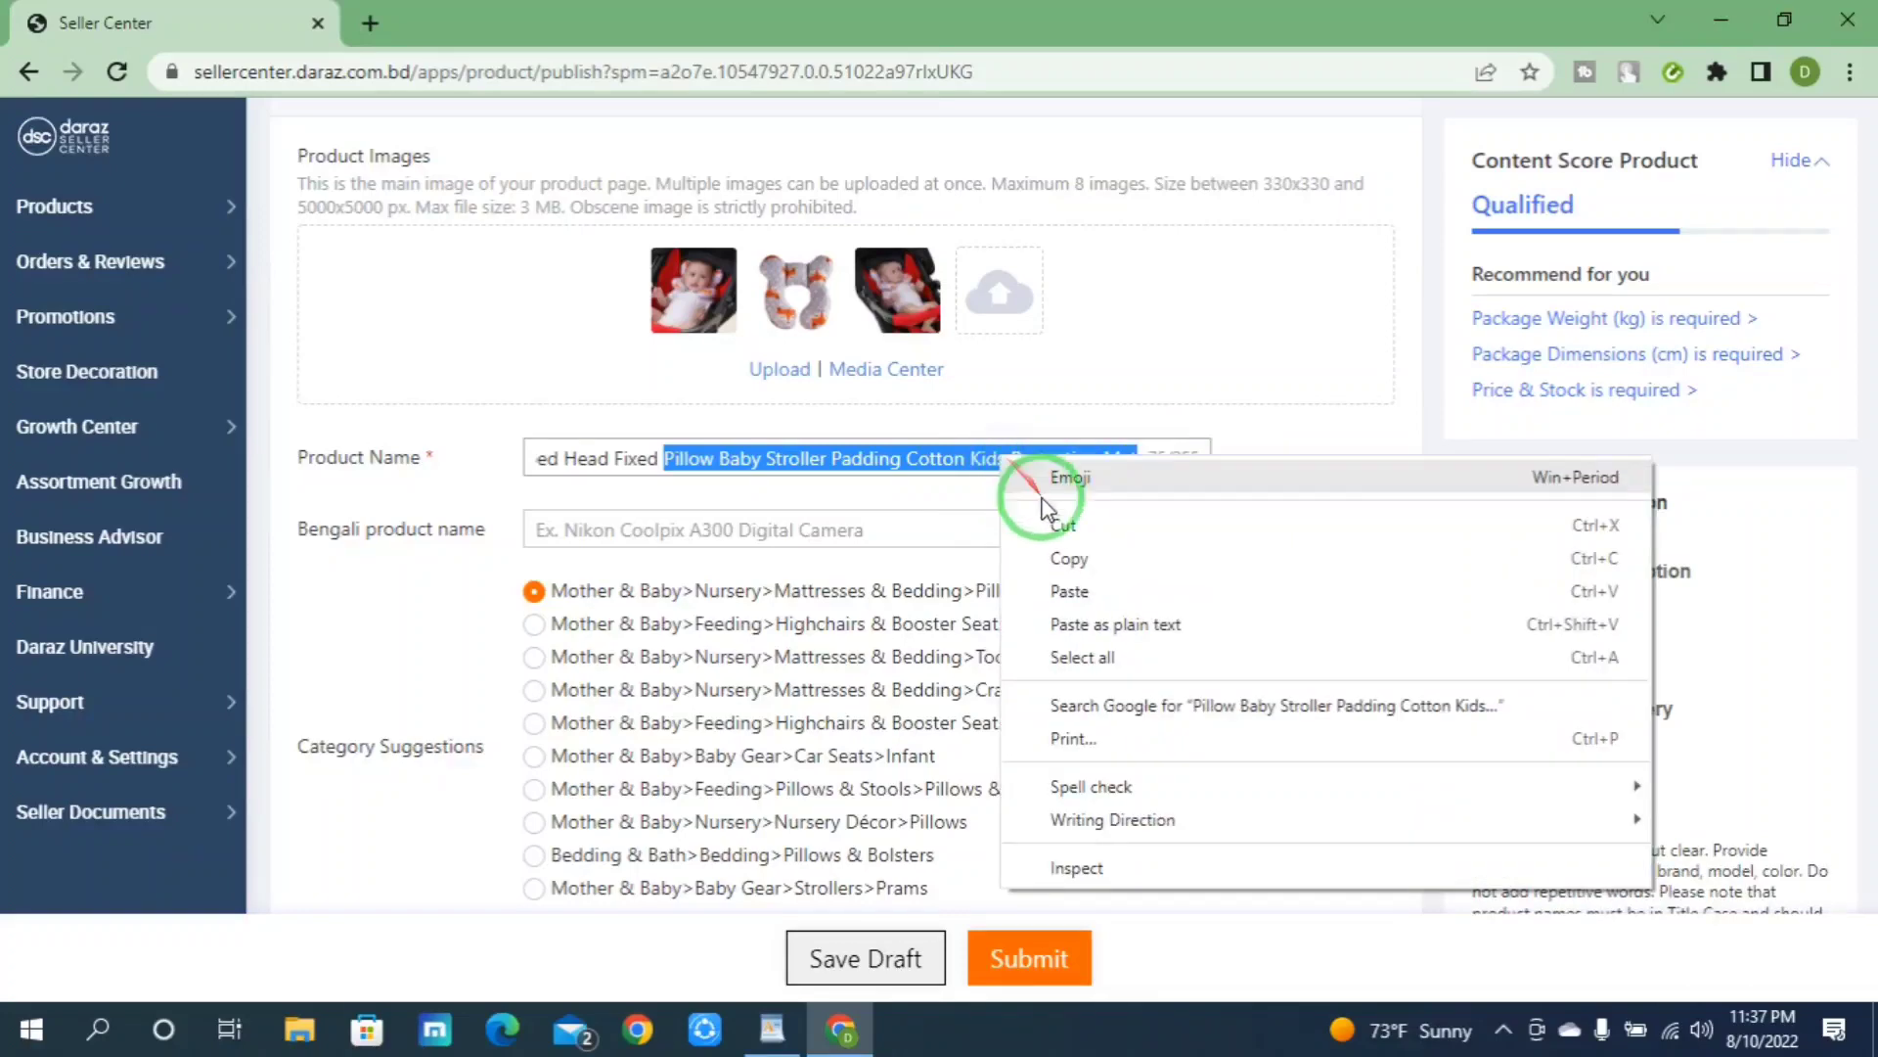
left_click(1070, 558)
Step: Paste the copied product name text into What's in the box
scroll(802, 548, "down", 12)
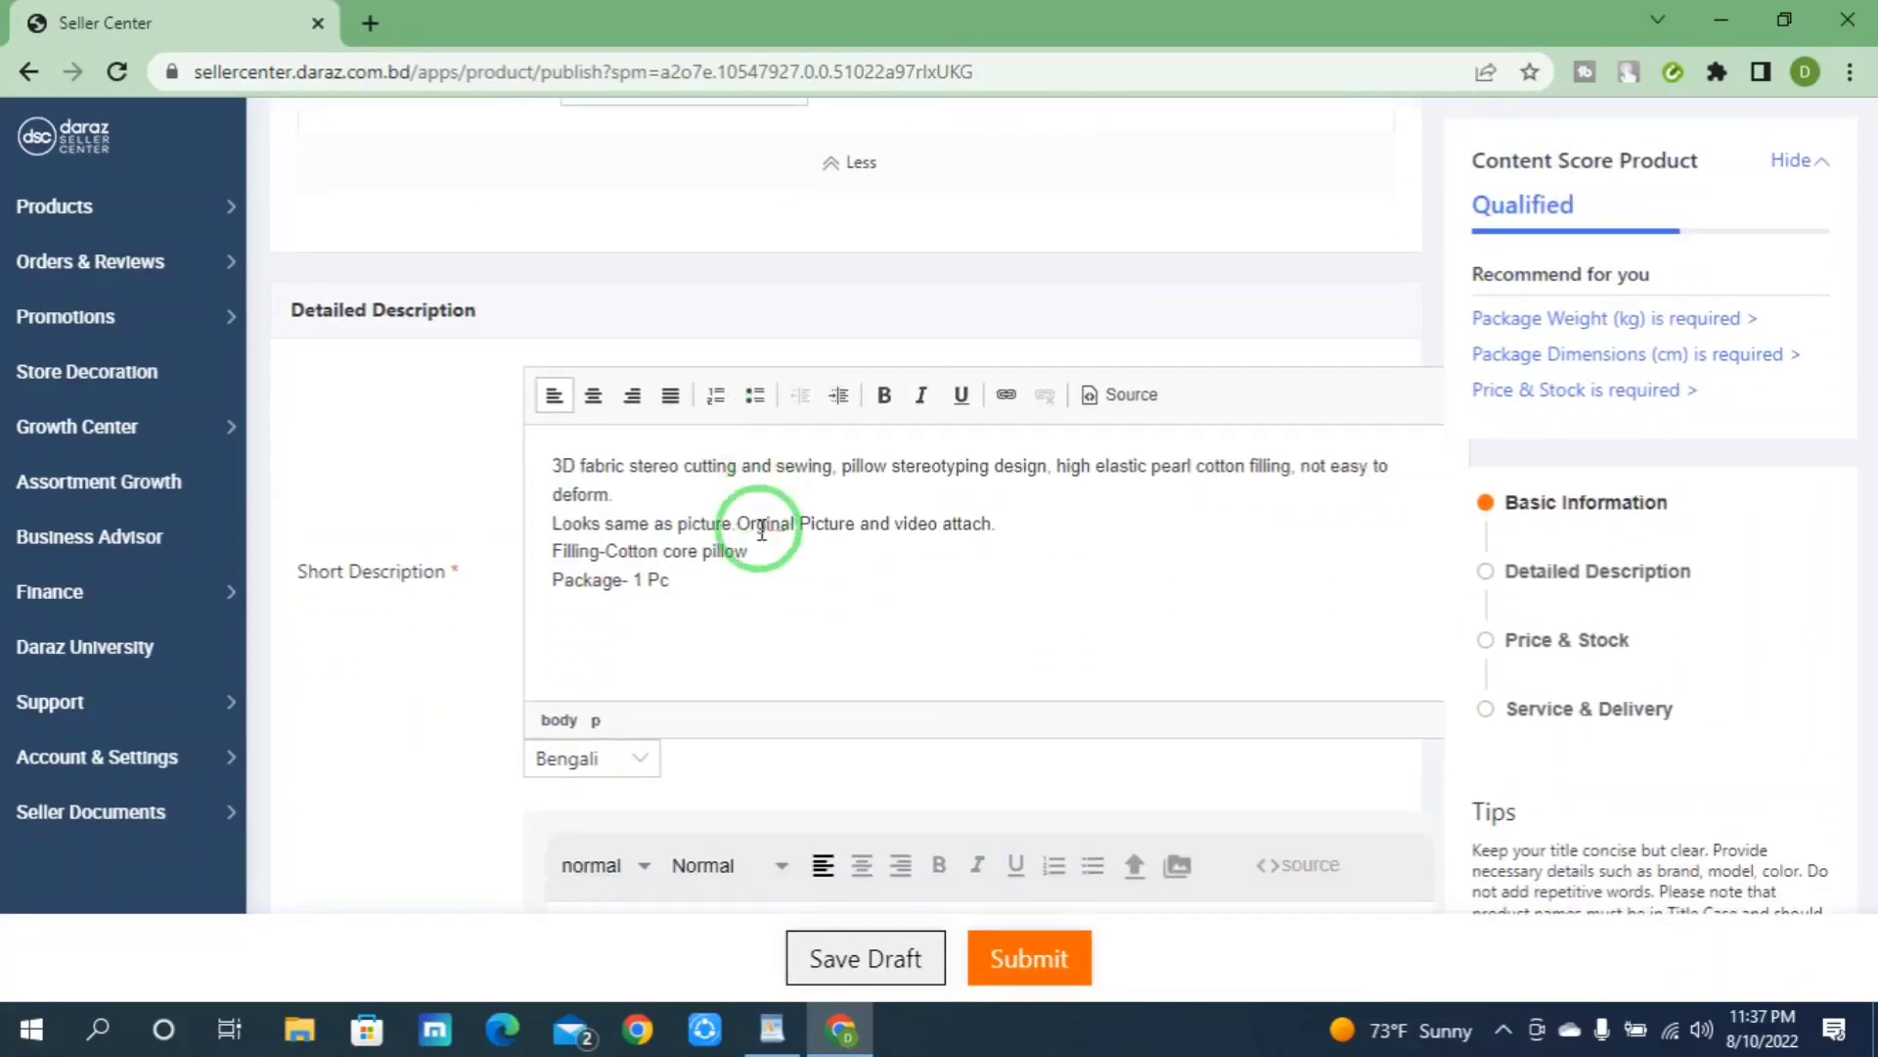
scroll(754, 528, "down", 8)
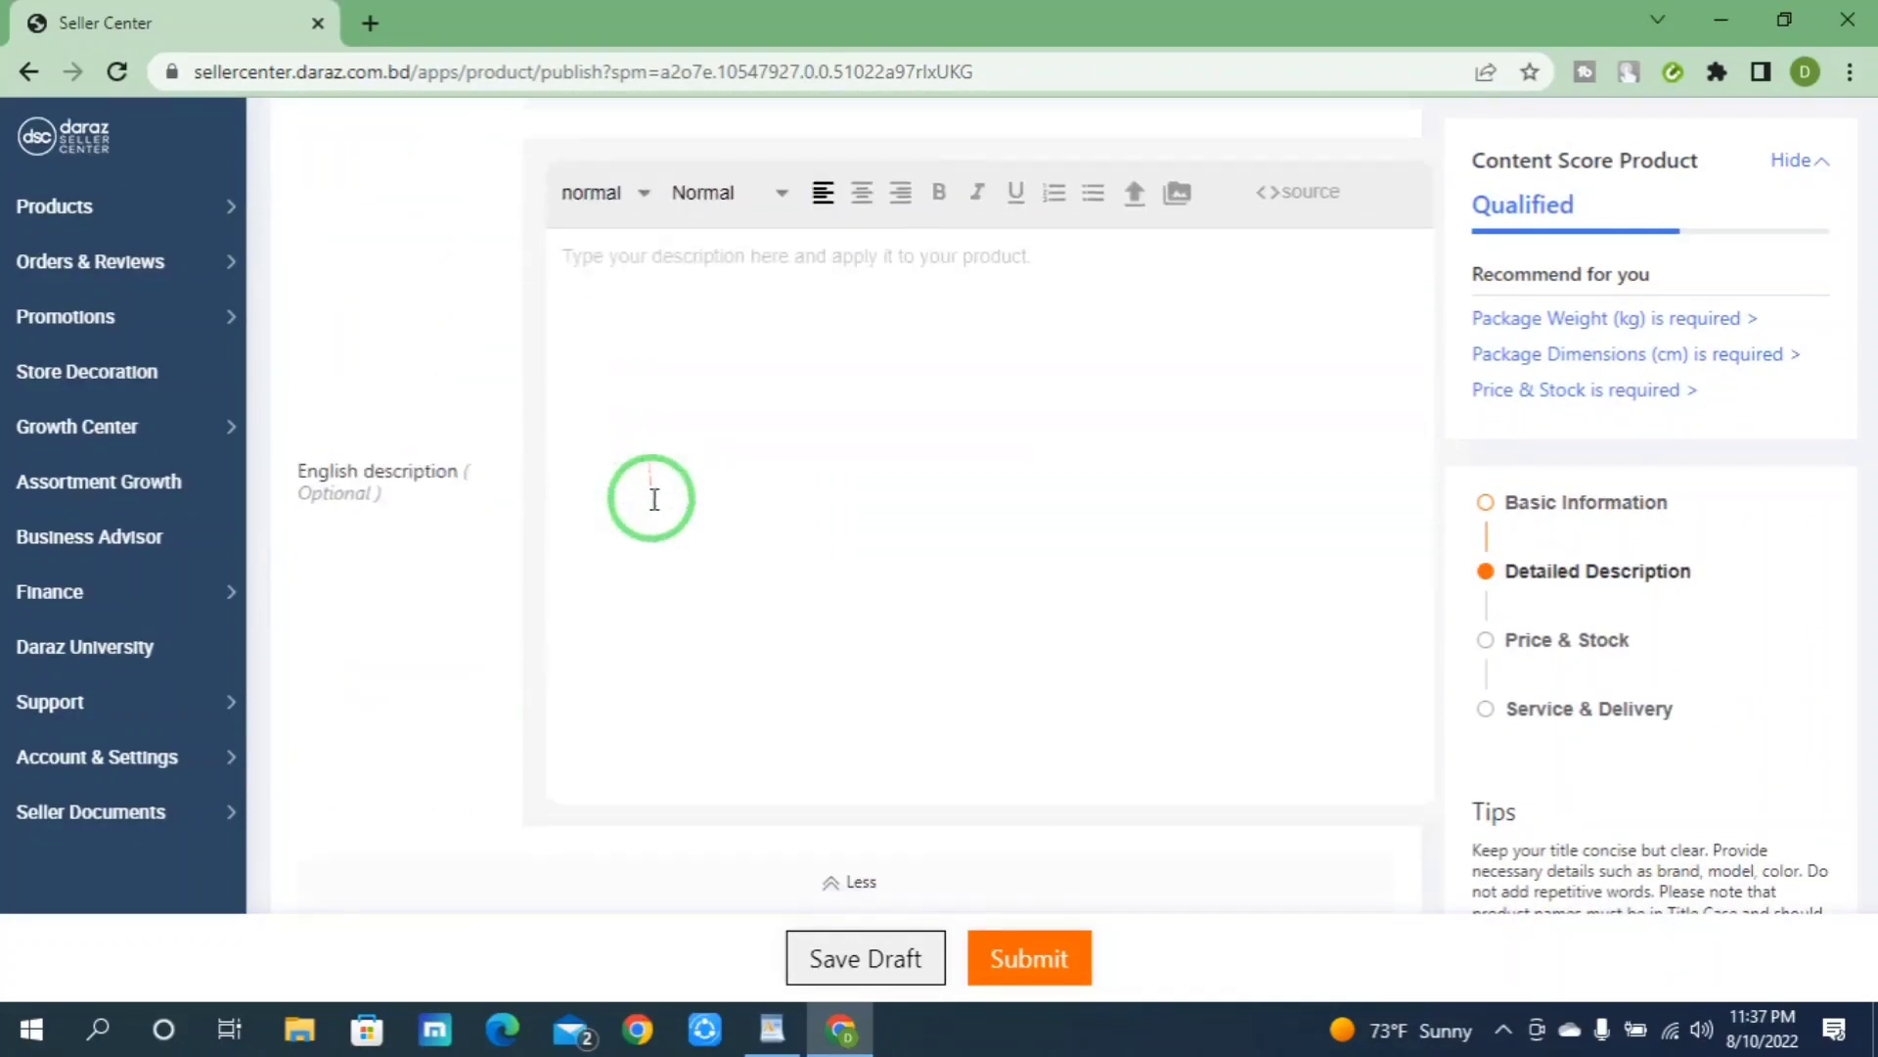
scroll(612, 311, "down", 7)
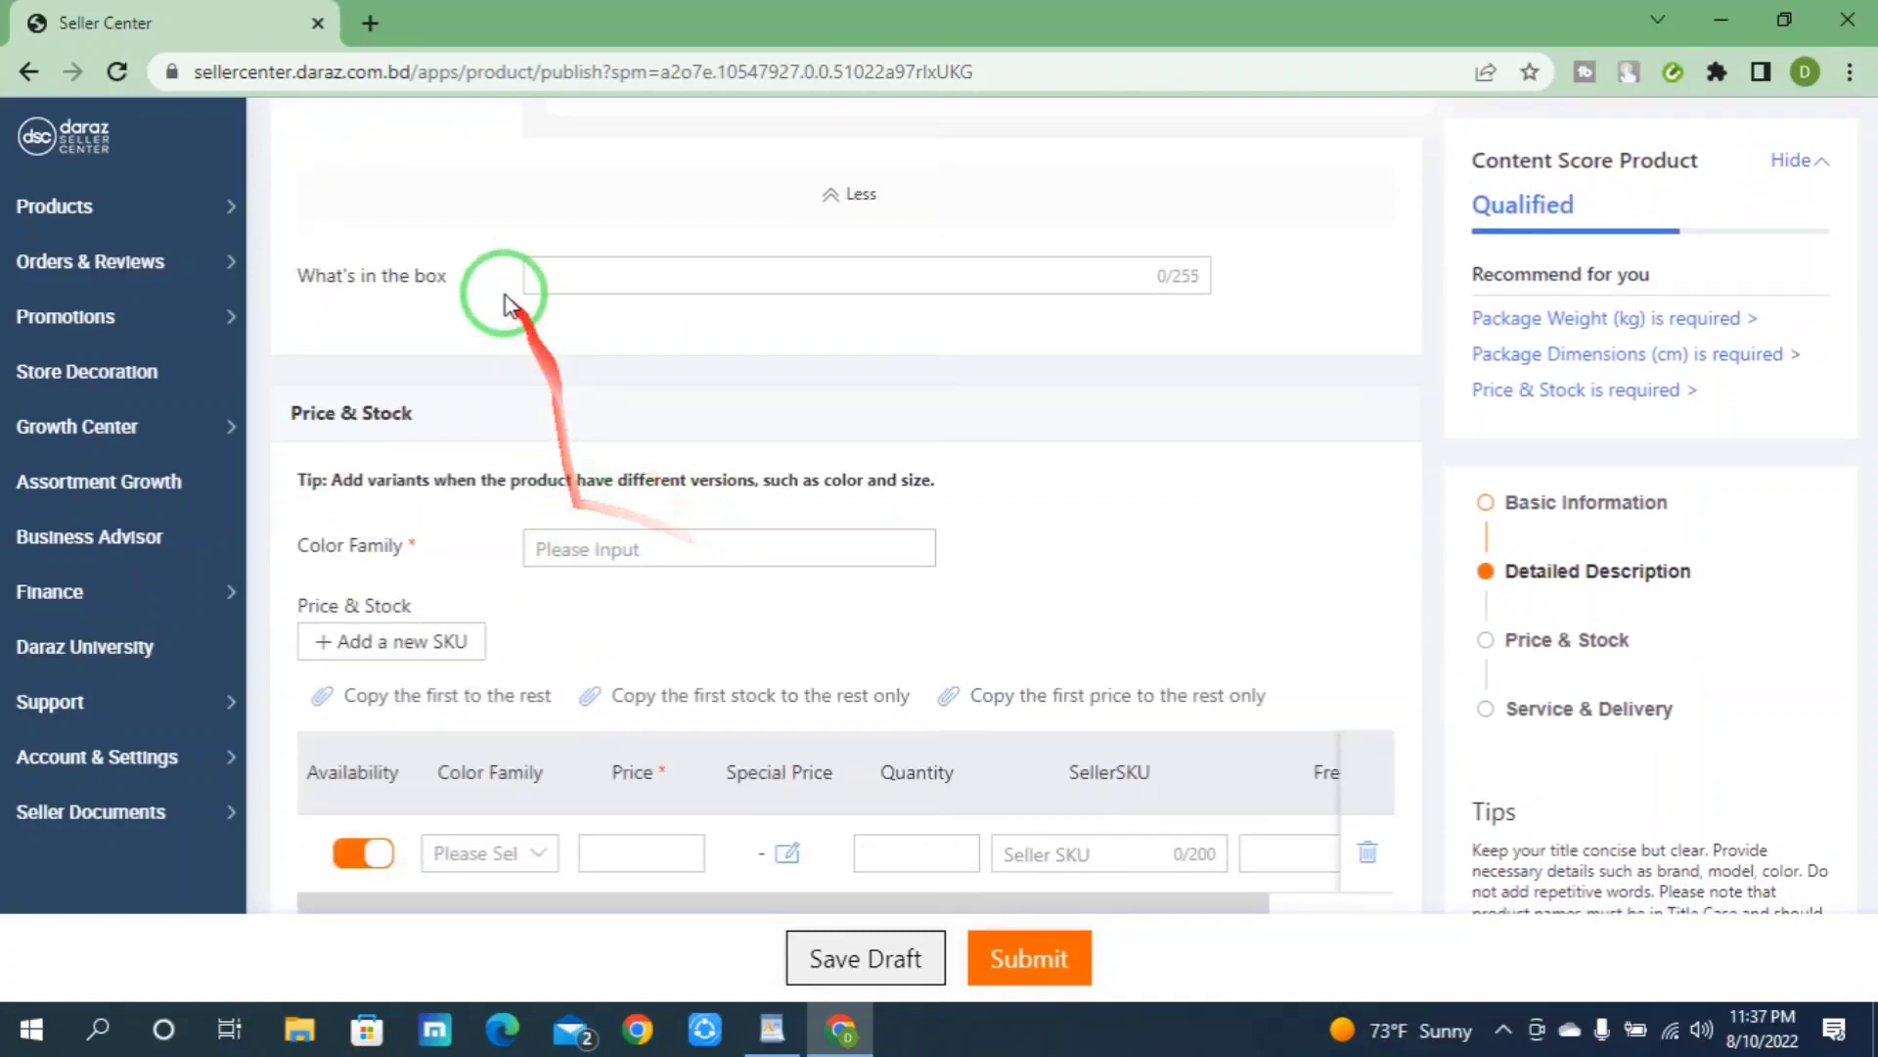
right_click(593, 276)
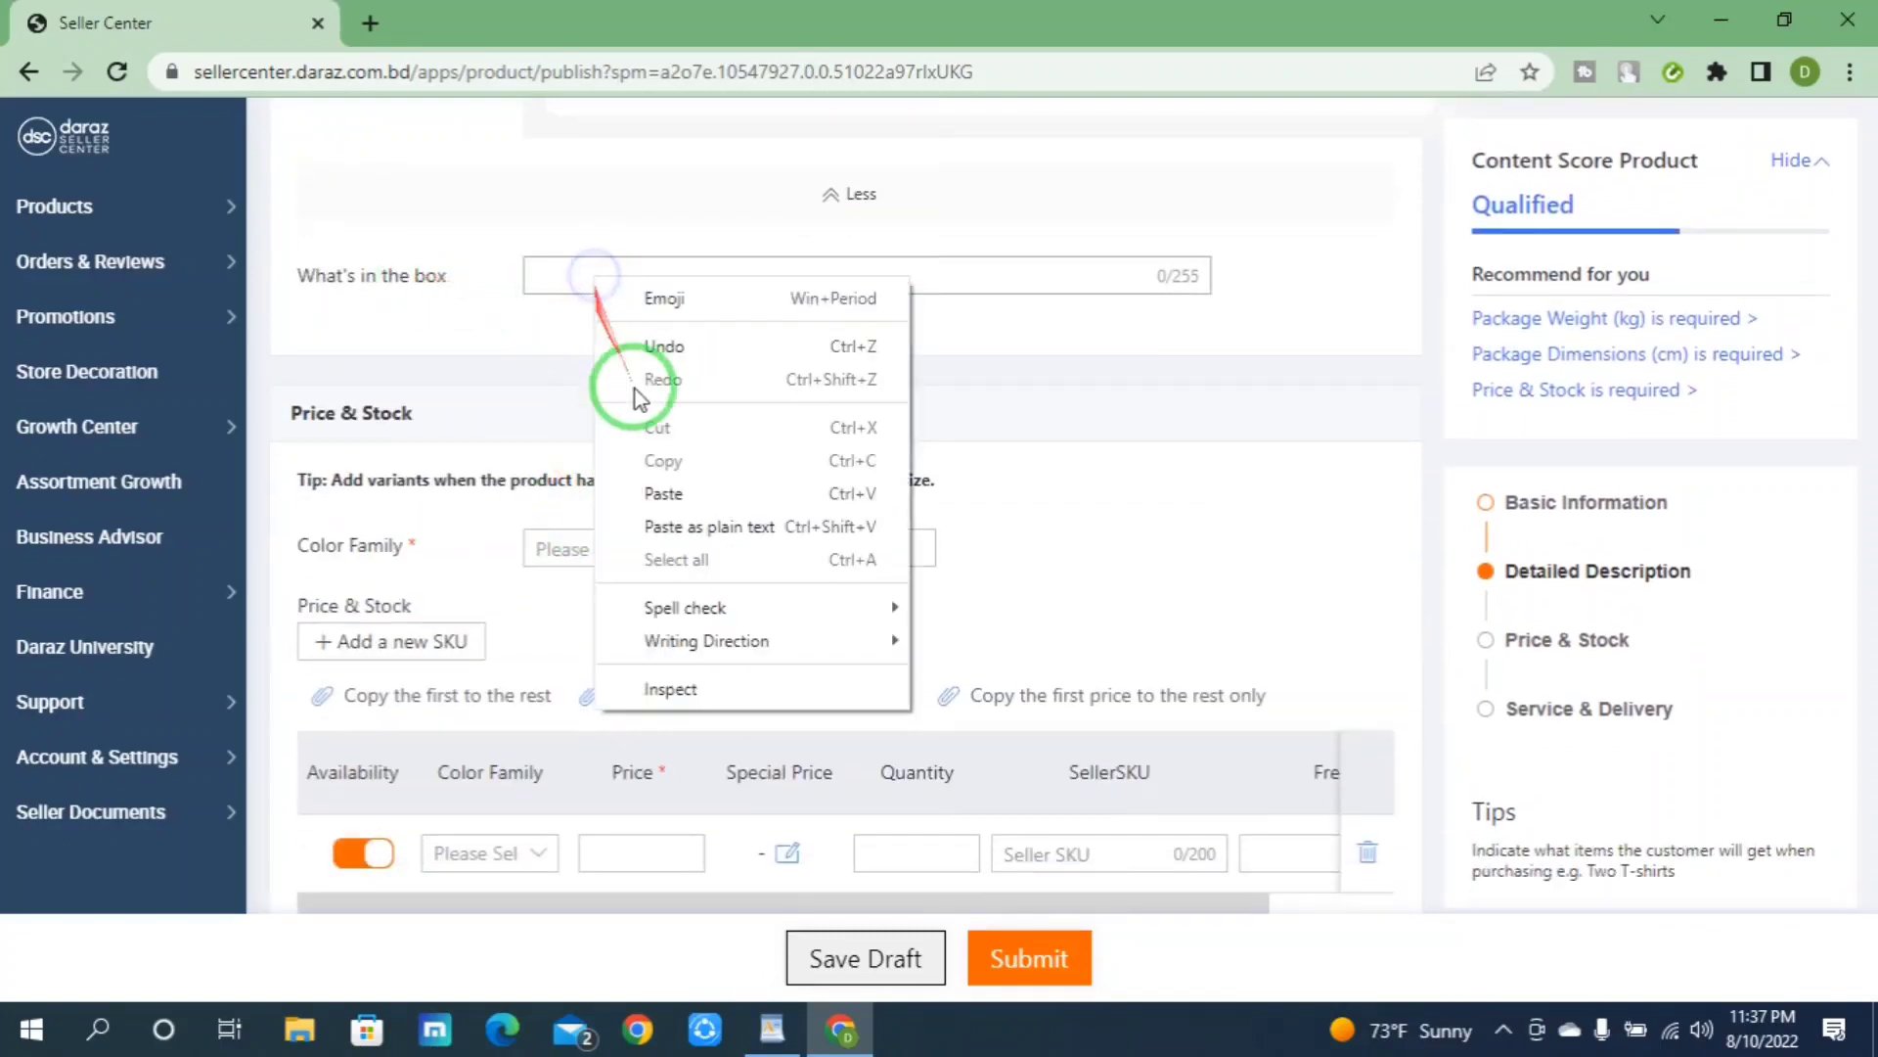
left_click(659, 495)
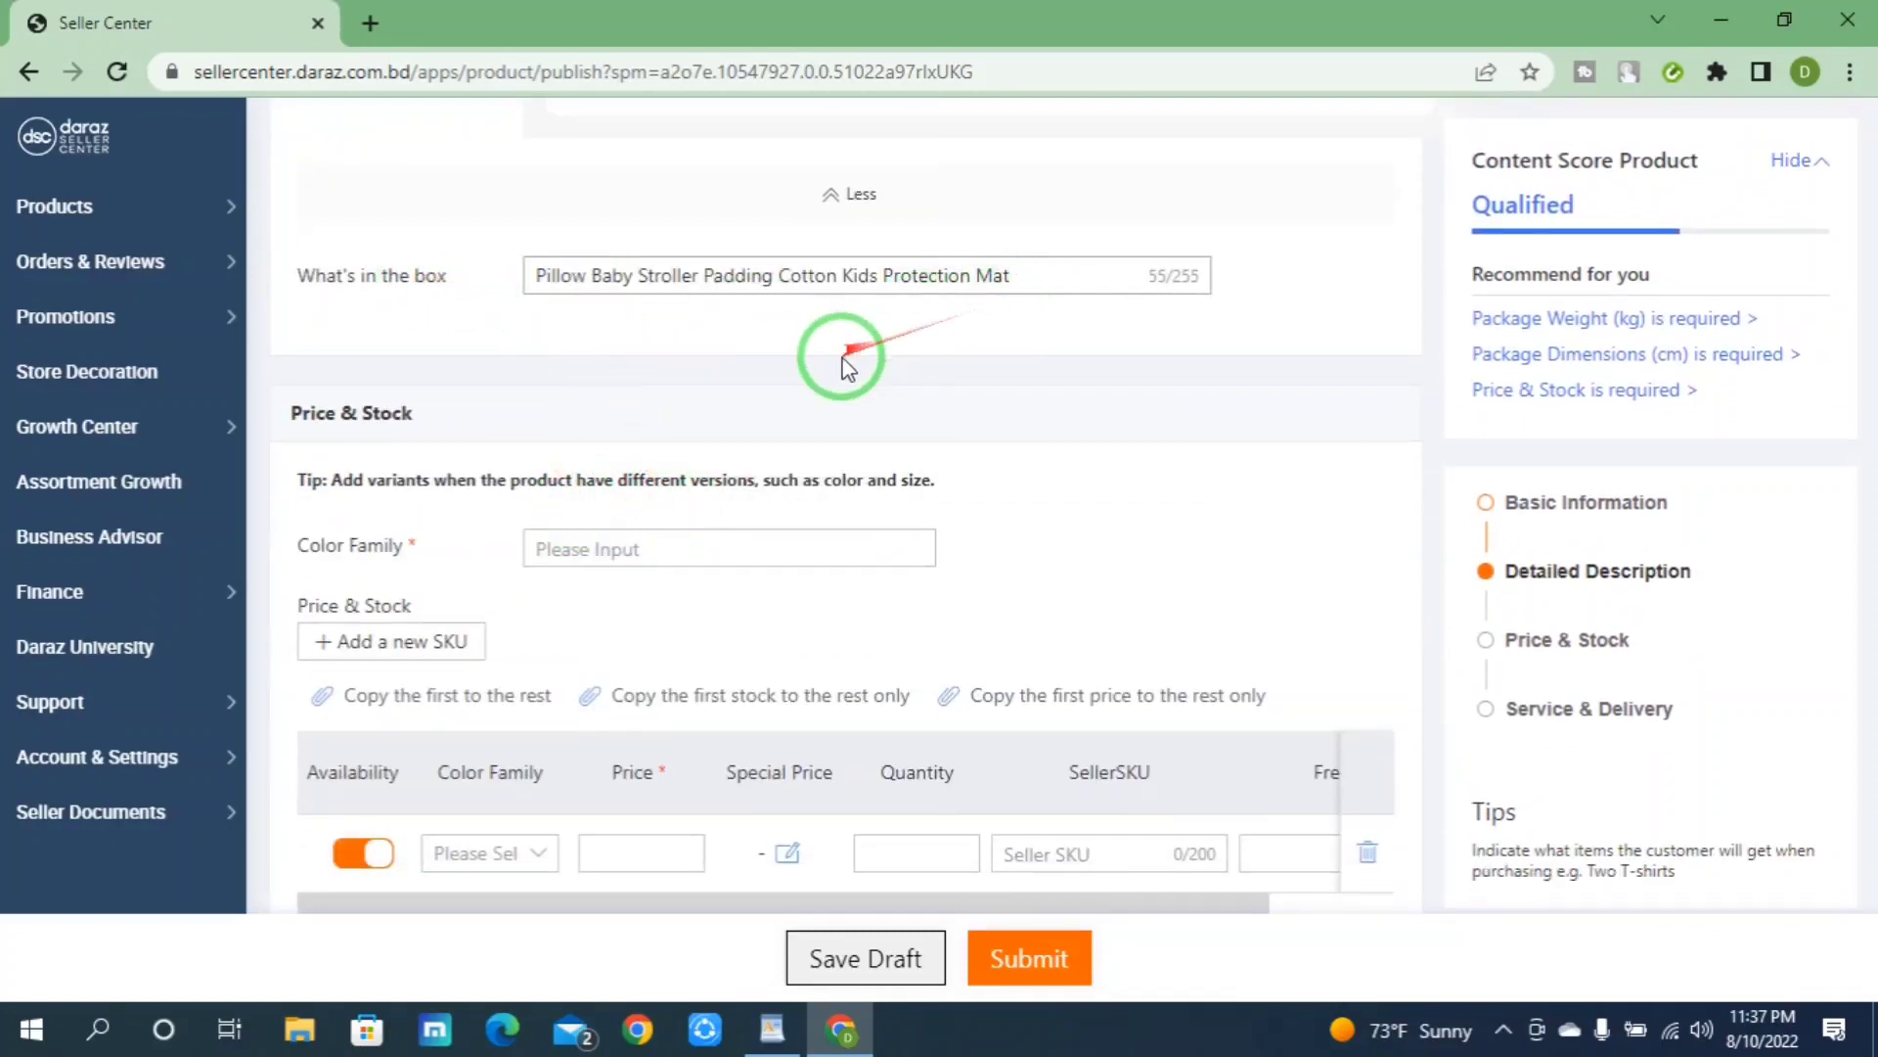
Step: Choose Pink as the Color Family in Price & Stock
left_click(684, 553)
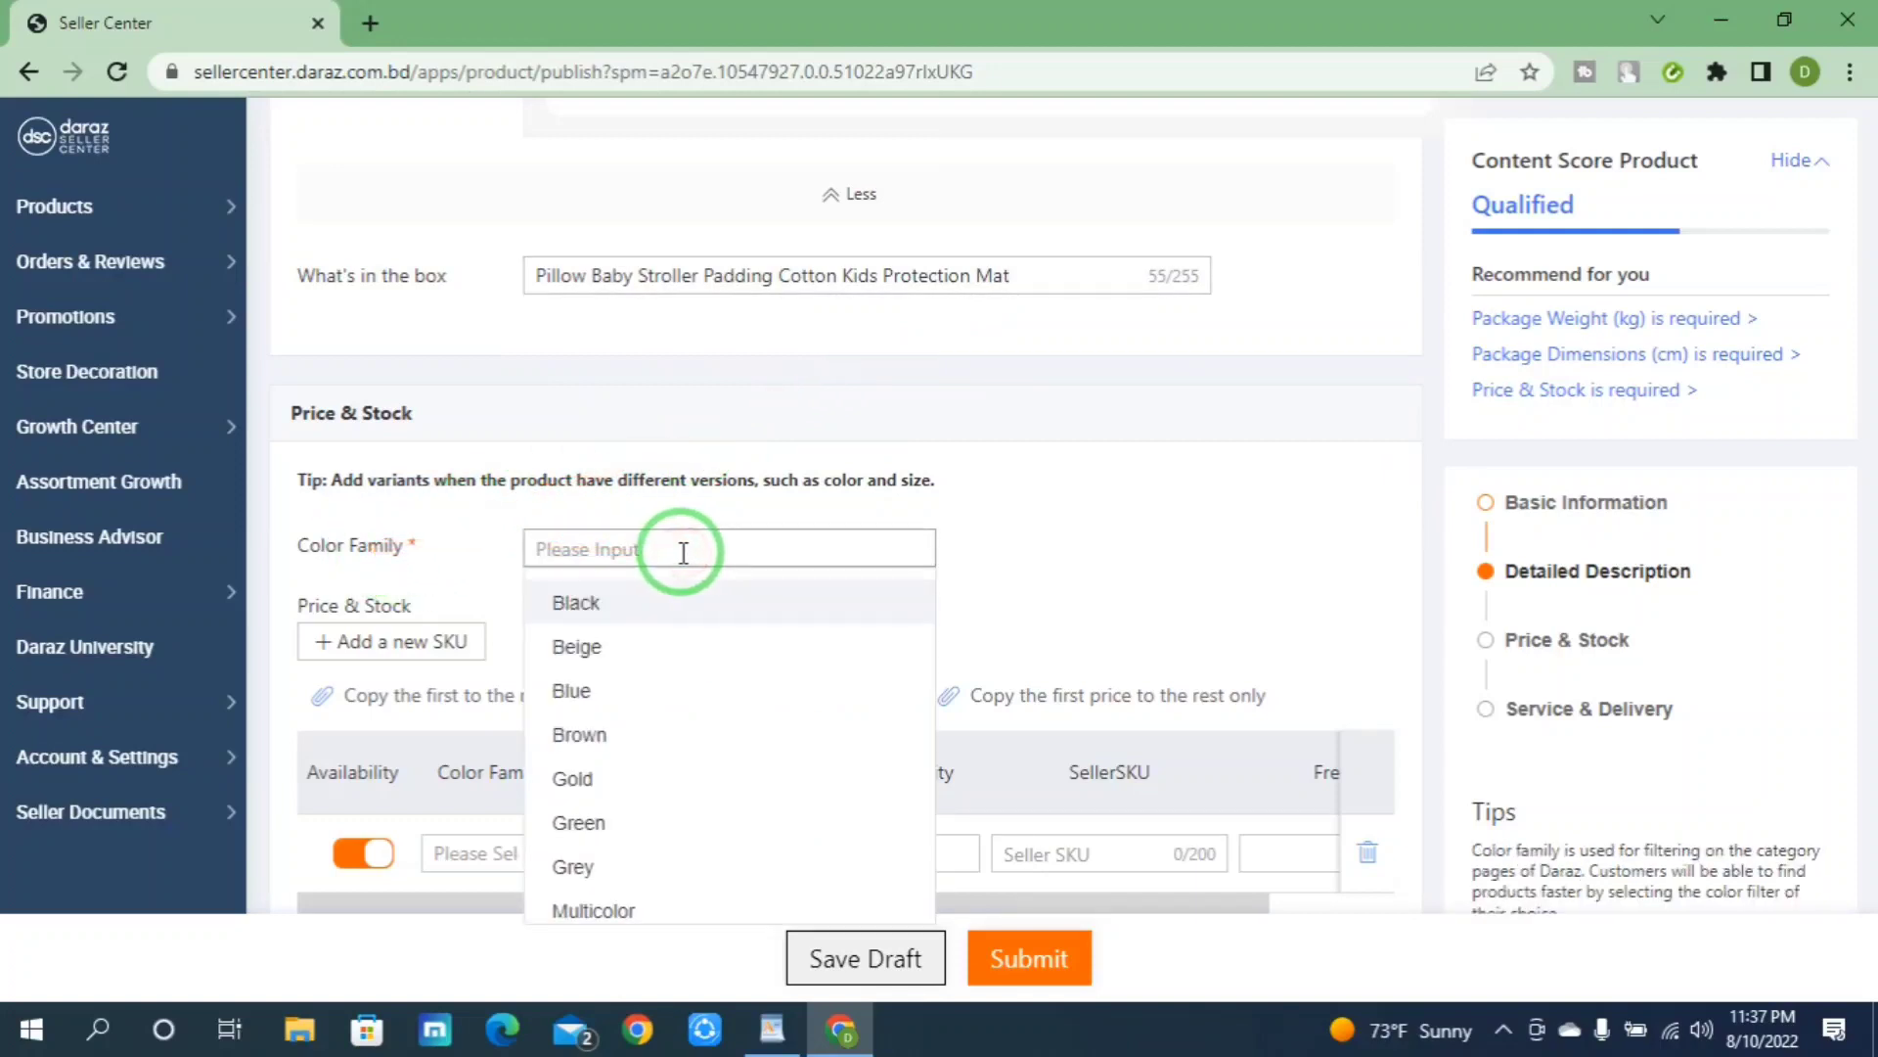
scroll(978, 567, "down", 2)
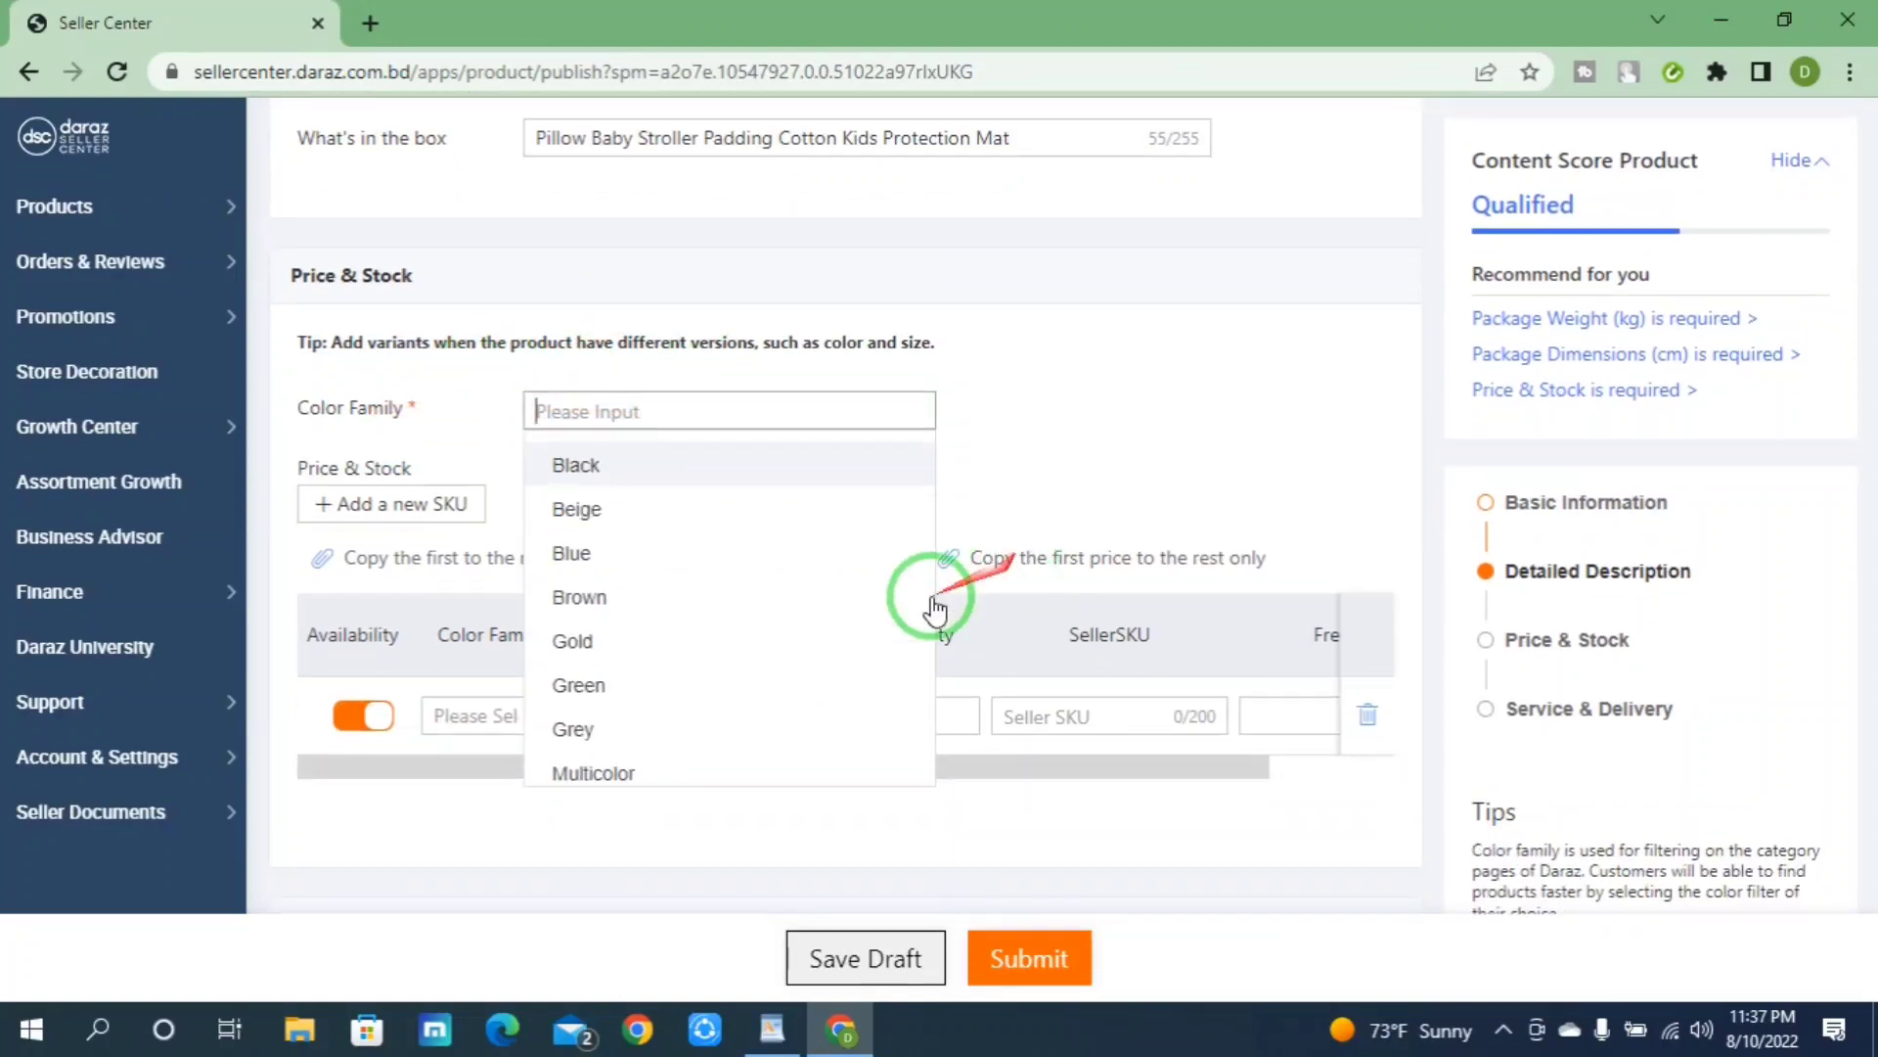
scroll(587, 606, "down", 3)
scroll(679, 631, "down", 2)
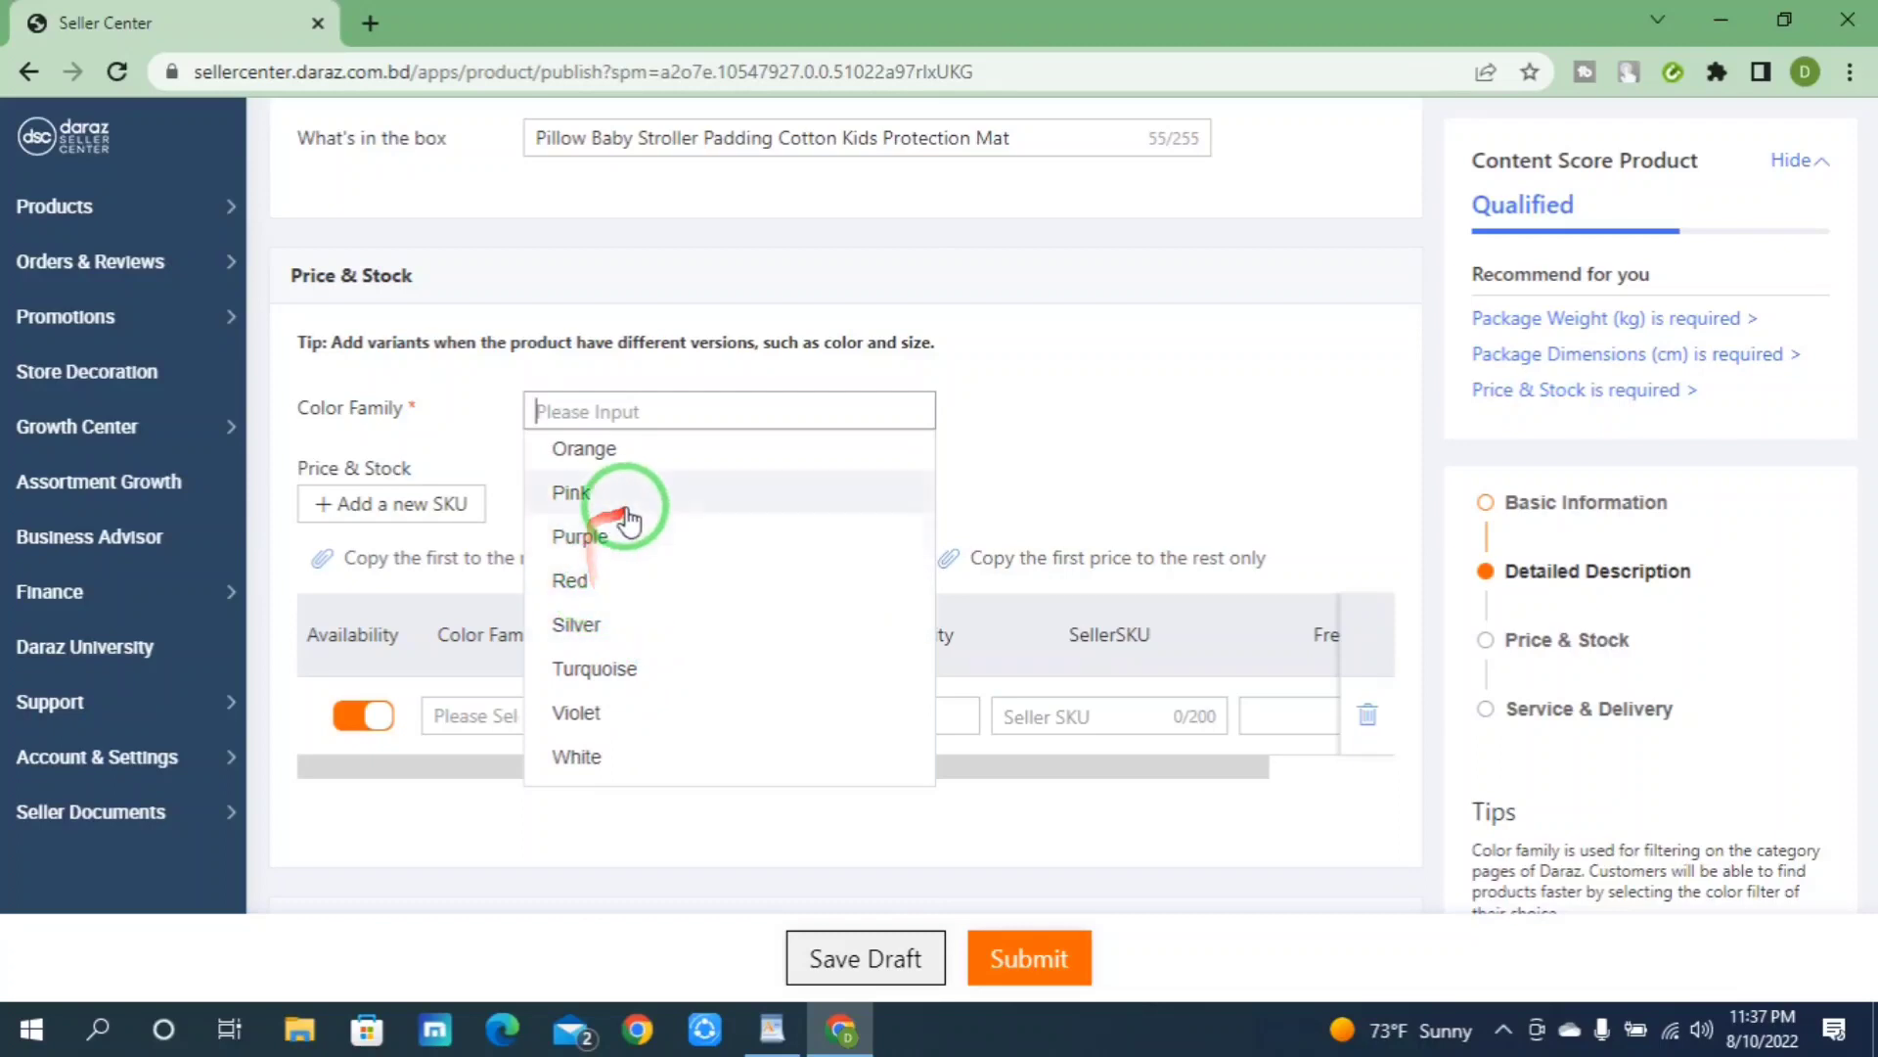
left_click(581, 495)
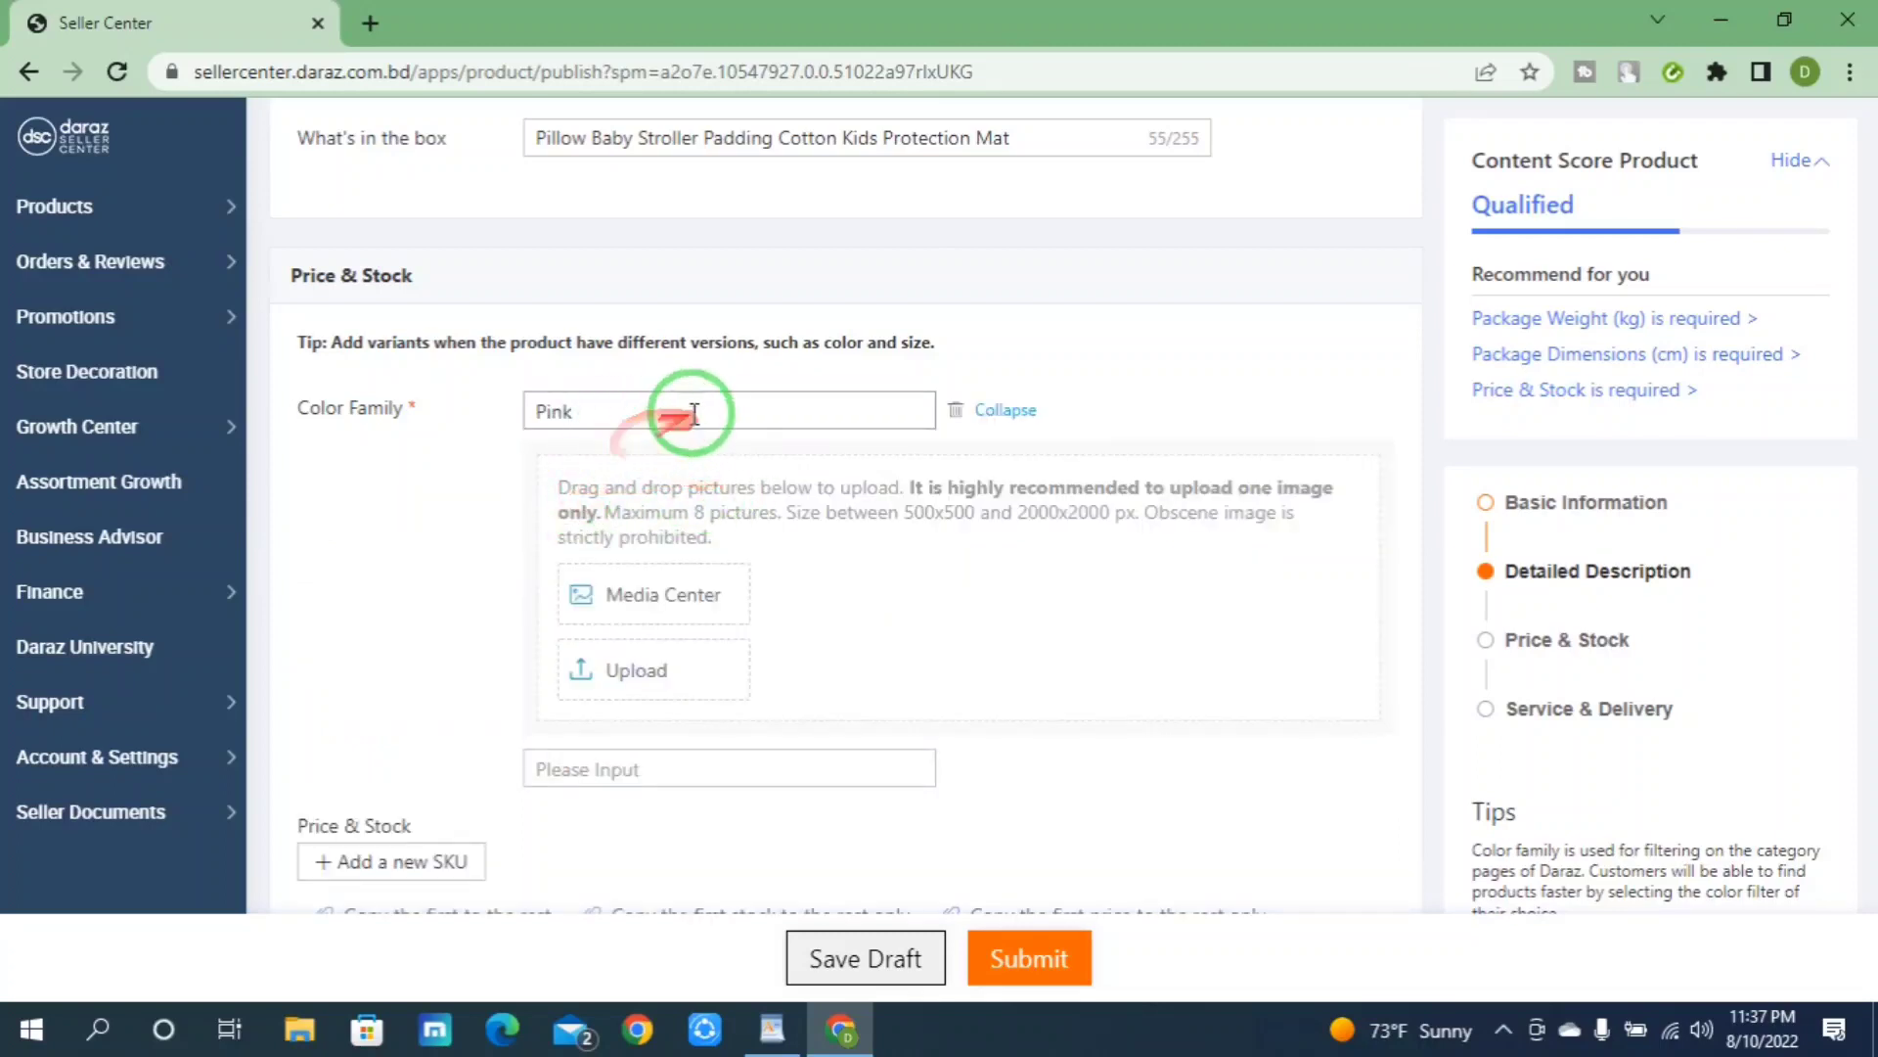
Step: Upload the three product pictures for the Pink variant and move the middle baby photo into the main image position
left_click(630, 675)
left_click_drag(789, 256, 298, 298)
left_click(744, 618)
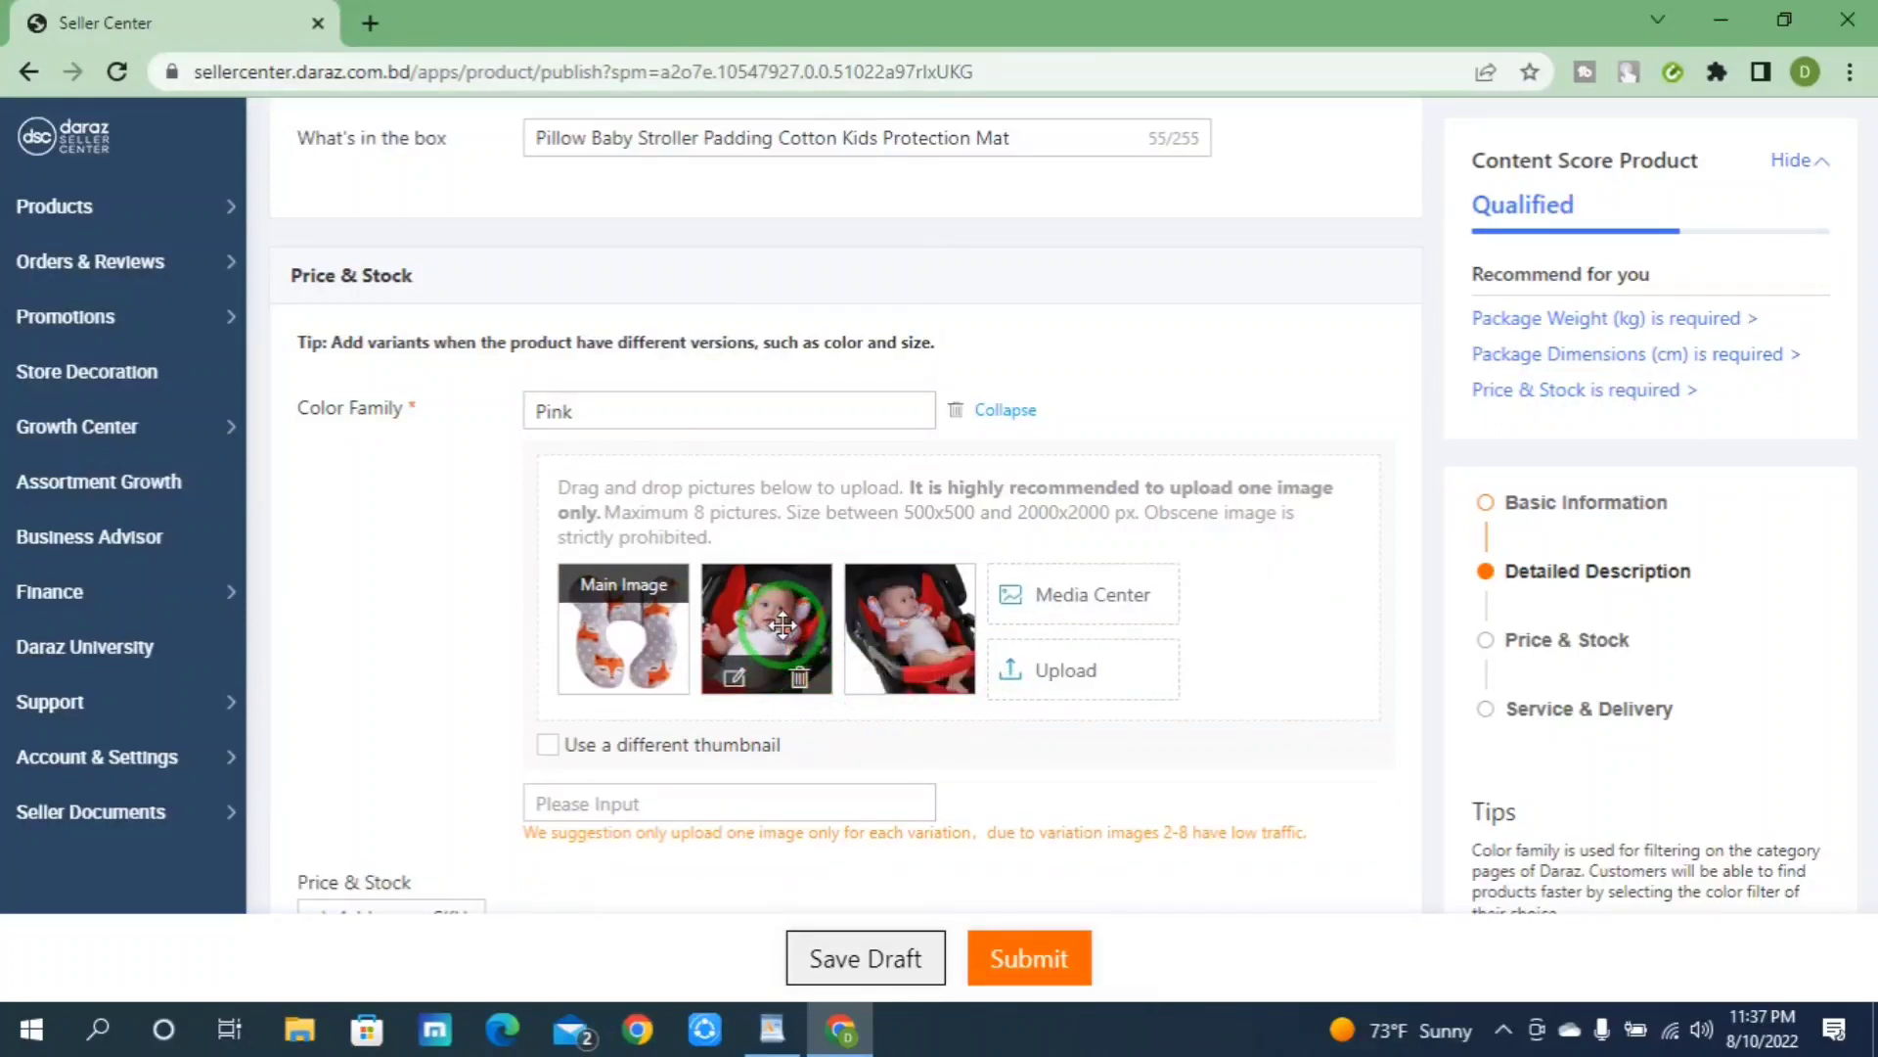
left_click_drag(792, 618, 695, 660)
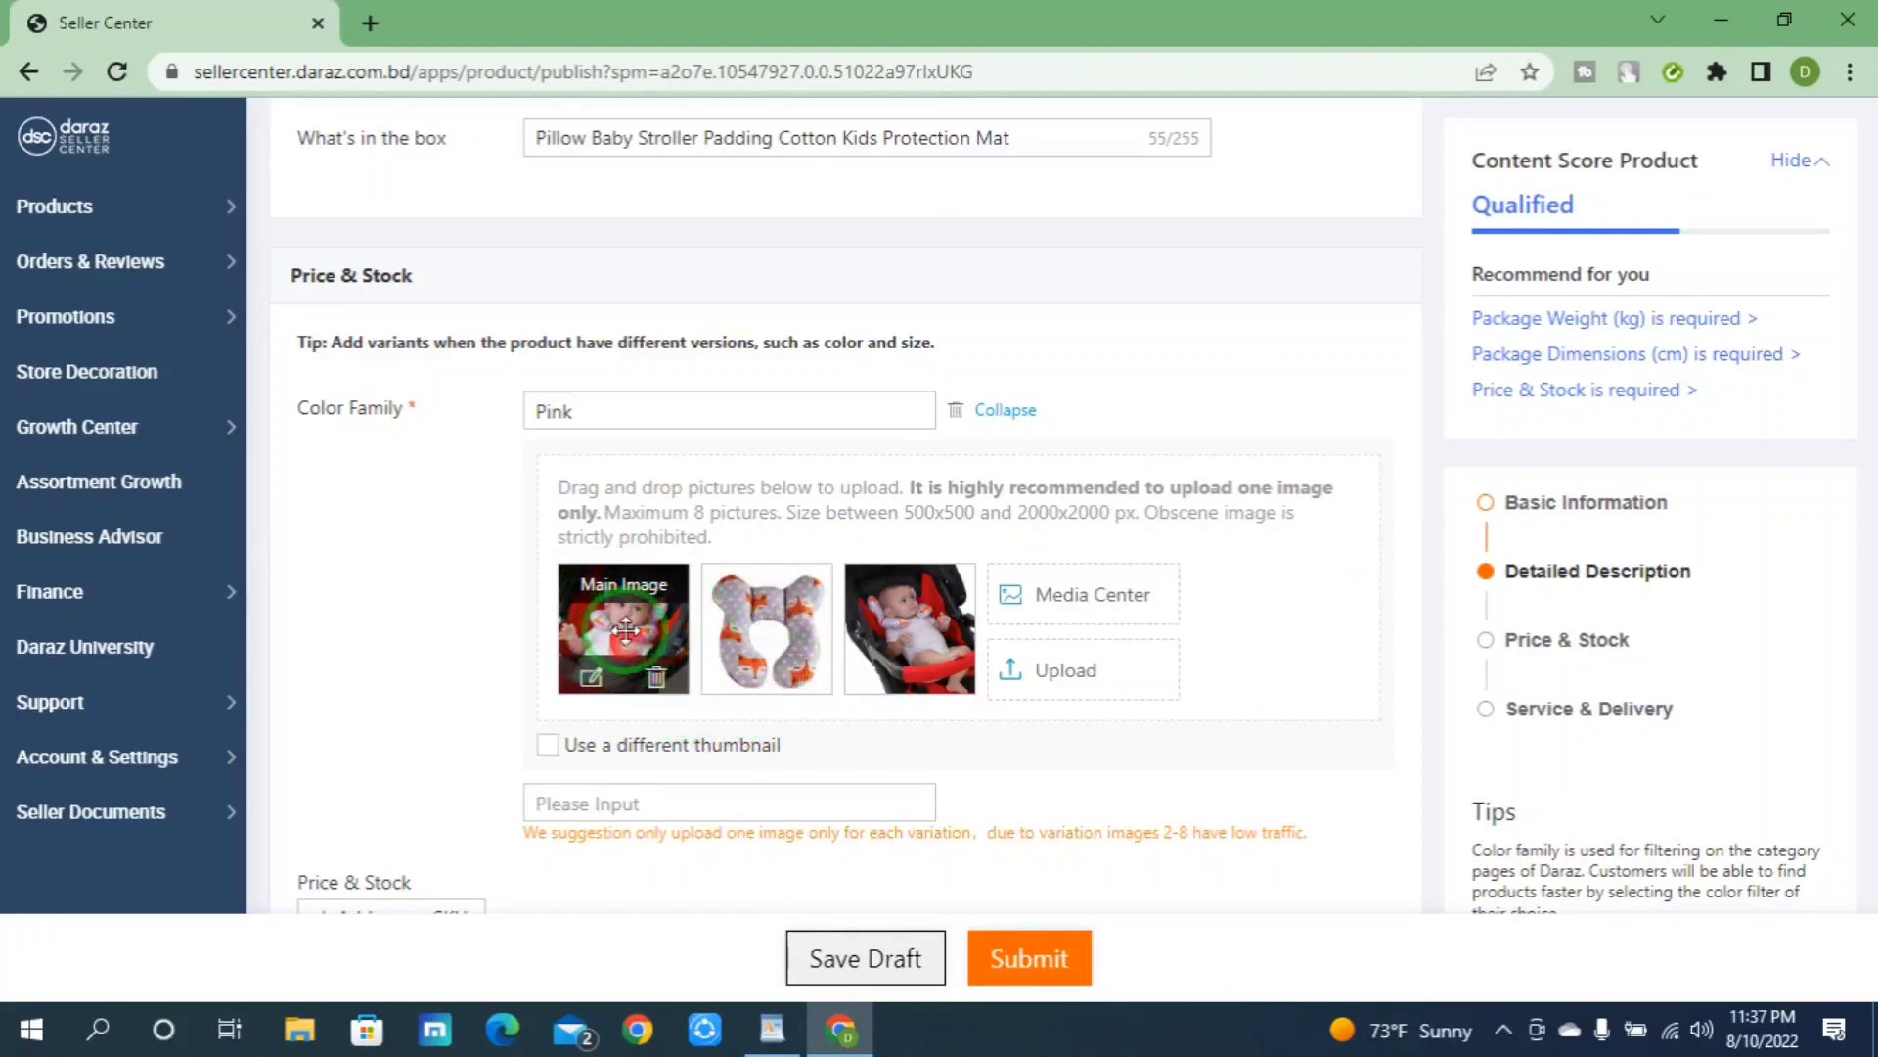
Step: Set the Pink variant's price to 790
scroll(694, 636, "down", 1)
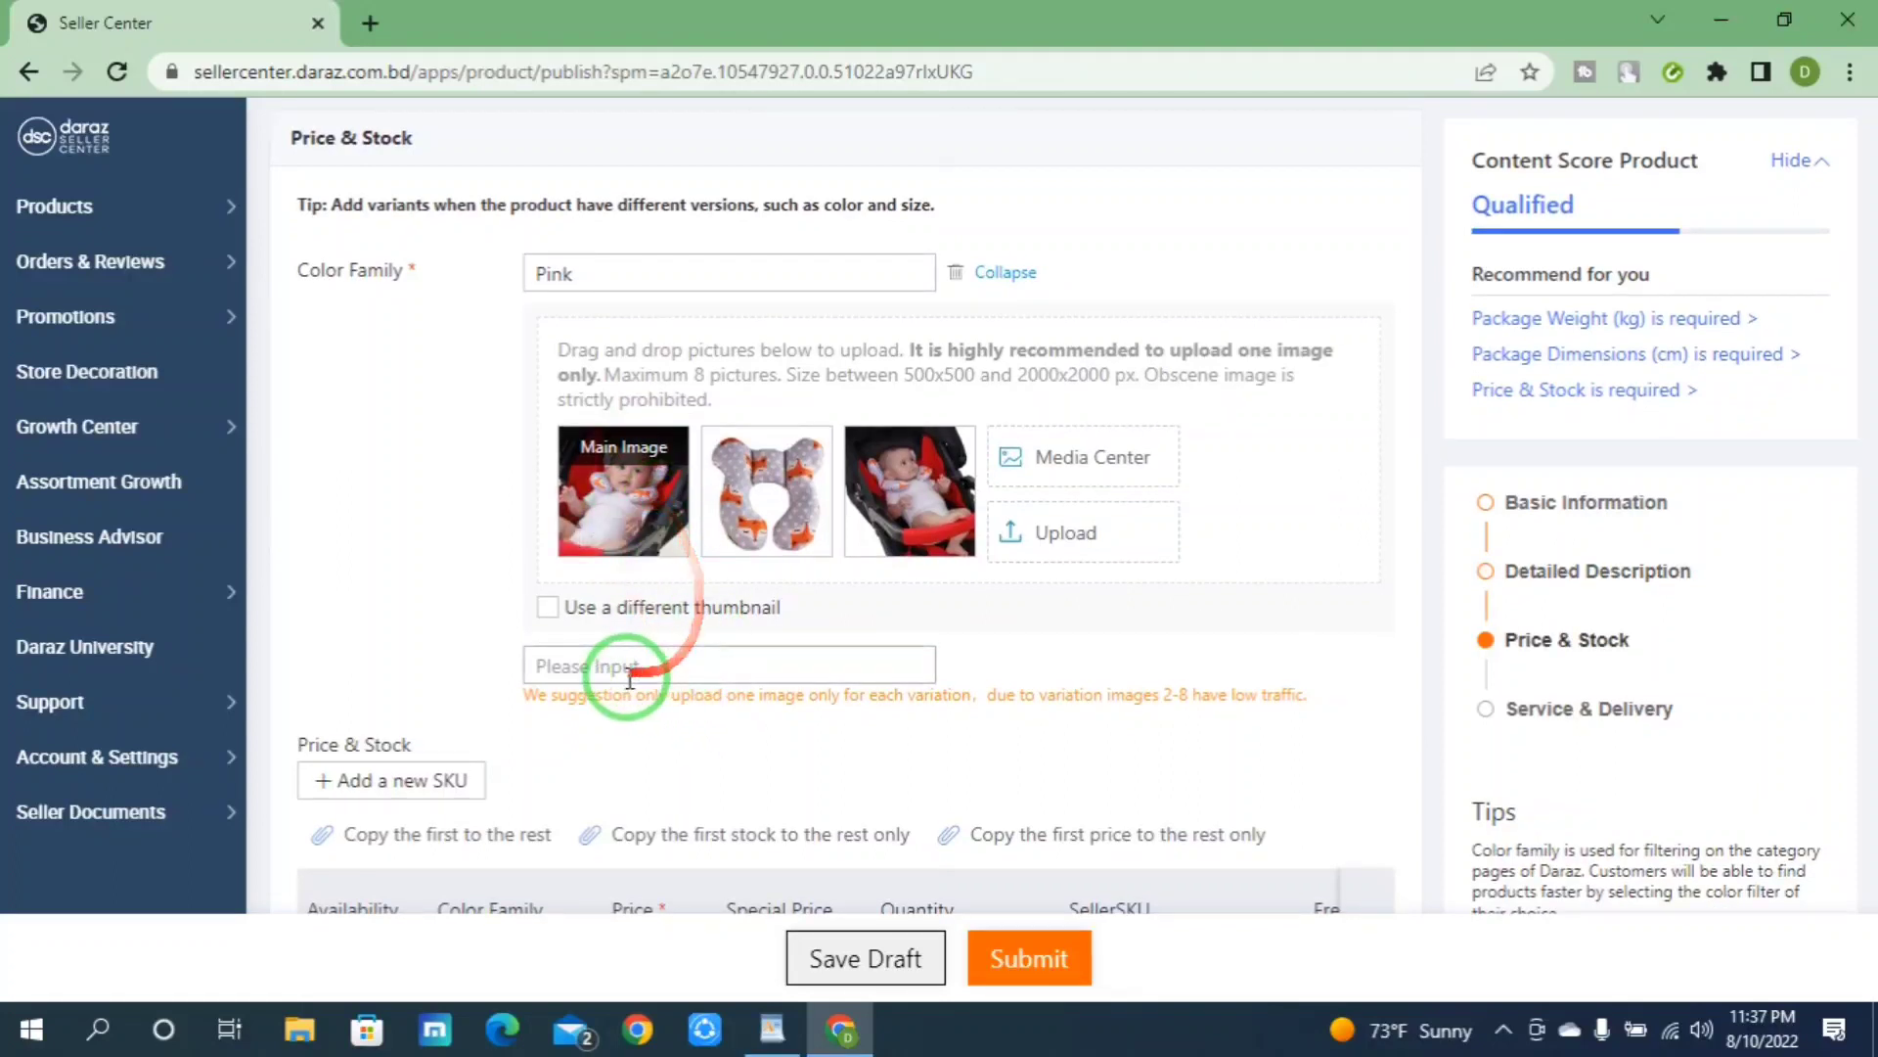
scroll(646, 677, "down", 1)
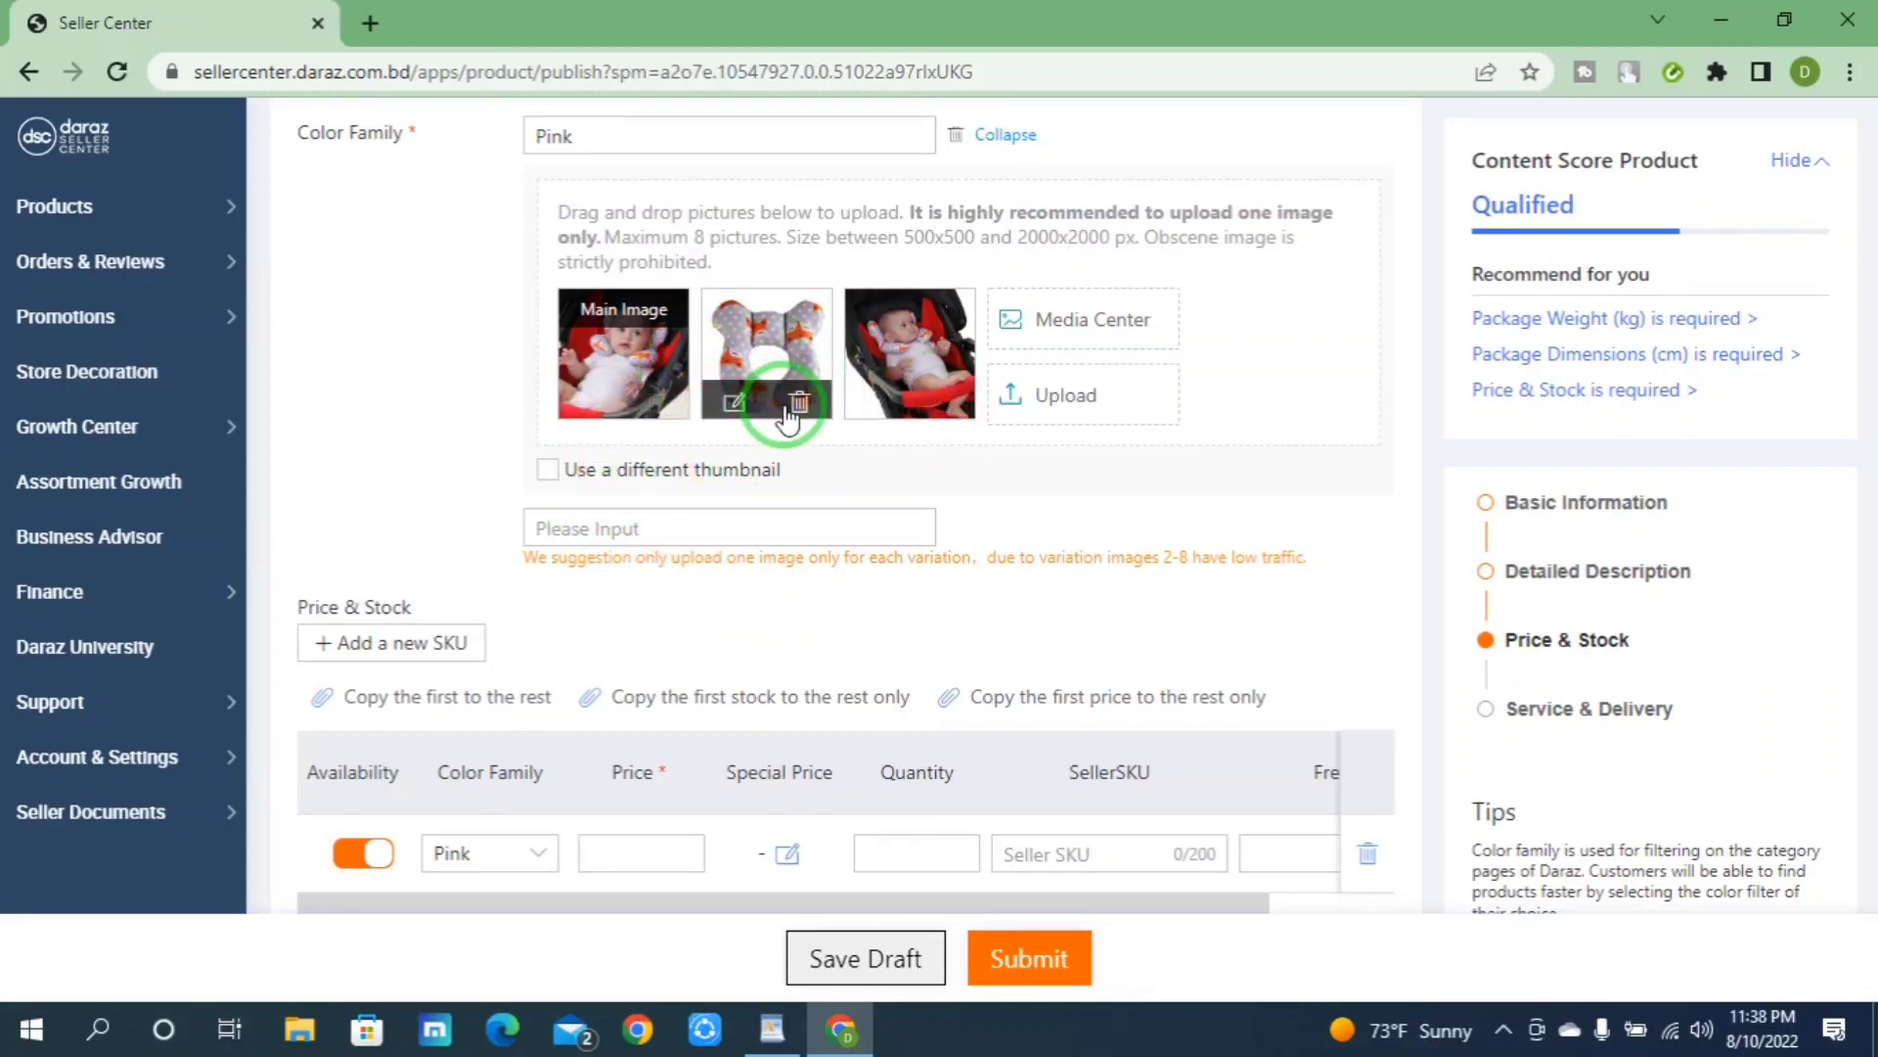
scroll(763, 421, "down", 3)
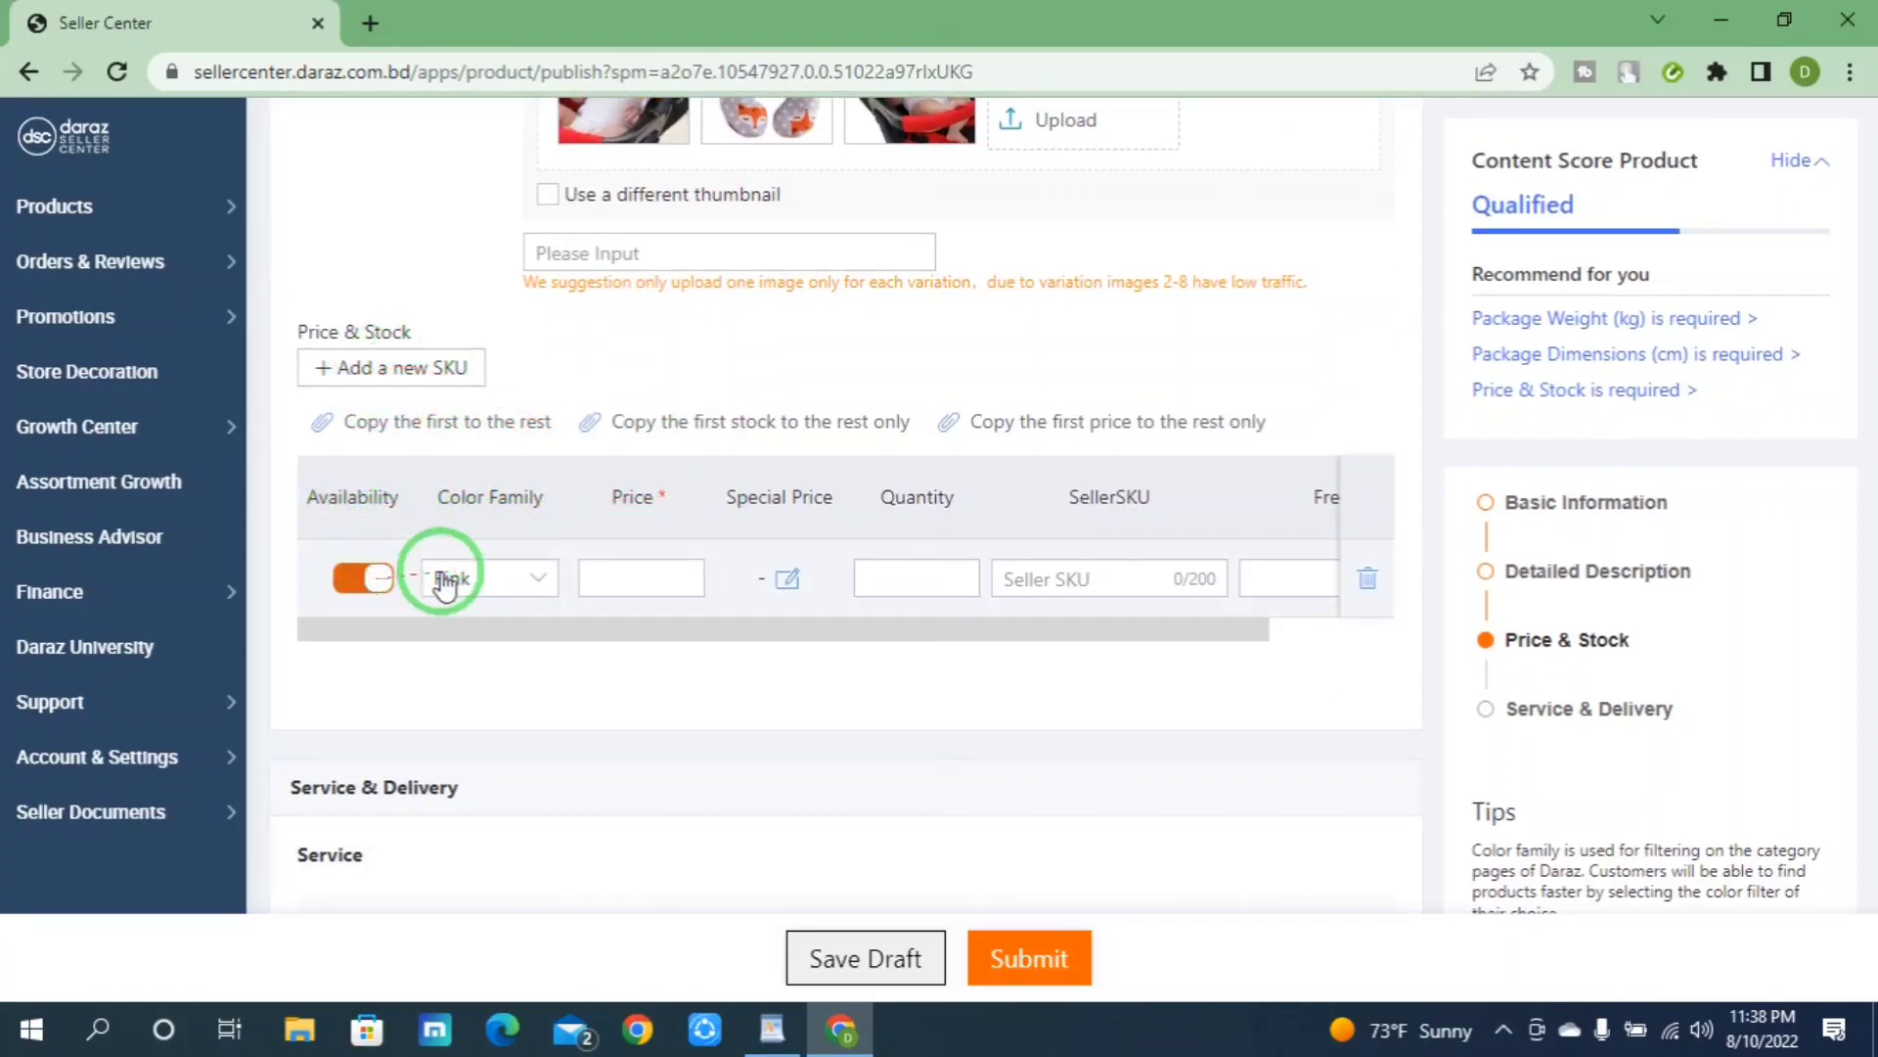
left_click(623, 582)
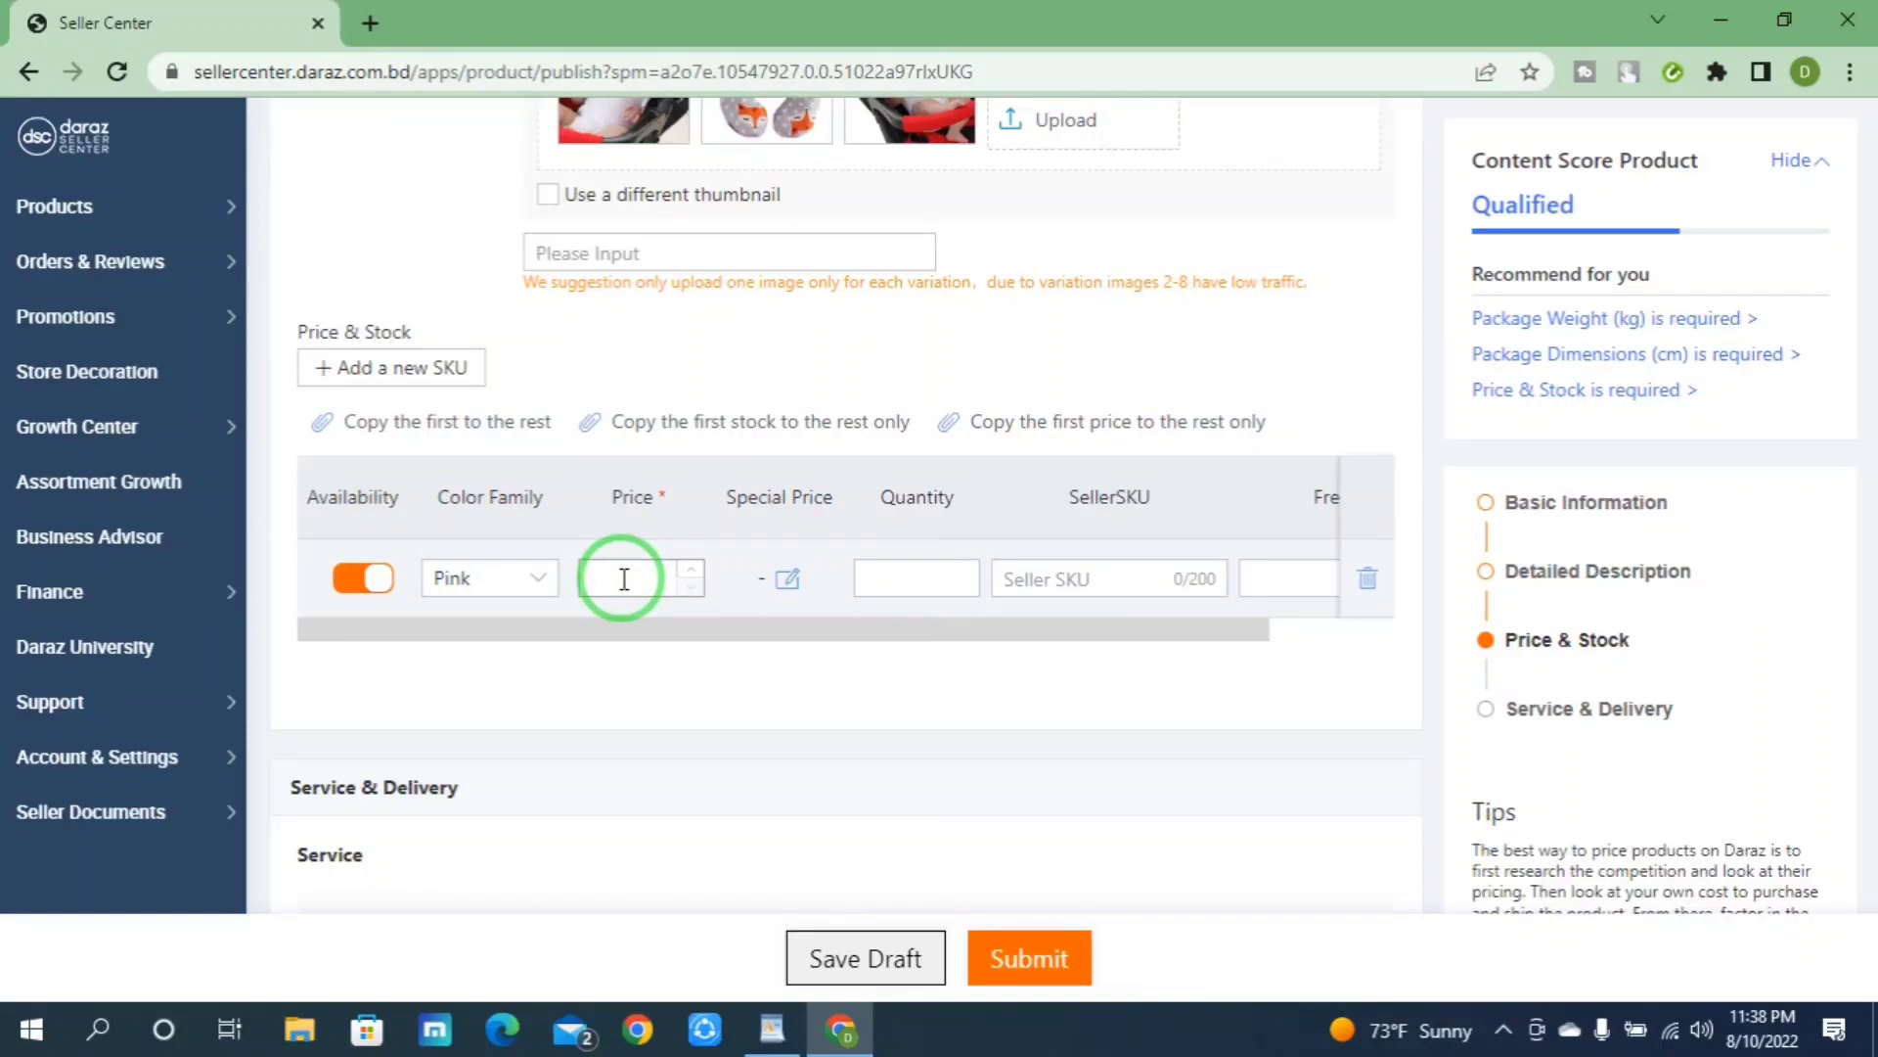
type("790")
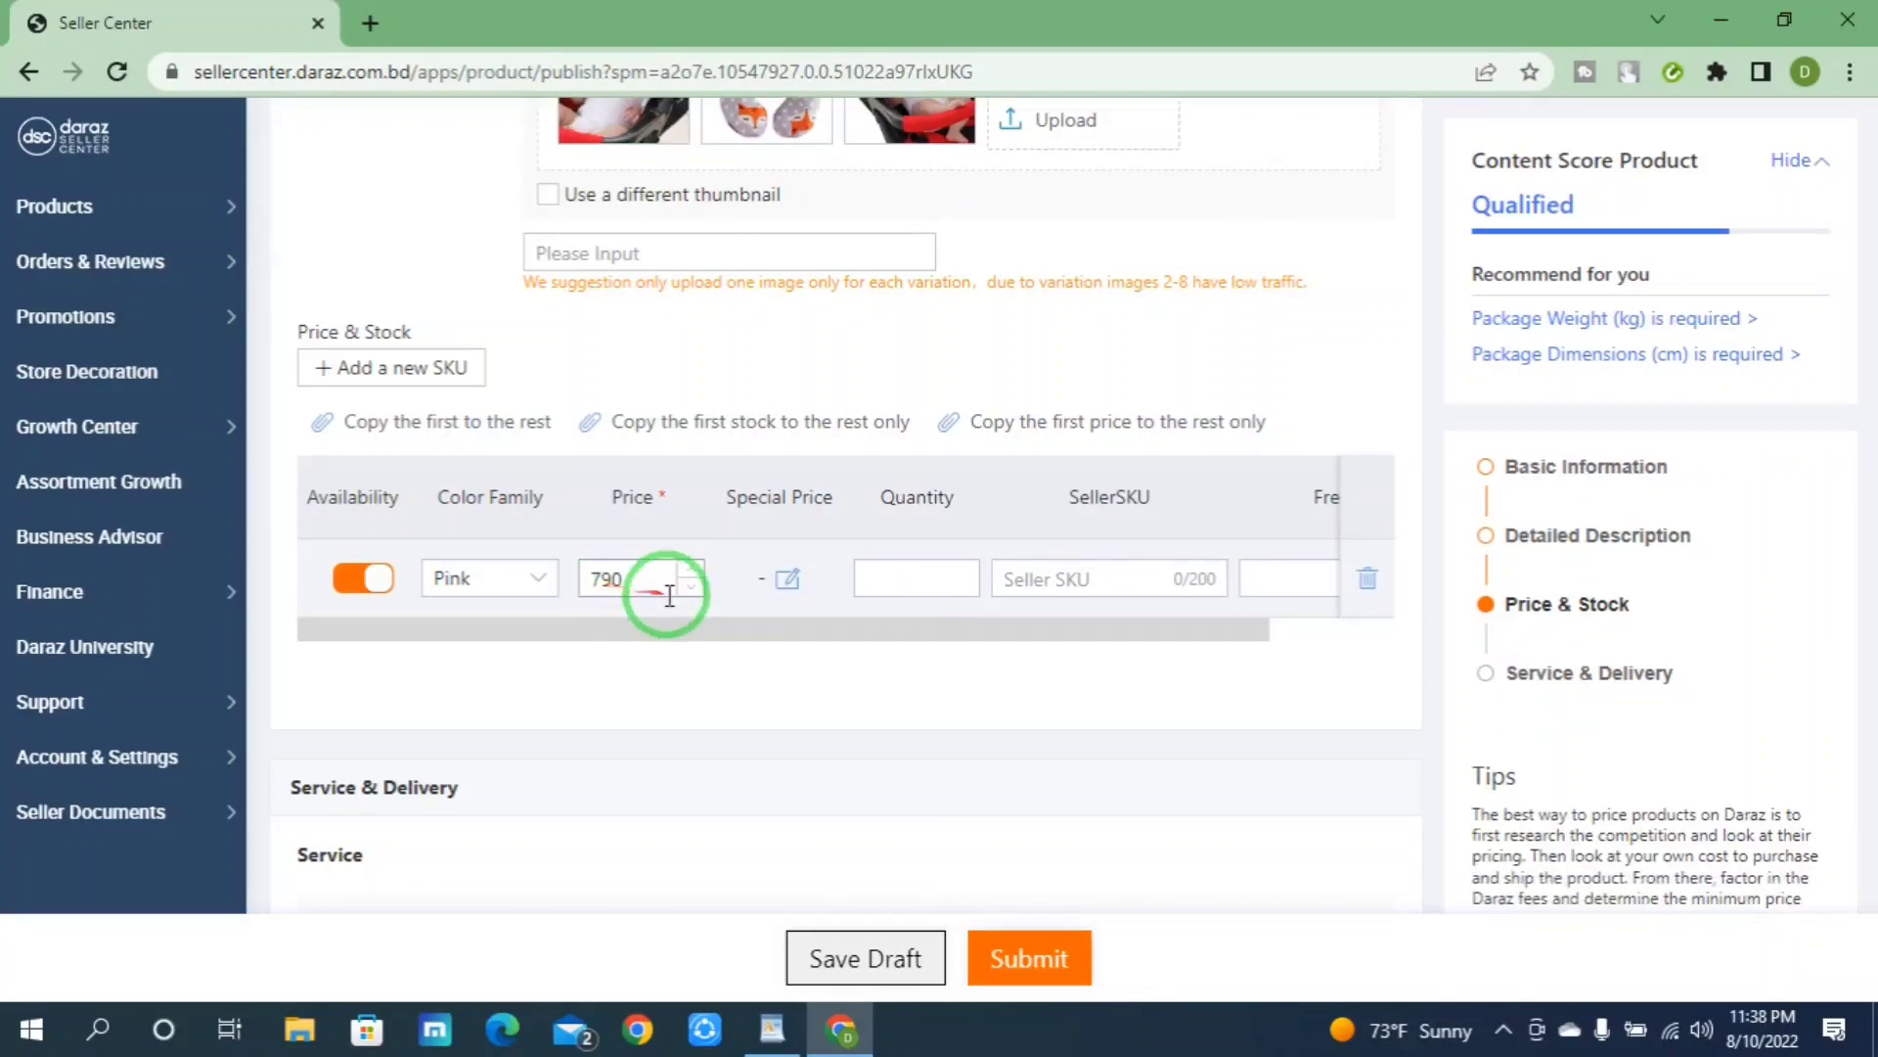
left_click_drag(570, 583, 623, 584)
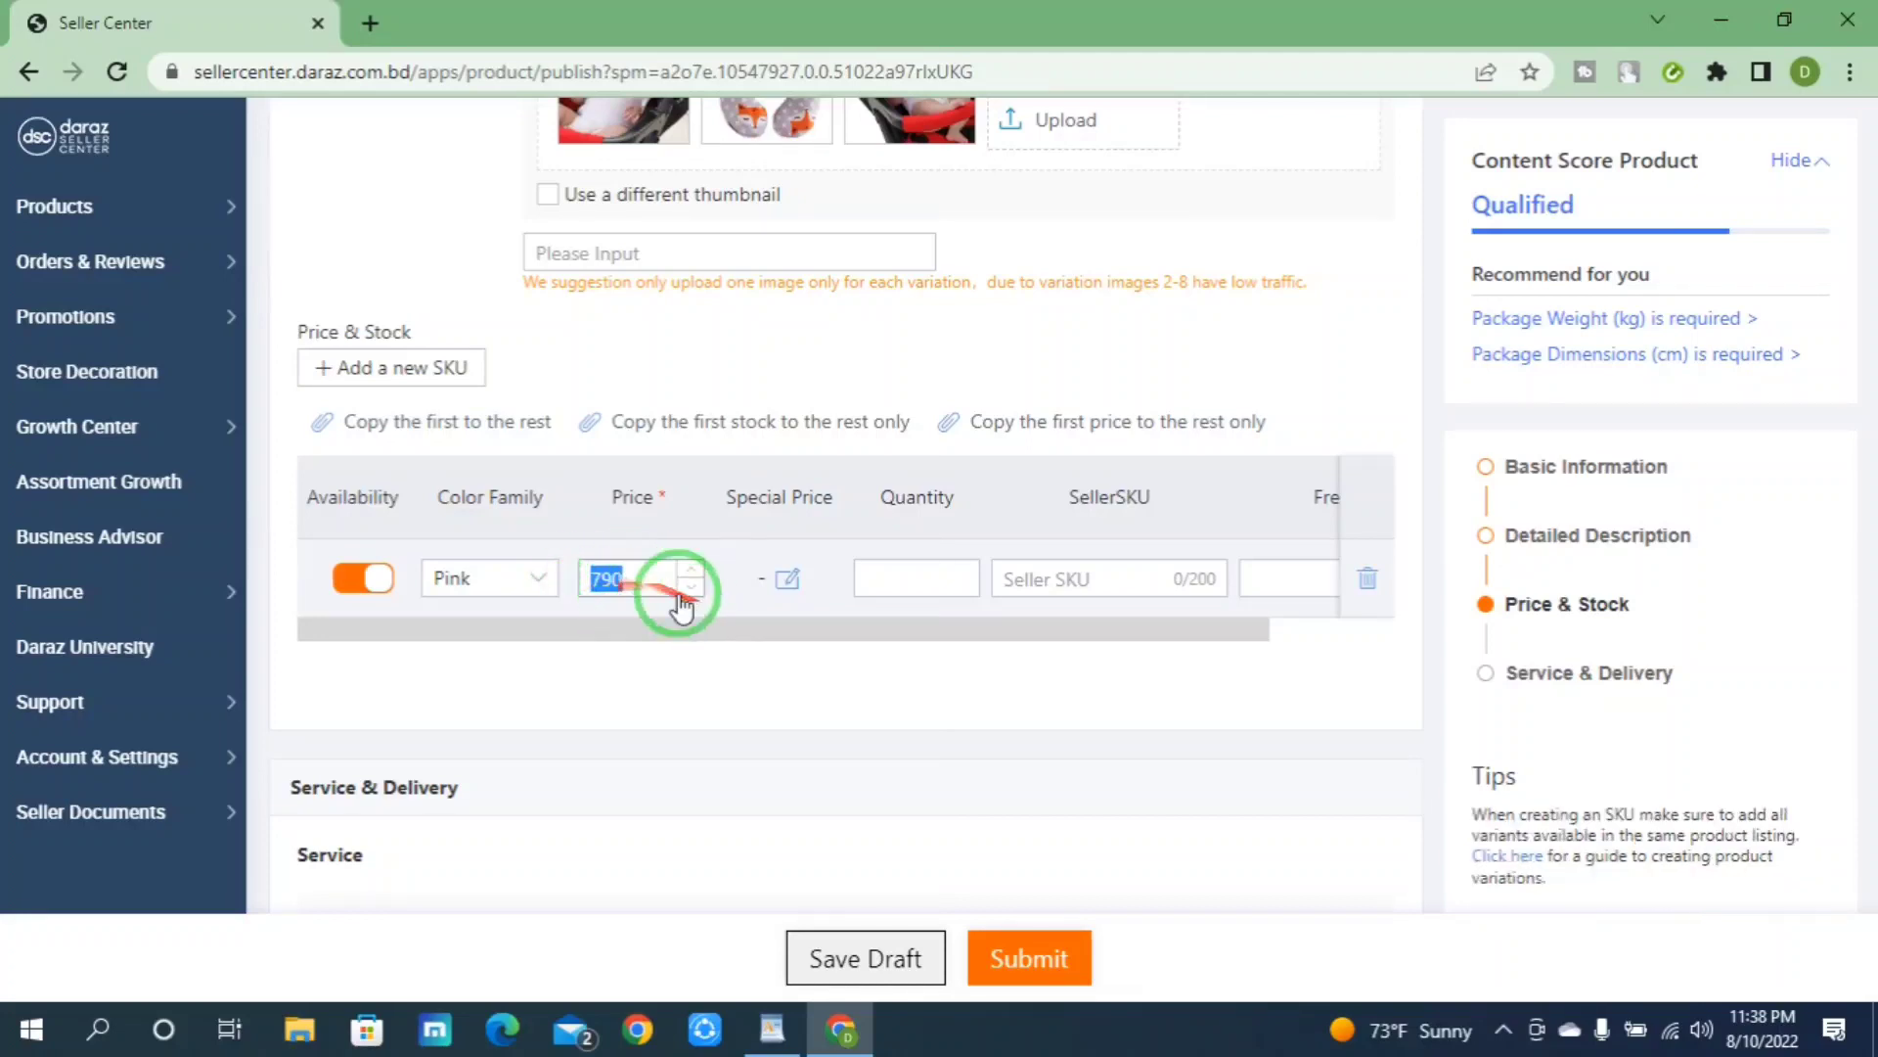
left_click_drag(723, 496, 825, 494)
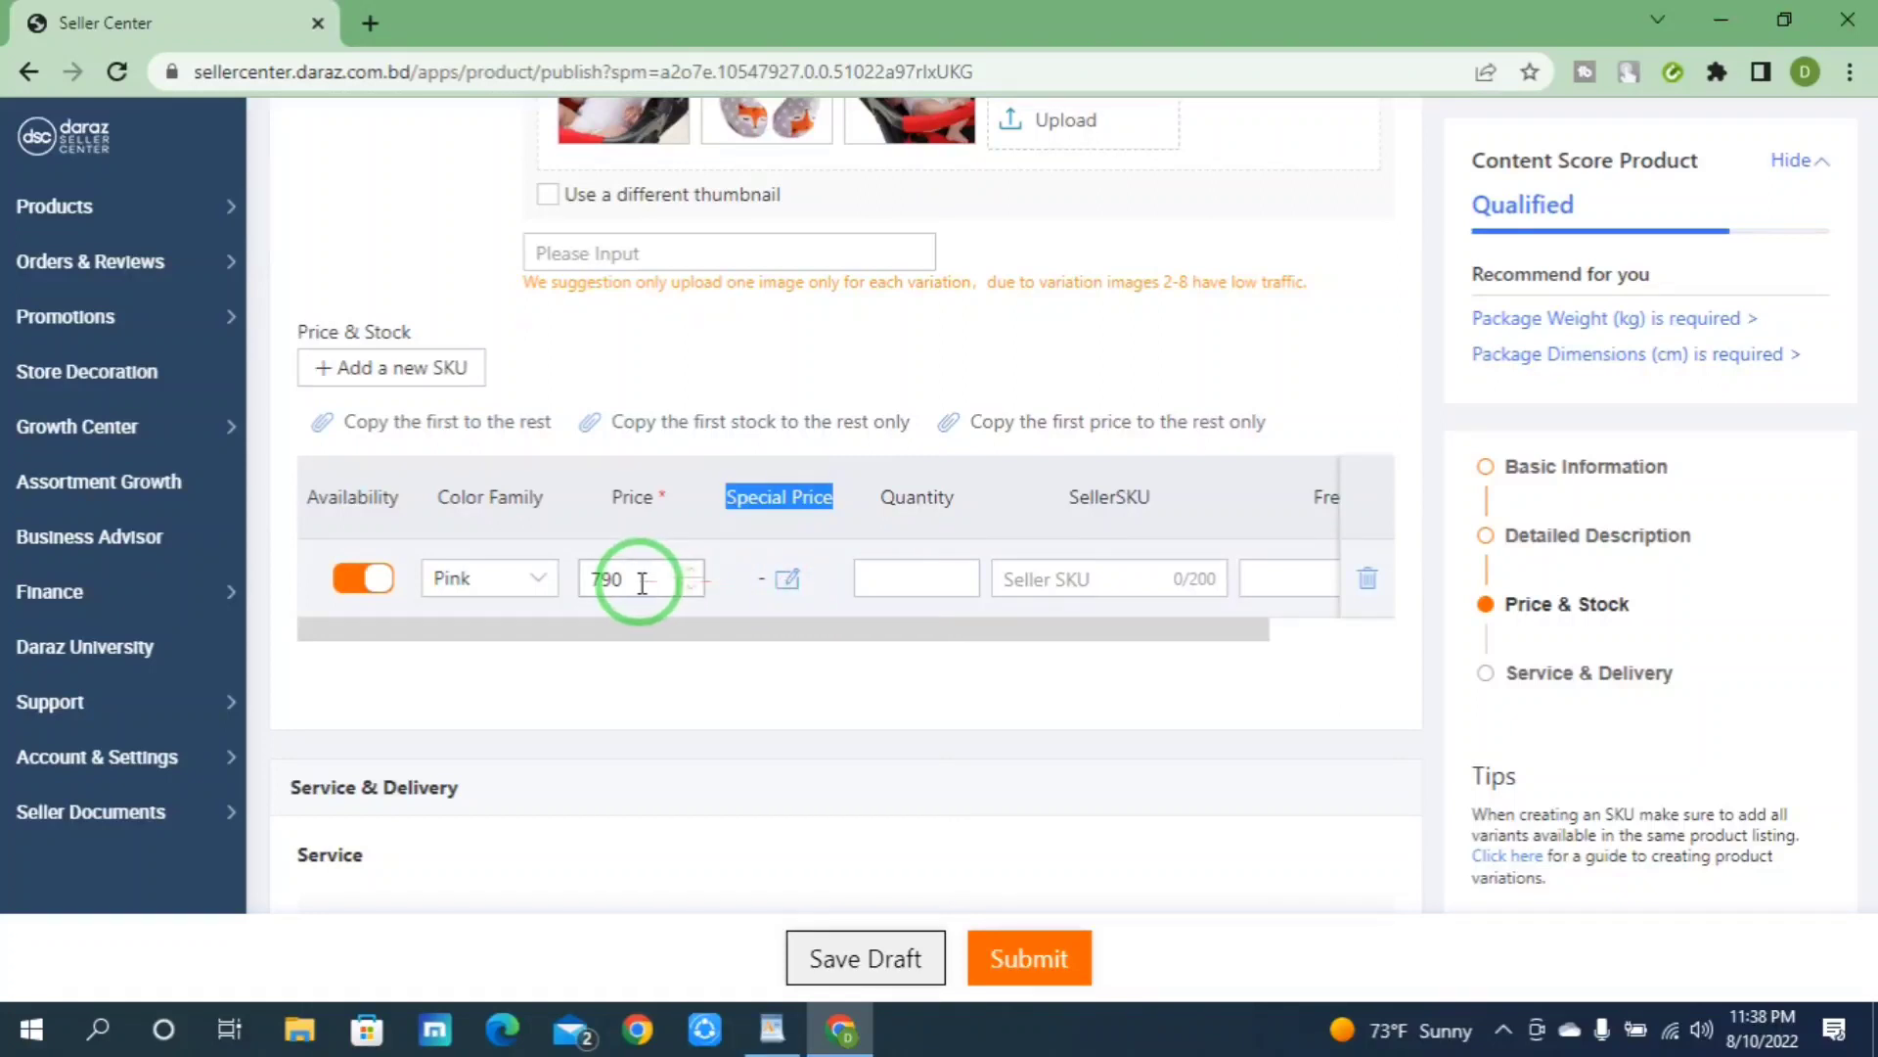
Step: Change the Pink variant's price to 690
left_click_drag(633, 580, 590, 578)
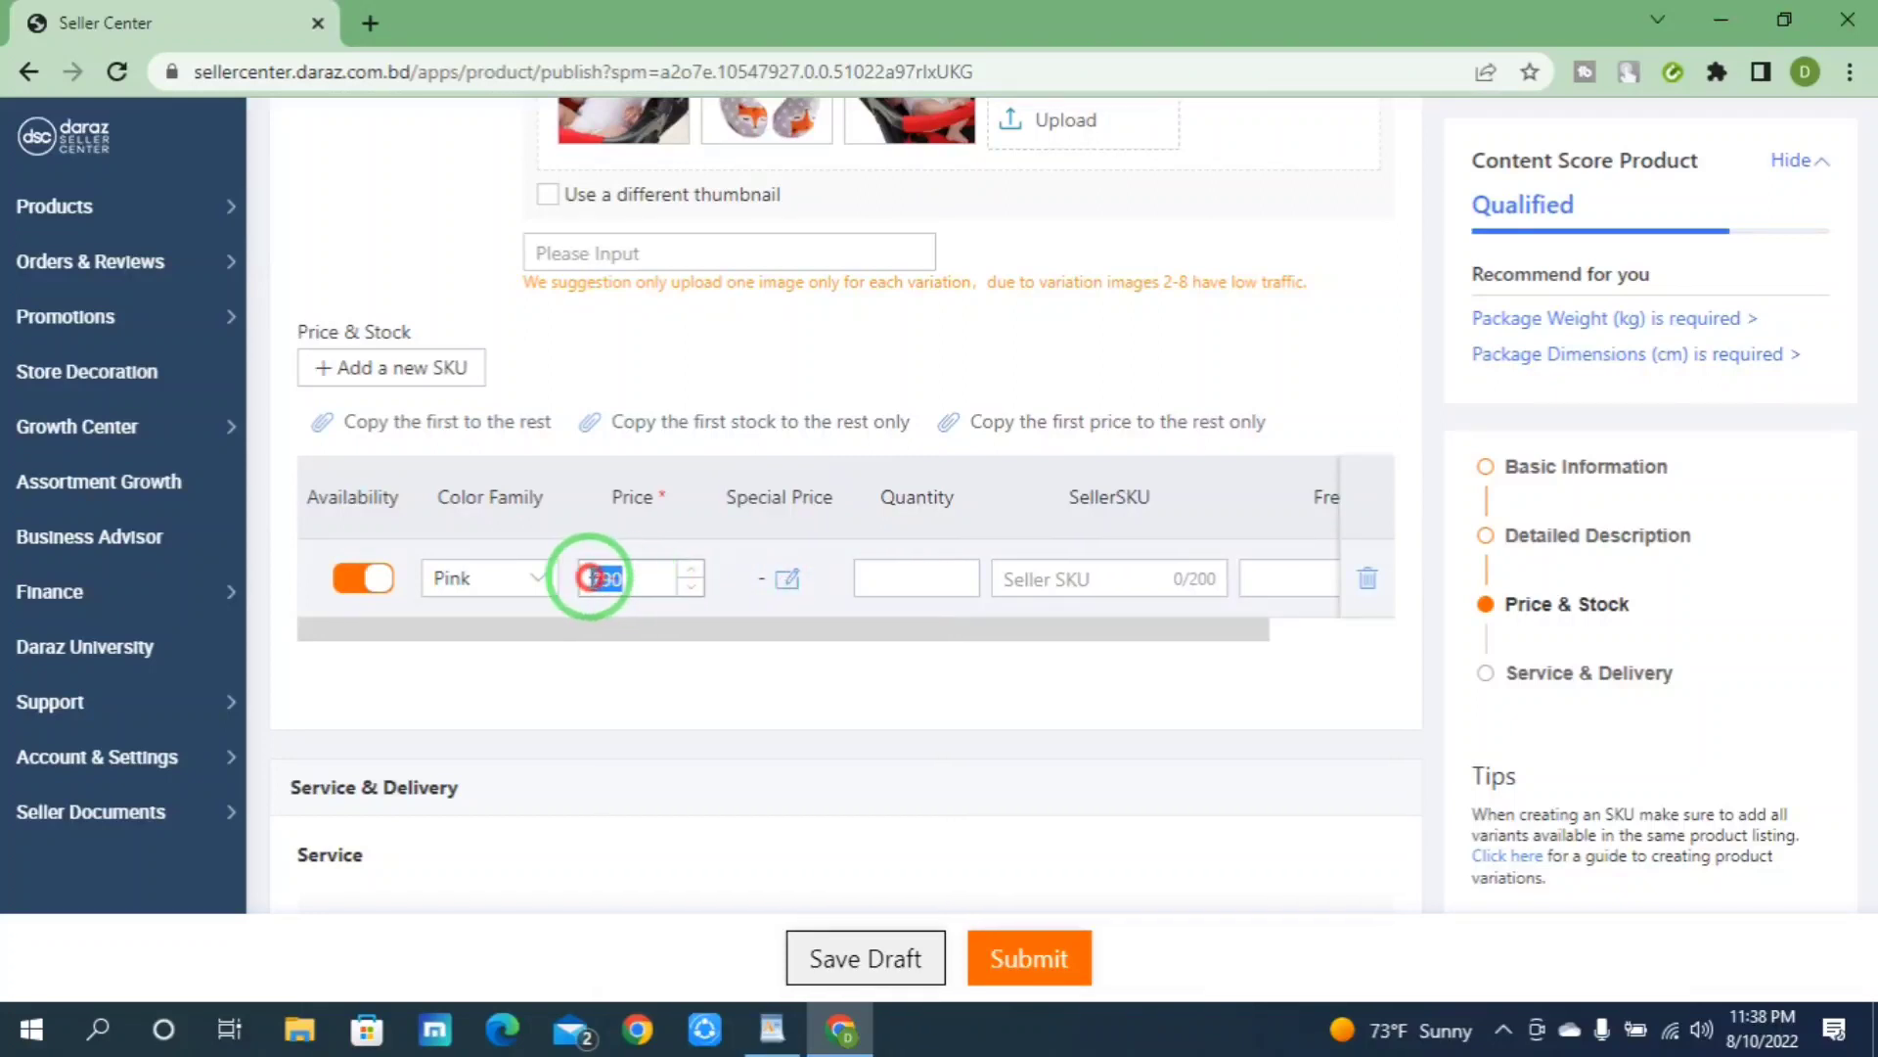
type("69")
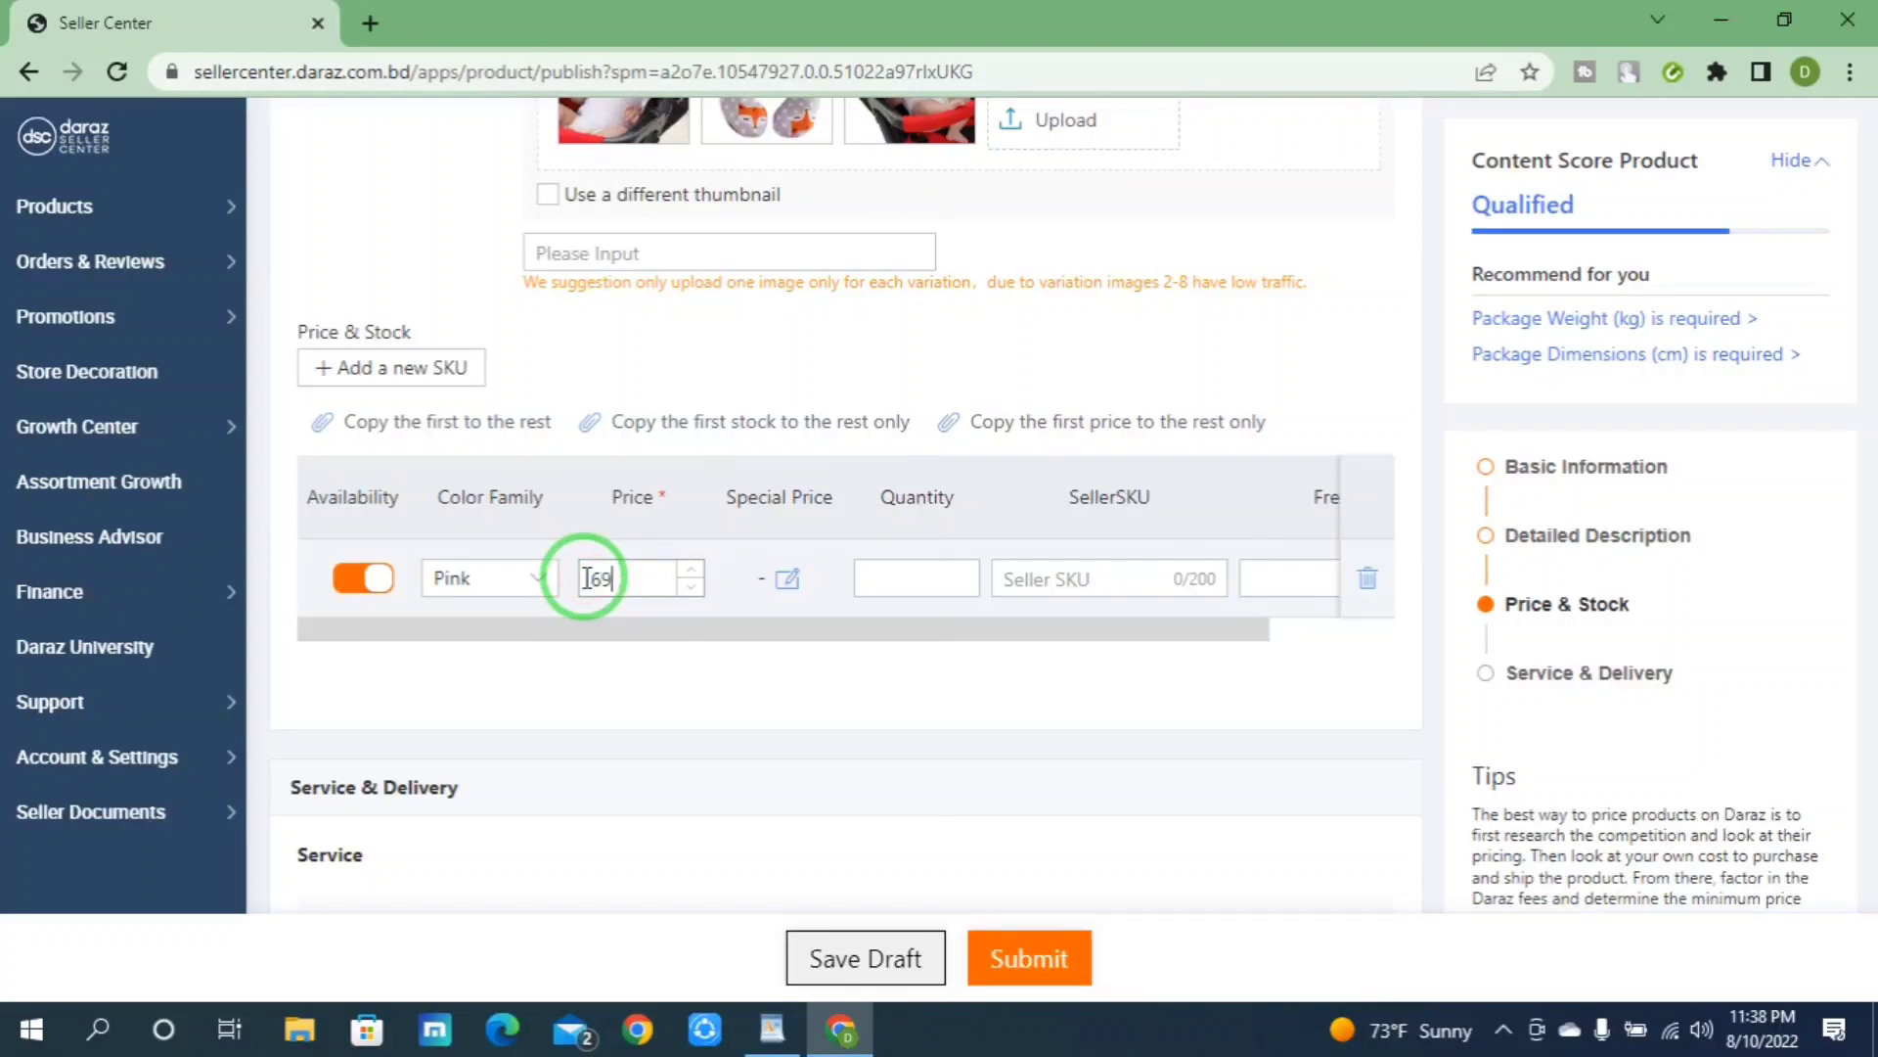
type("0")
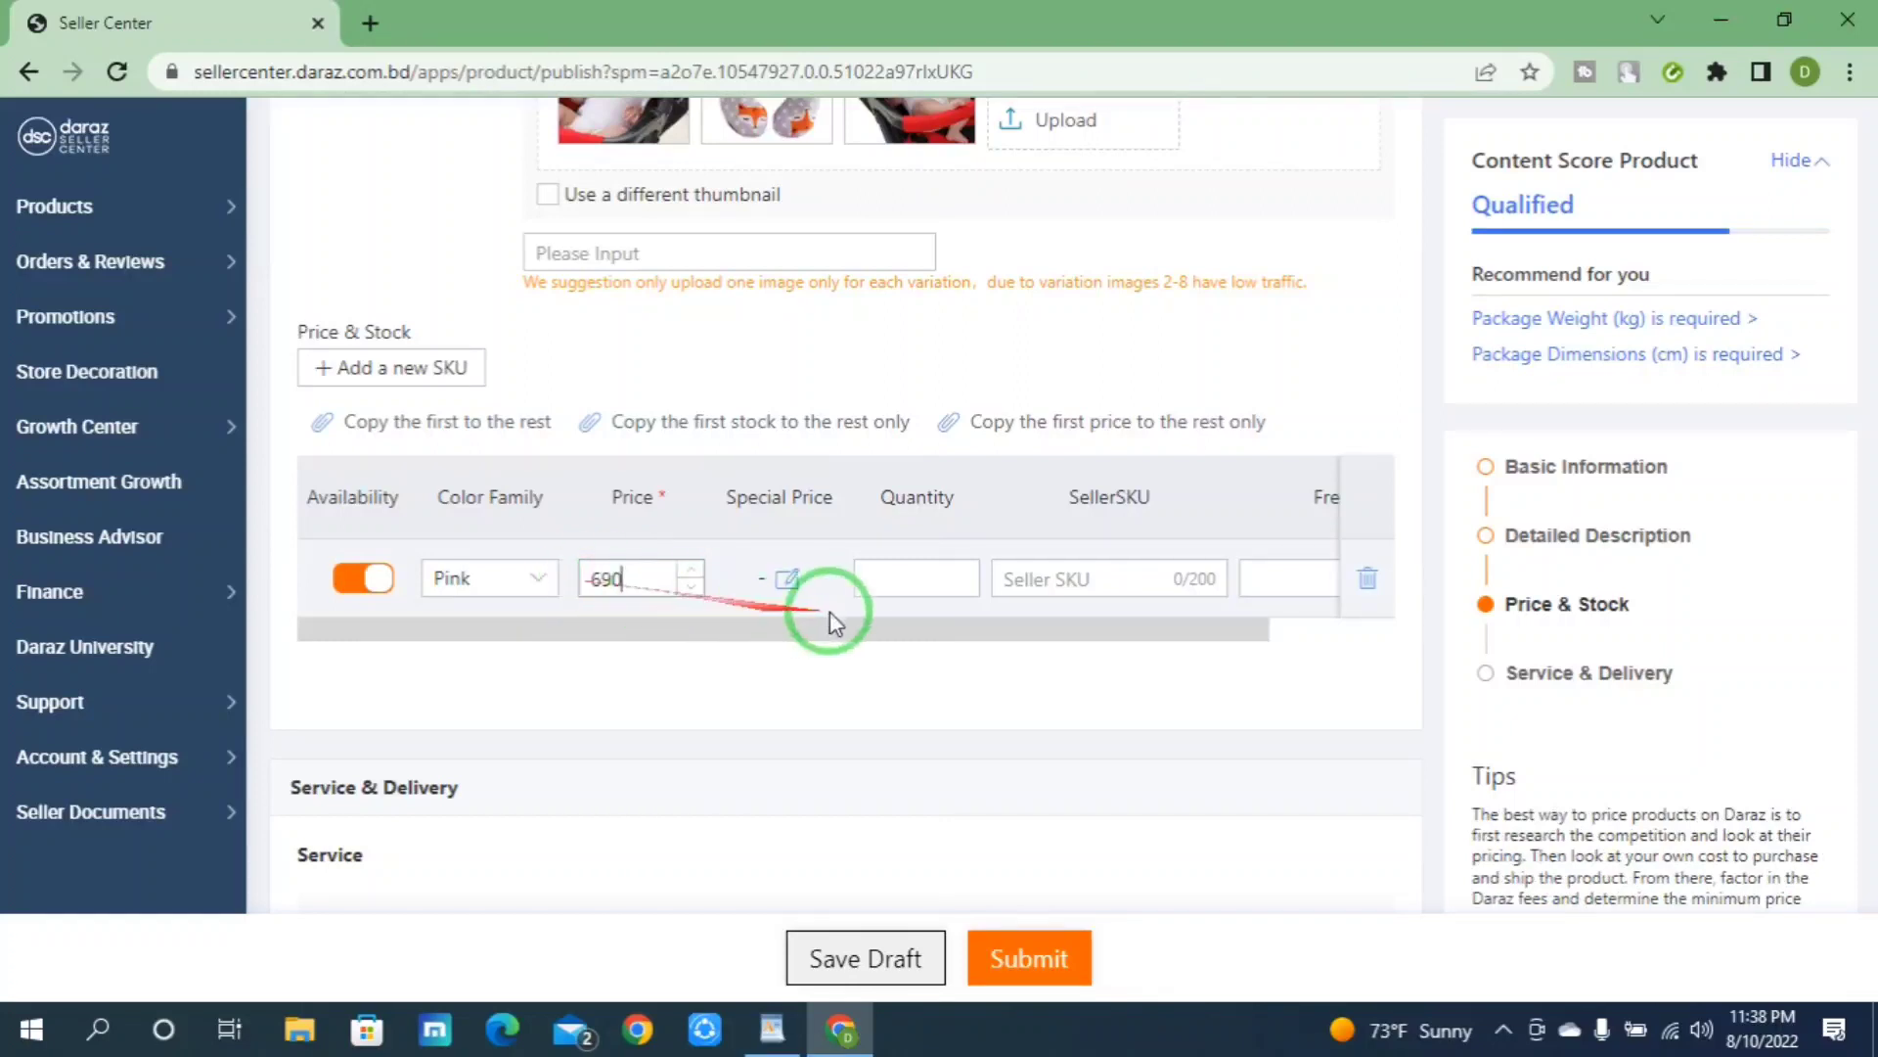
Step: Give the Pink variant a special price of 430 with a promotion period from 2022-08-10 to 2023-09-30
left_click(787, 580)
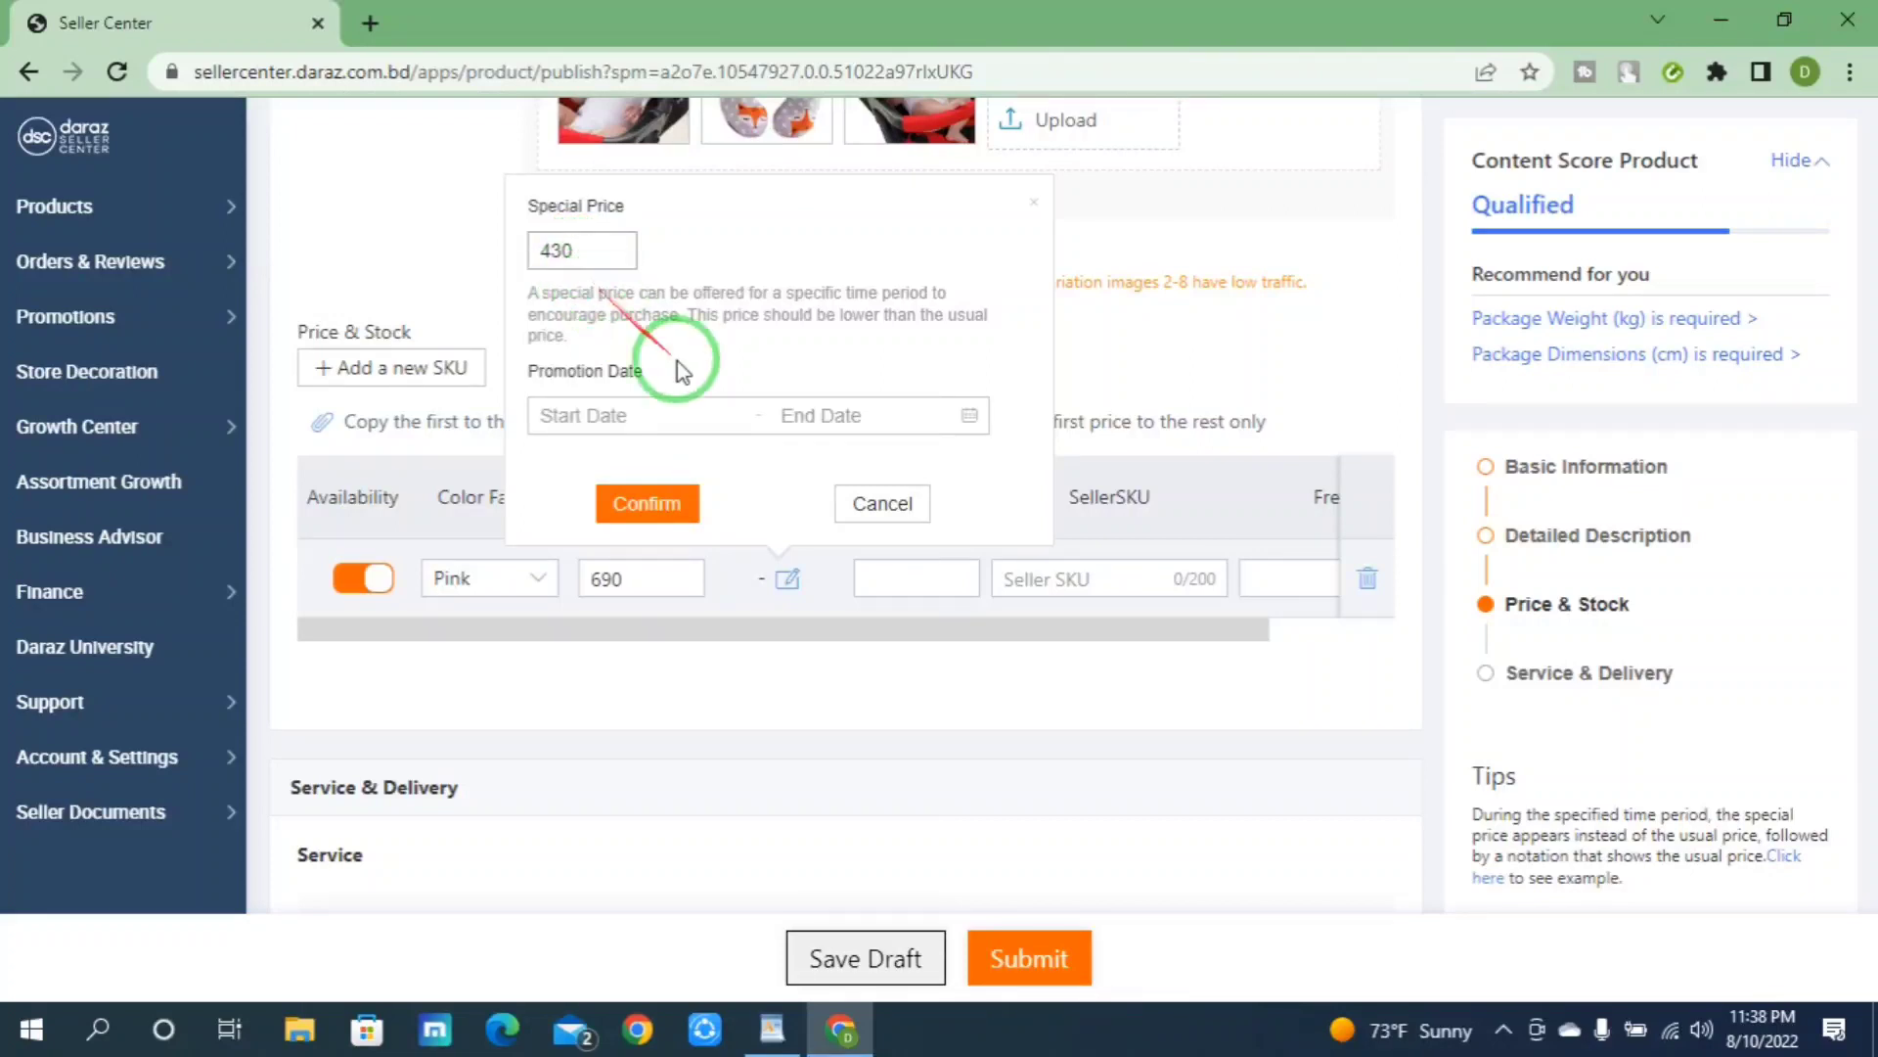
left_click(629, 415)
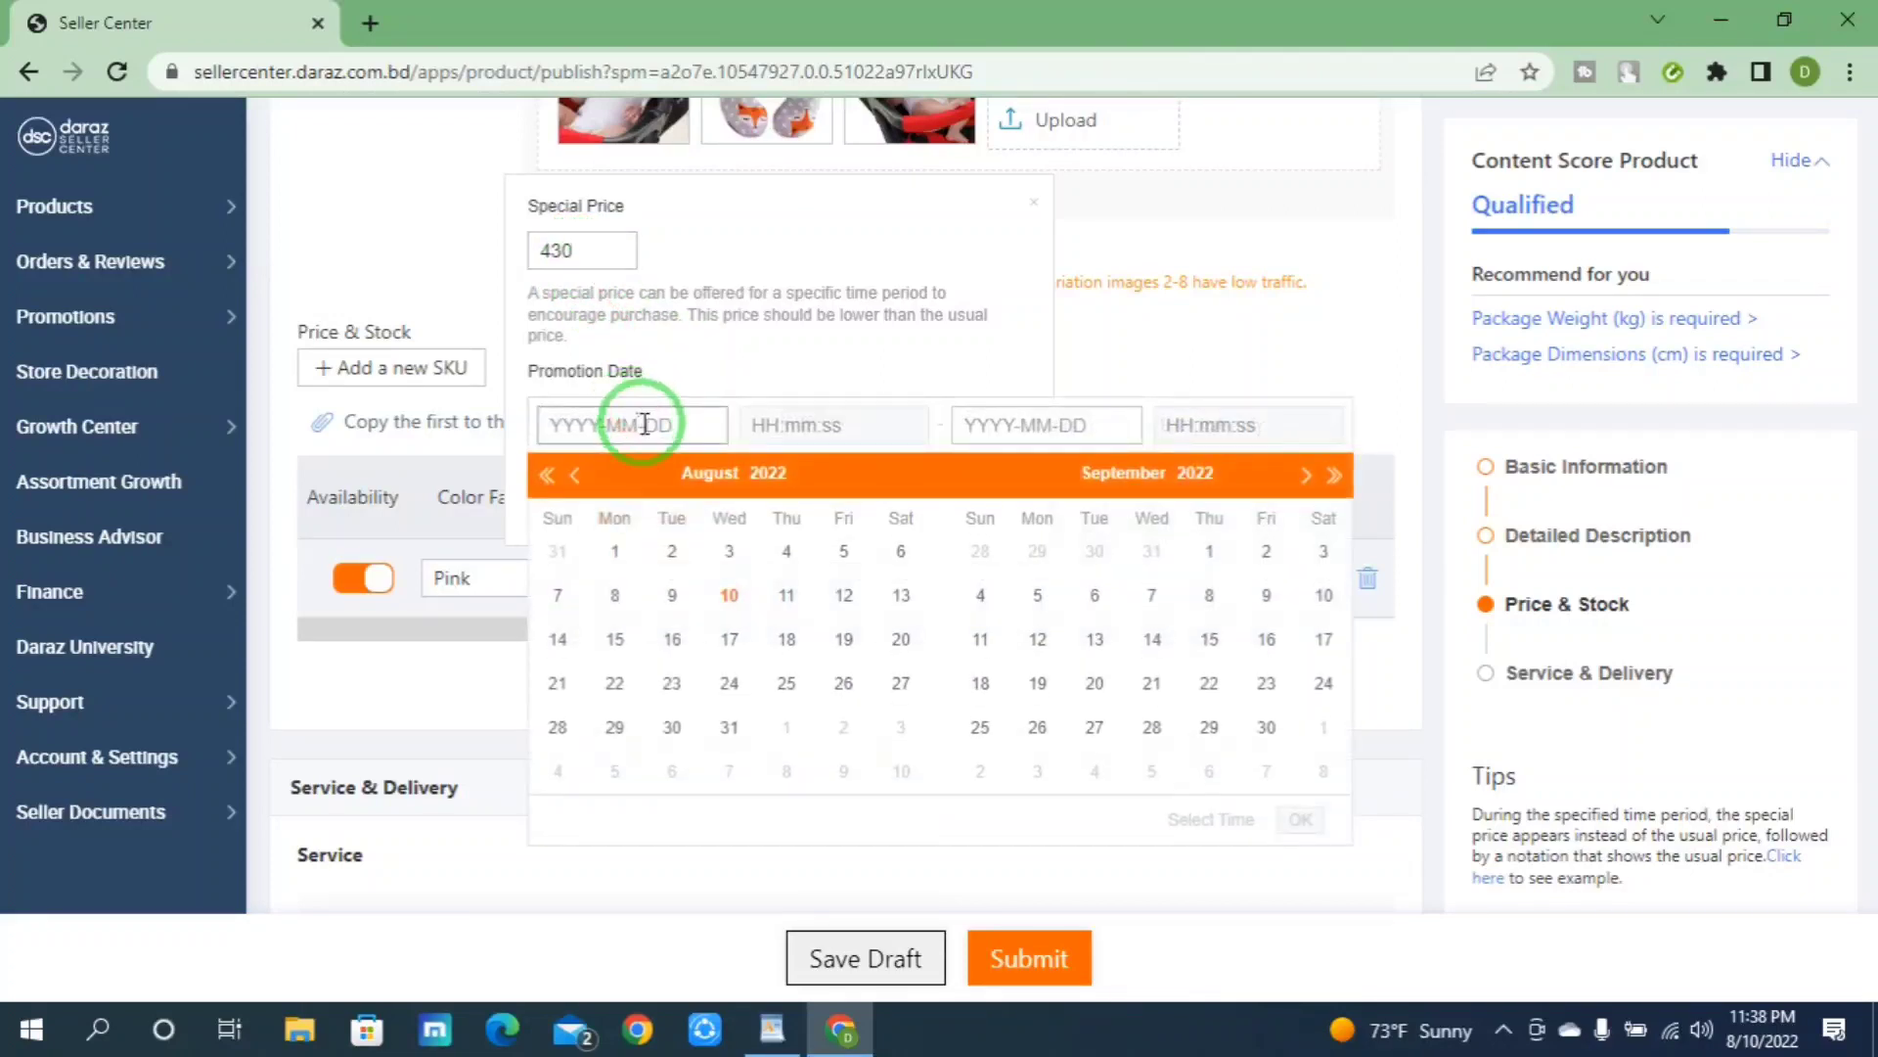
left_click(732, 596)
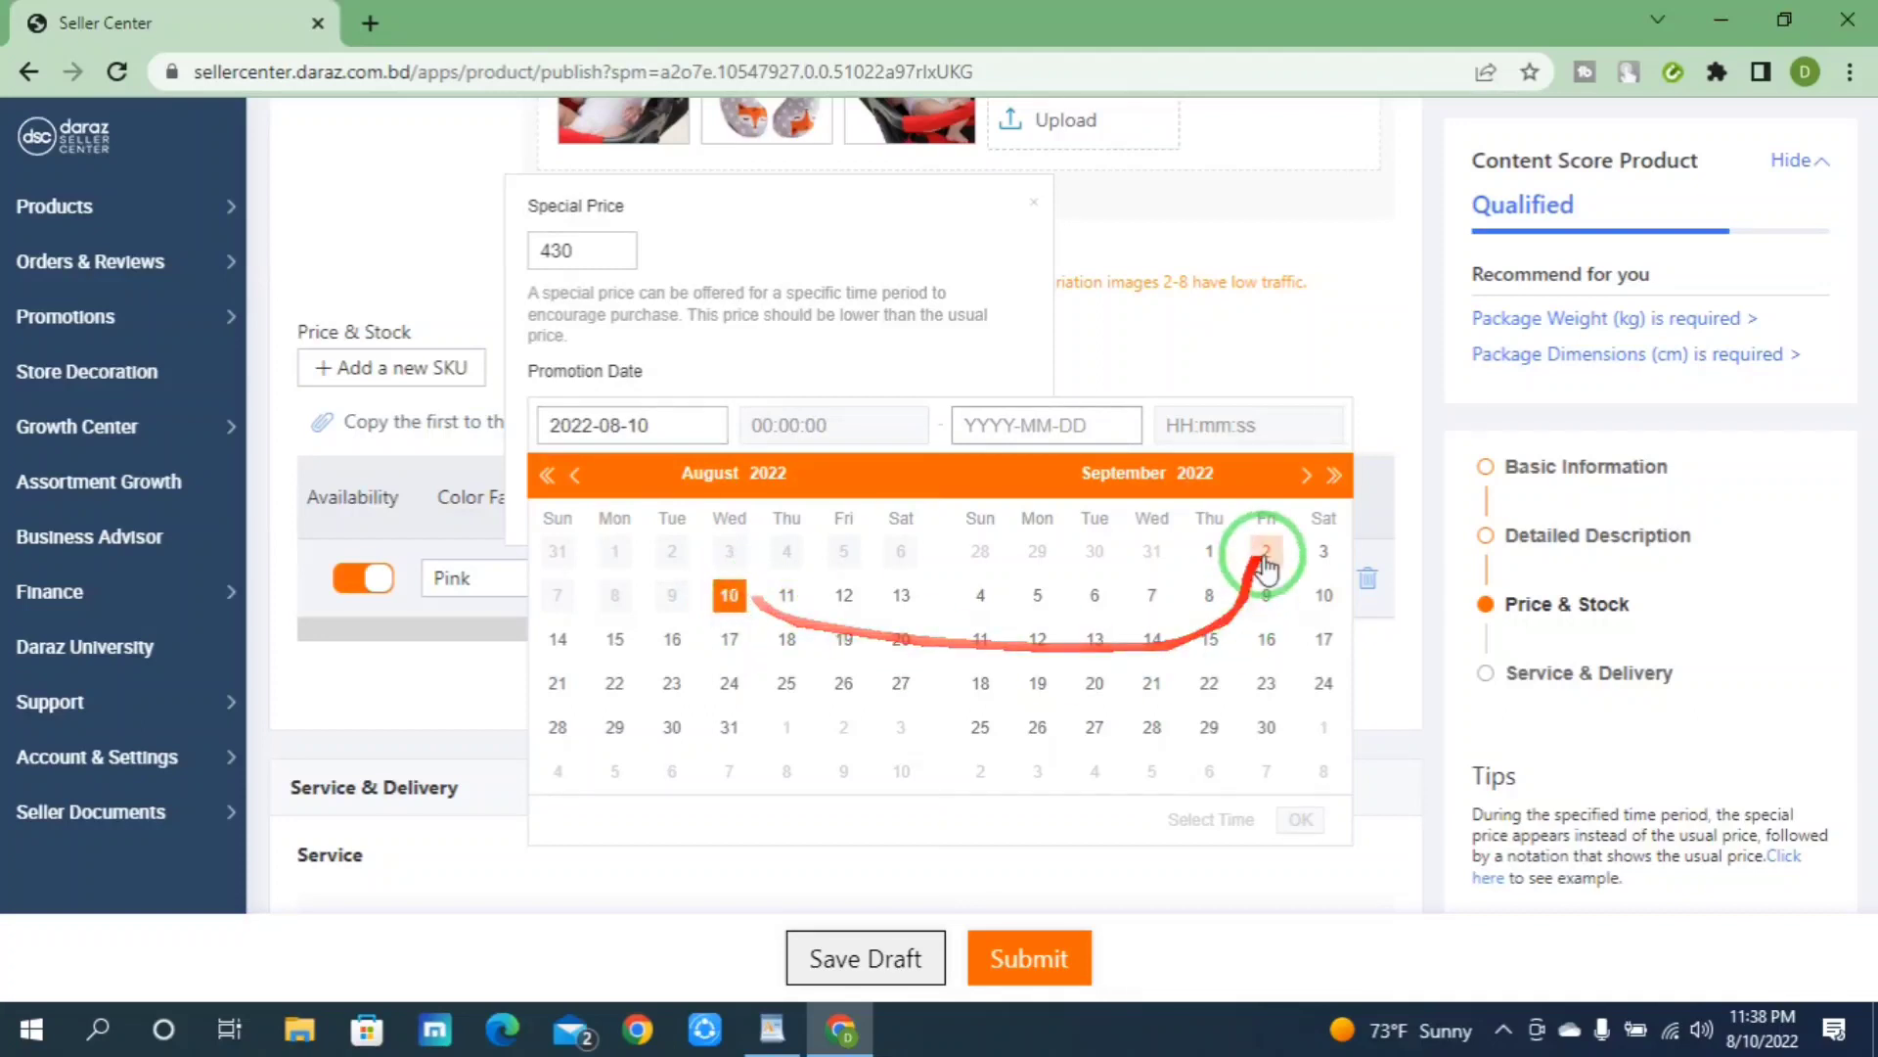
left_click(1334, 476)
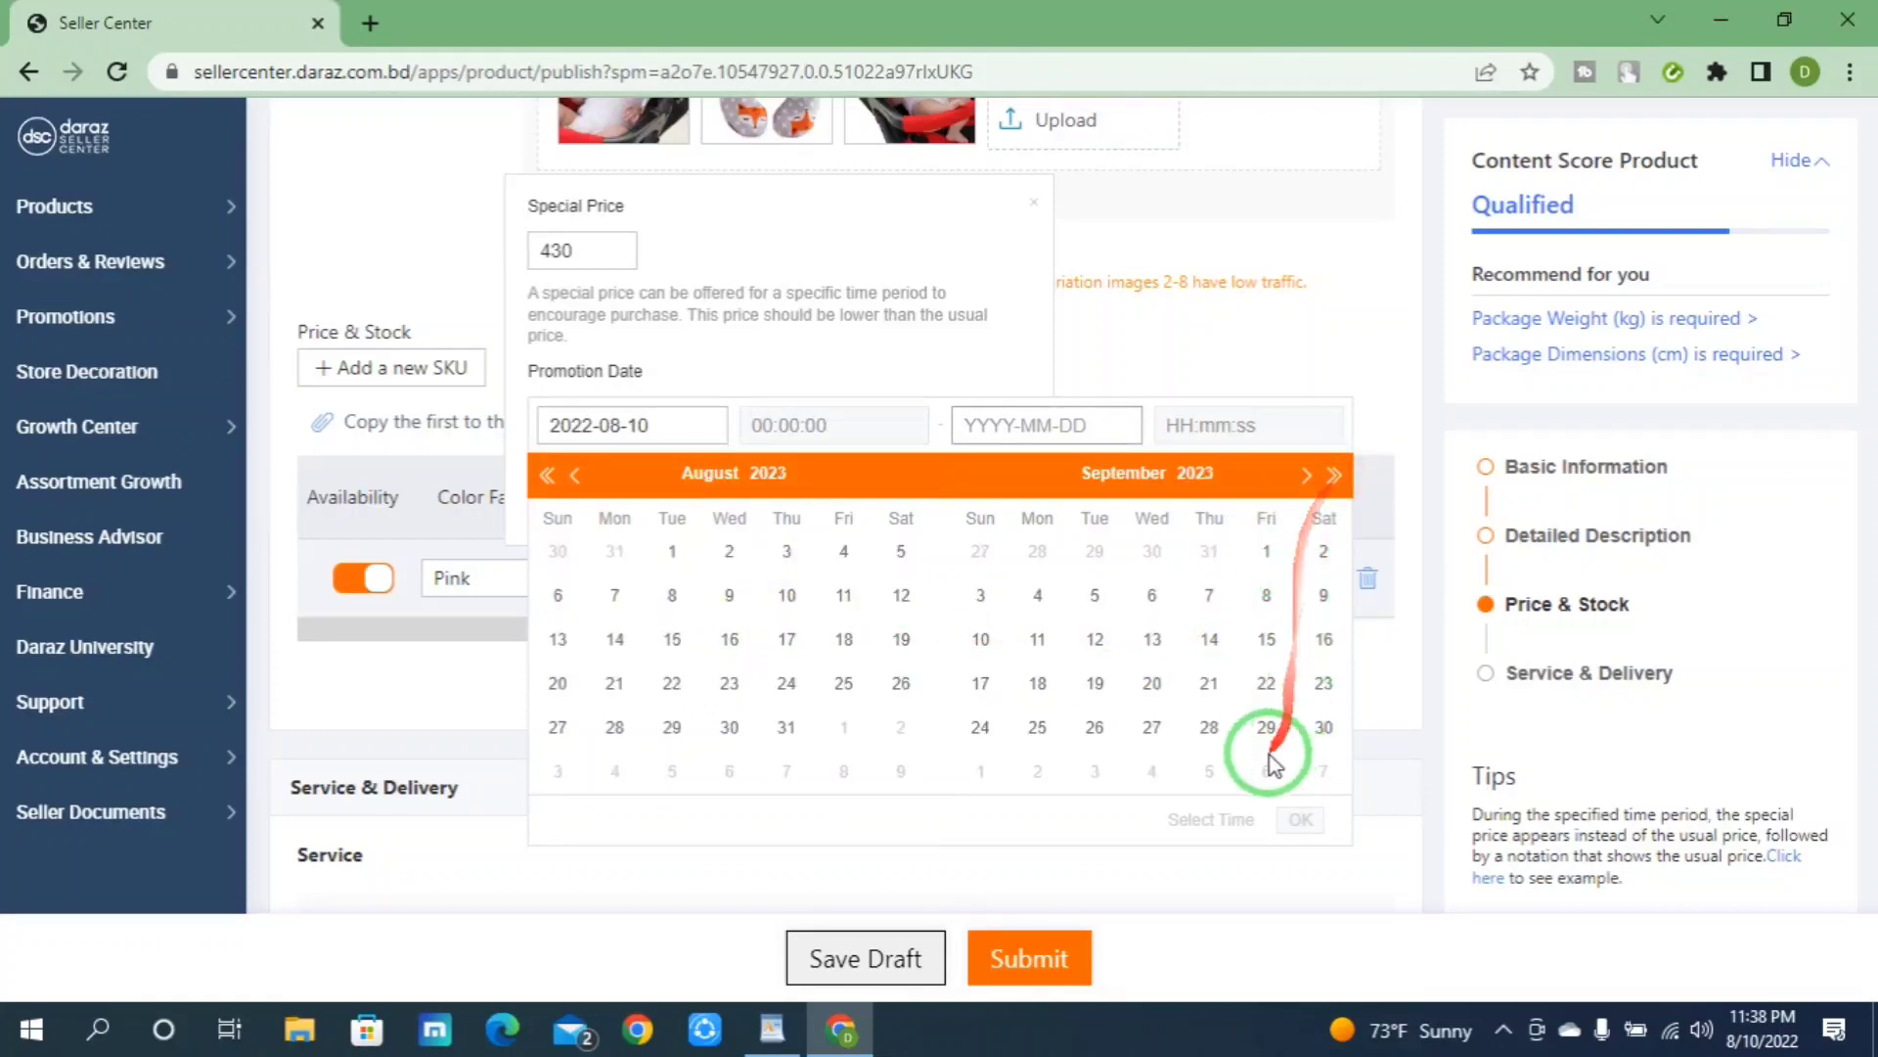
left_click(1331, 726)
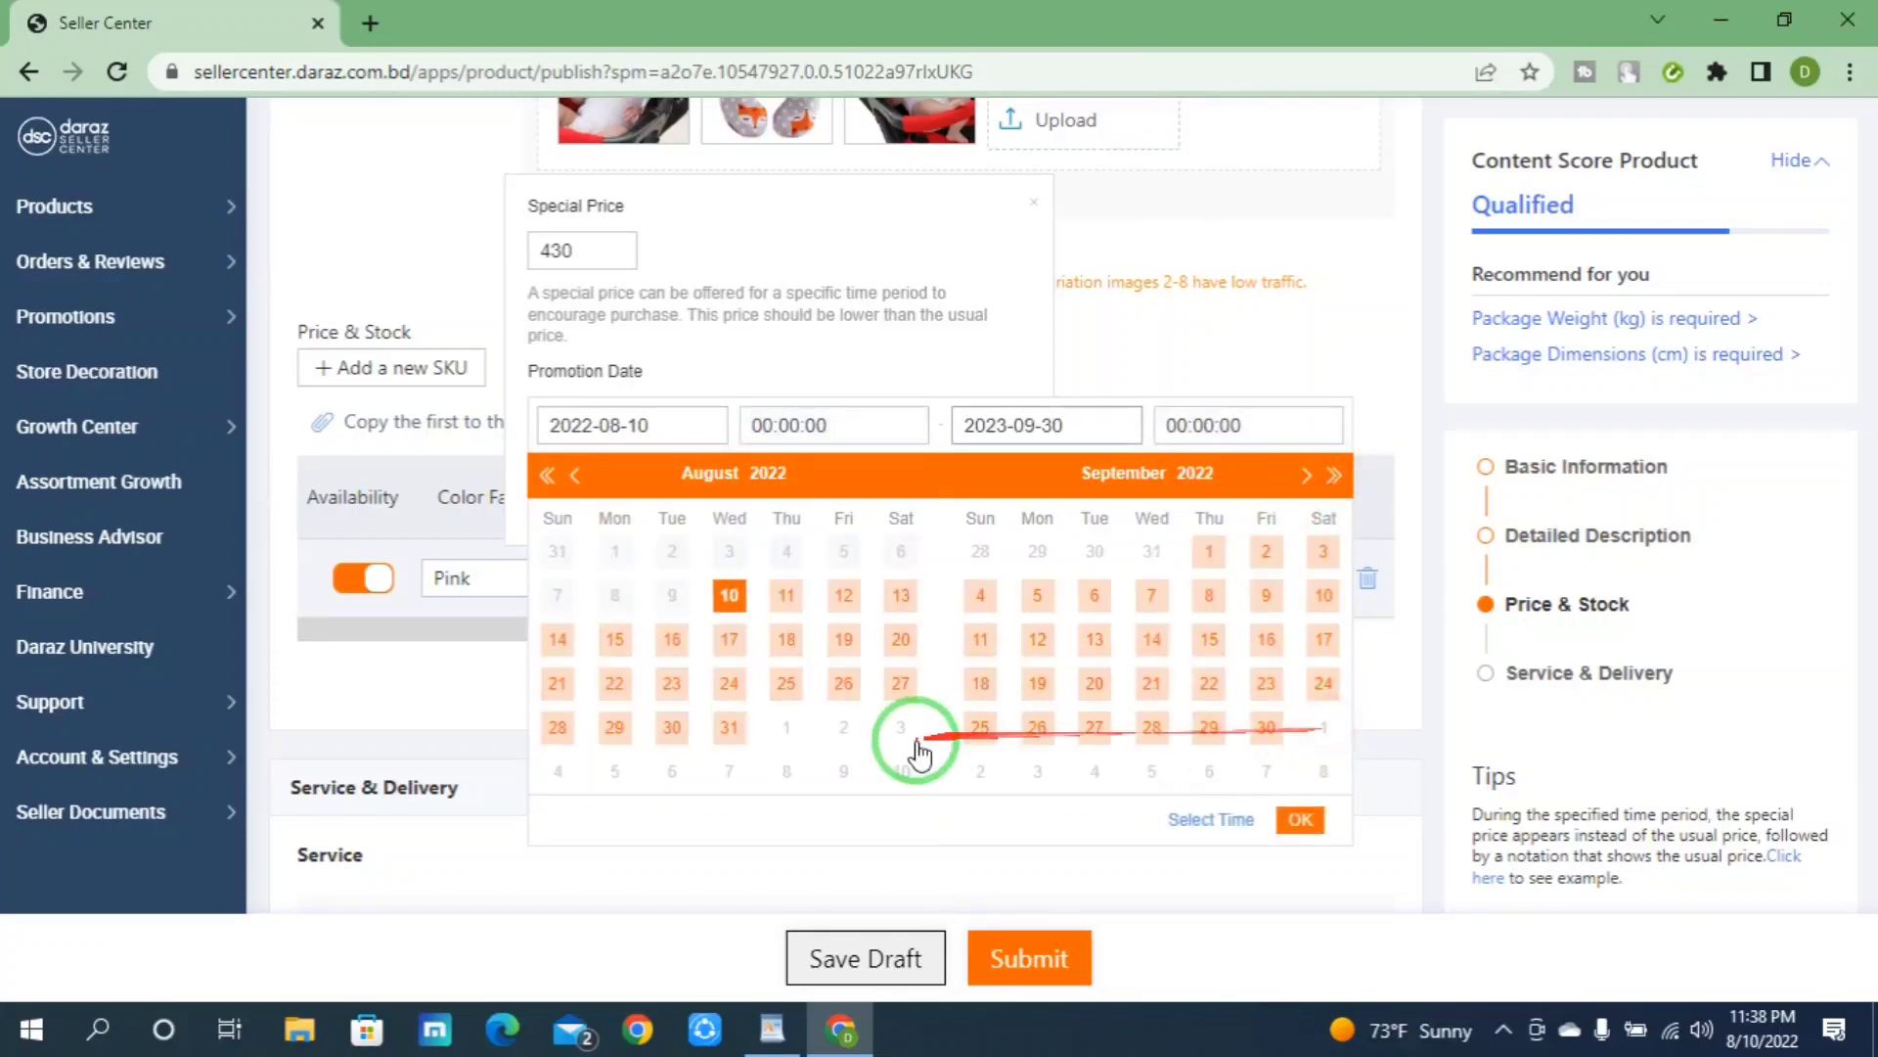
left_click(1301, 819)
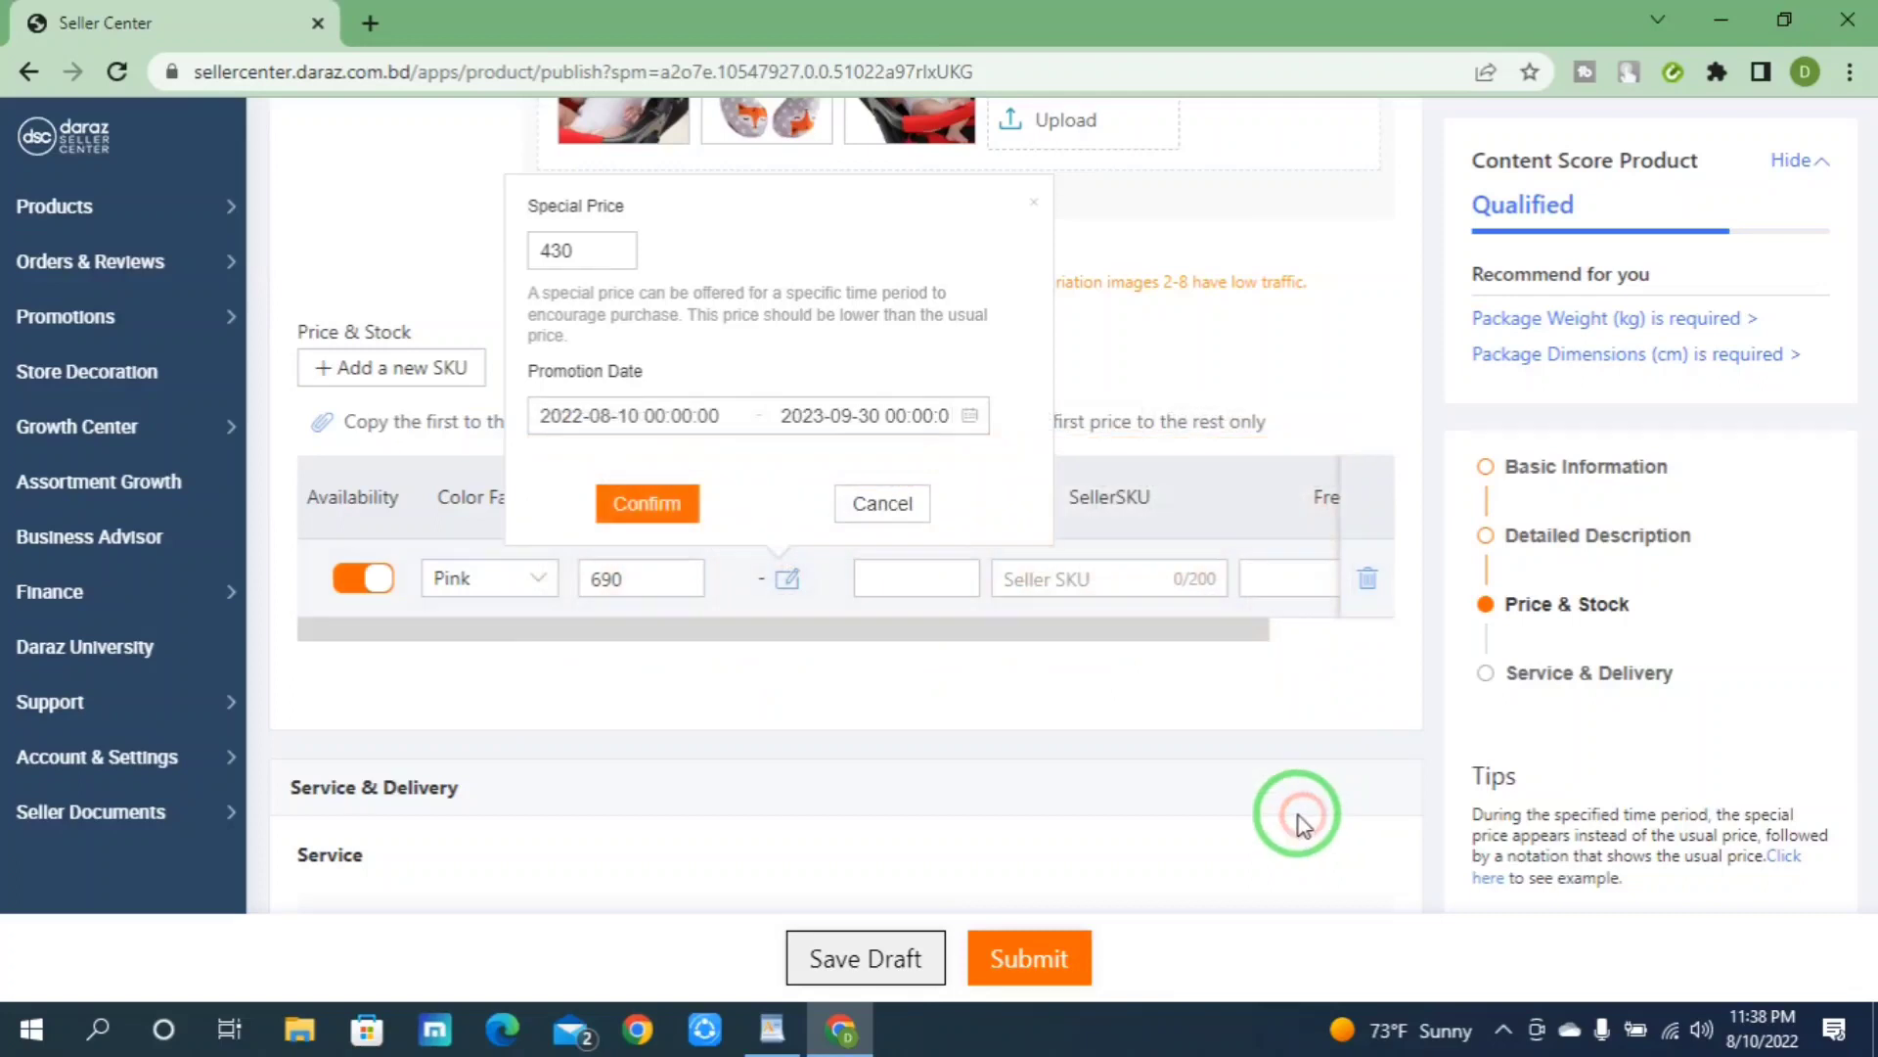
left_click(645, 505)
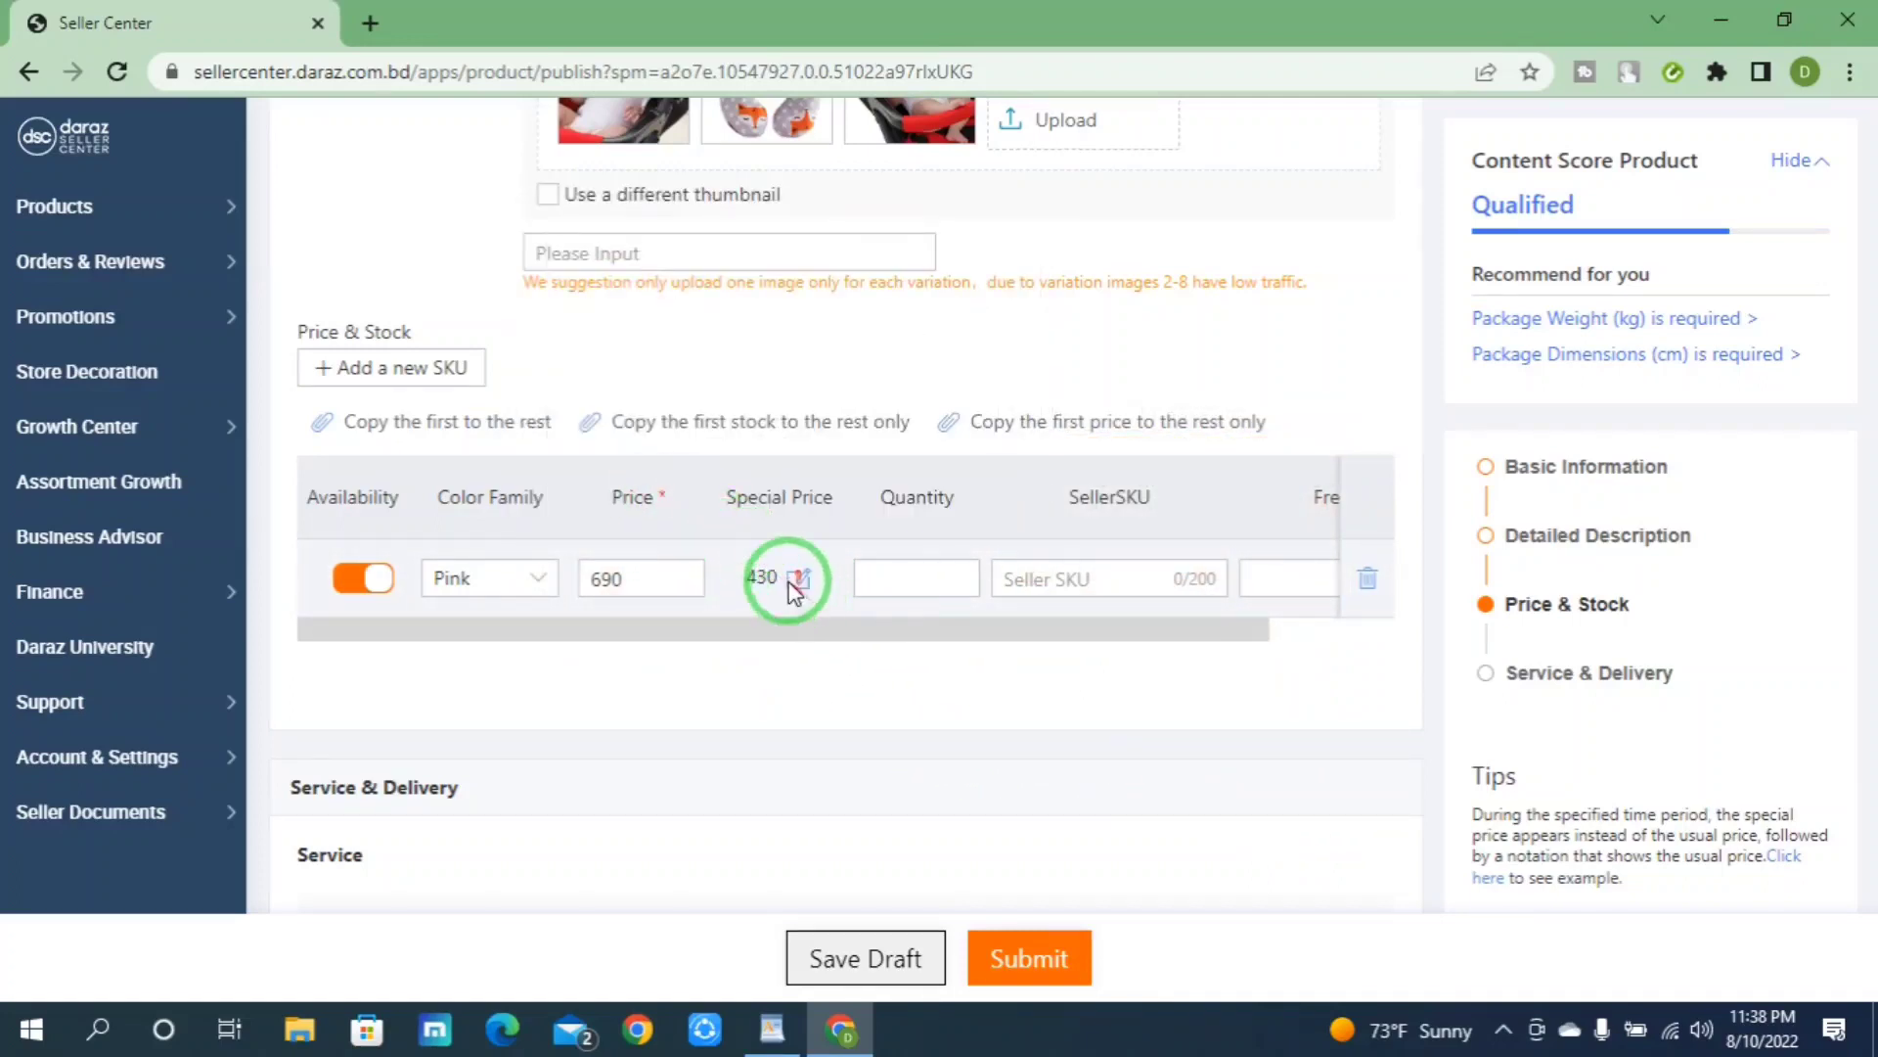
Step: Set the Pink variant's stock quantity to 1
left_click(896, 580)
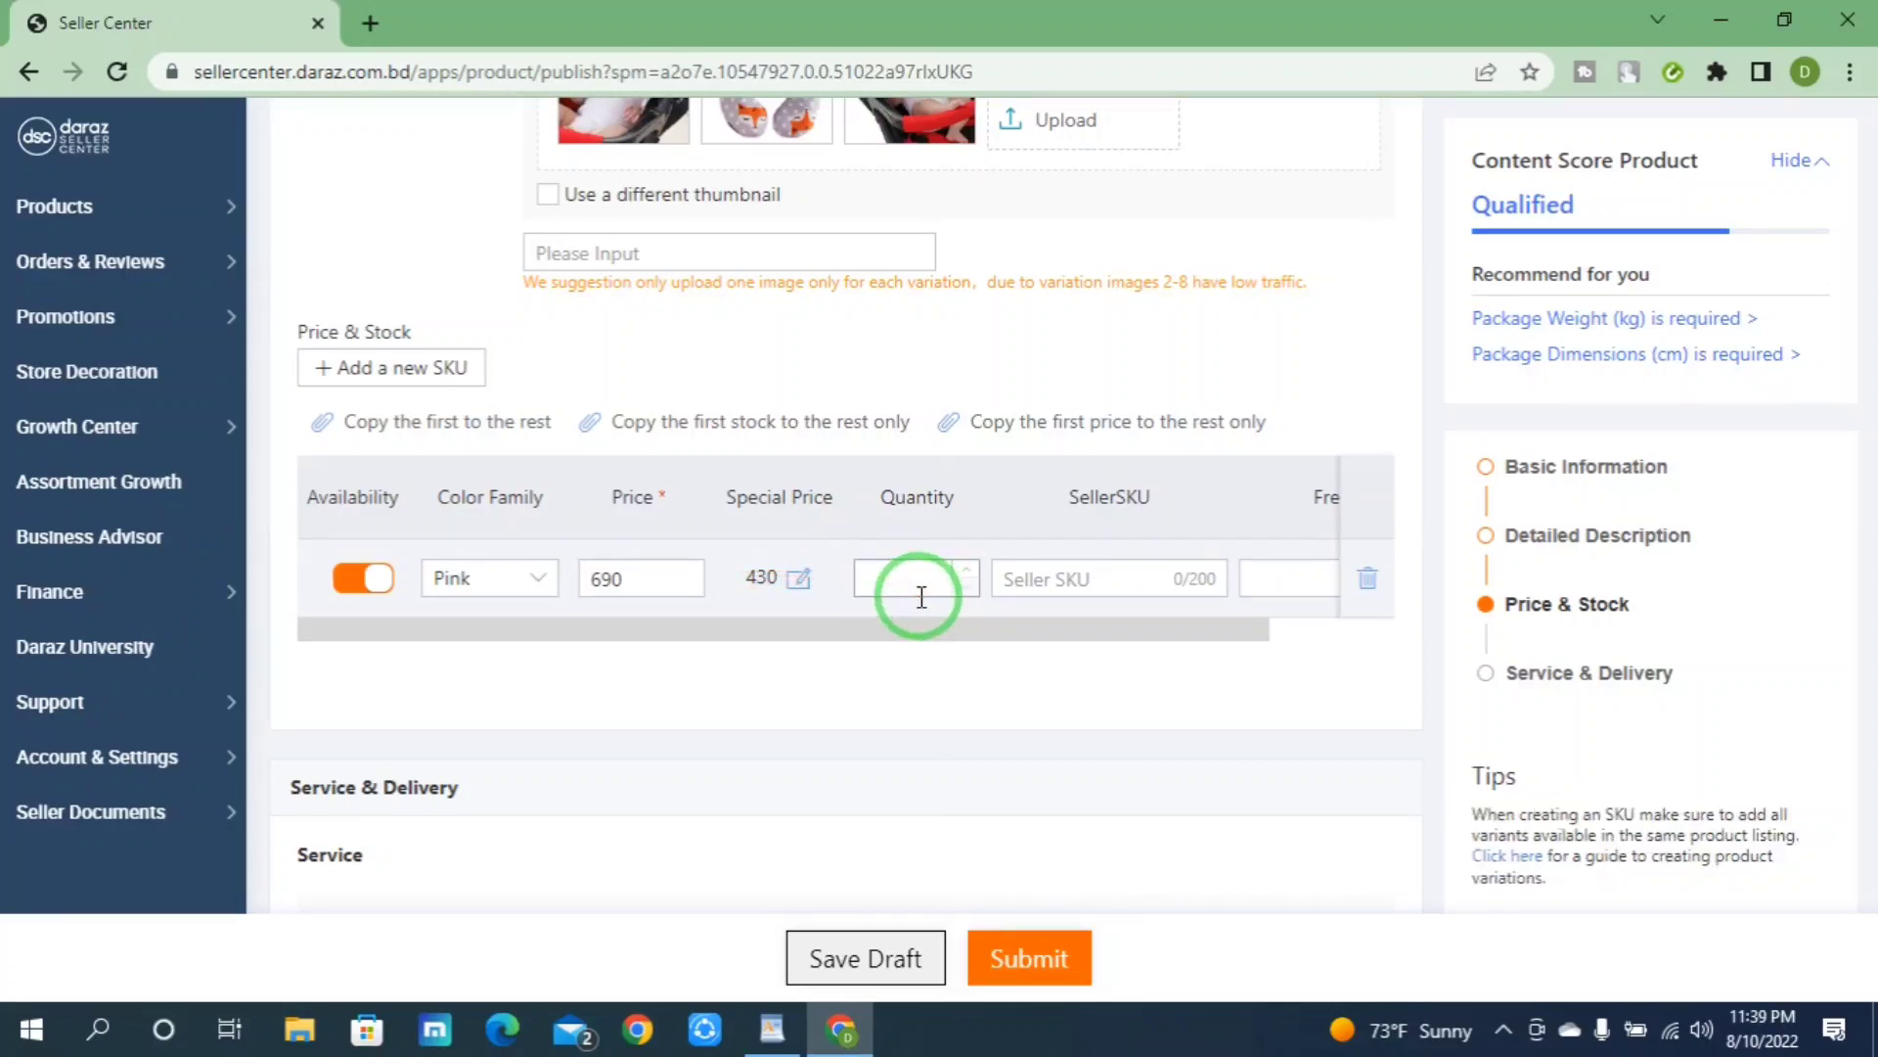
left_click_drag(901, 629, 1037, 641)
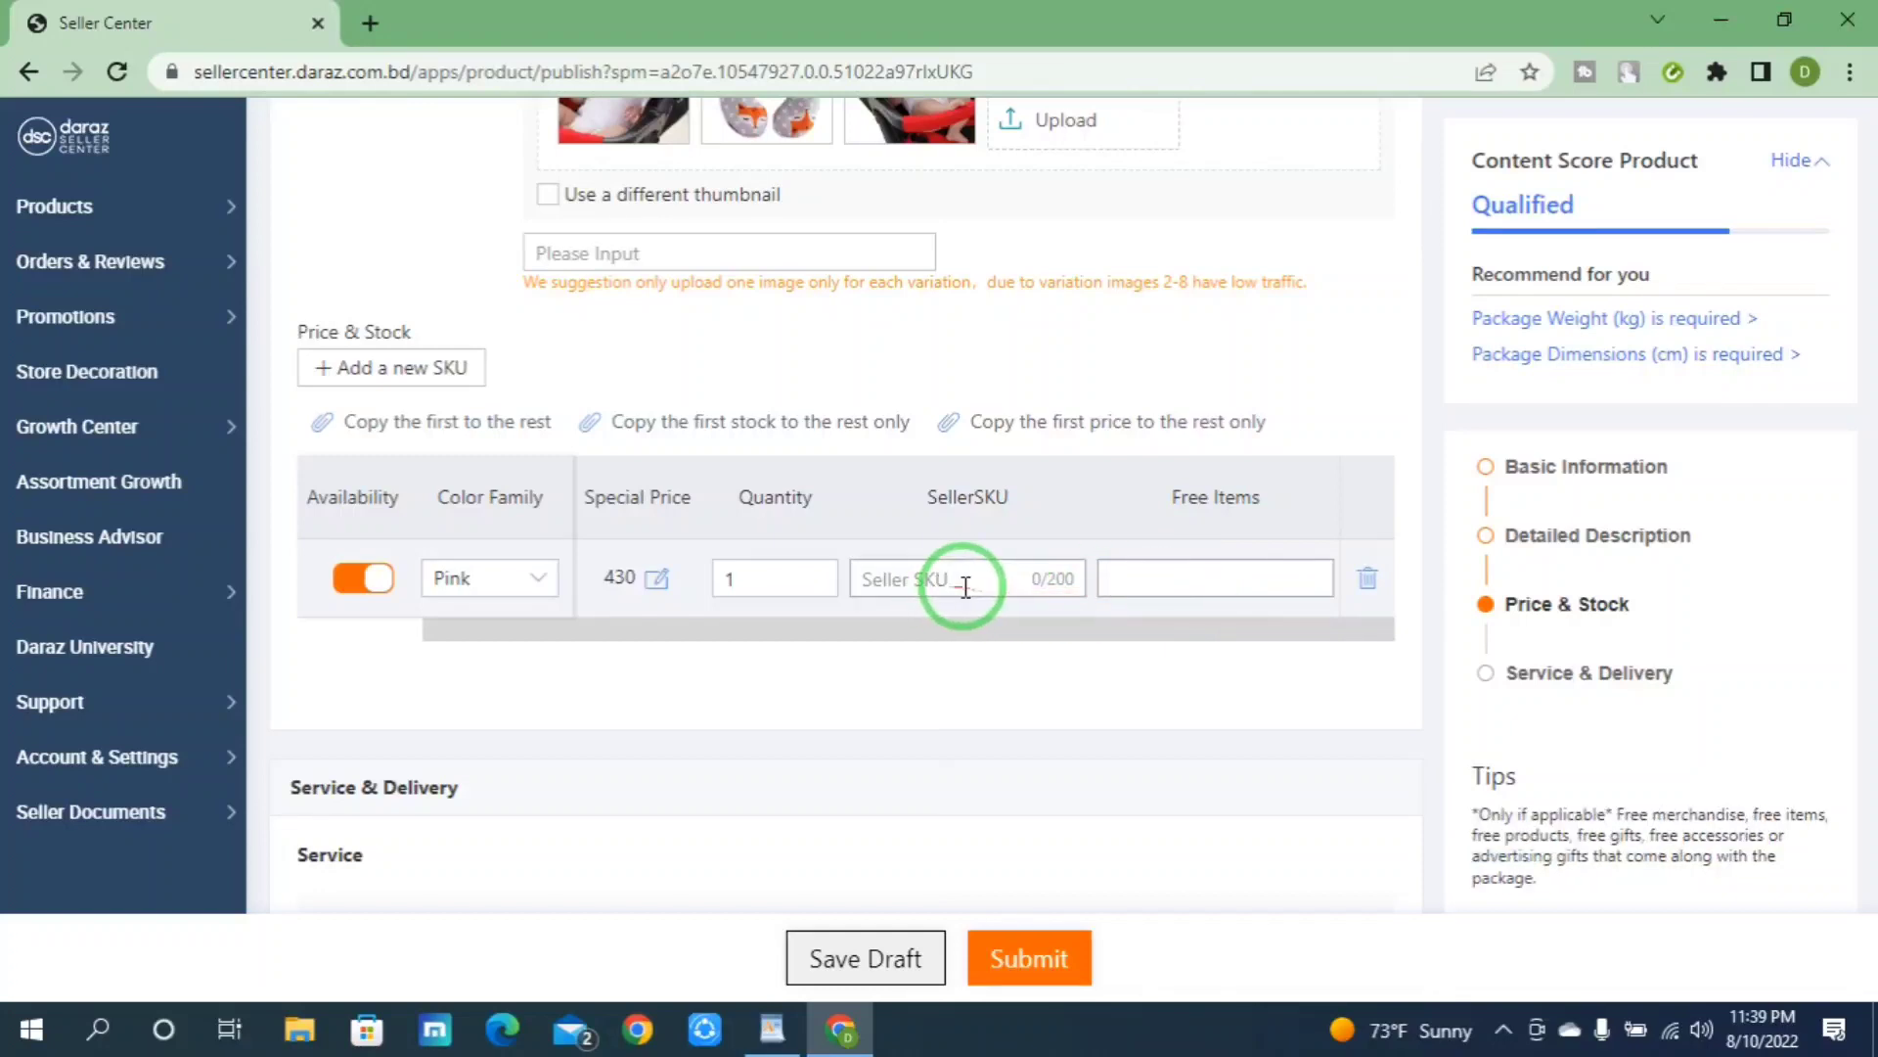
Step: Set the package weight to 0.001 kg and the package dimensions to 10 × 10 × 5 cm
left_click_drag(956, 629, 694, 641)
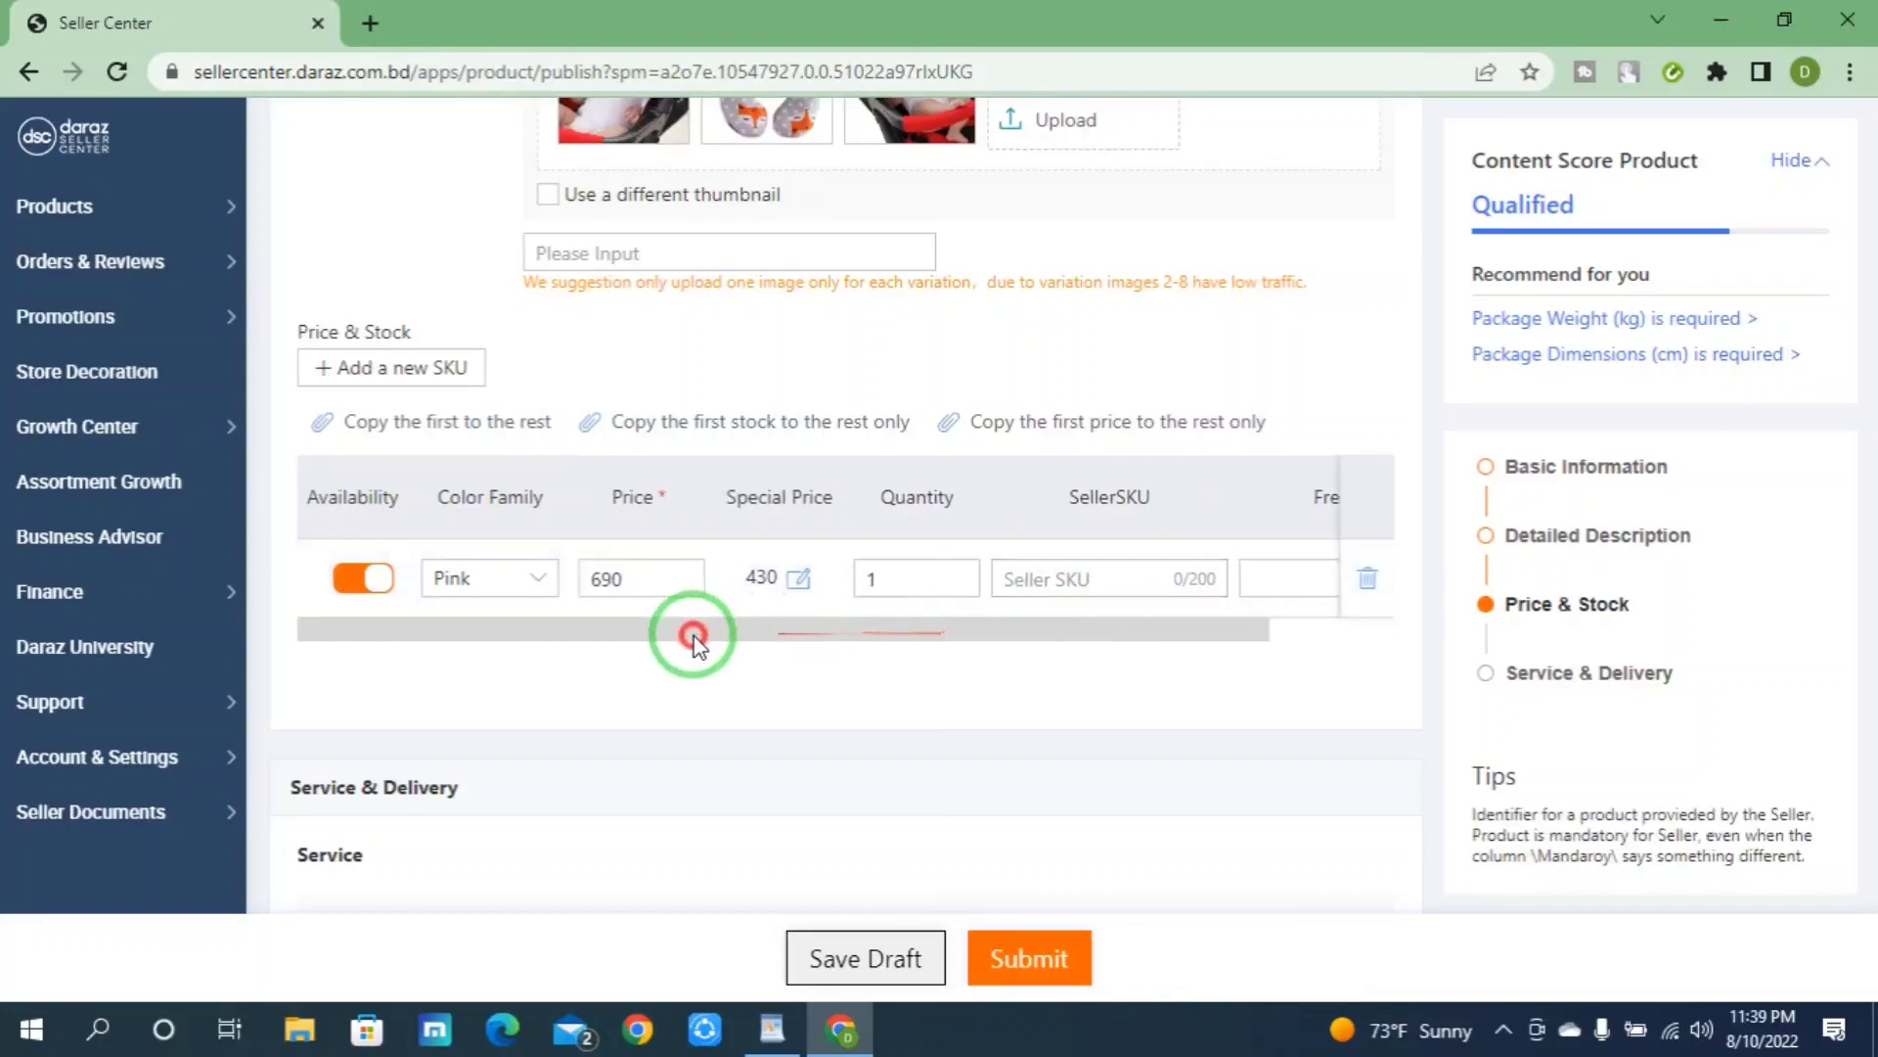
scroll(806, 671, "down", 4)
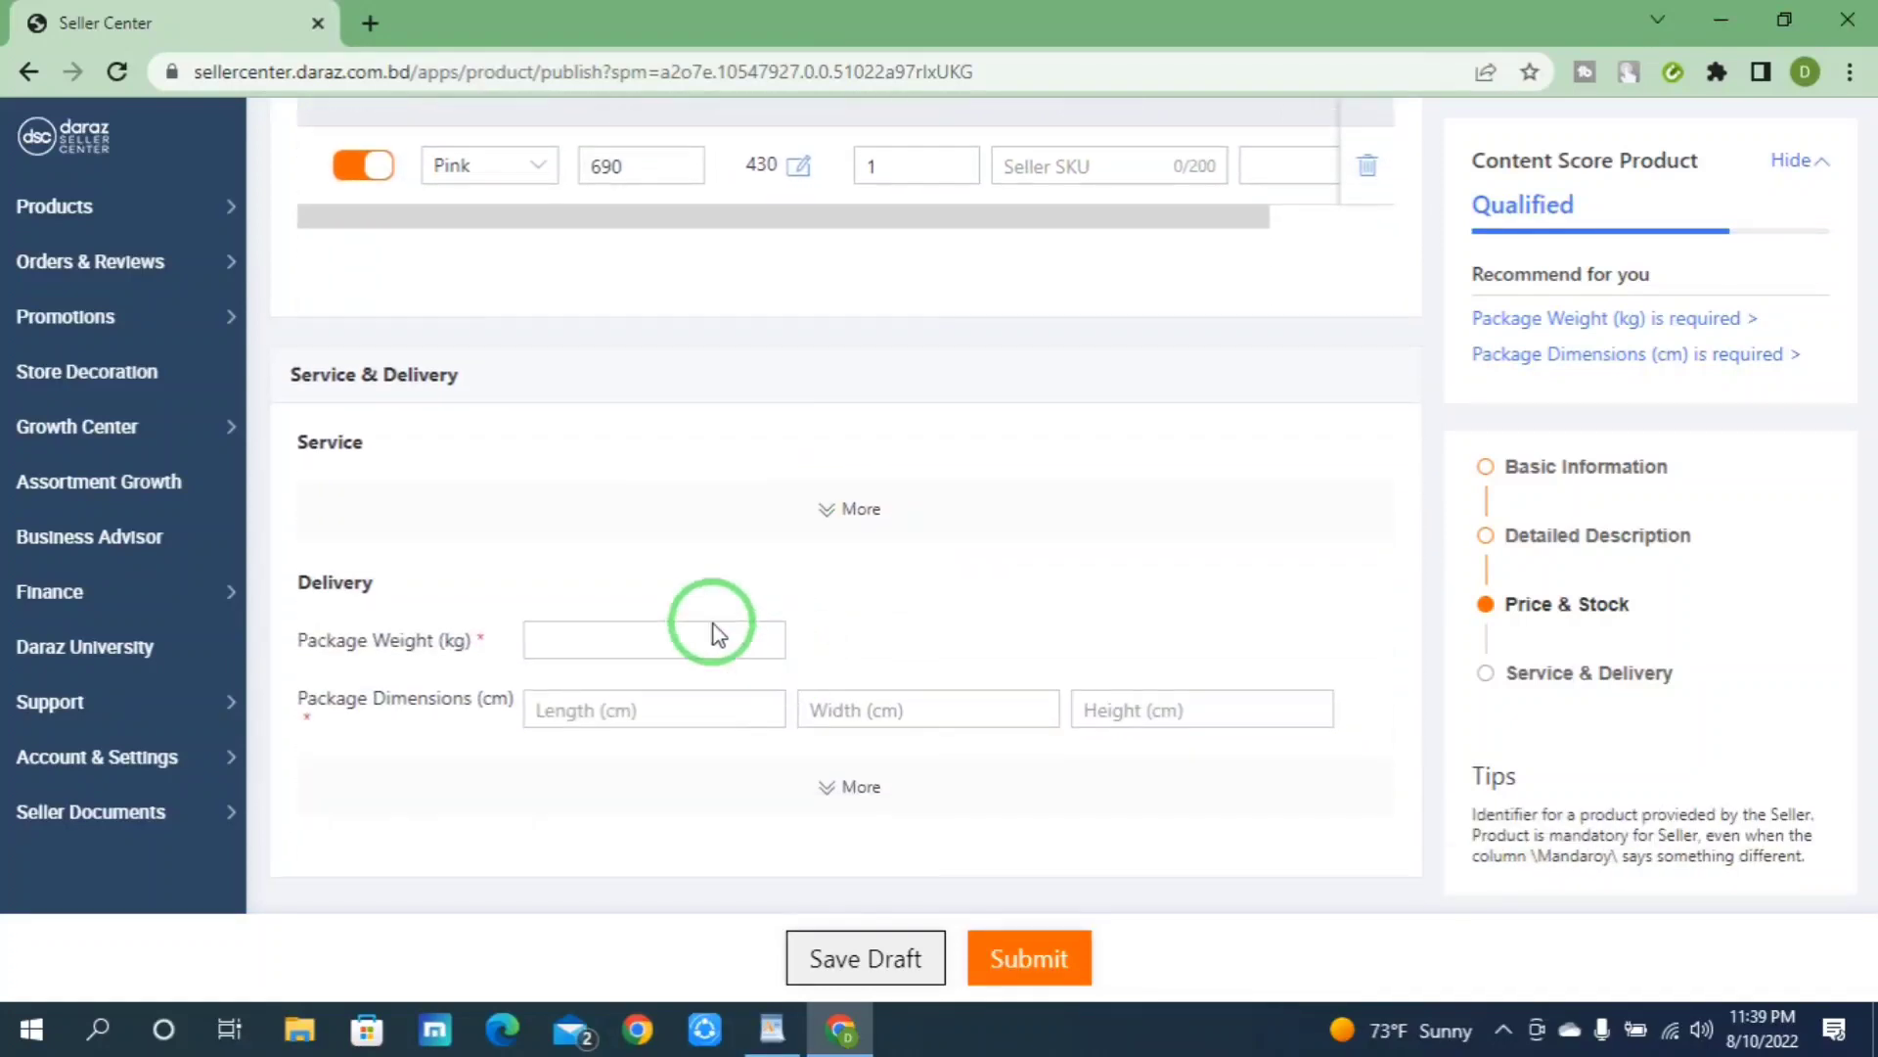
scroll(759, 543, "down", 1)
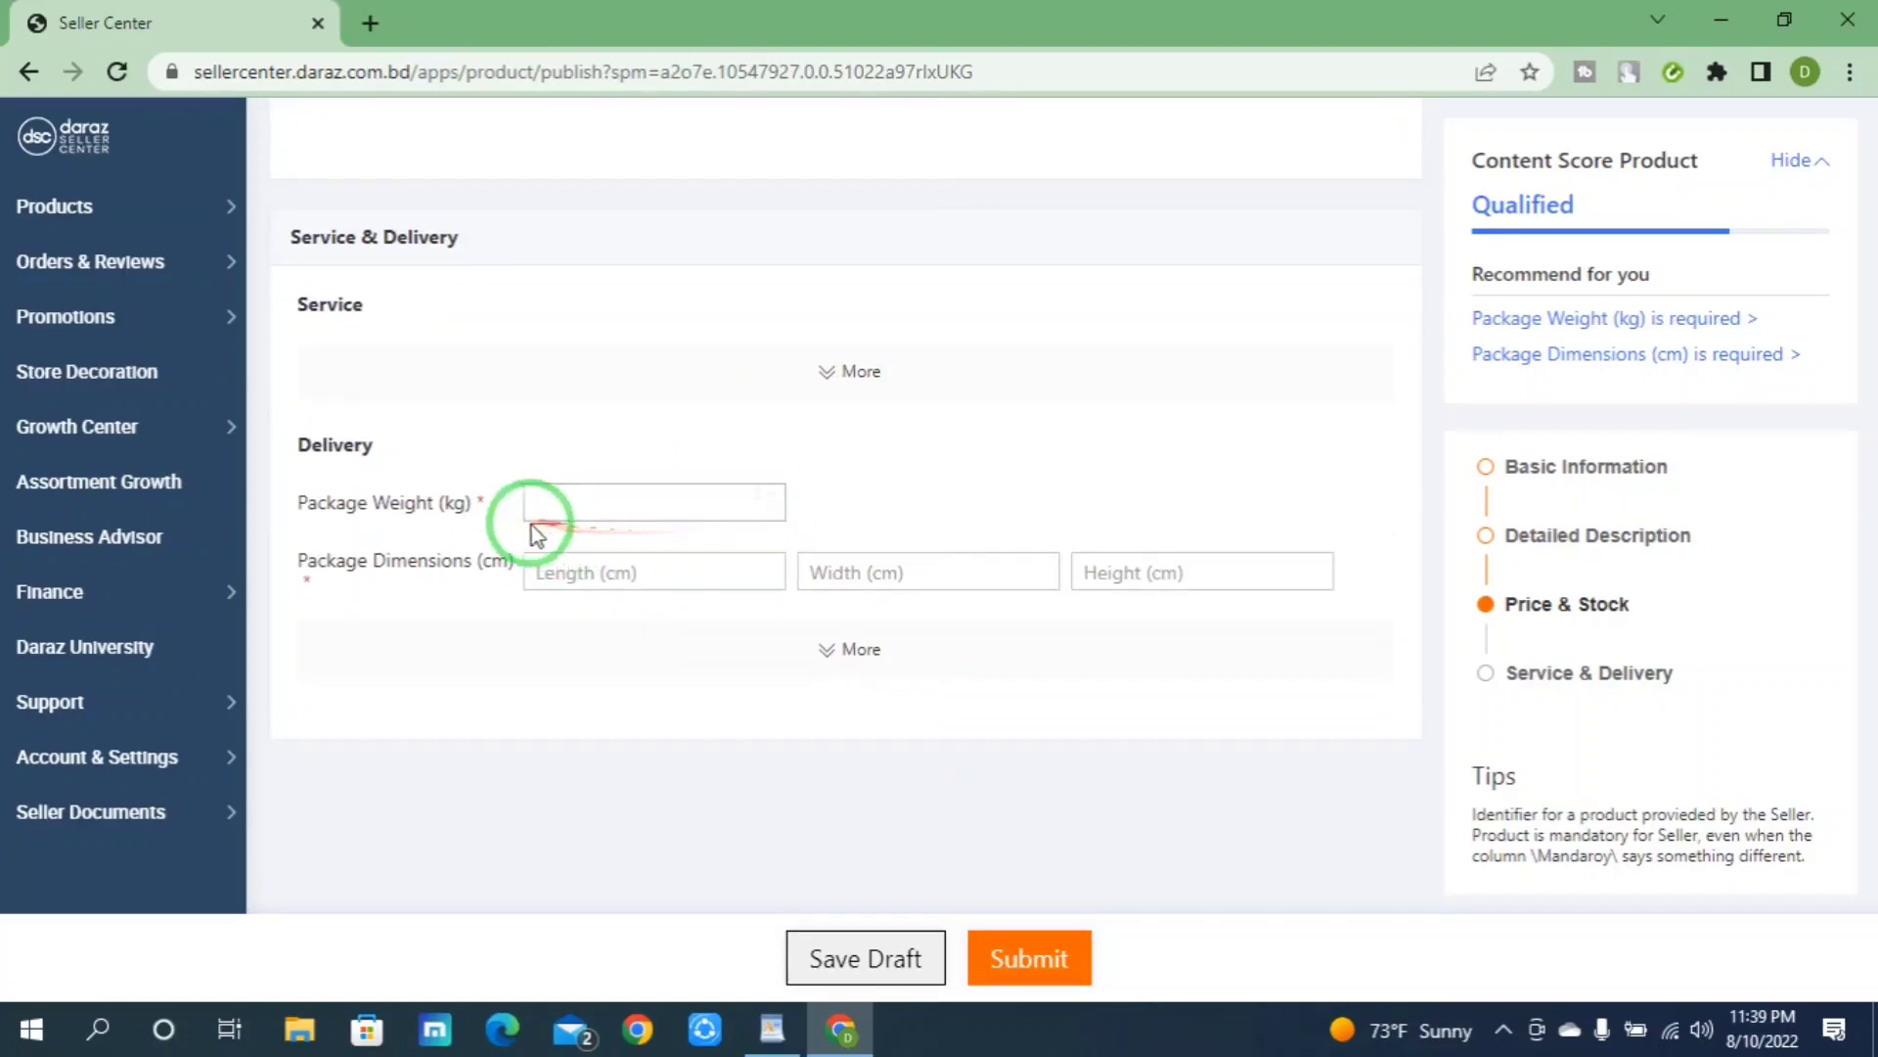
left_click(572, 500)
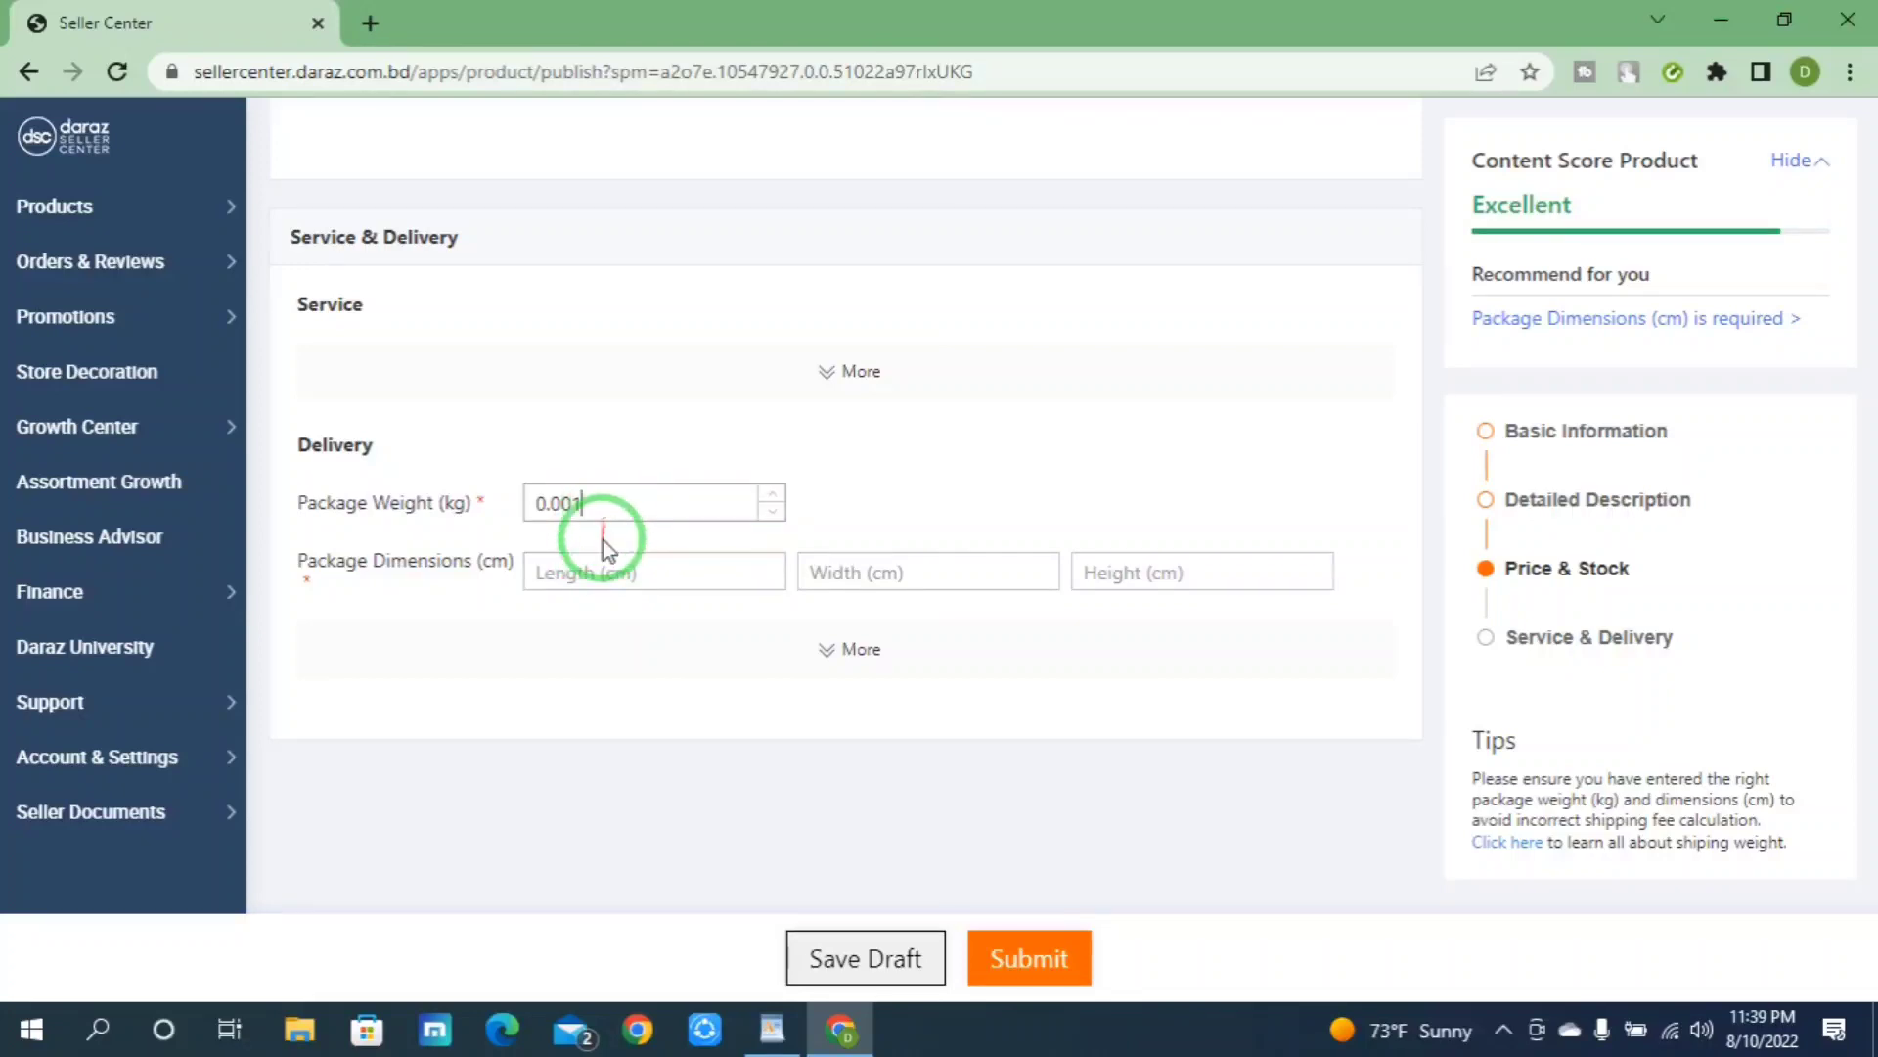
left_click(580, 579)
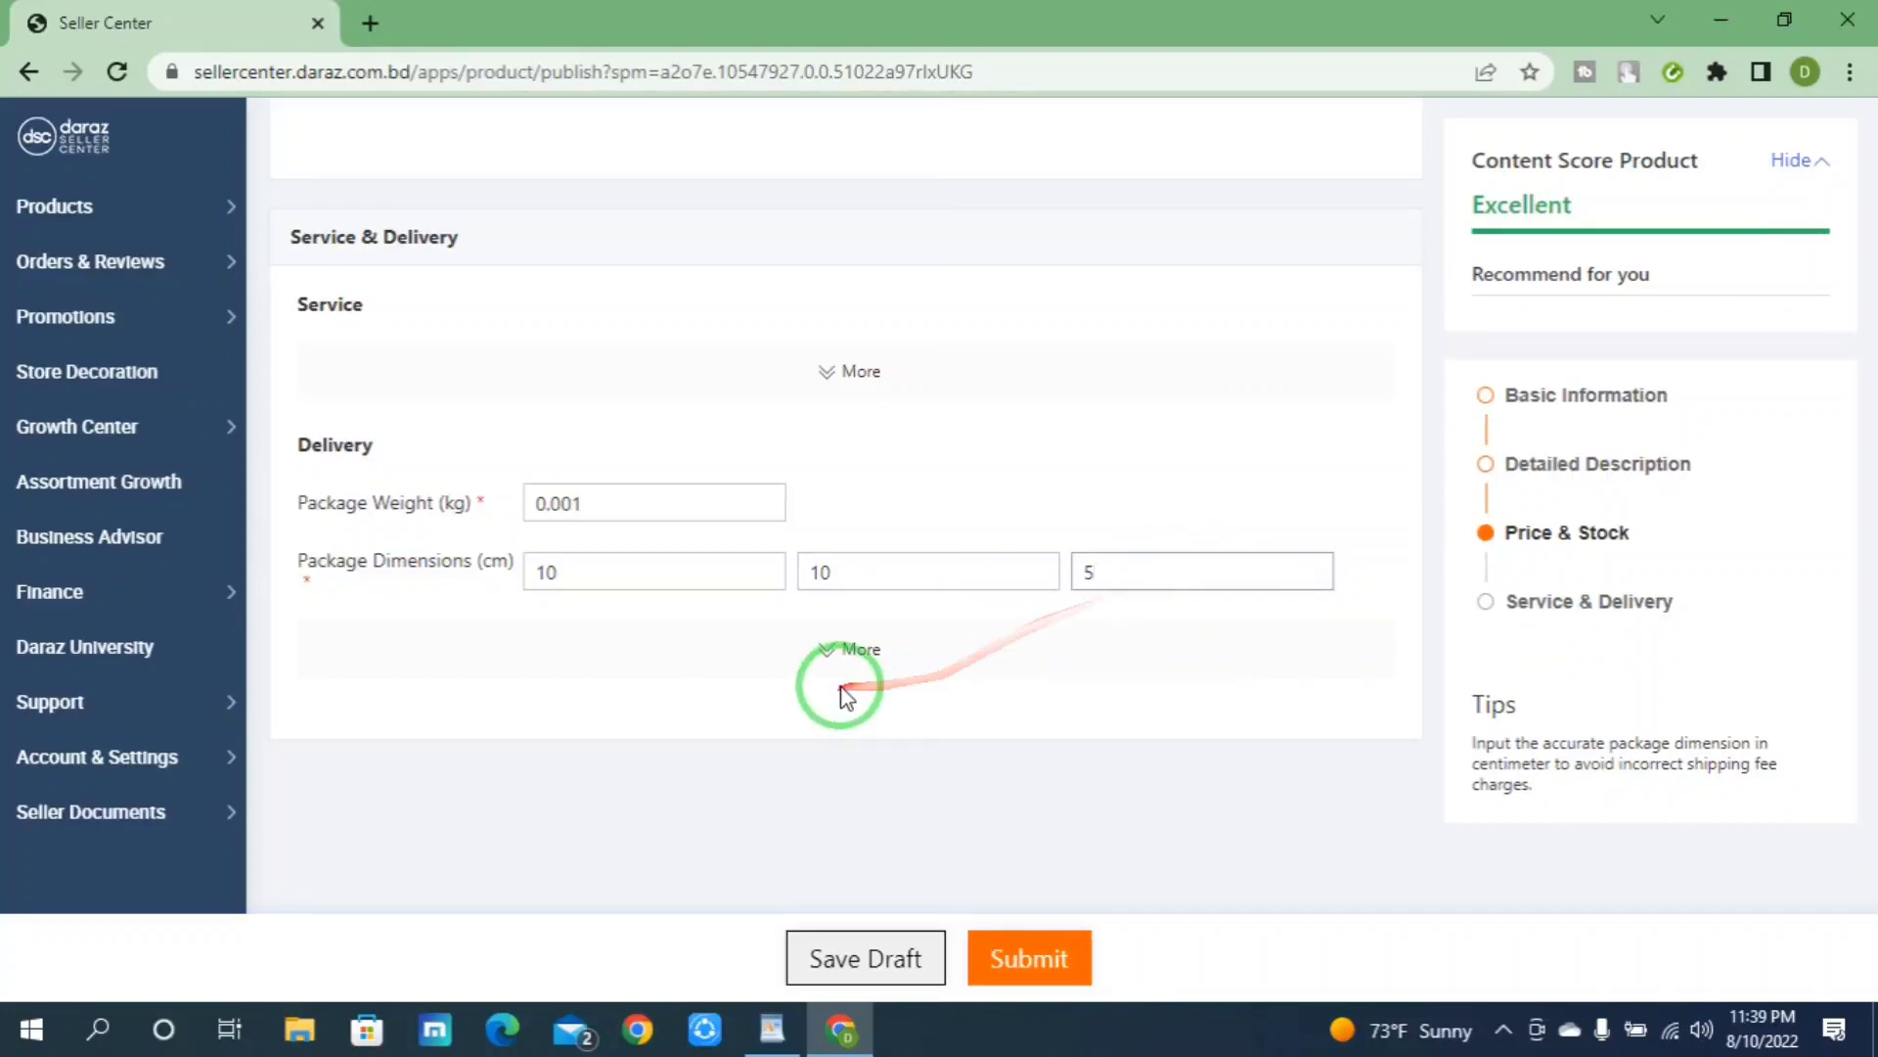
Step: Review the whole listing from images, names, category and attributes through descriptions, Pink variant and pricing to the package details
scroll(848, 695, "up", 4)
scroll(844, 690, "up", 12)
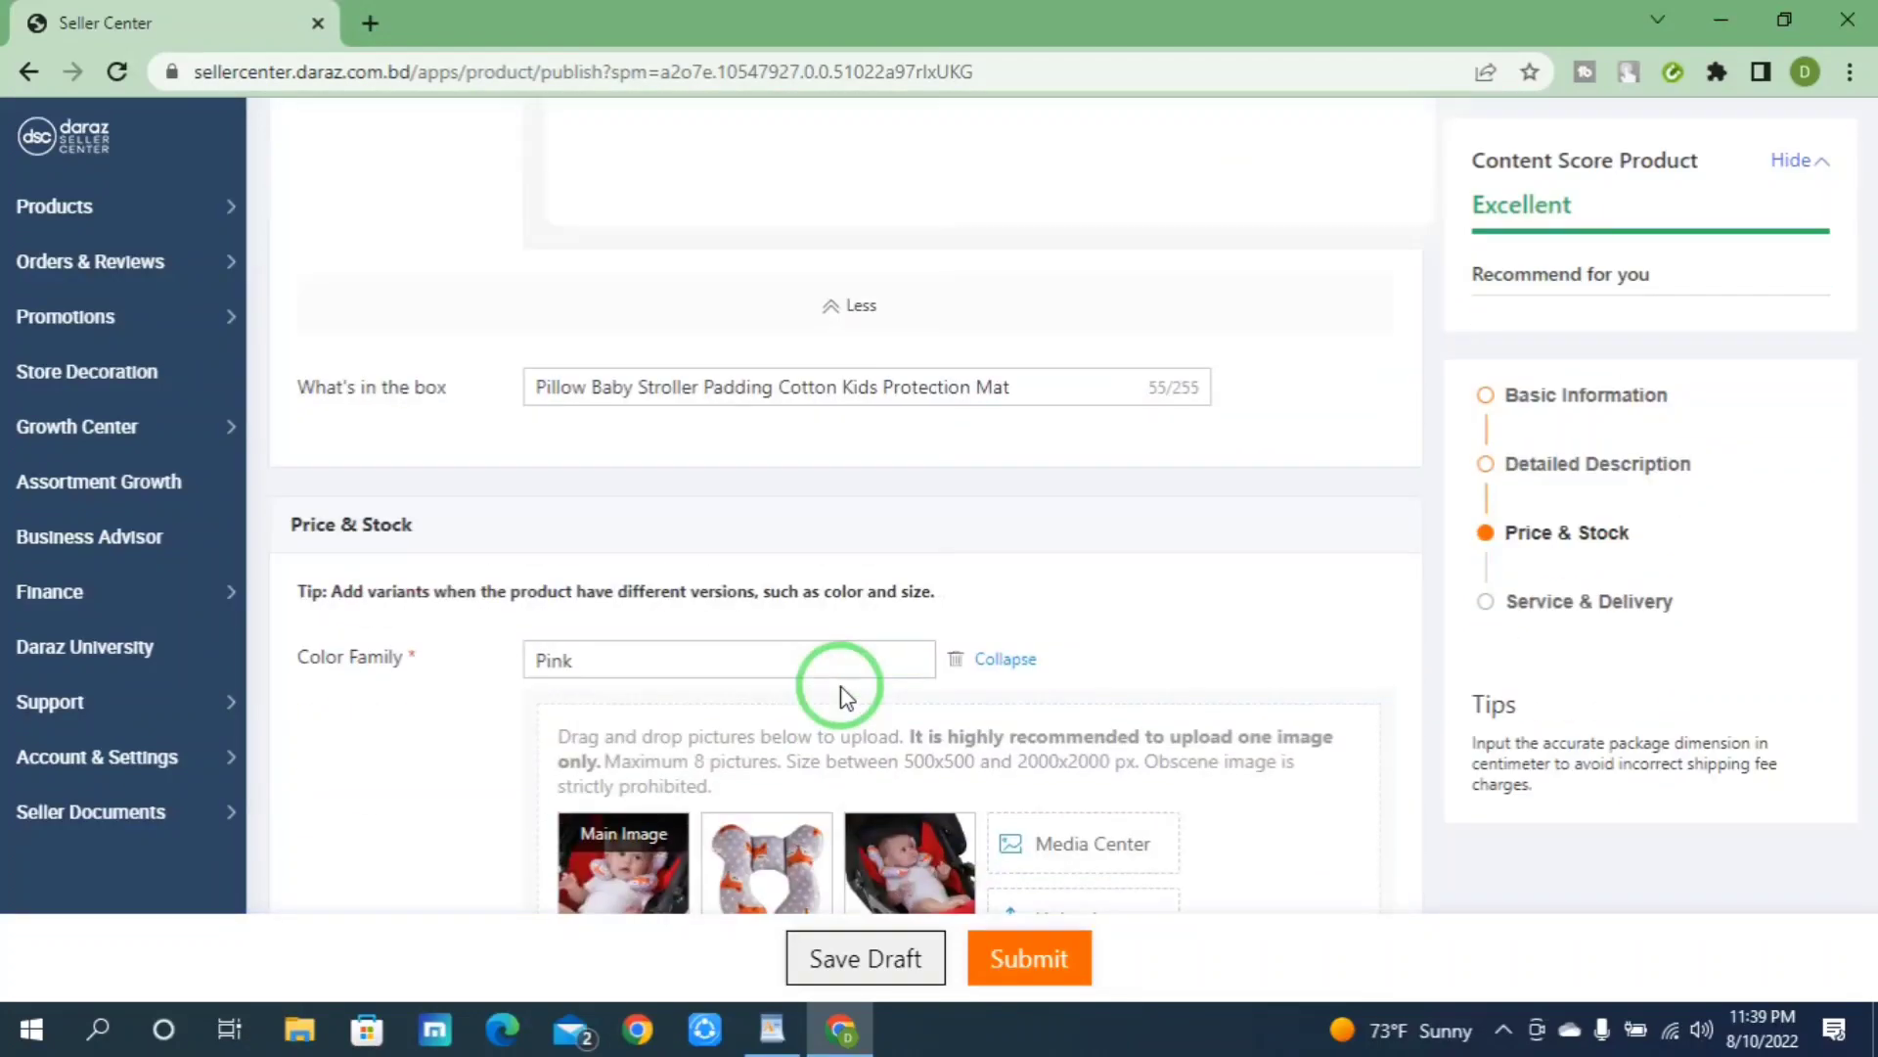
scroll(843, 689, "up", 10)
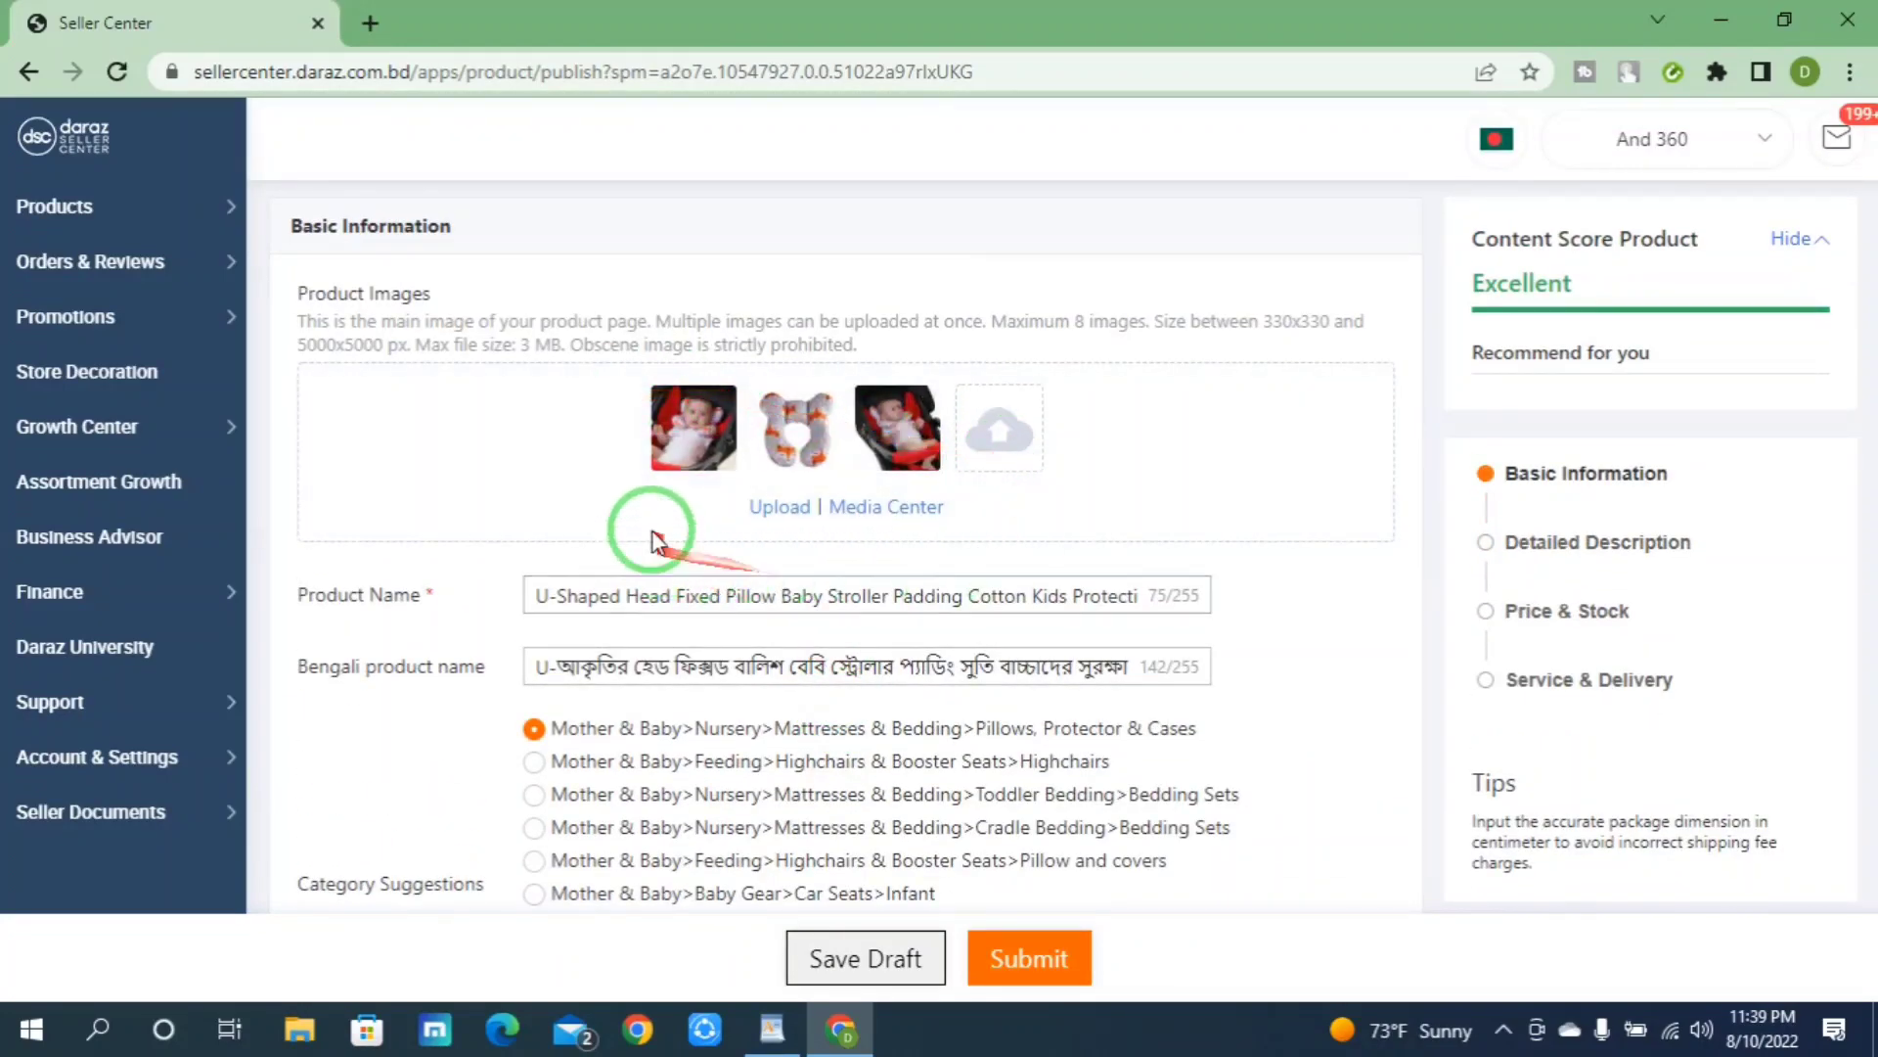
scroll(701, 483, "down", 2)
scroll(701, 483, "down", 6)
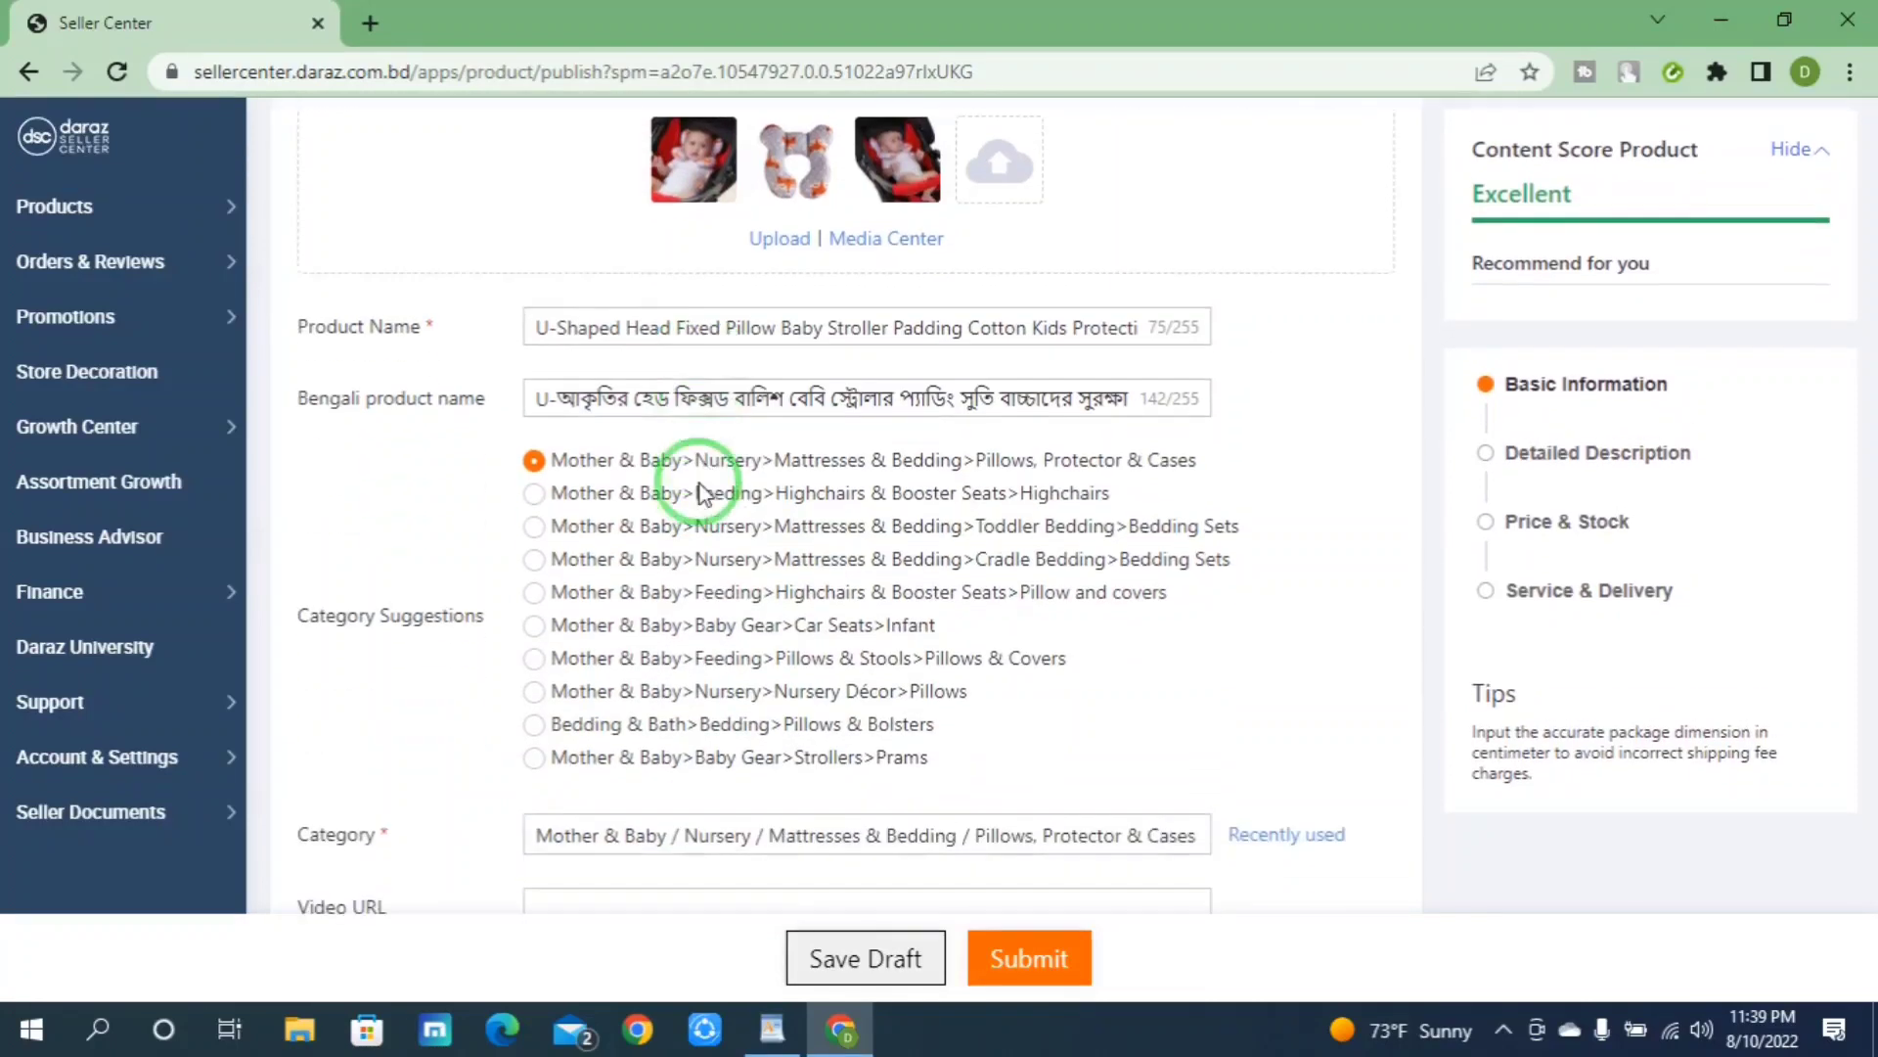
scroll(622, 344, "up", 3)
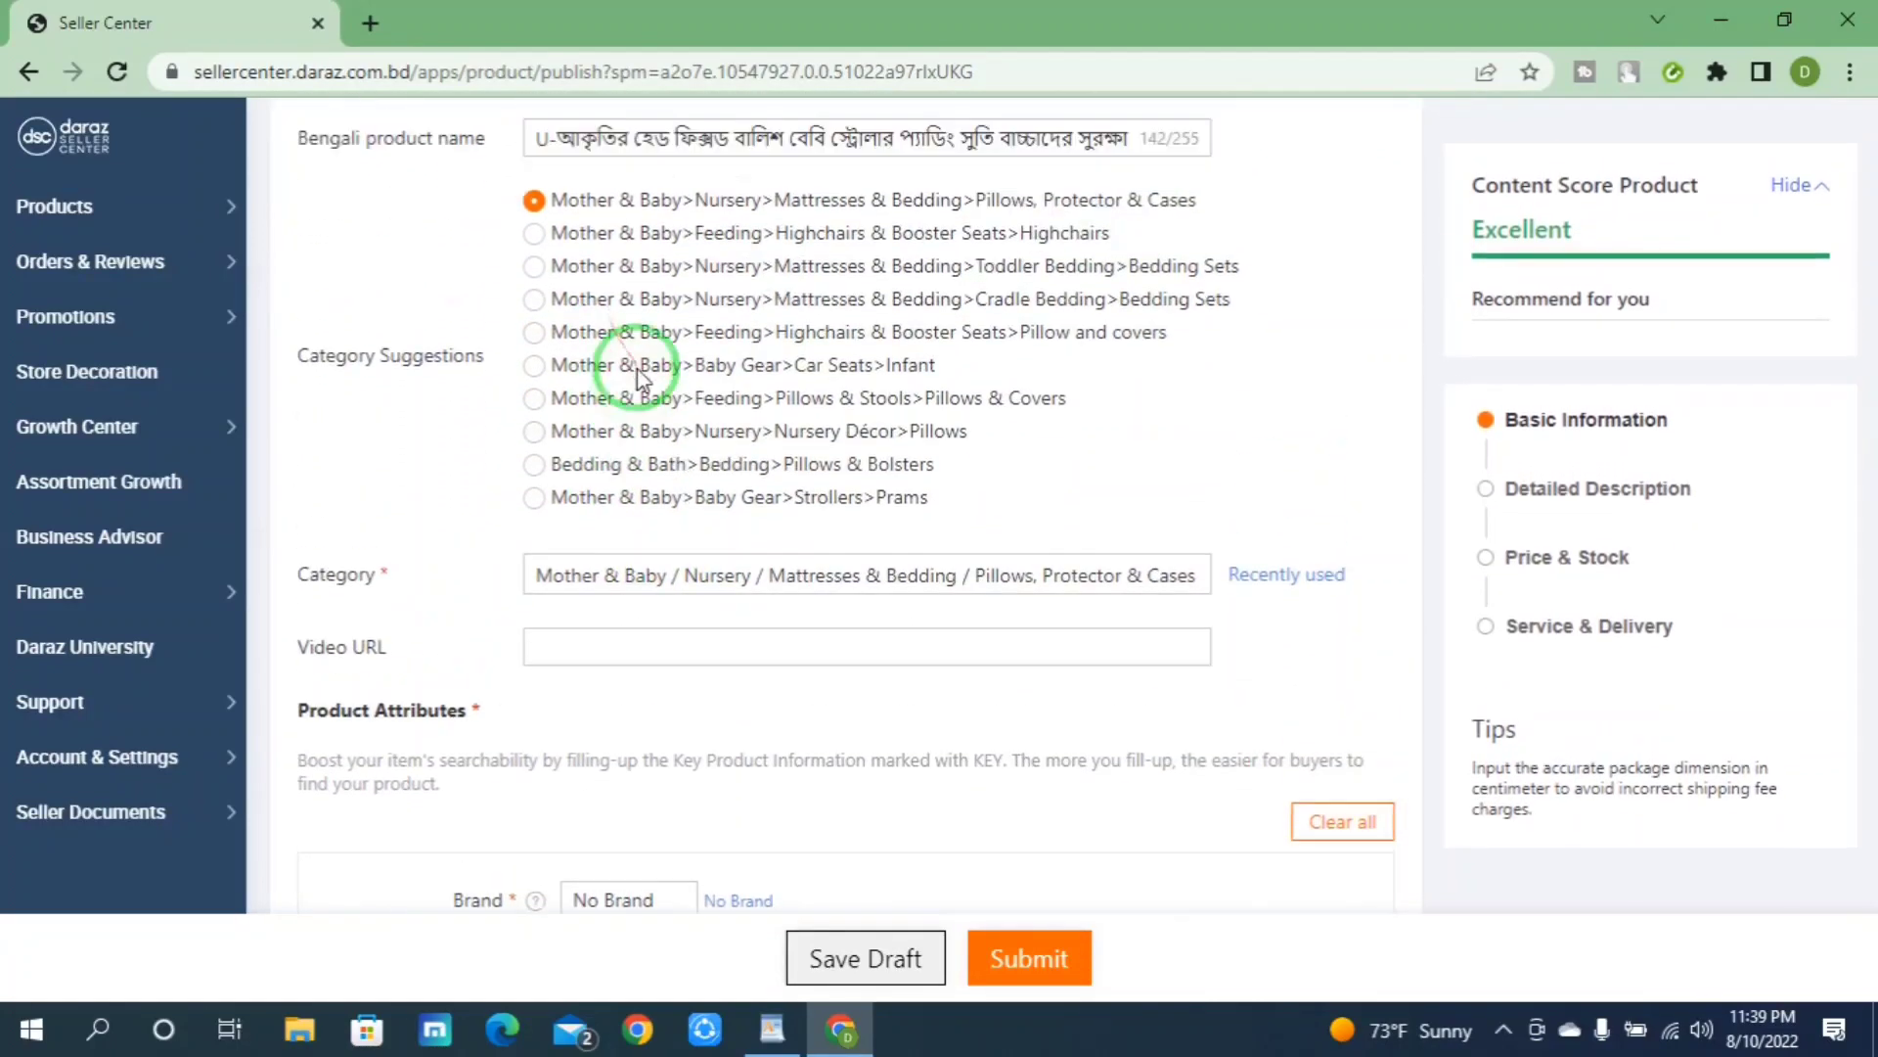
left_click(533, 315)
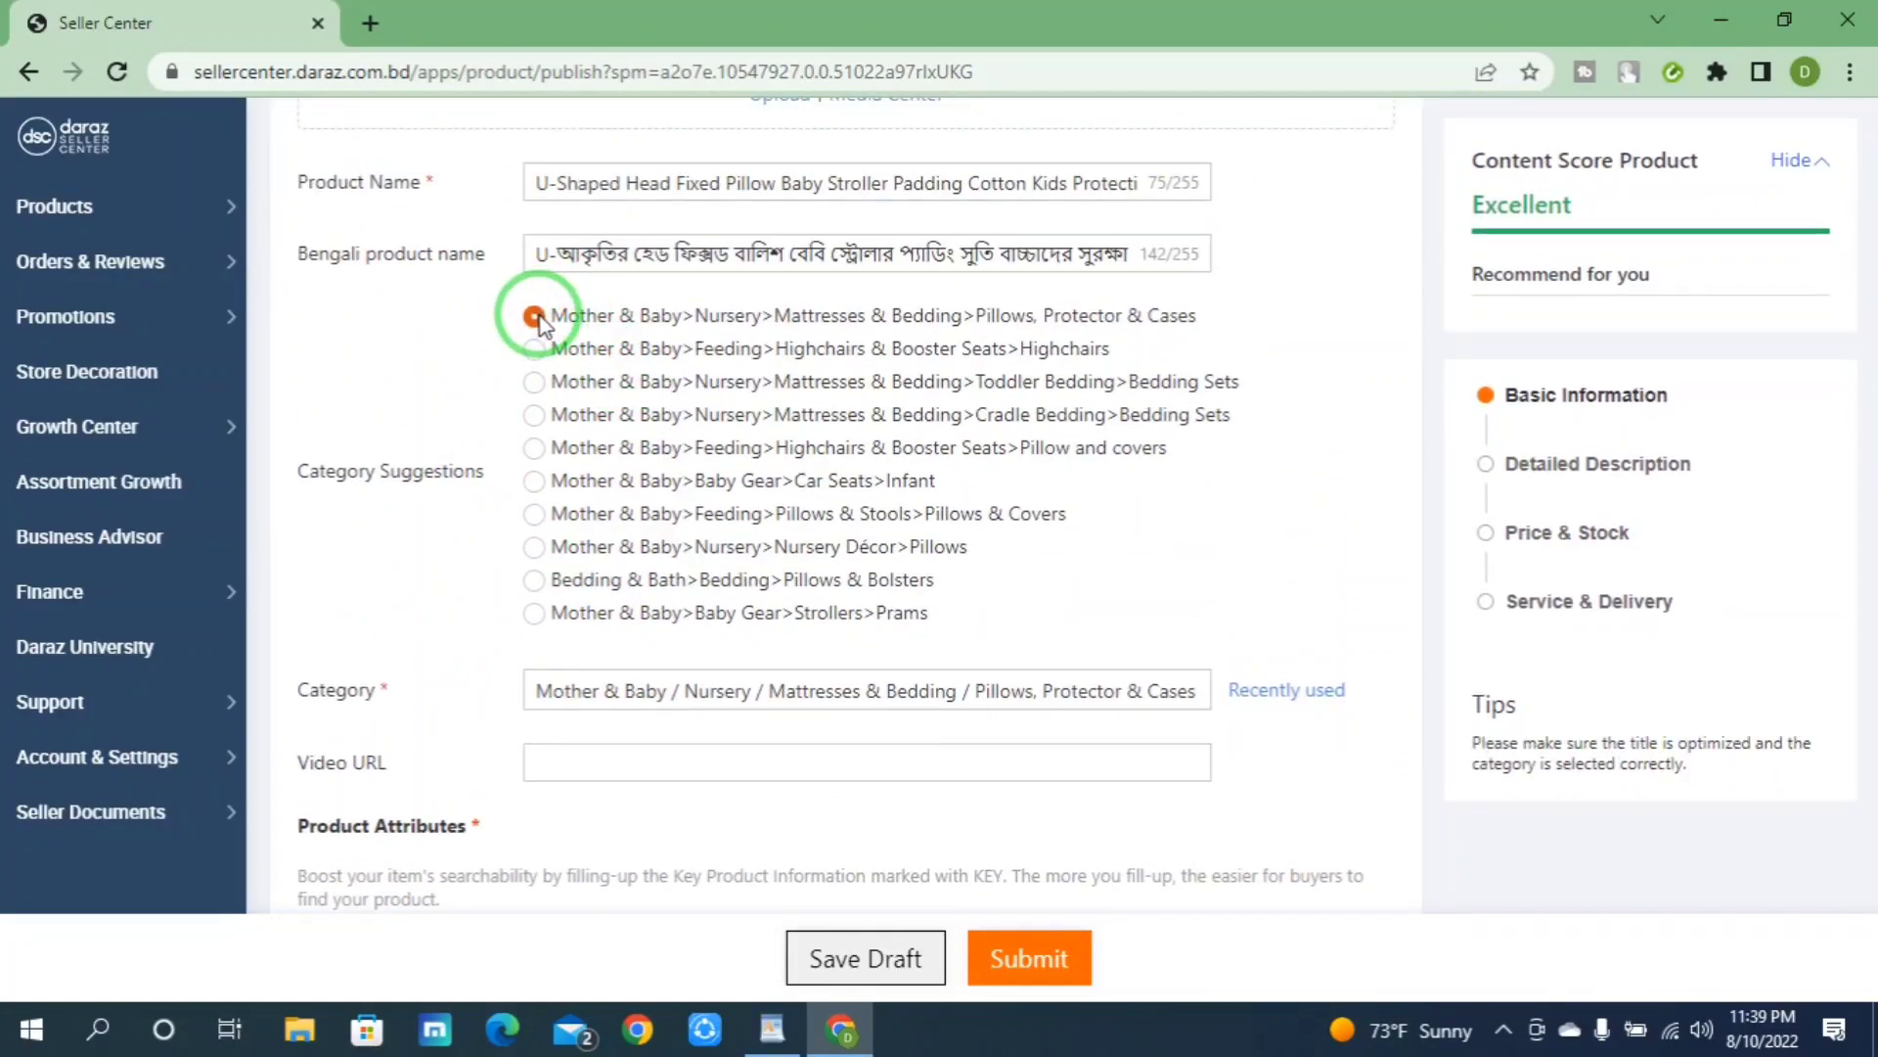
scroll(759, 460, "down", 6)
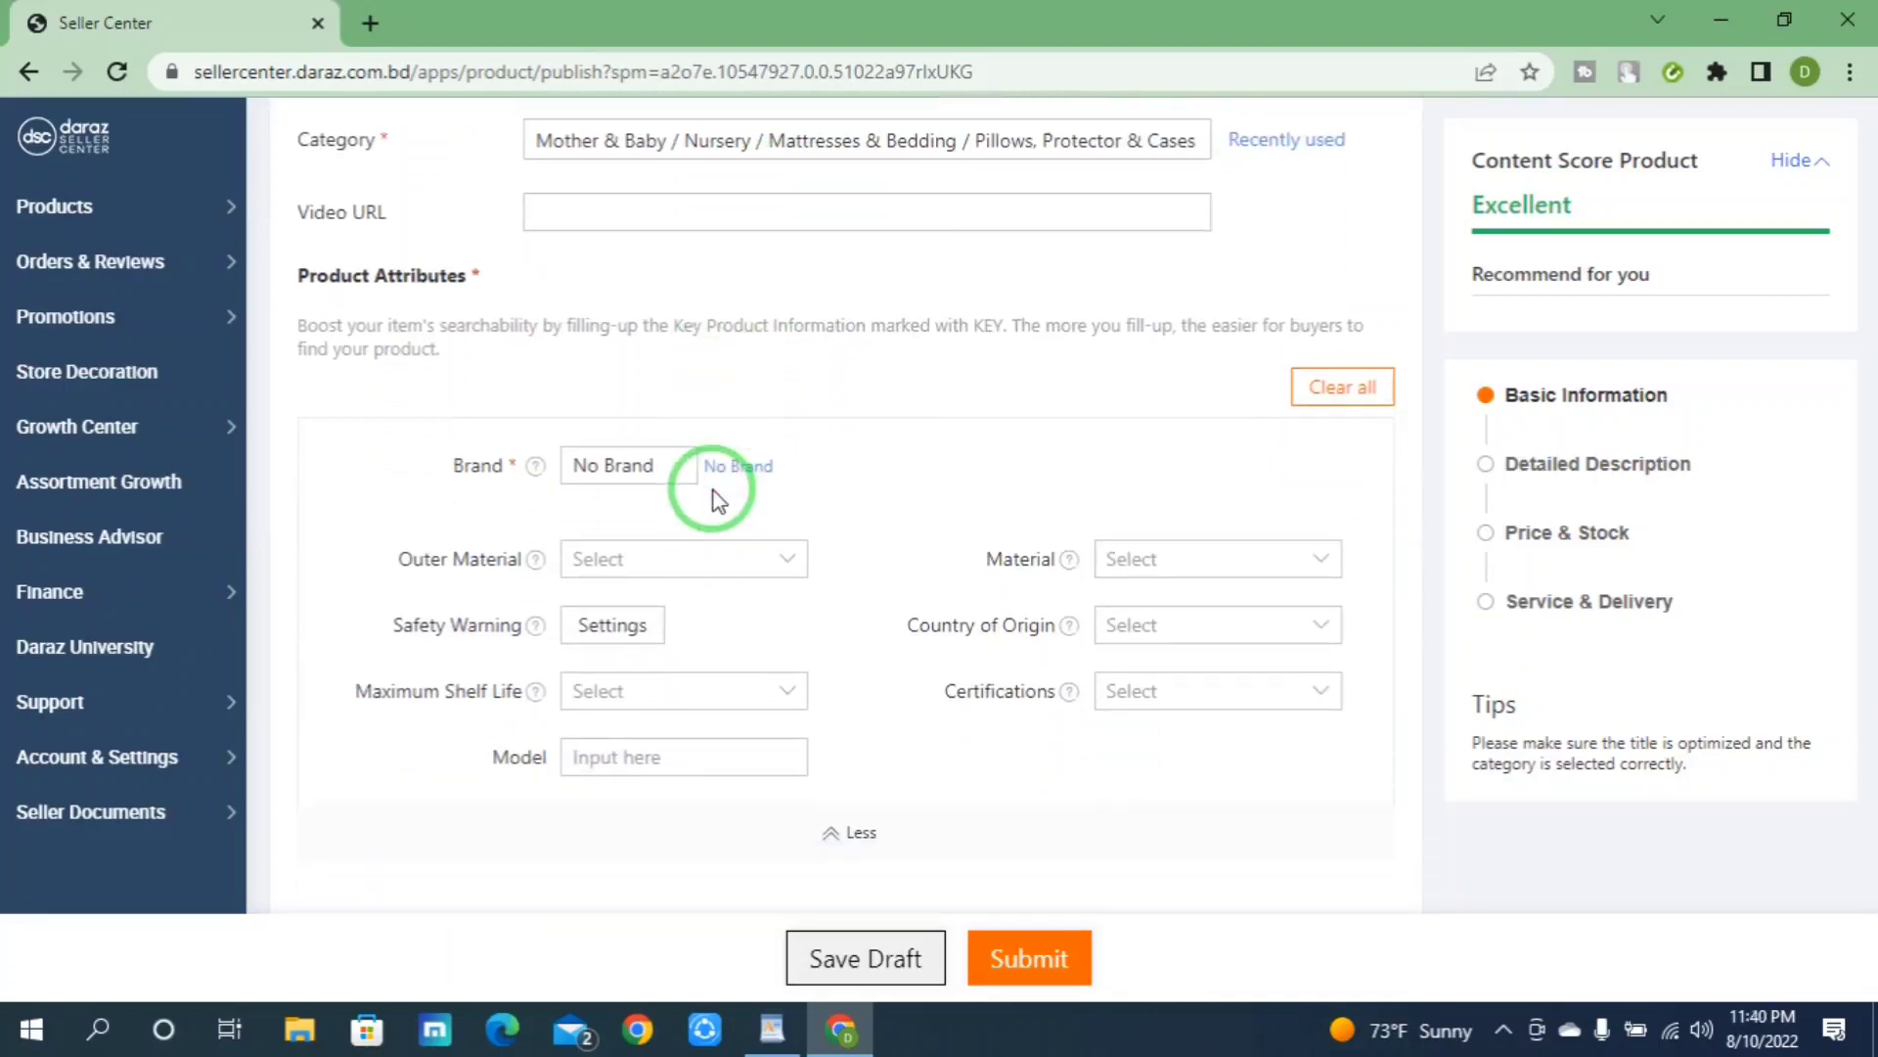
scroll(714, 528, "down", 3)
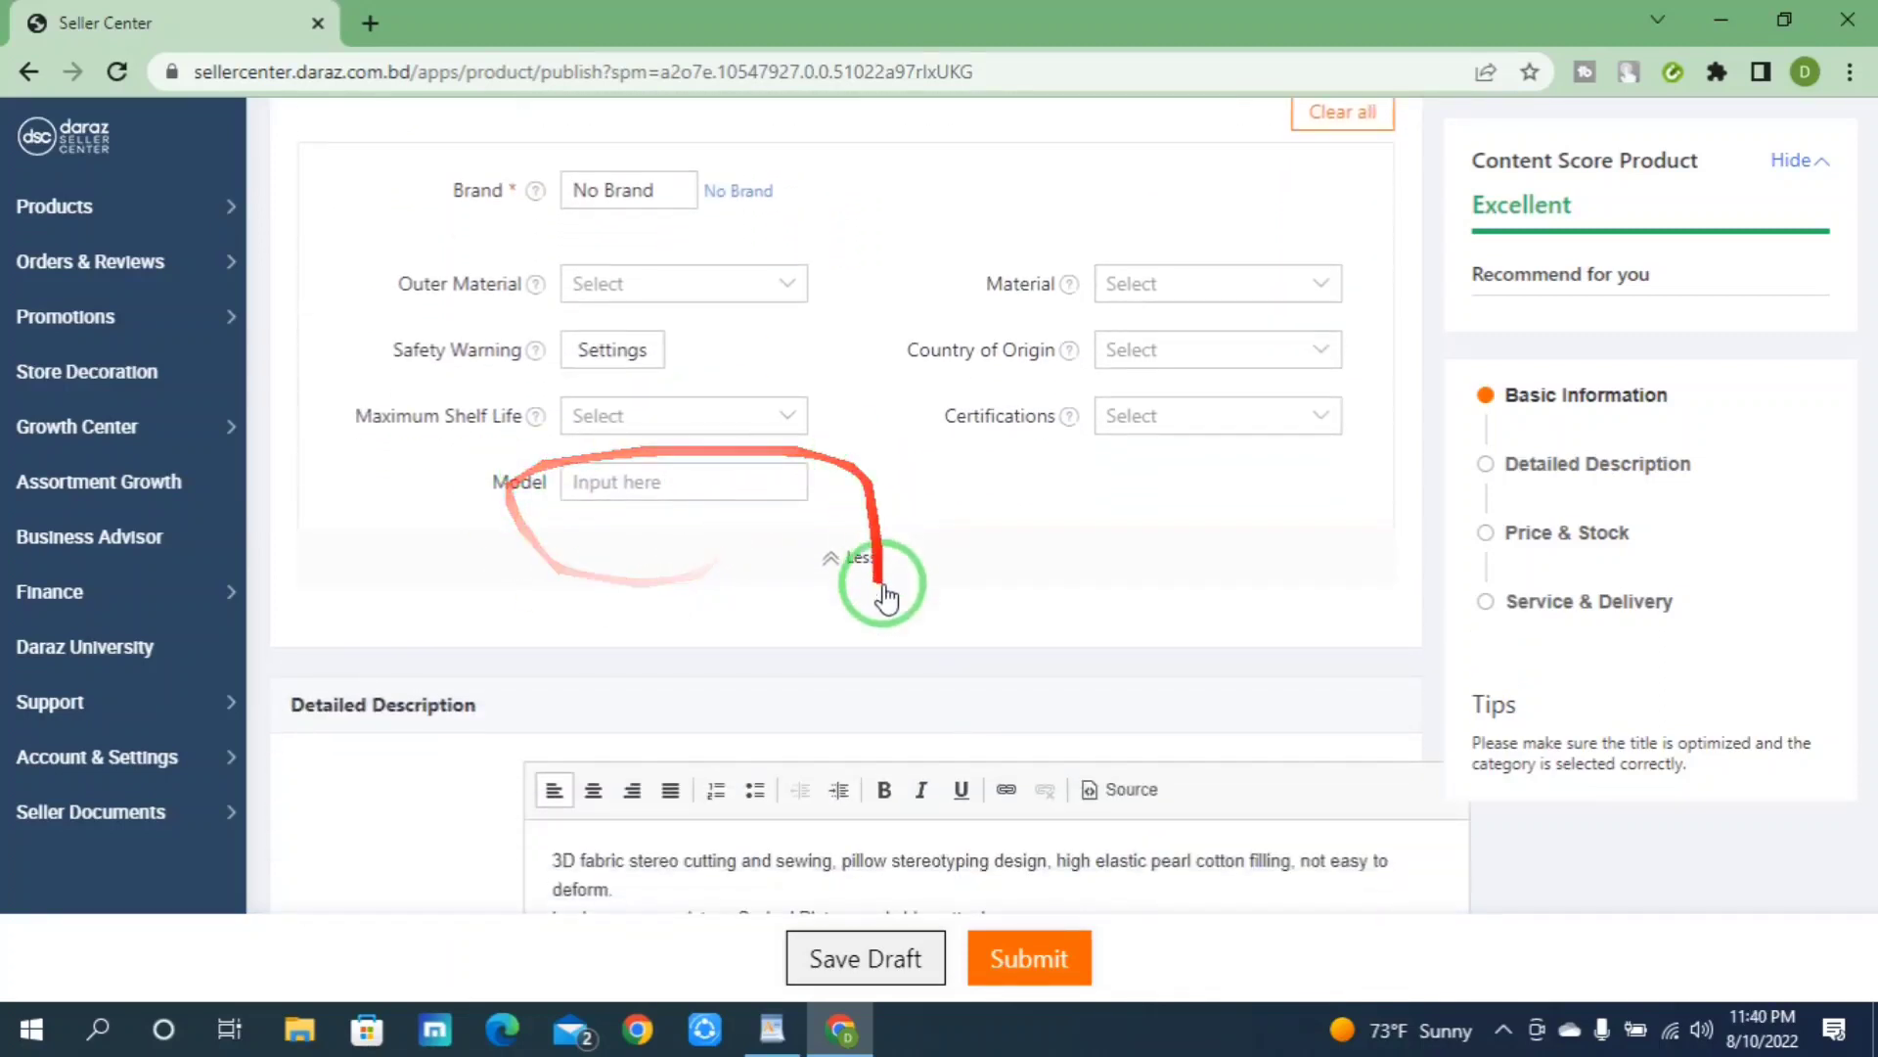
scroll(861, 592, "down", 4)
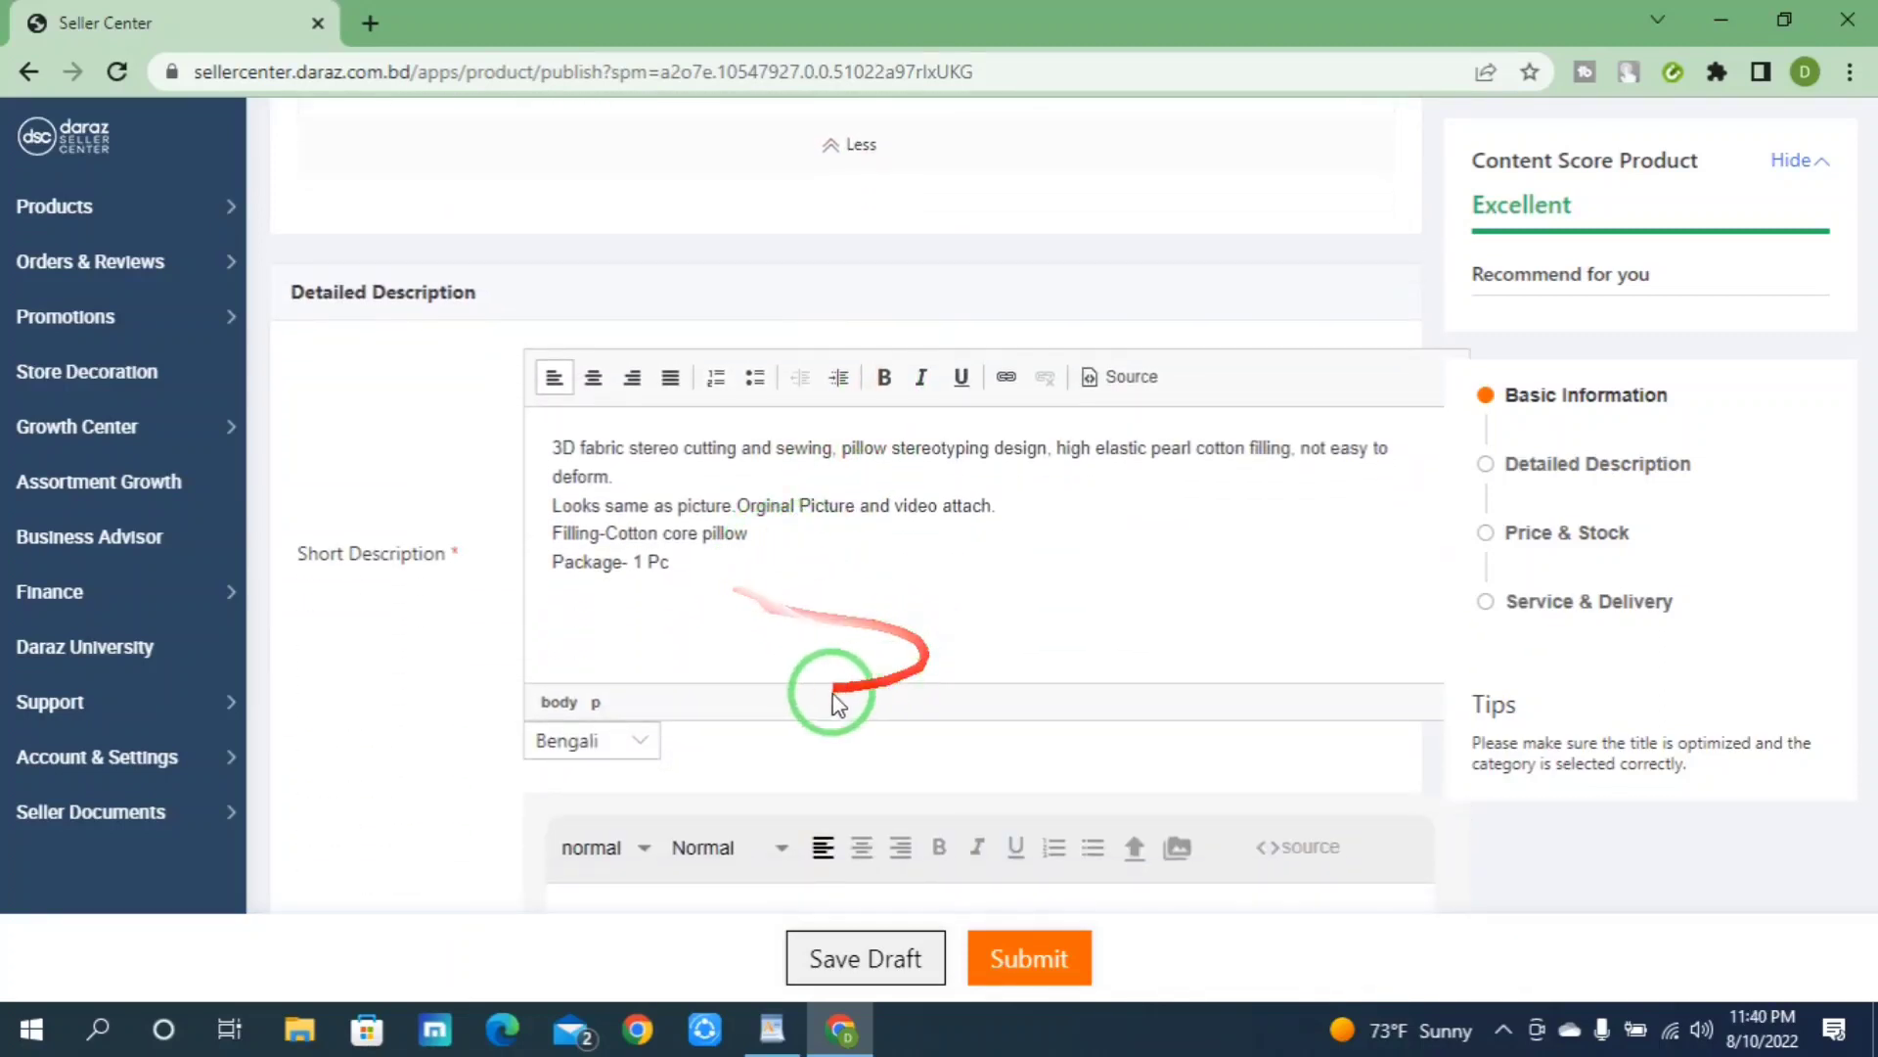
scroll(840, 685, "down", 4)
scroll(837, 747, "down", 10)
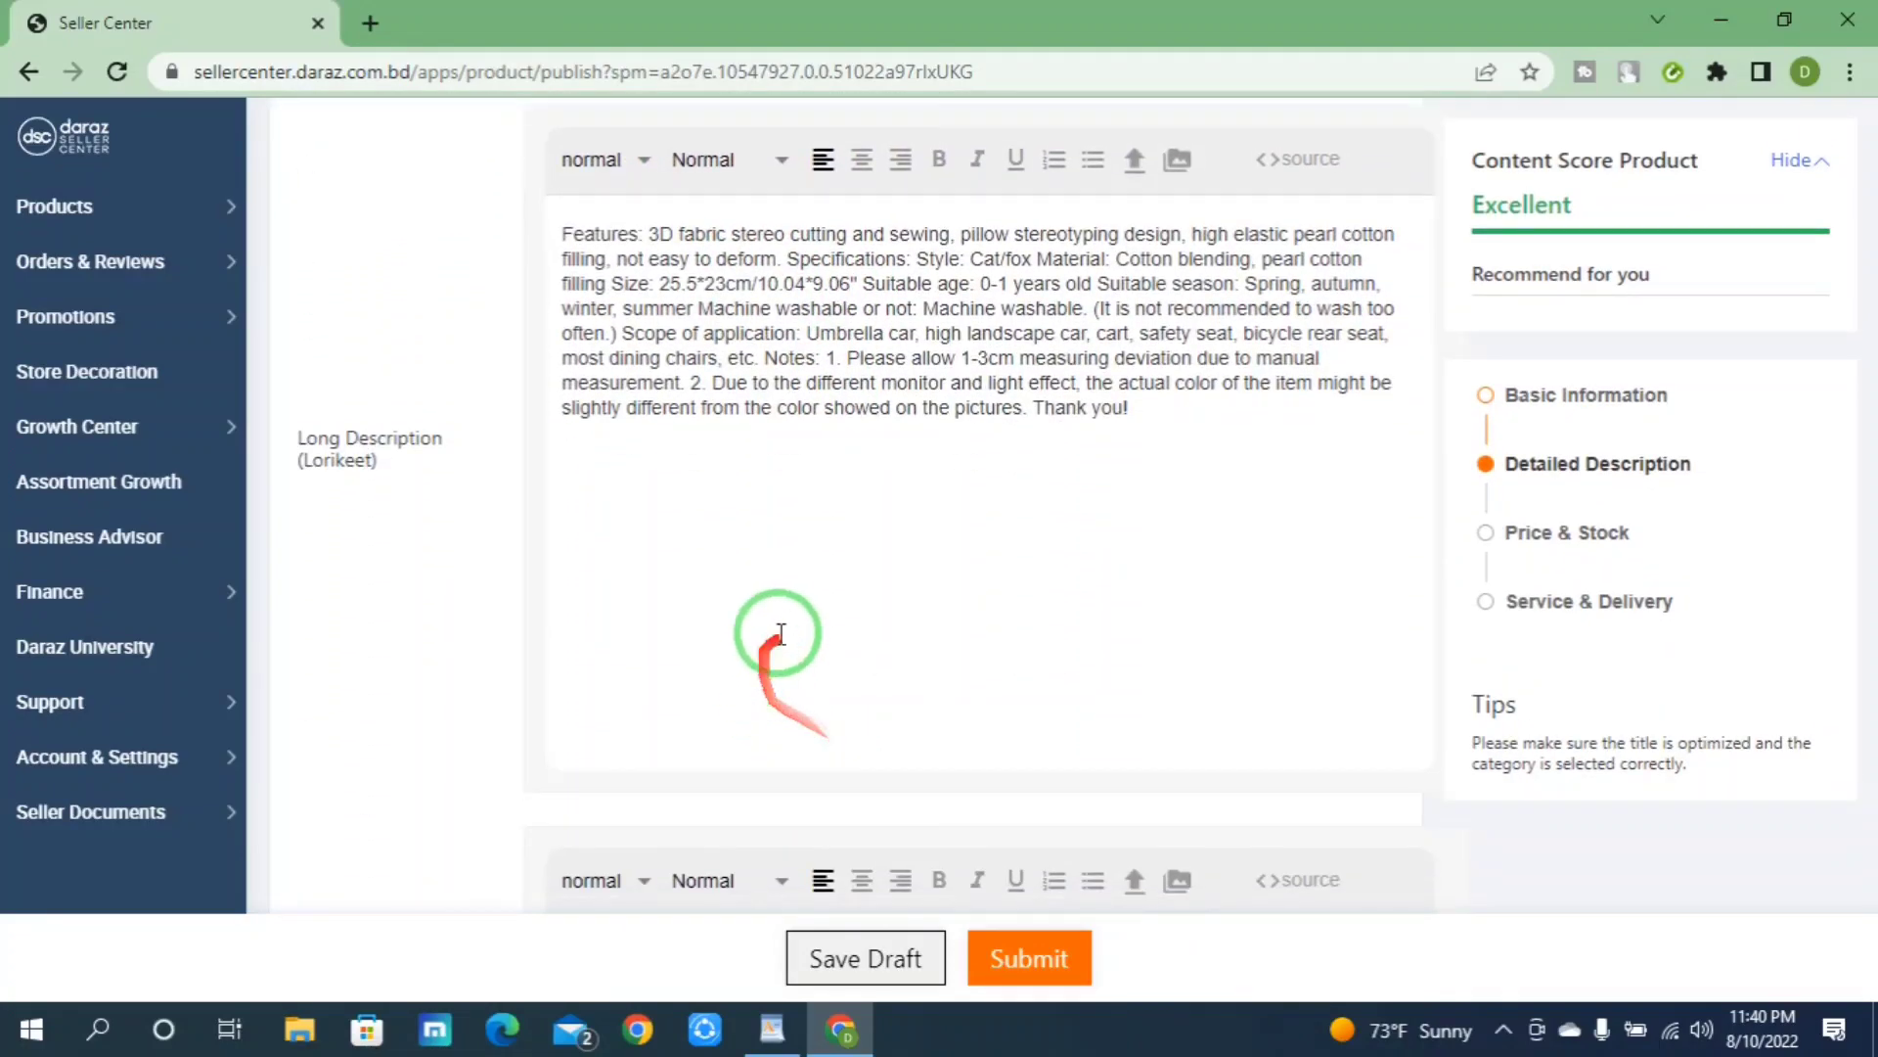
scroll(734, 621, "down", 10)
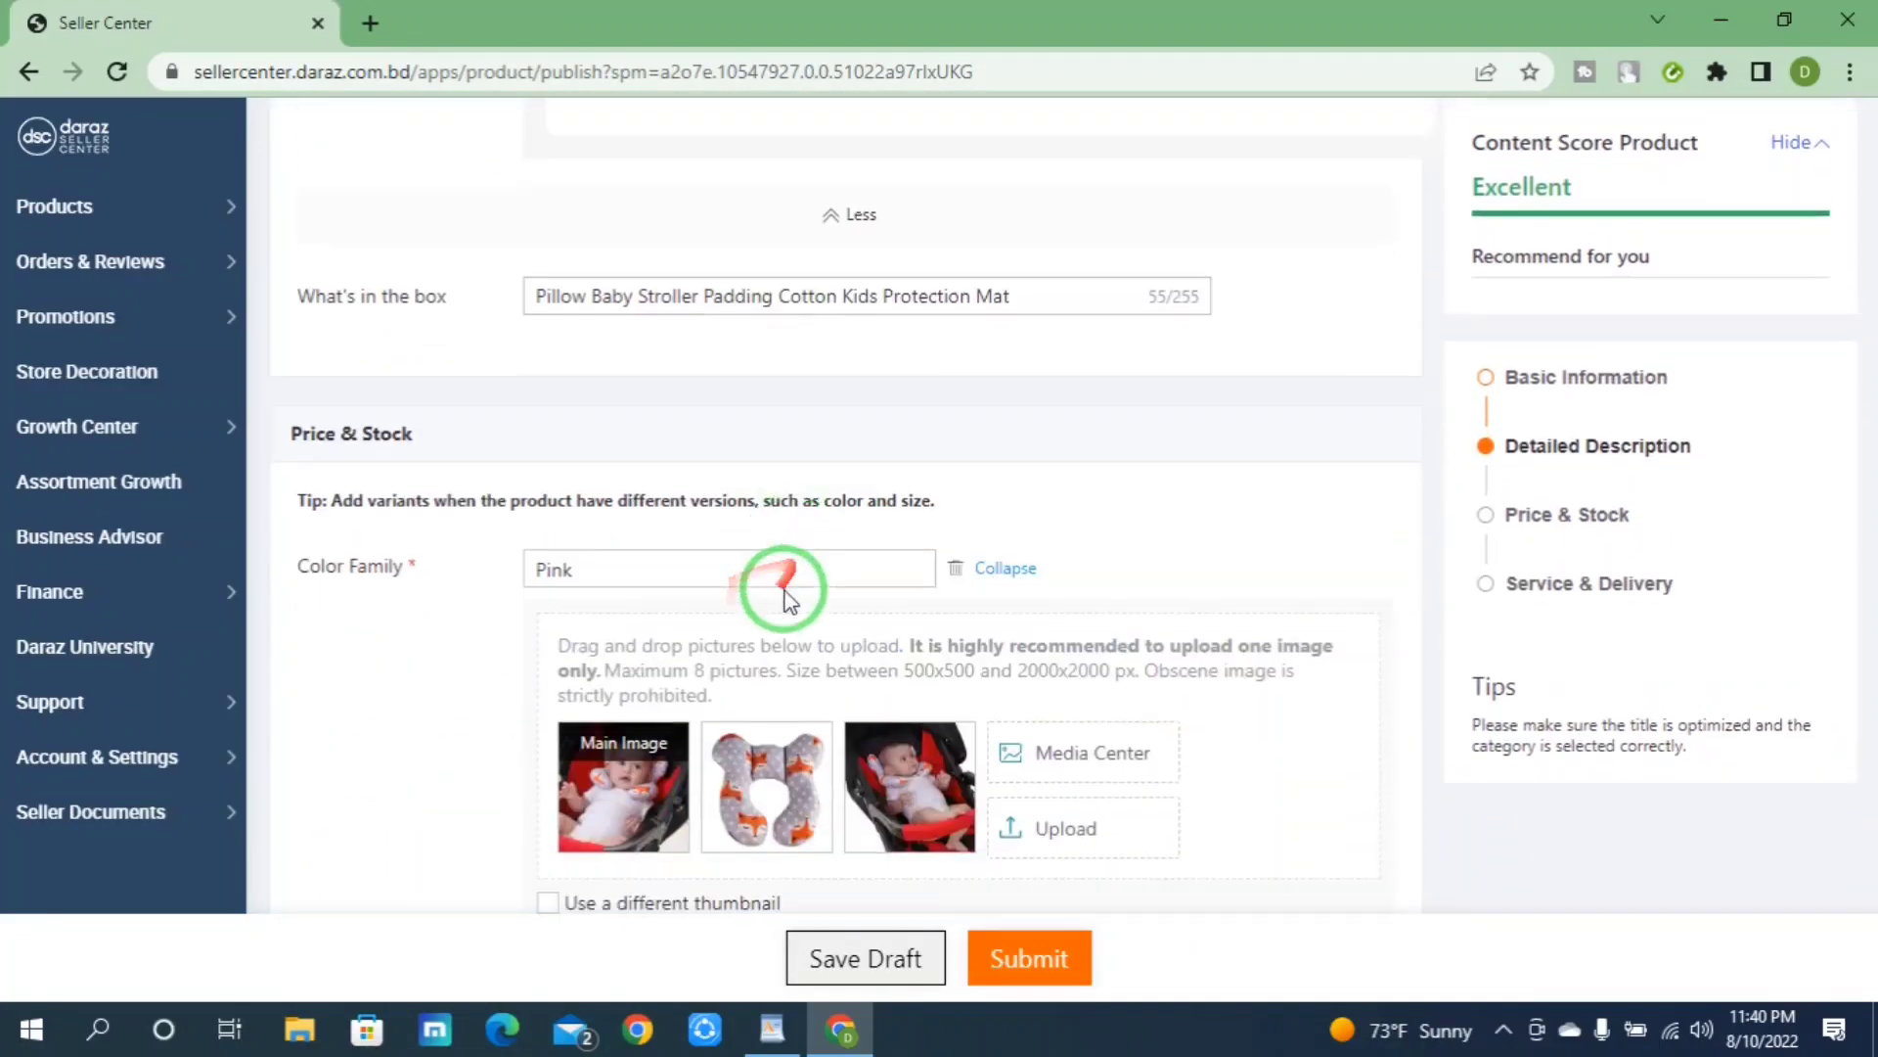
scroll(717, 634, "down", 5)
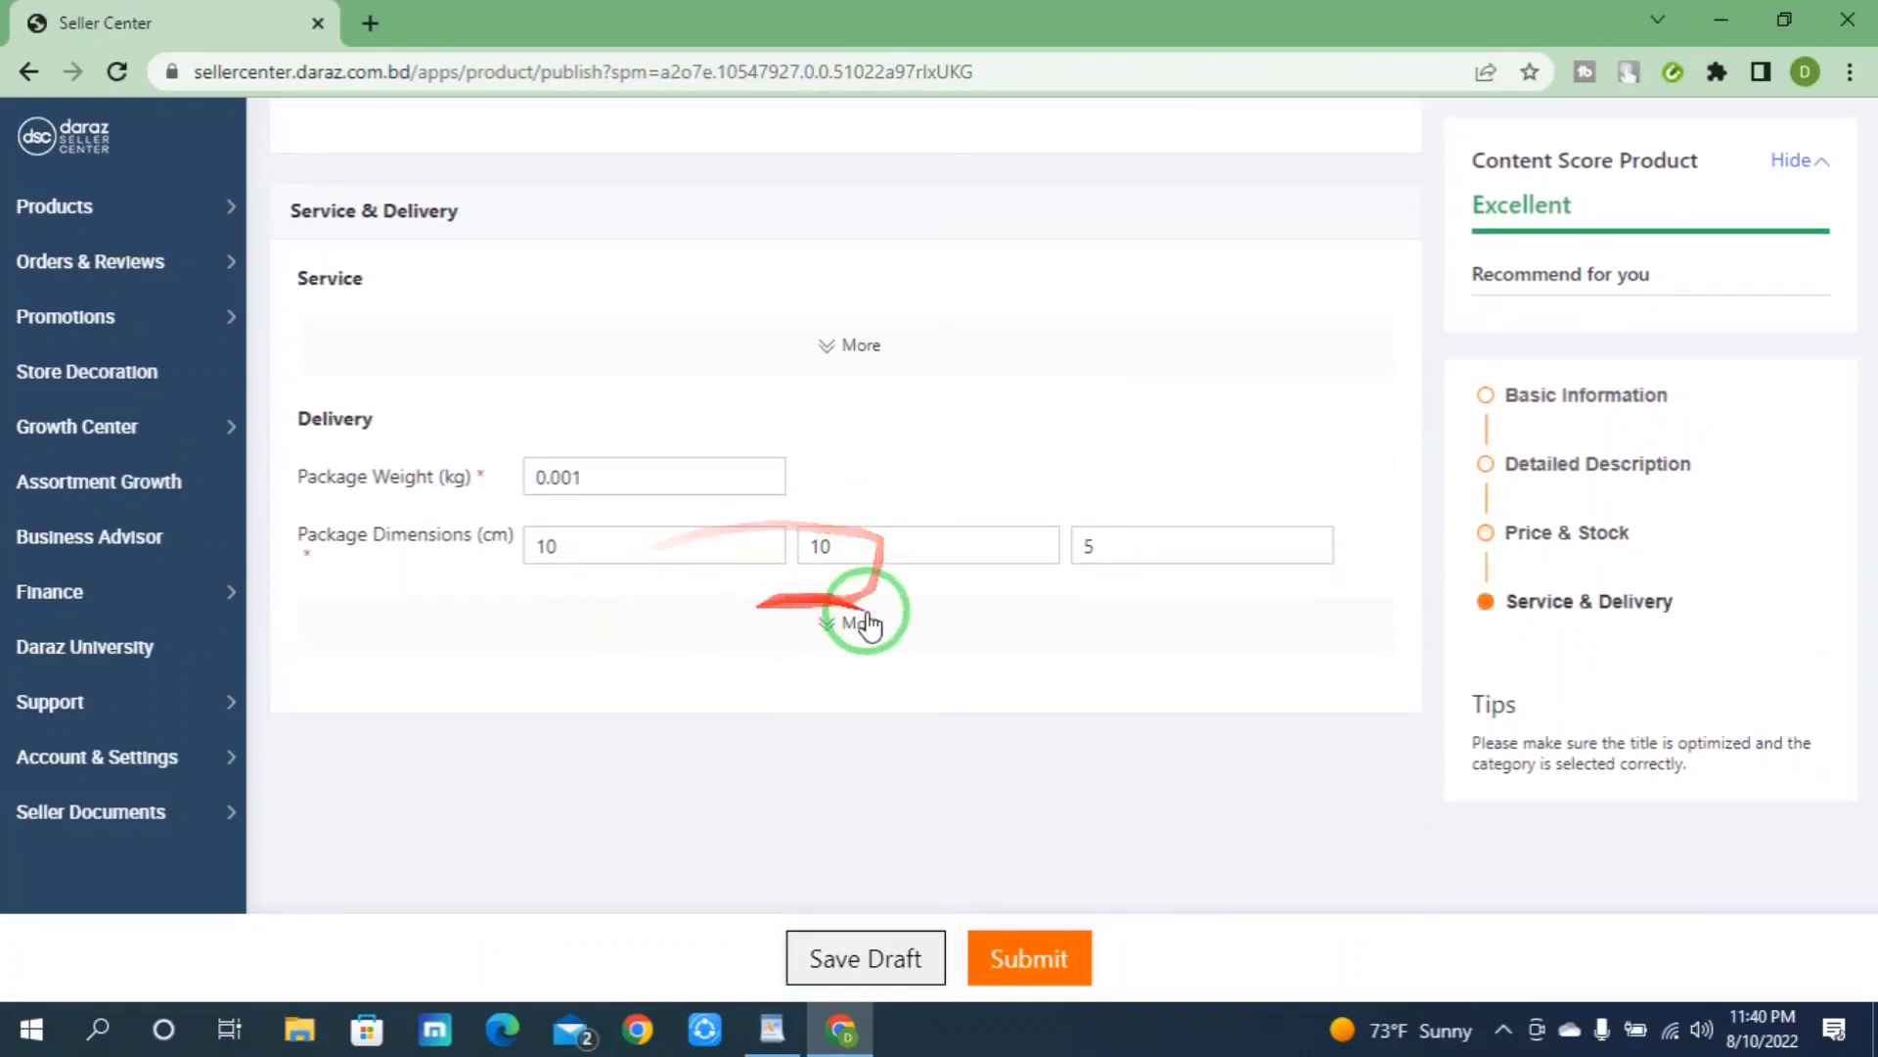
Step: Submit the completed pillow listing and return to the product management list
left_click(1029, 964)
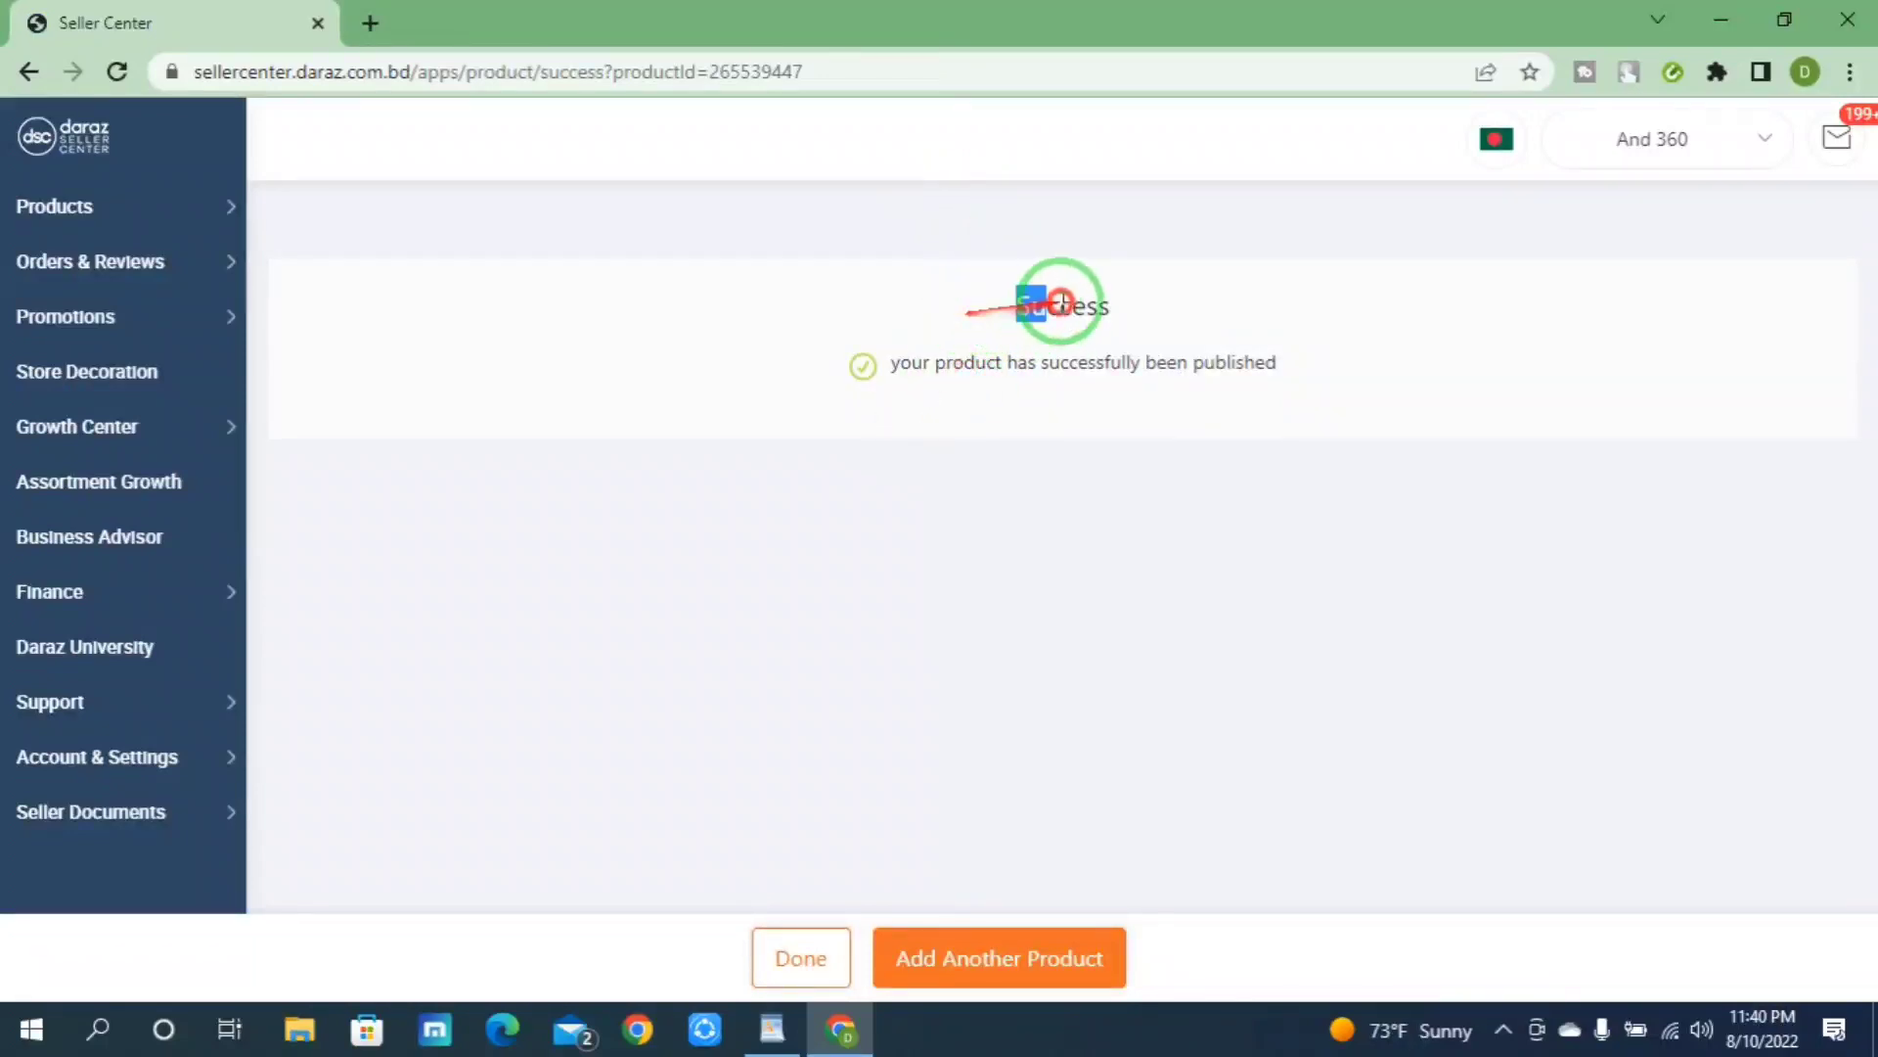
left_click_drag(1061, 303, 1124, 306)
left_click_drag(1324, 361, 927, 362)
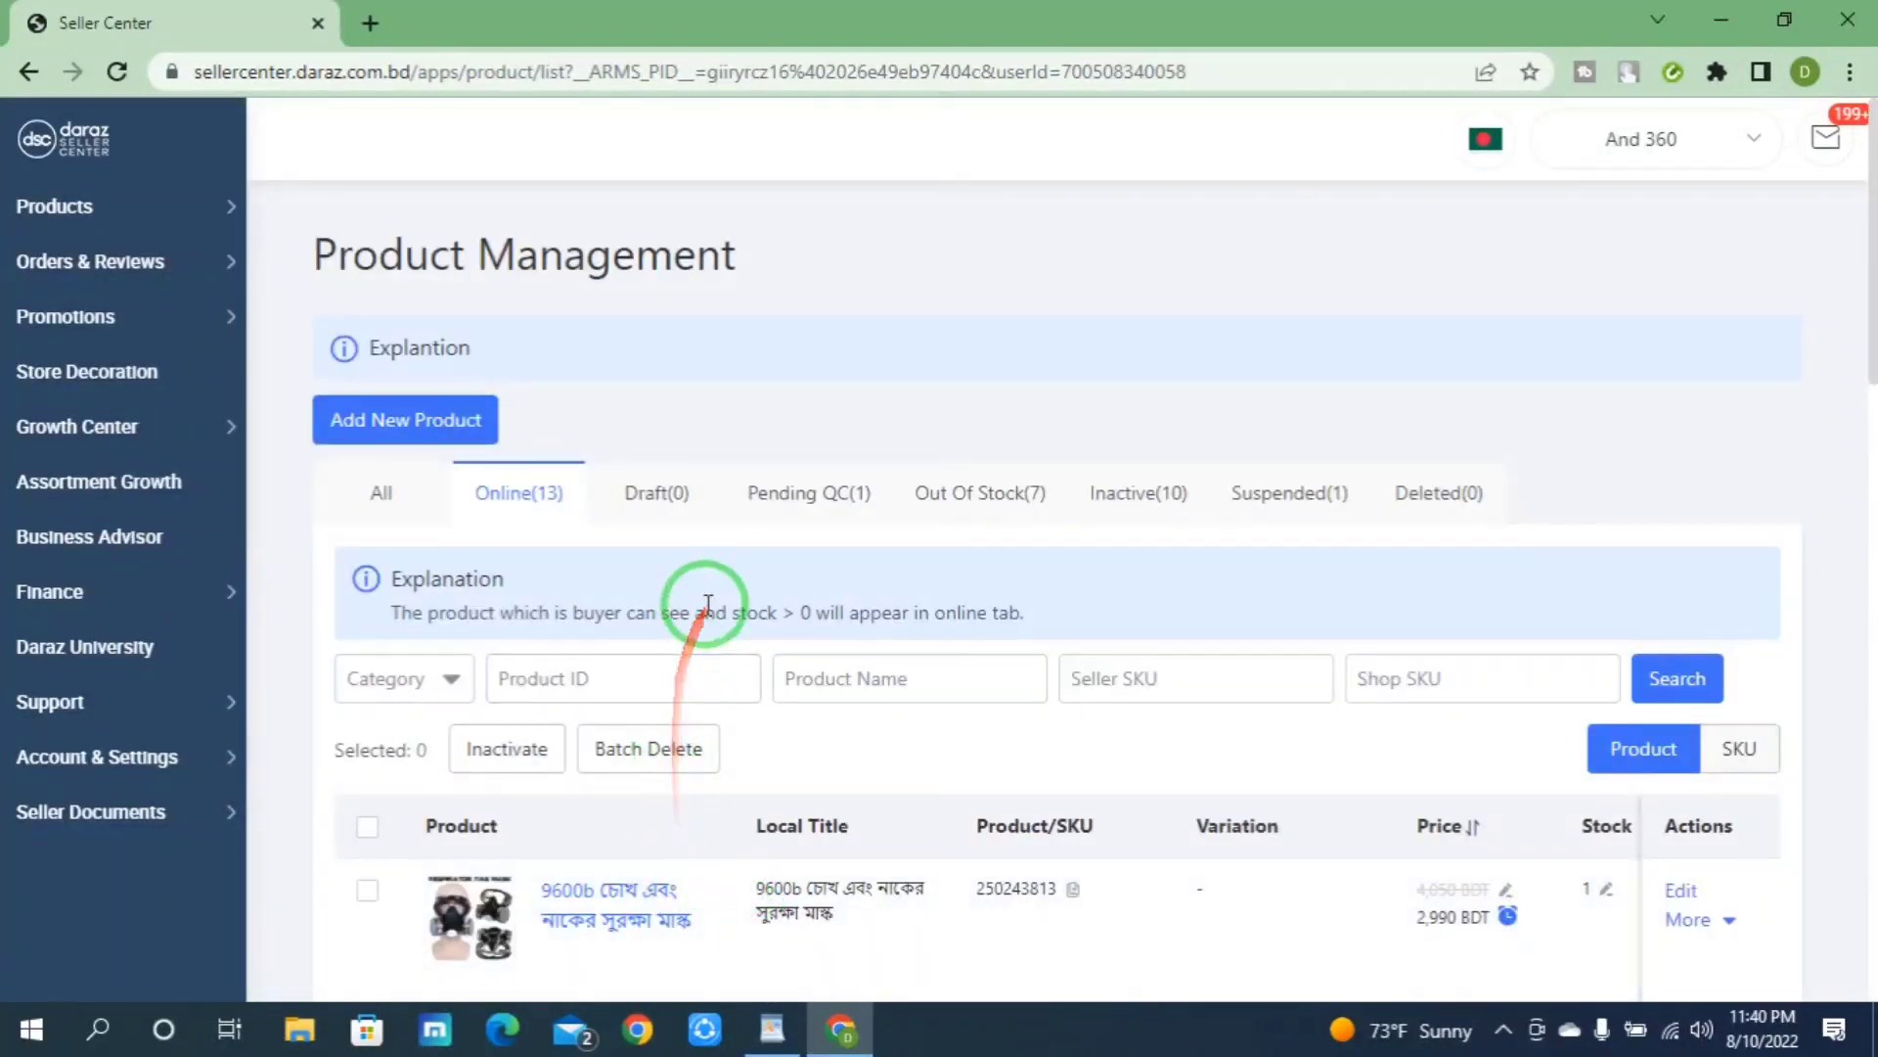
Step: Look through the online products in product management for the newly submitted pillow
left_click(513, 496)
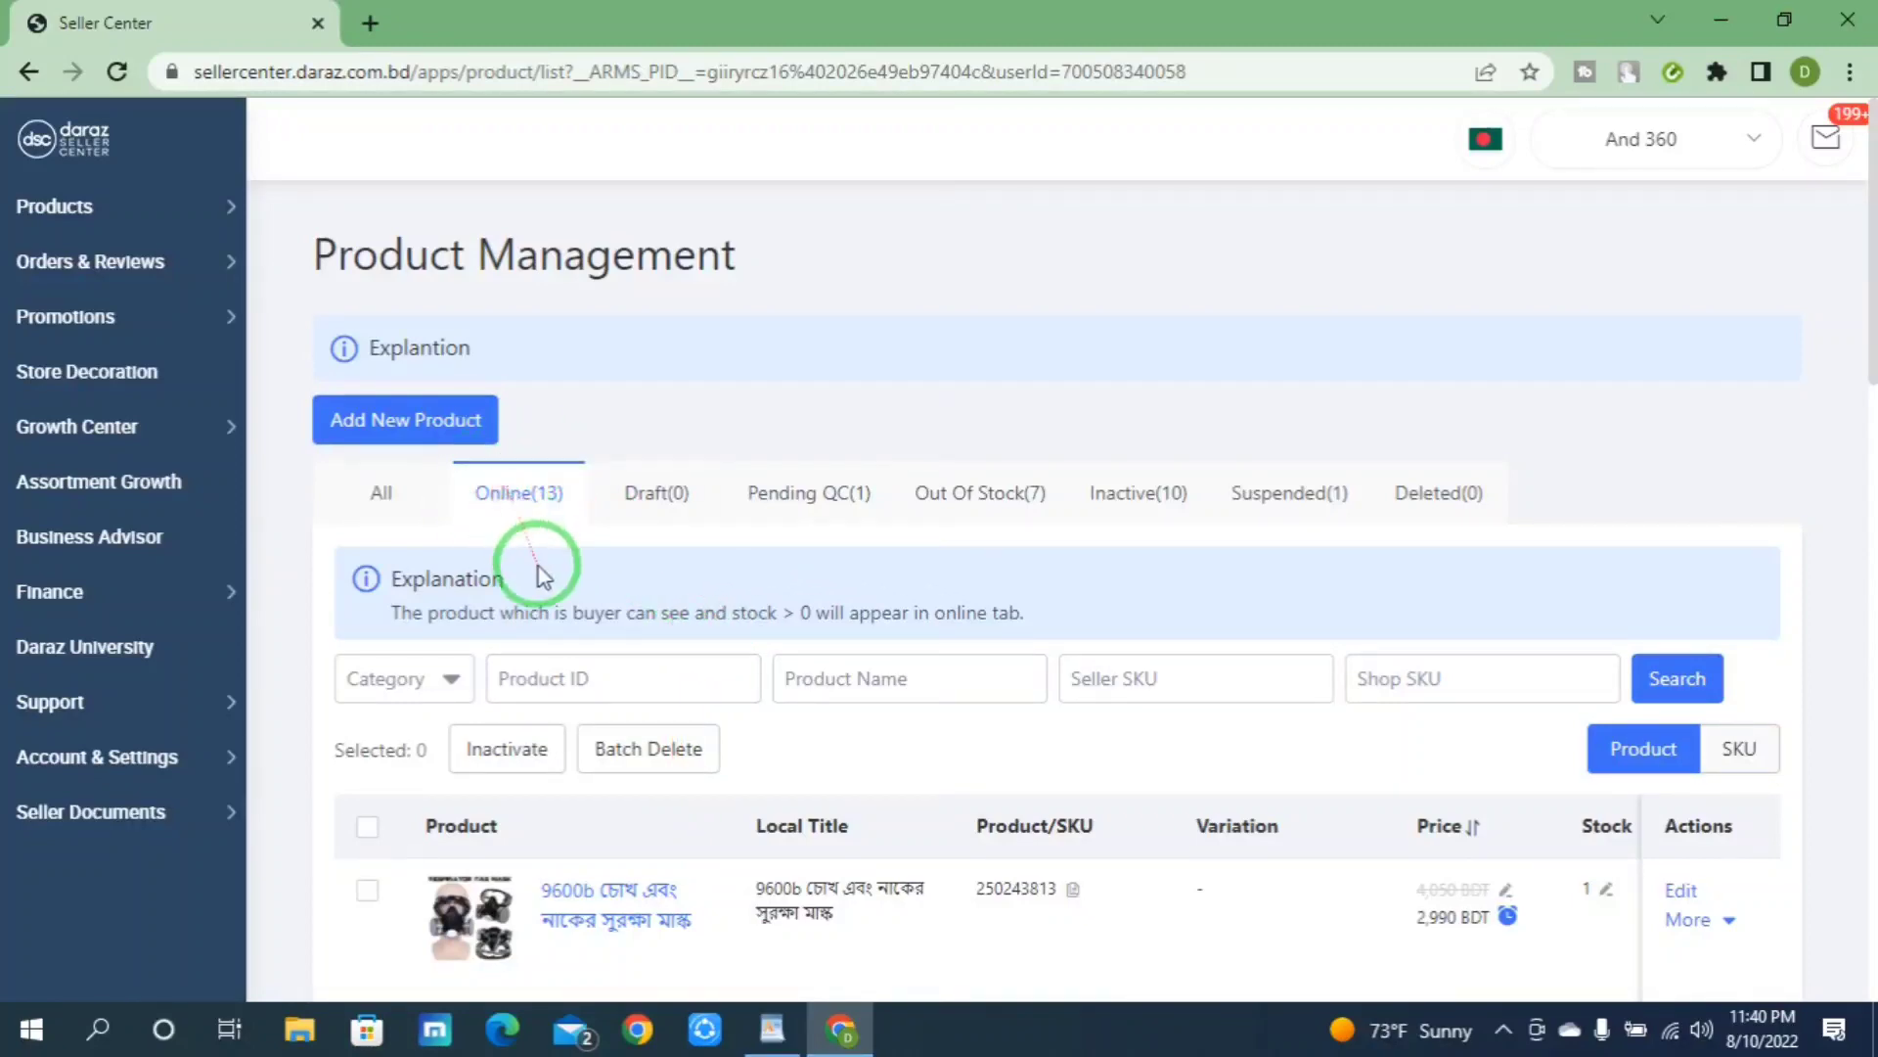
scroll(540, 575, "down", 10)
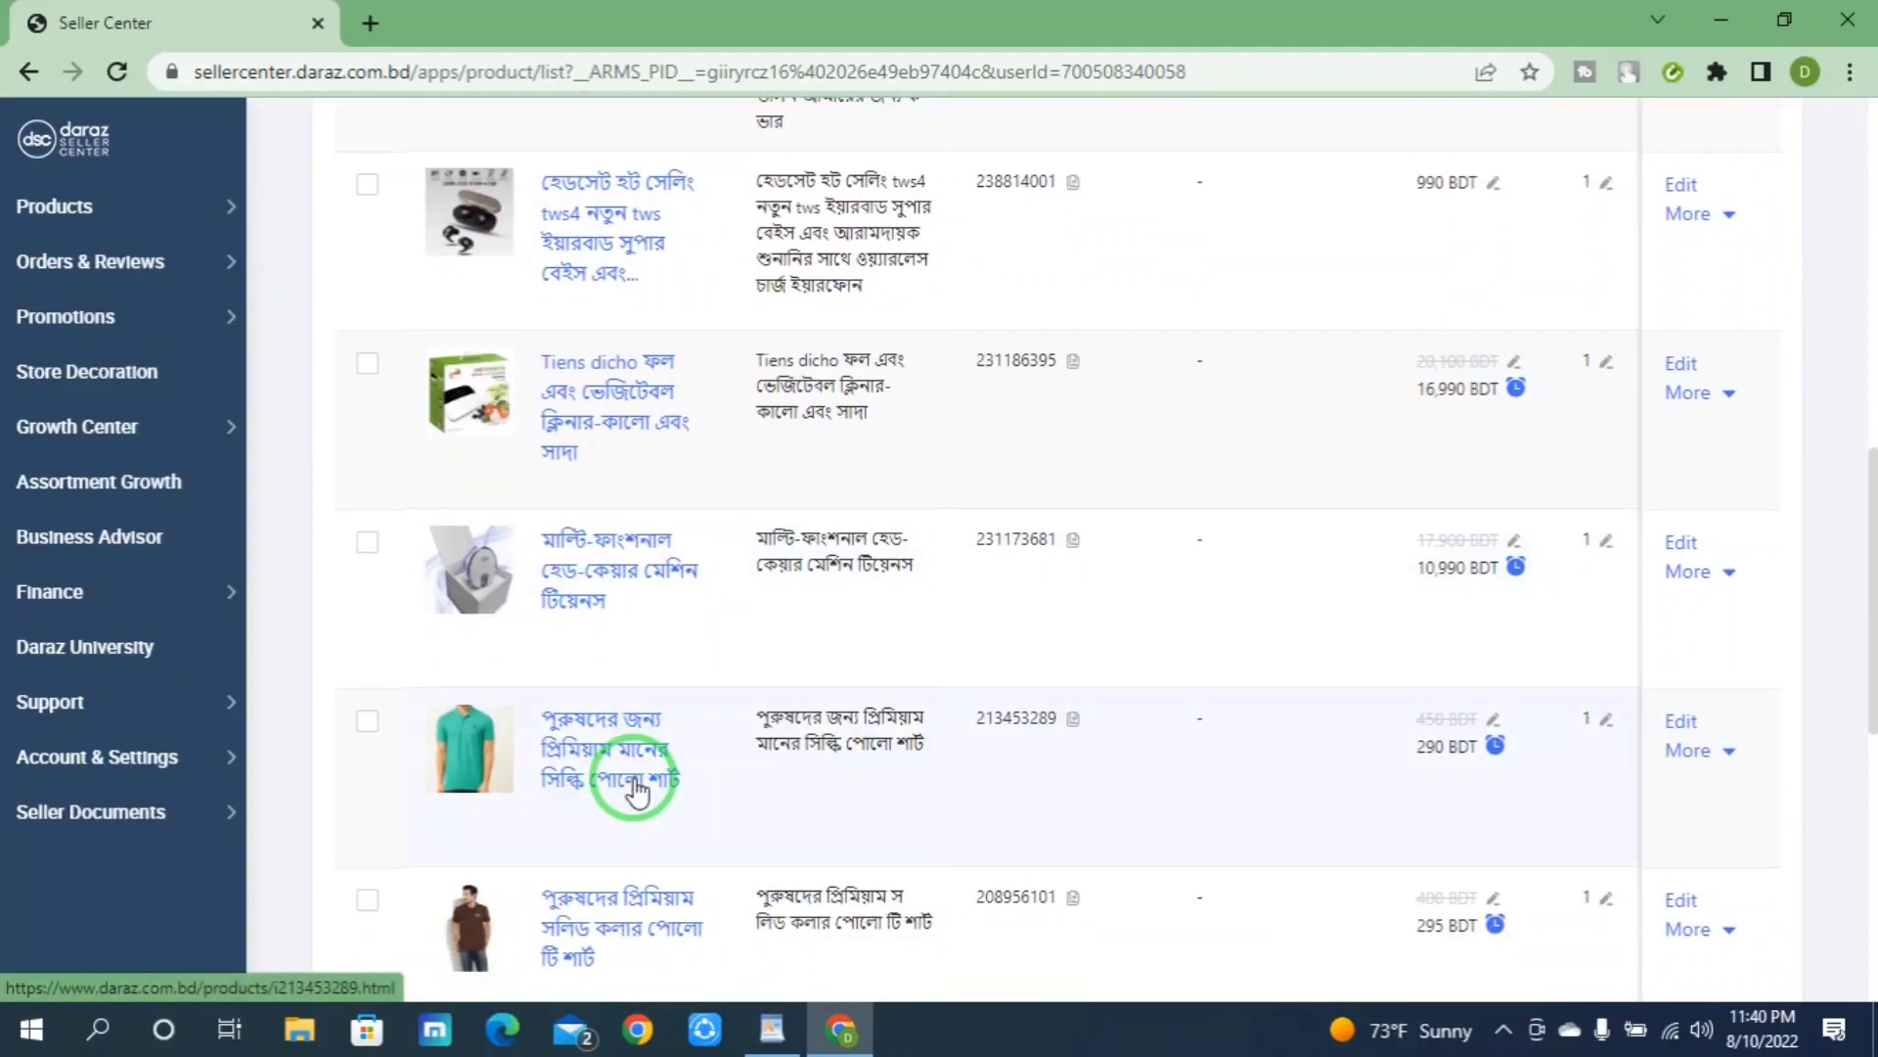
scroll(636, 787, "down", 5)
scroll(629, 776, "up", 20)
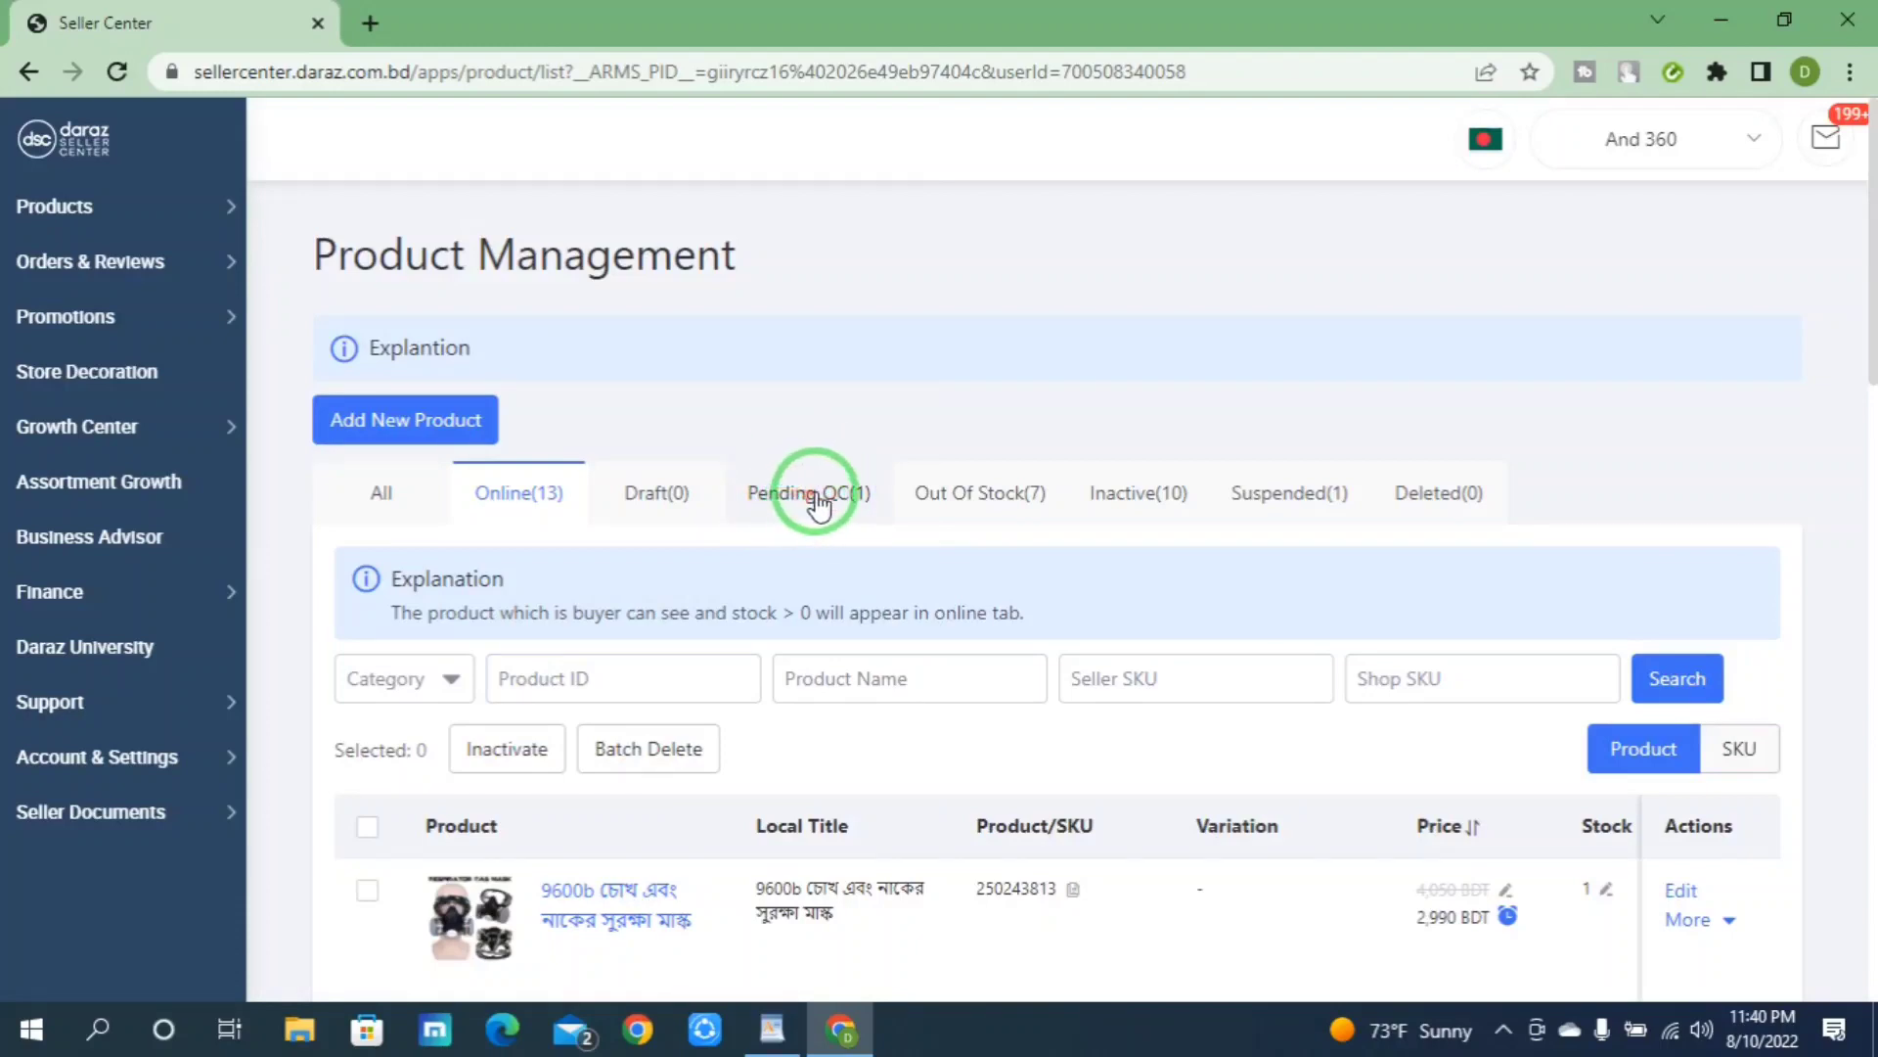
Step: Show the products pending quality check and examine the U-shaped pillow's entry across its columns
left_click(817, 499)
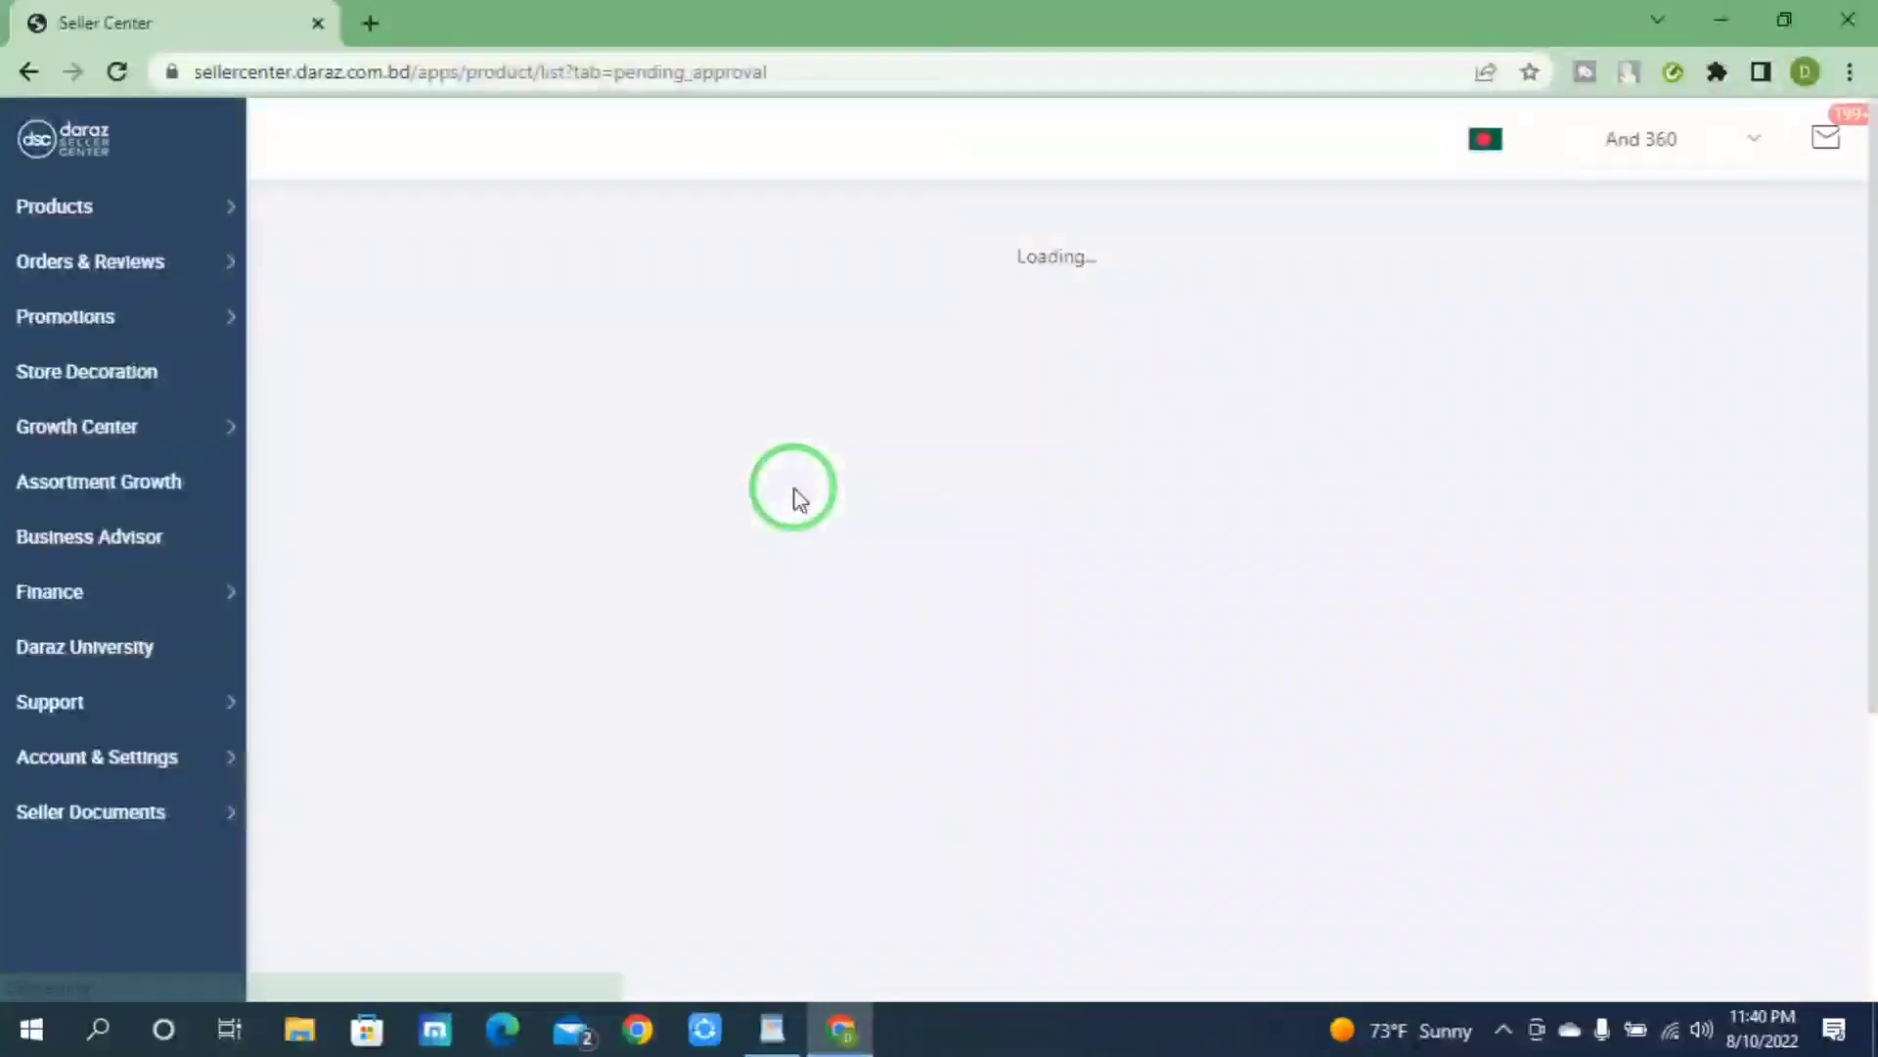
scroll(787, 526, "down", 3)
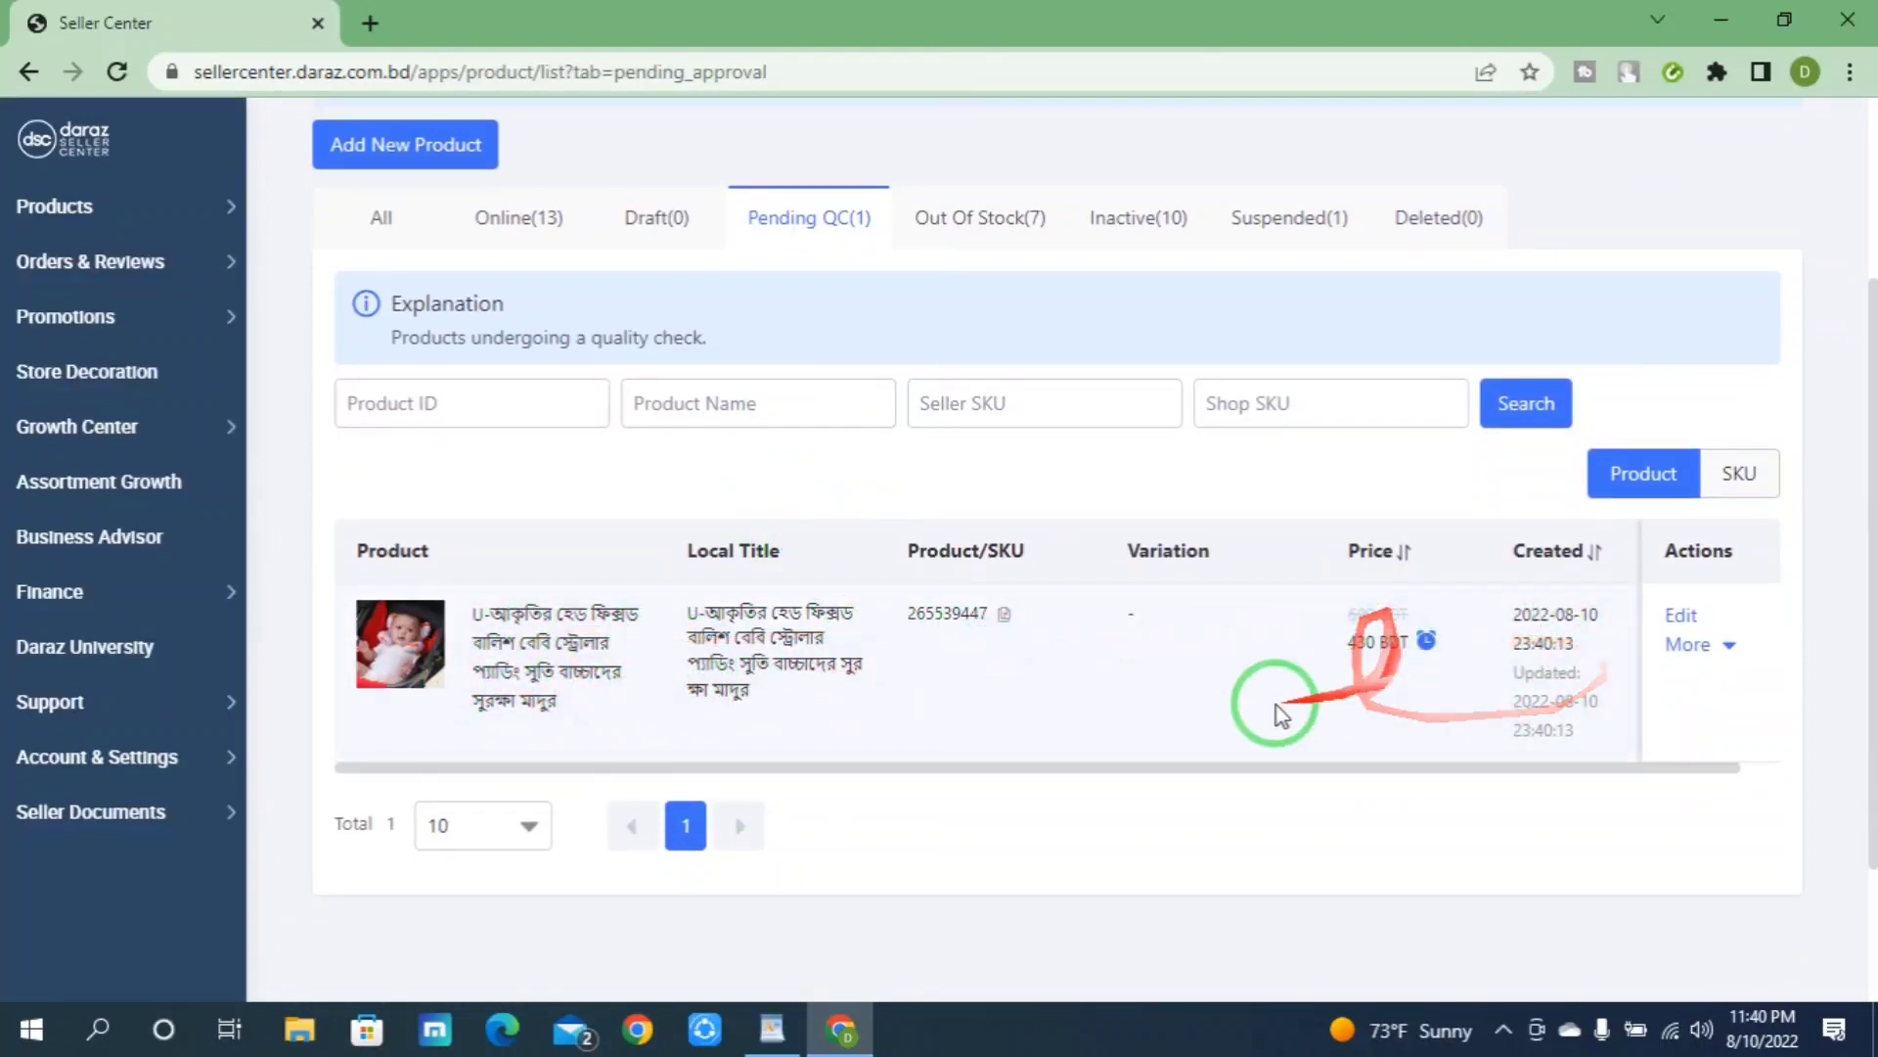
scroll(1082, 680, "up", 1)
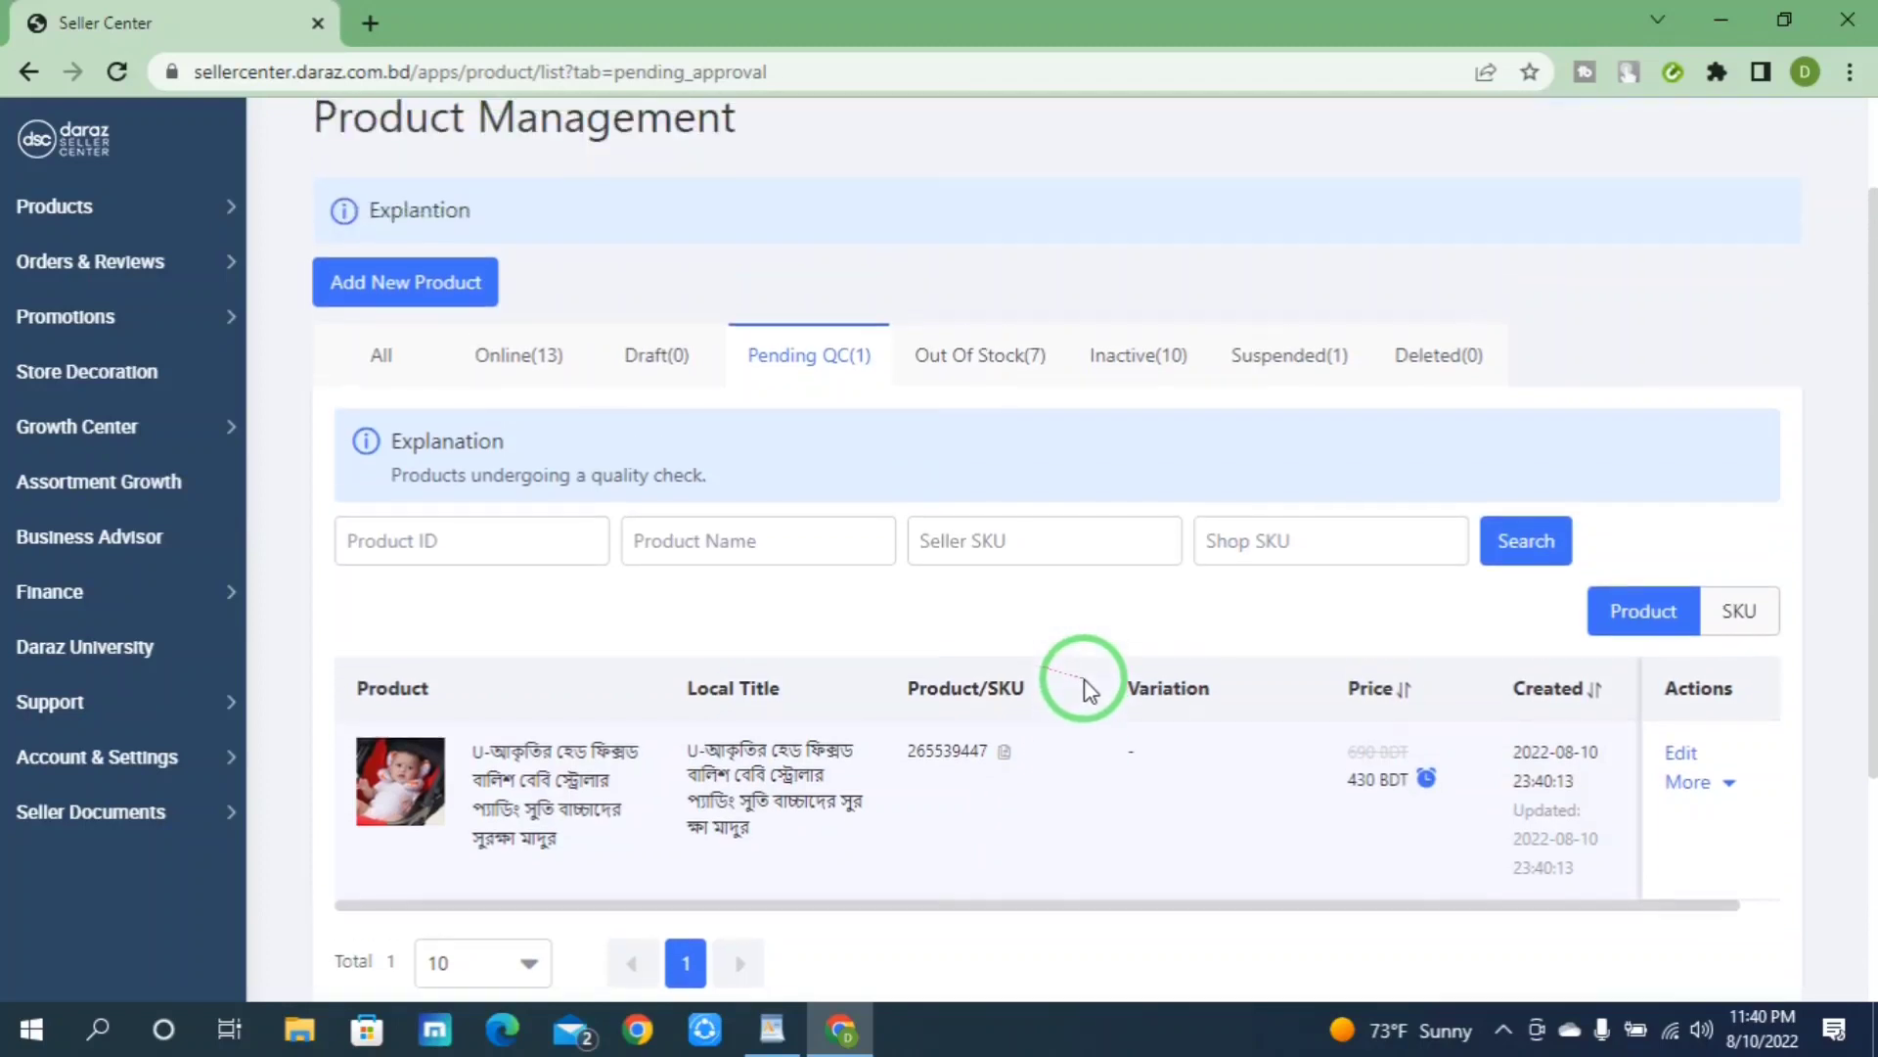
scroll(810, 763, "down", 1)
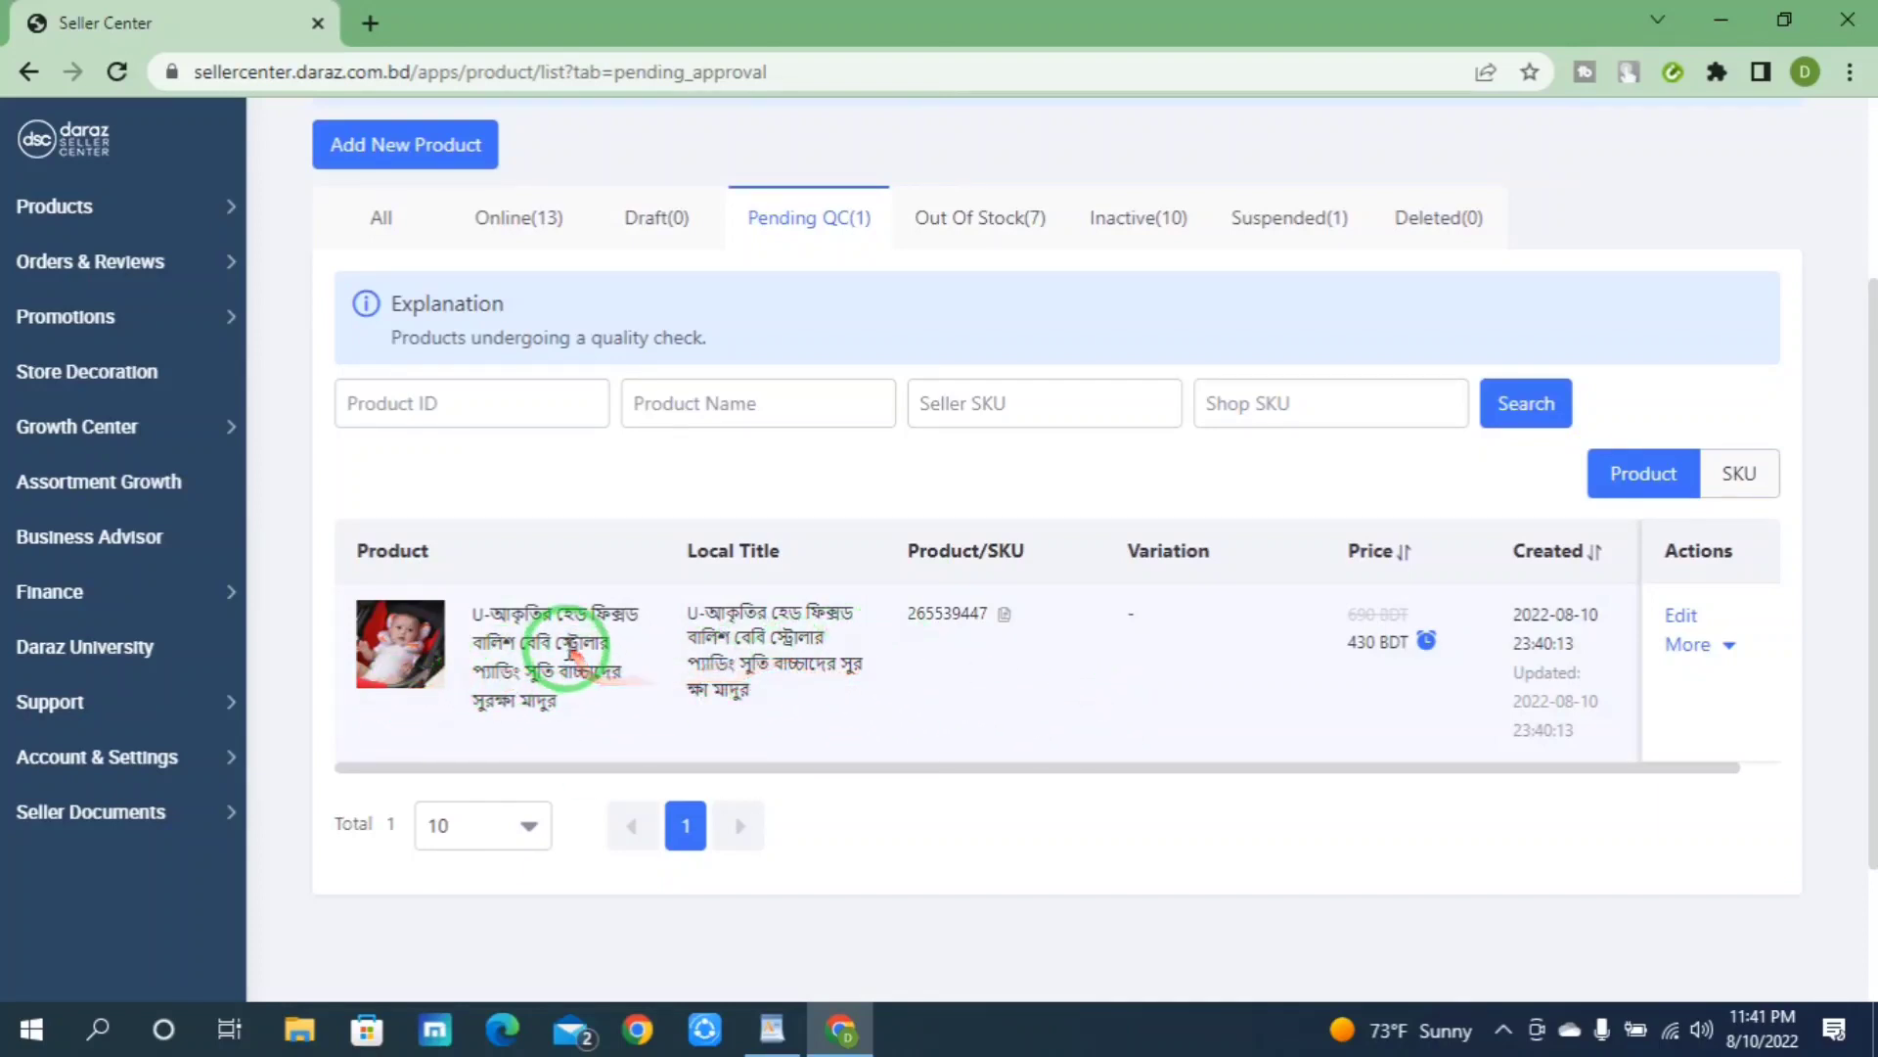
left_click_drag(999, 780, 1203, 772)
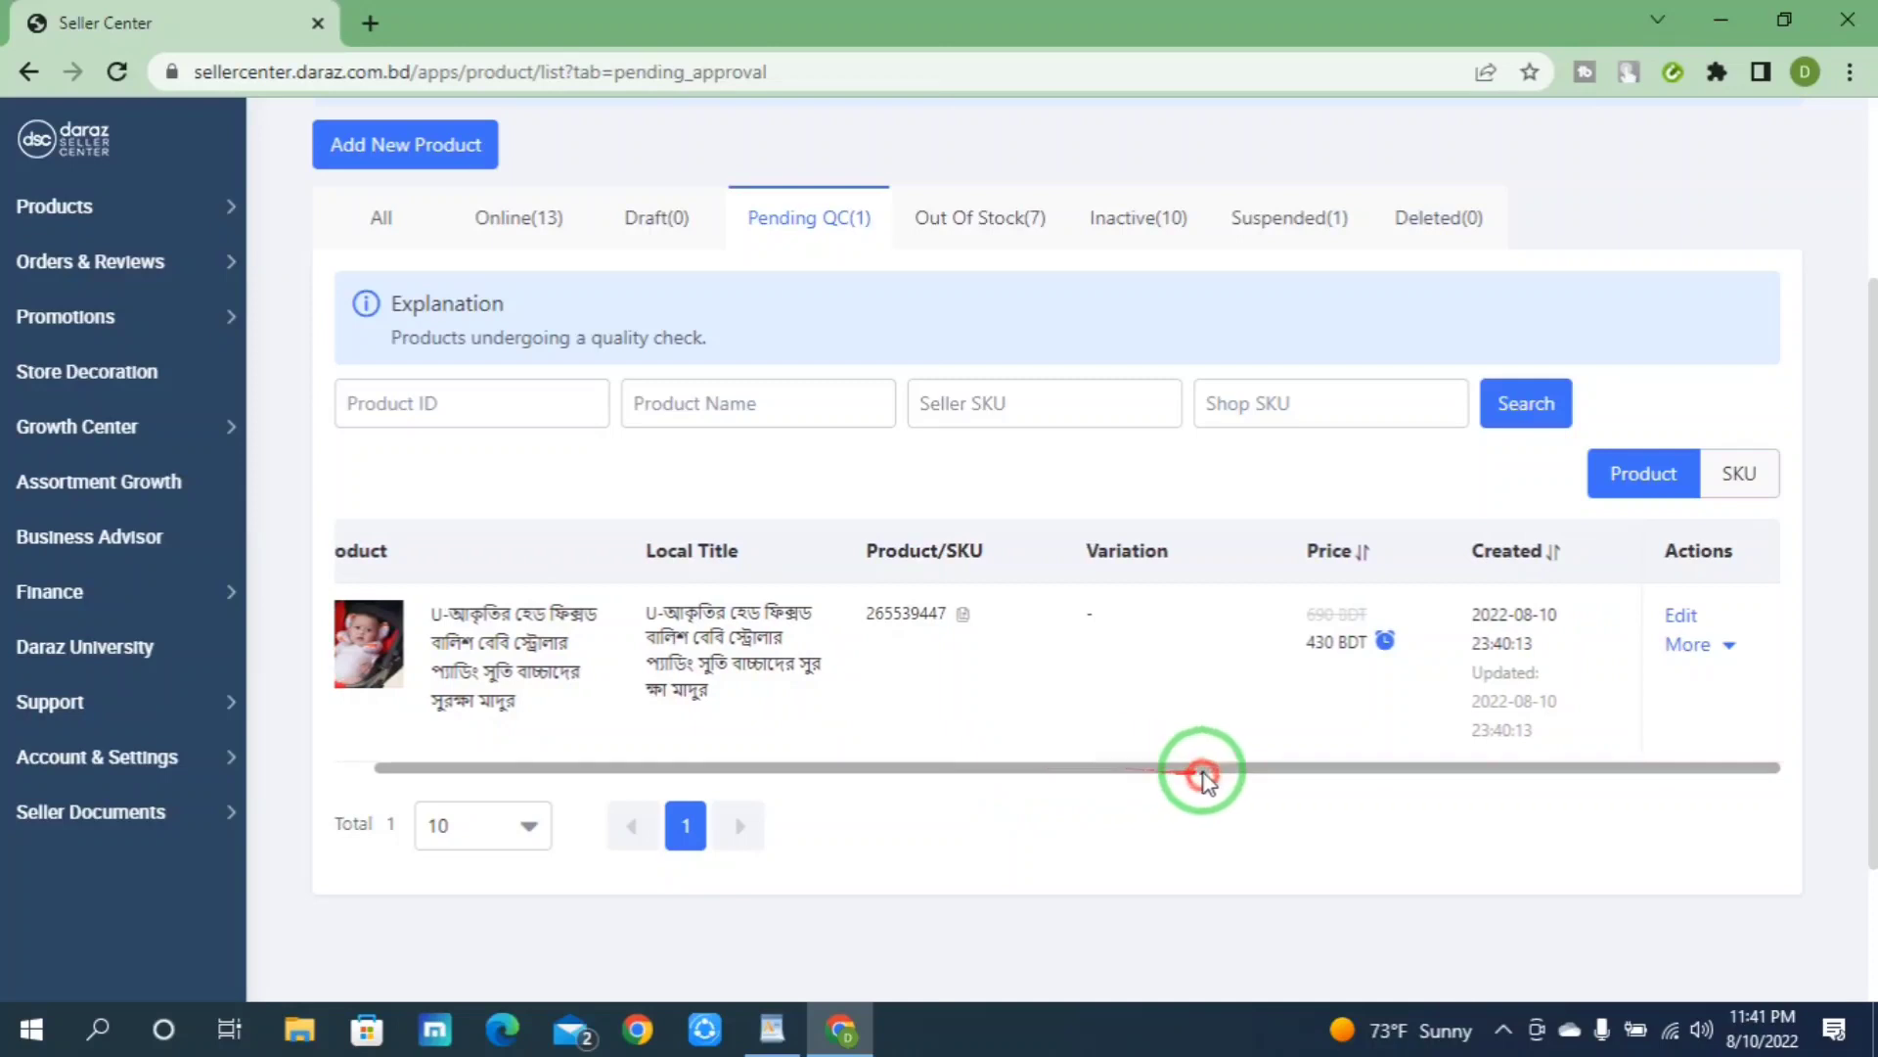
Step: Open the pending pillow listing for editing, review its details, and close it without changes to return to the pending list
left_click(1683, 617)
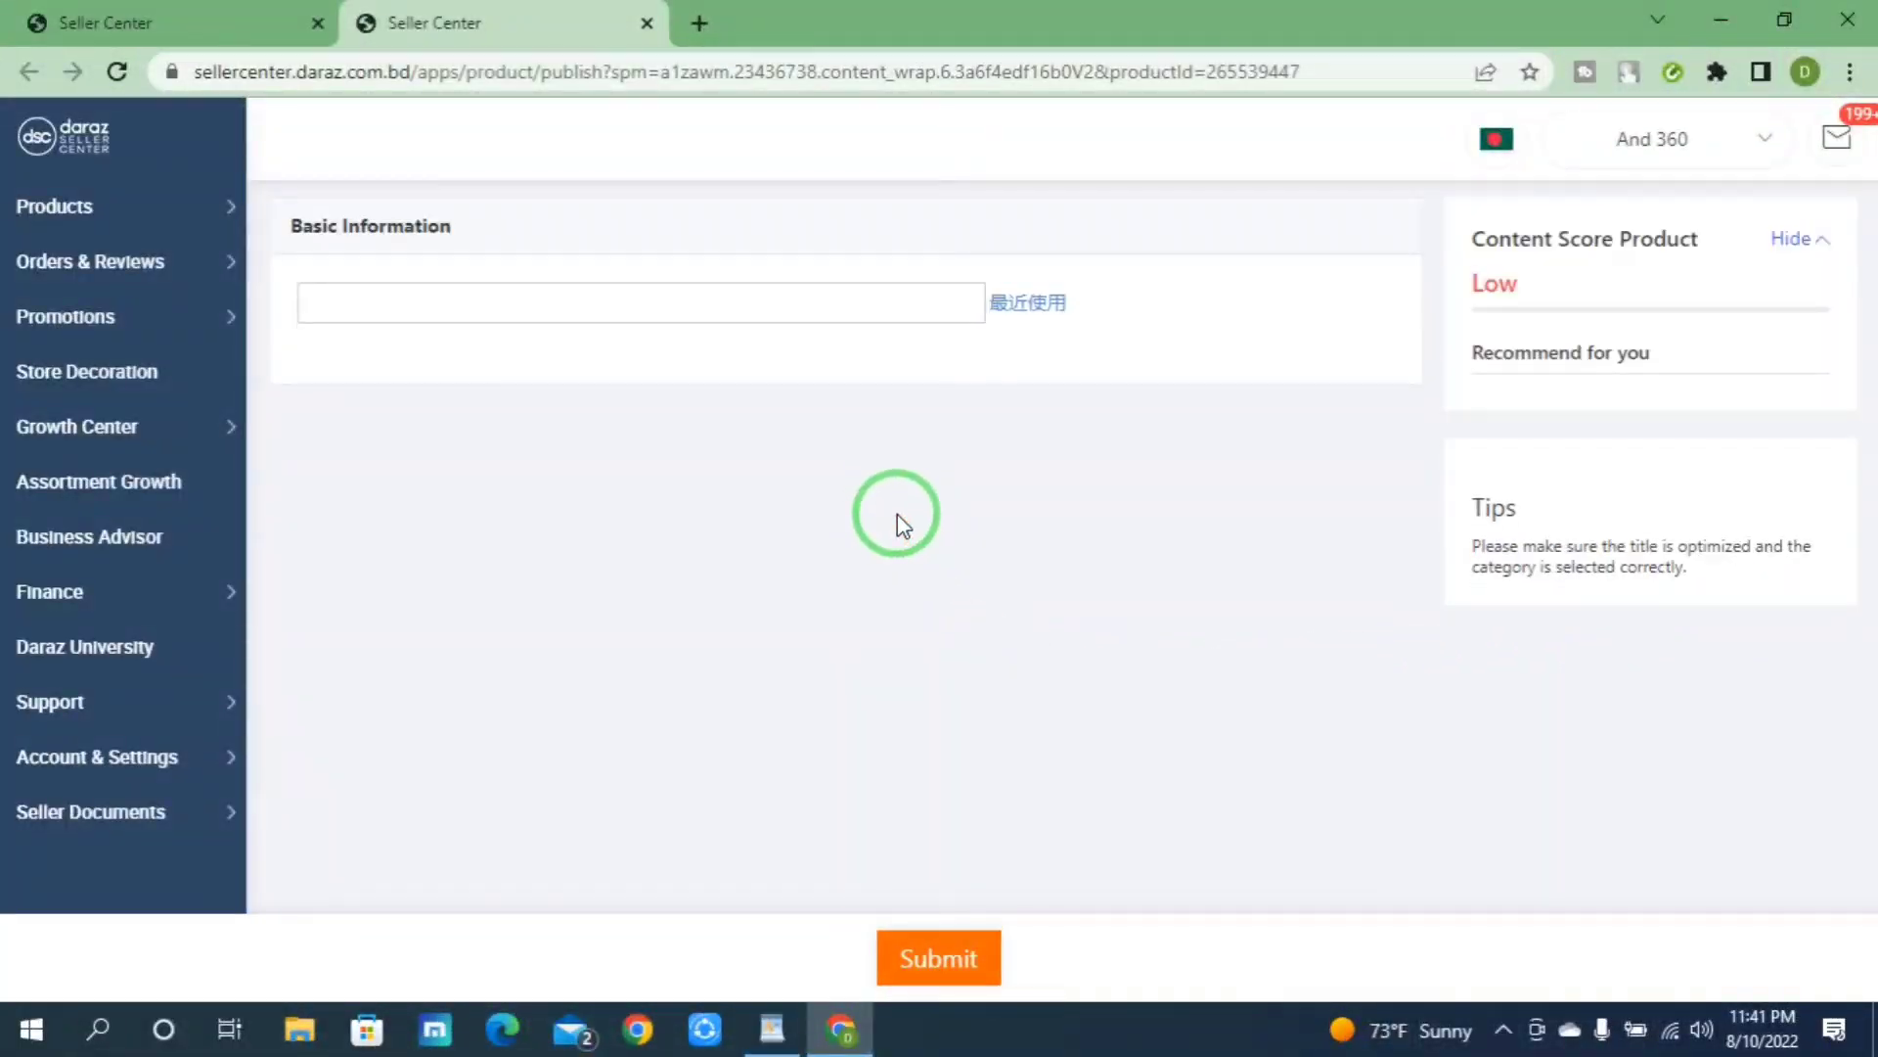
scroll(880, 587, "down", 10)
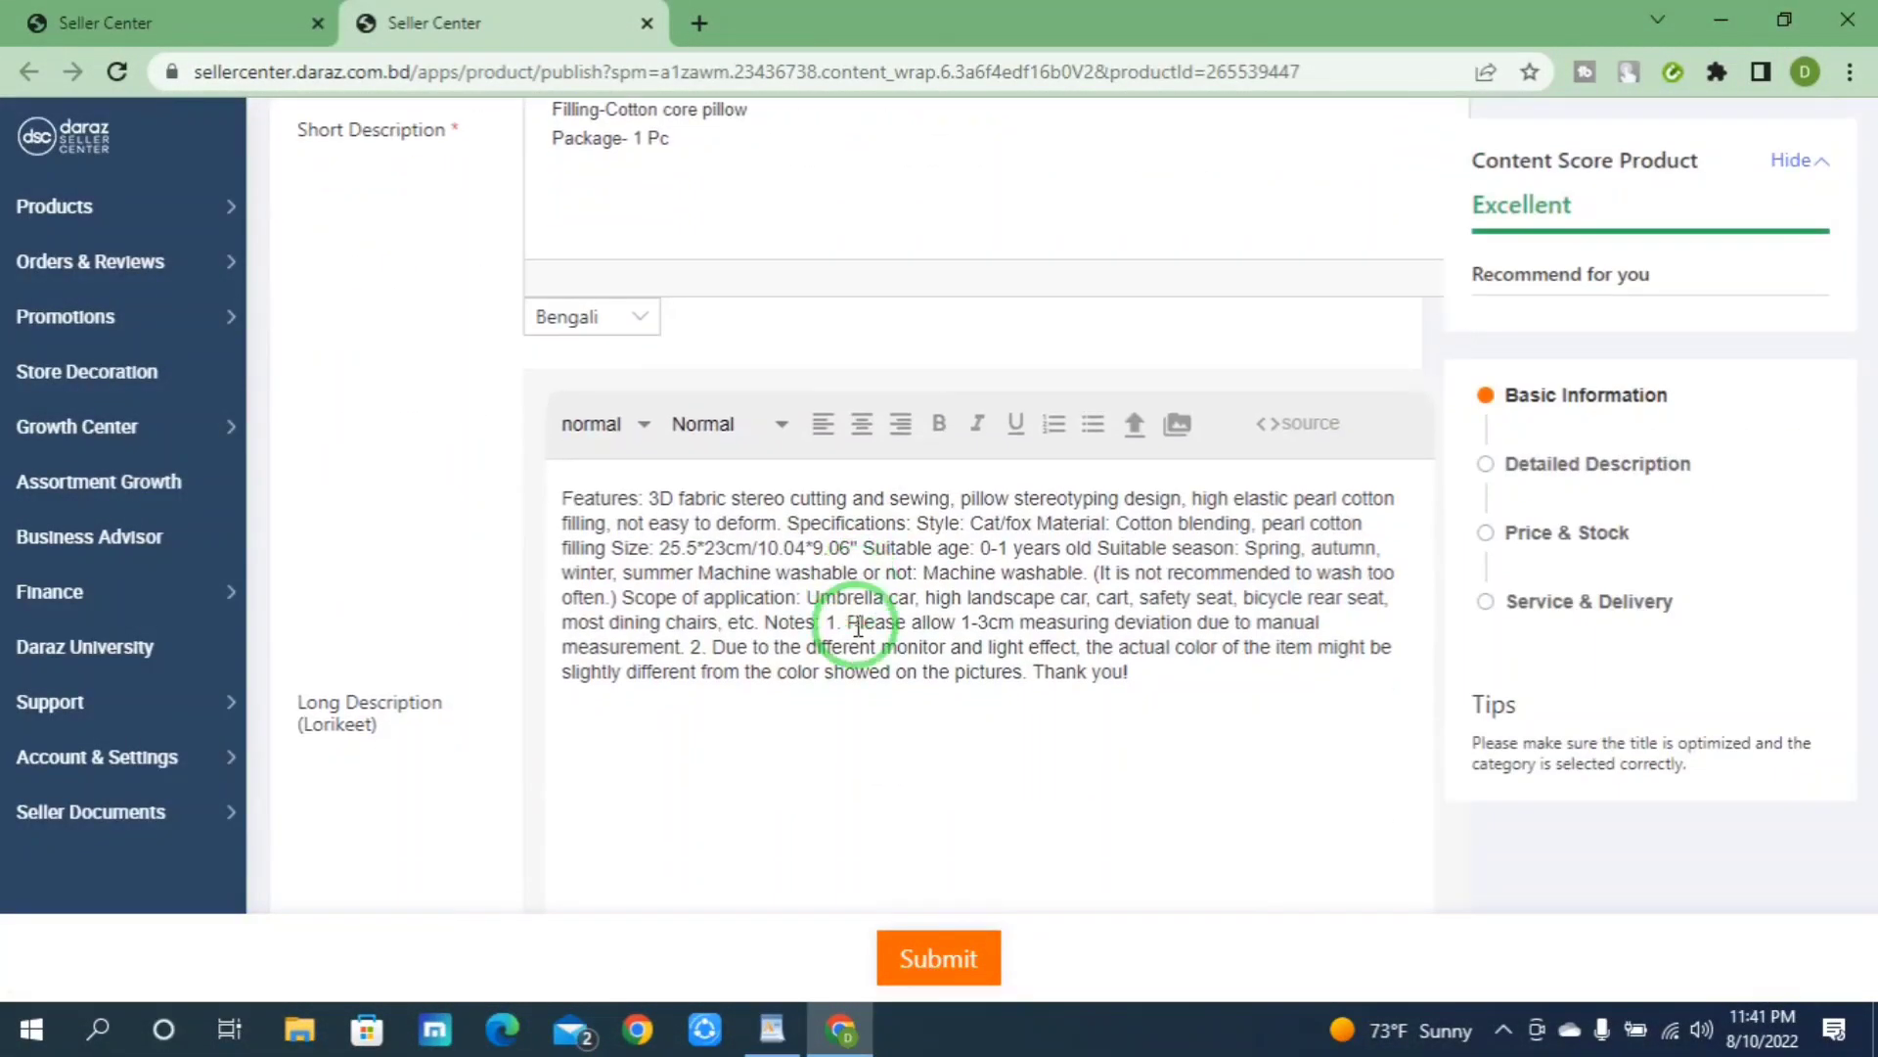
scroll(858, 627, "down", 10)
scroll(934, 901, "down", 3)
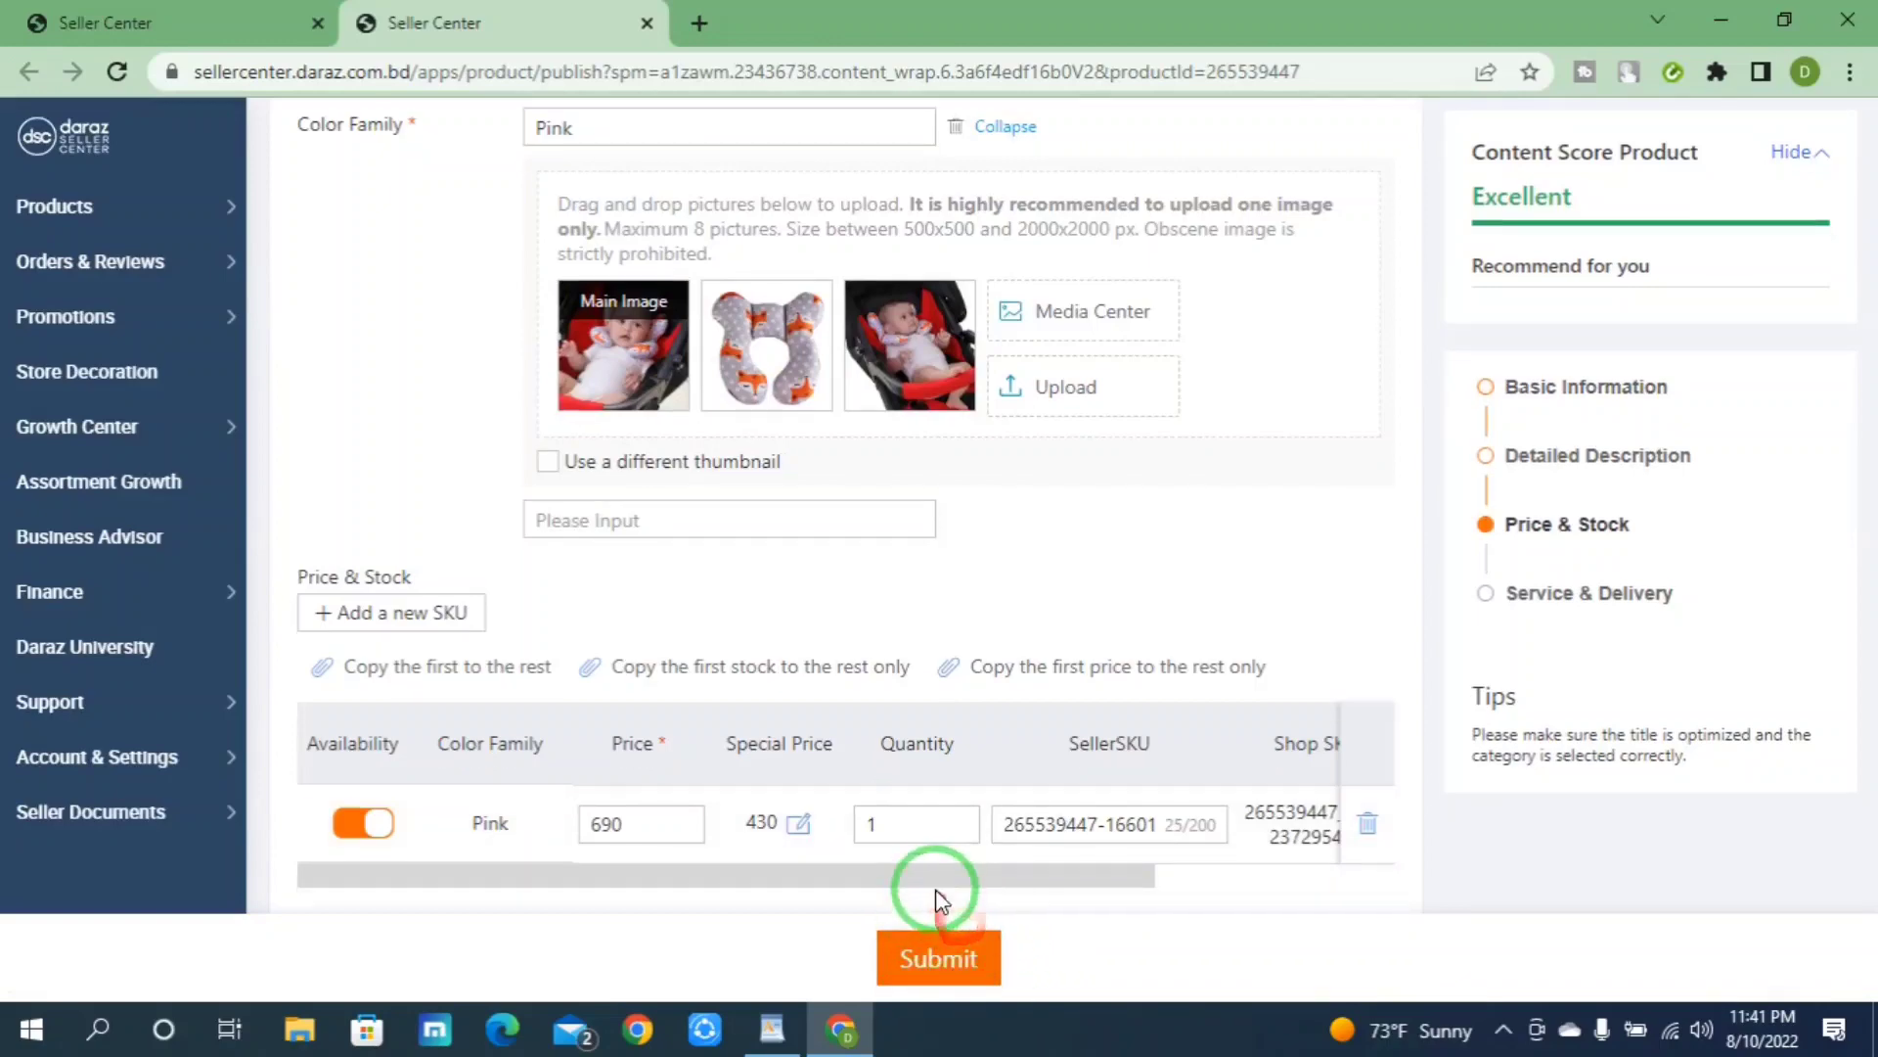
scroll(916, 814, "up", 15)
scroll(917, 808, "up", 10)
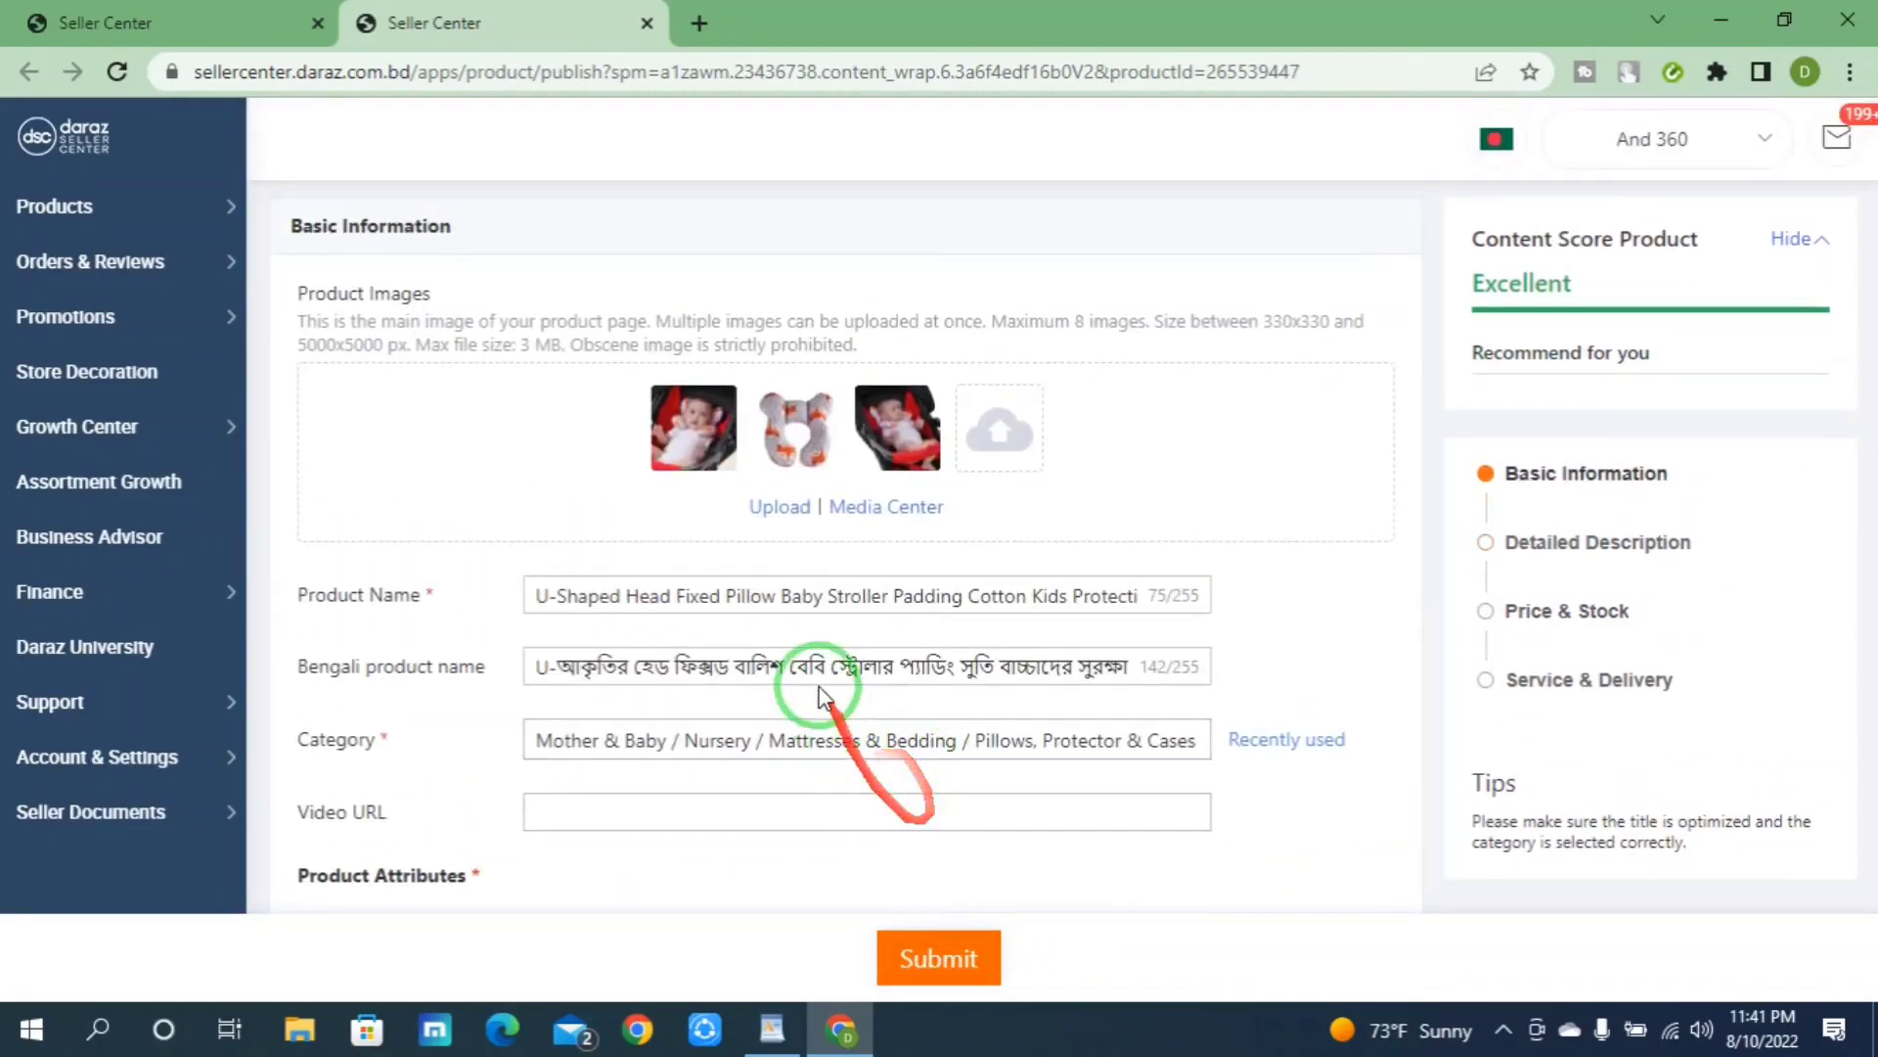
scroll(820, 690, "down", 5)
scroll(822, 704, "up", 5)
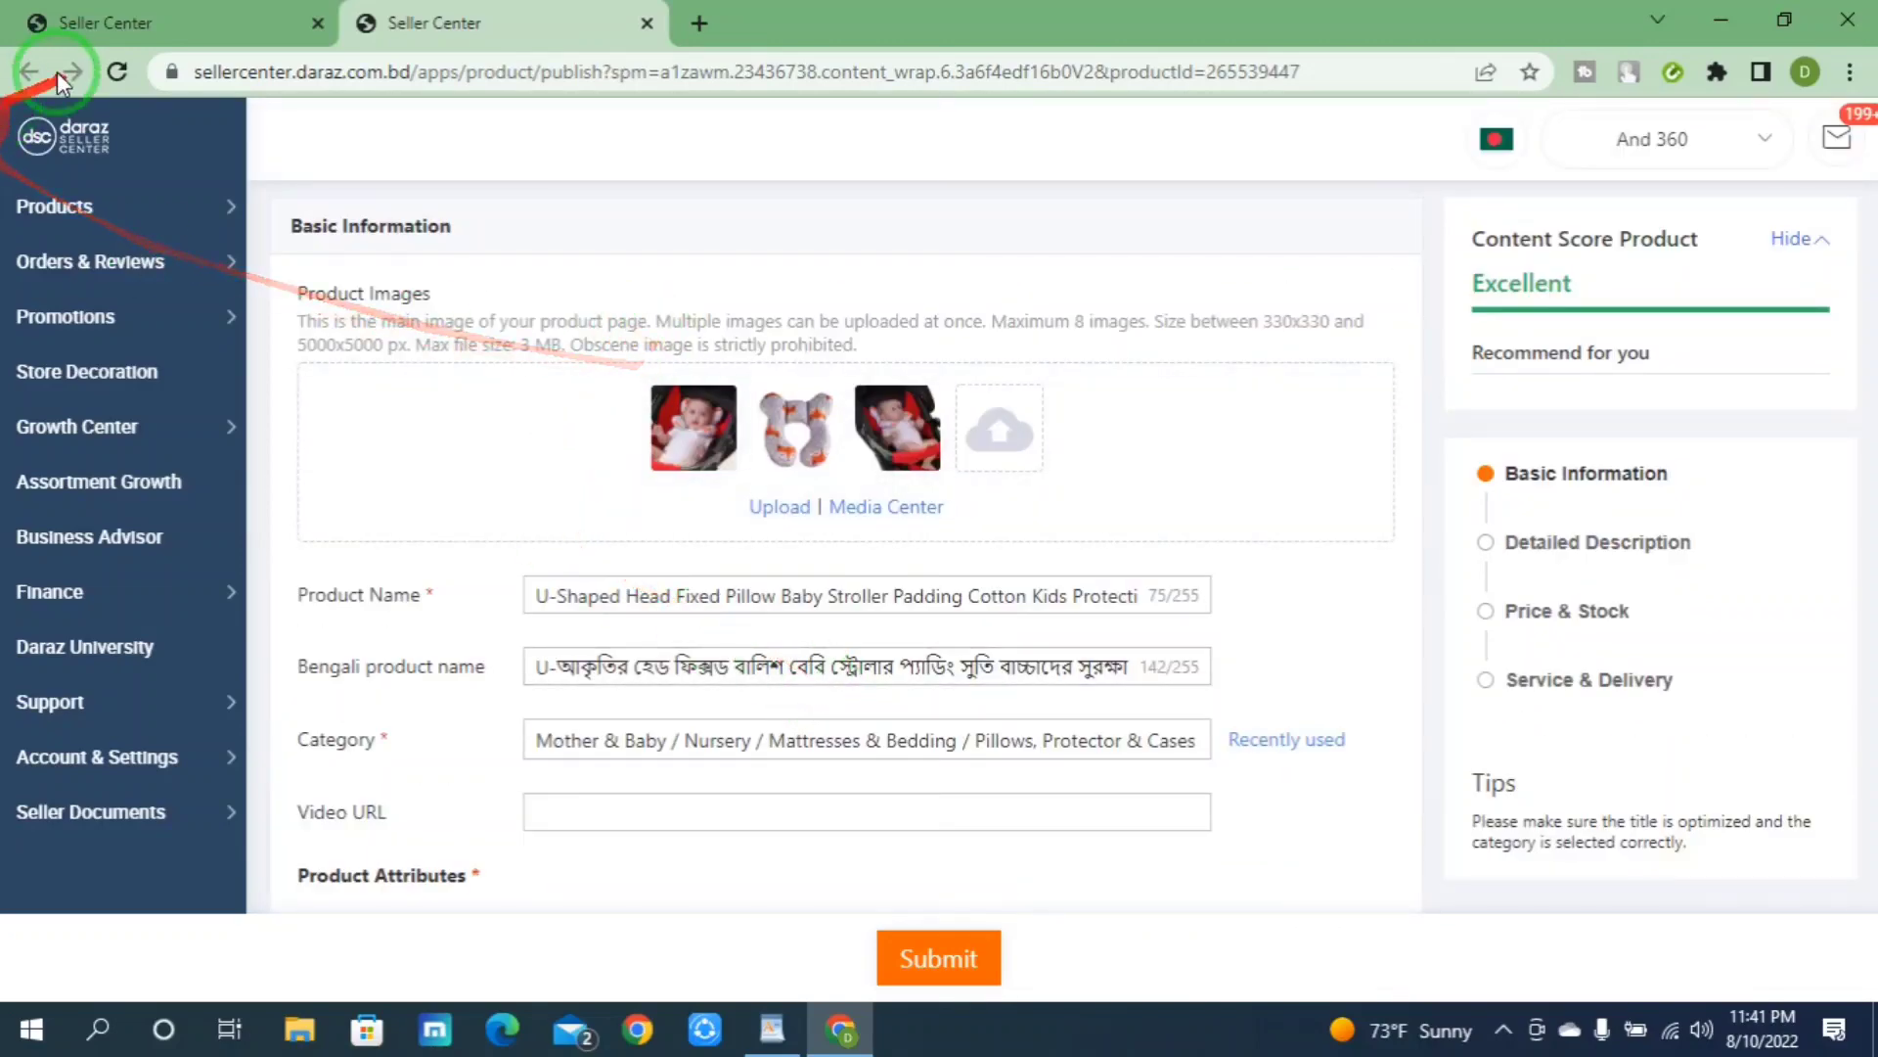
left_click(650, 23)
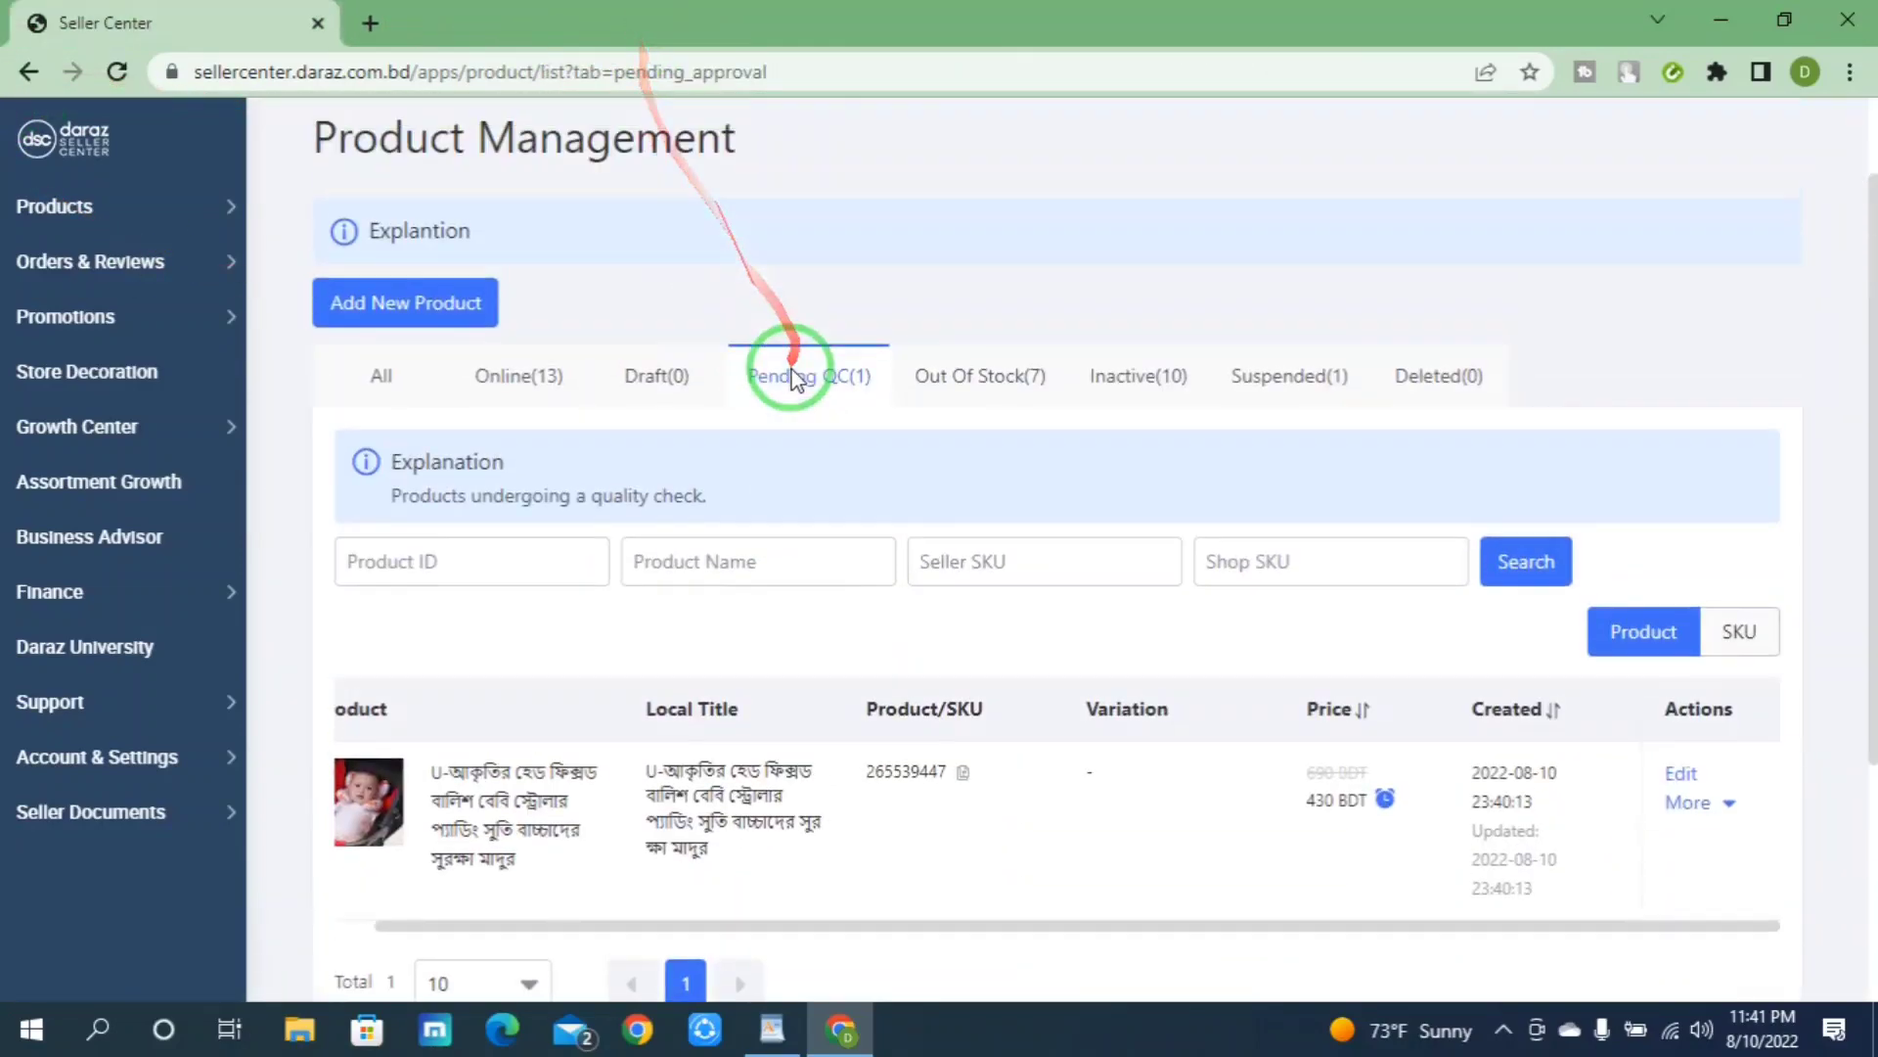
scroll(1110, 734, "down", 3)
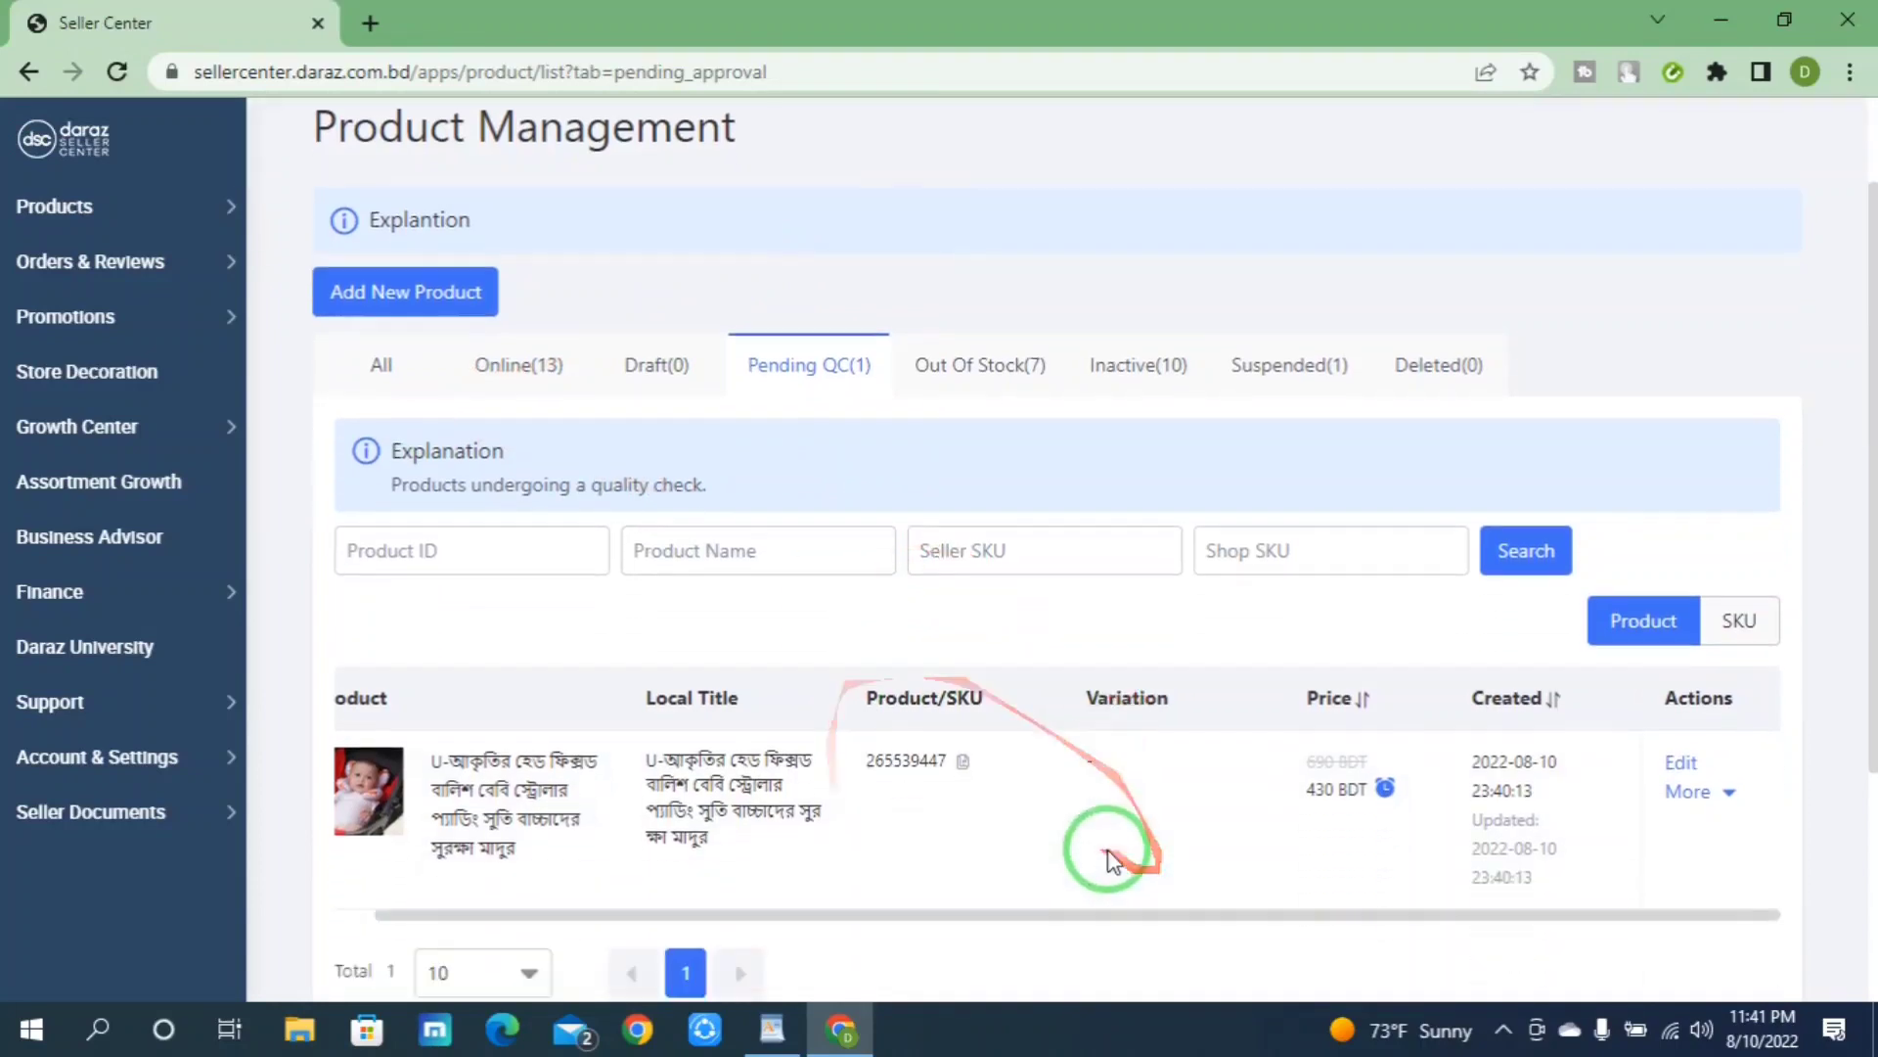
scroll(754, 557, "up", 3)
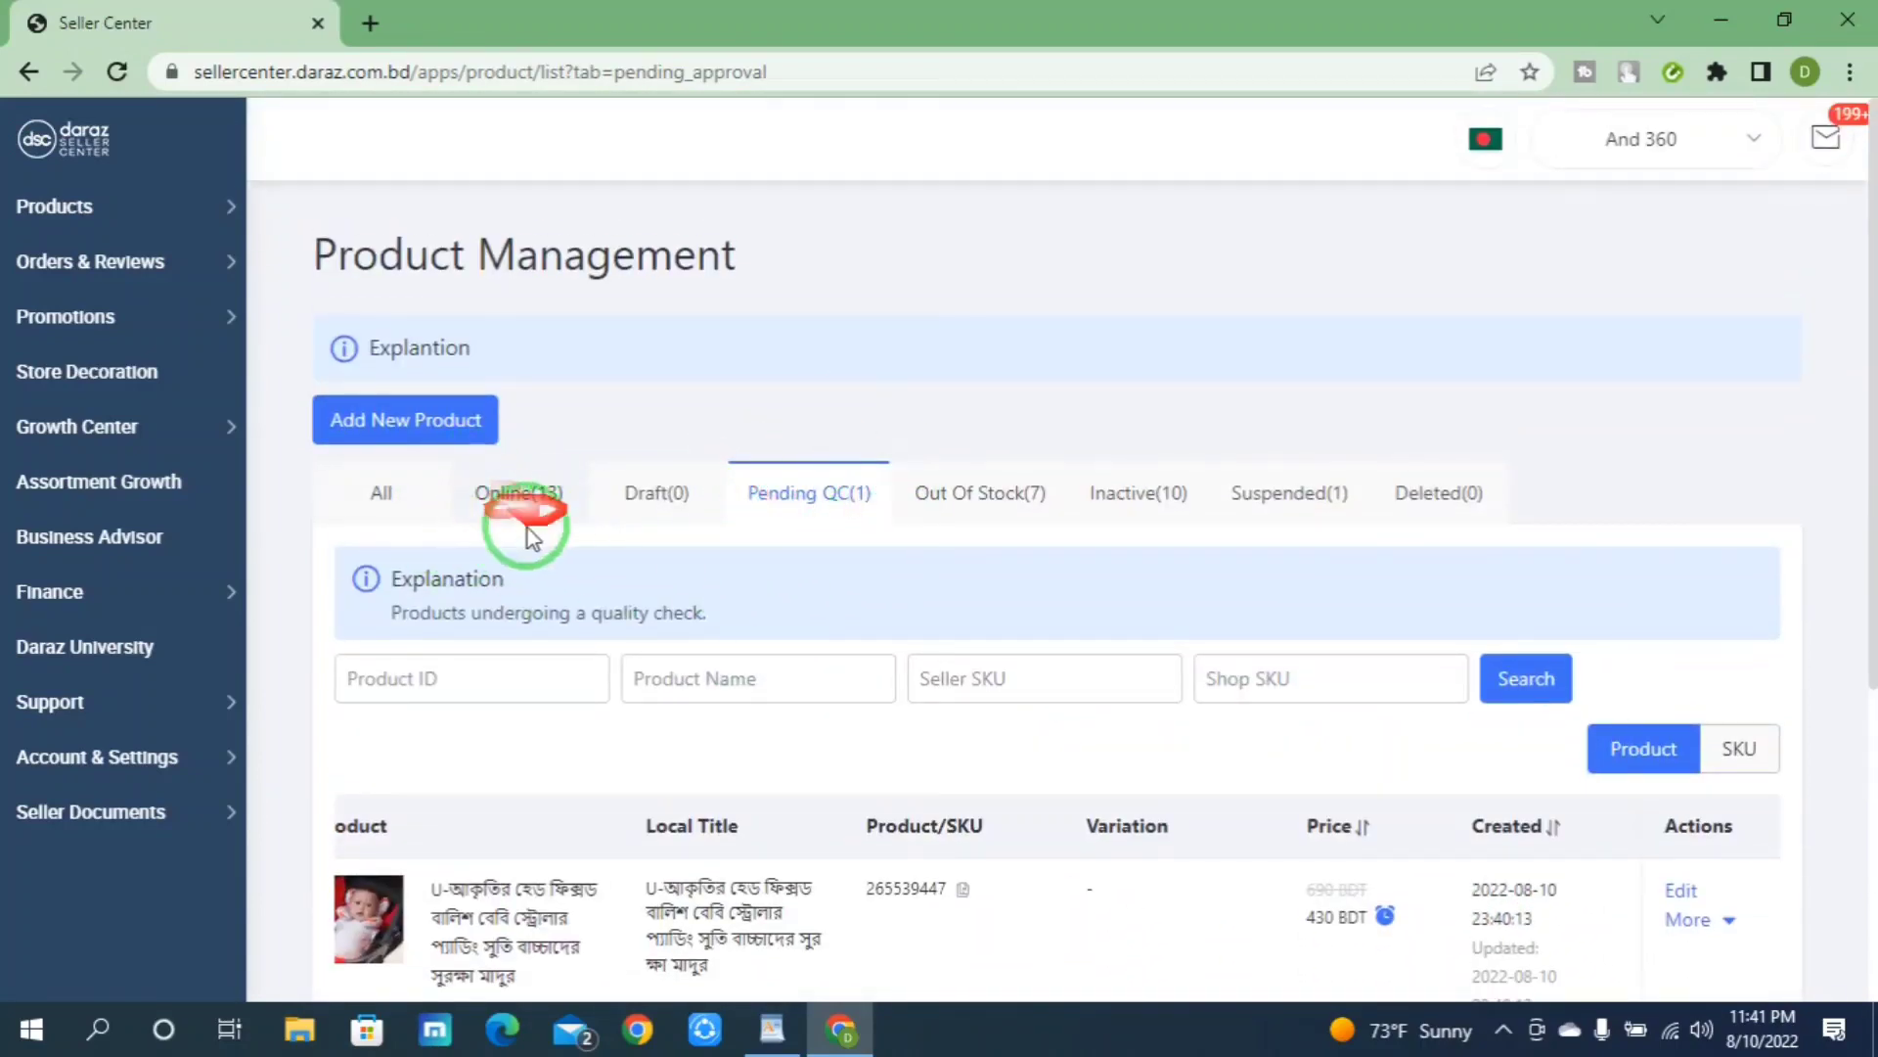
Step: Switch back to the online products and browse the list of items visible to buyers
left_click(521, 496)
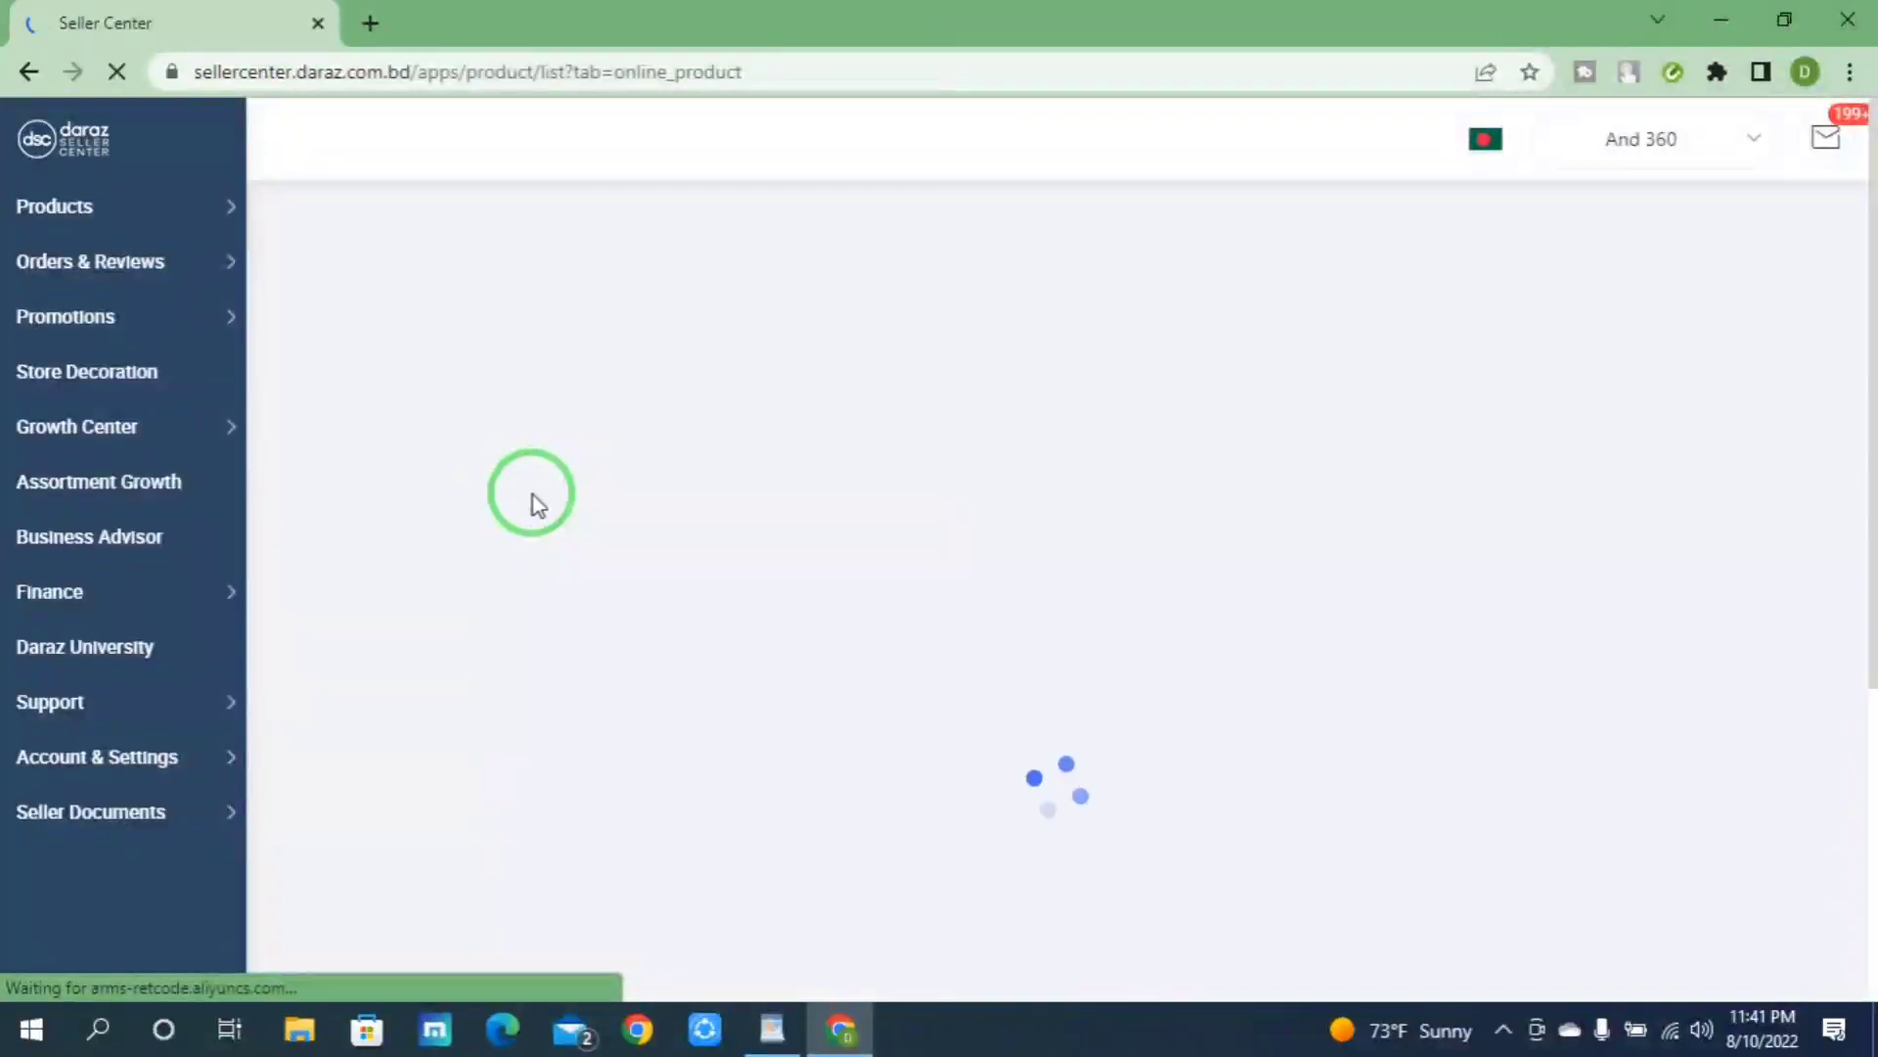
scroll(793, 671, "down", 10)
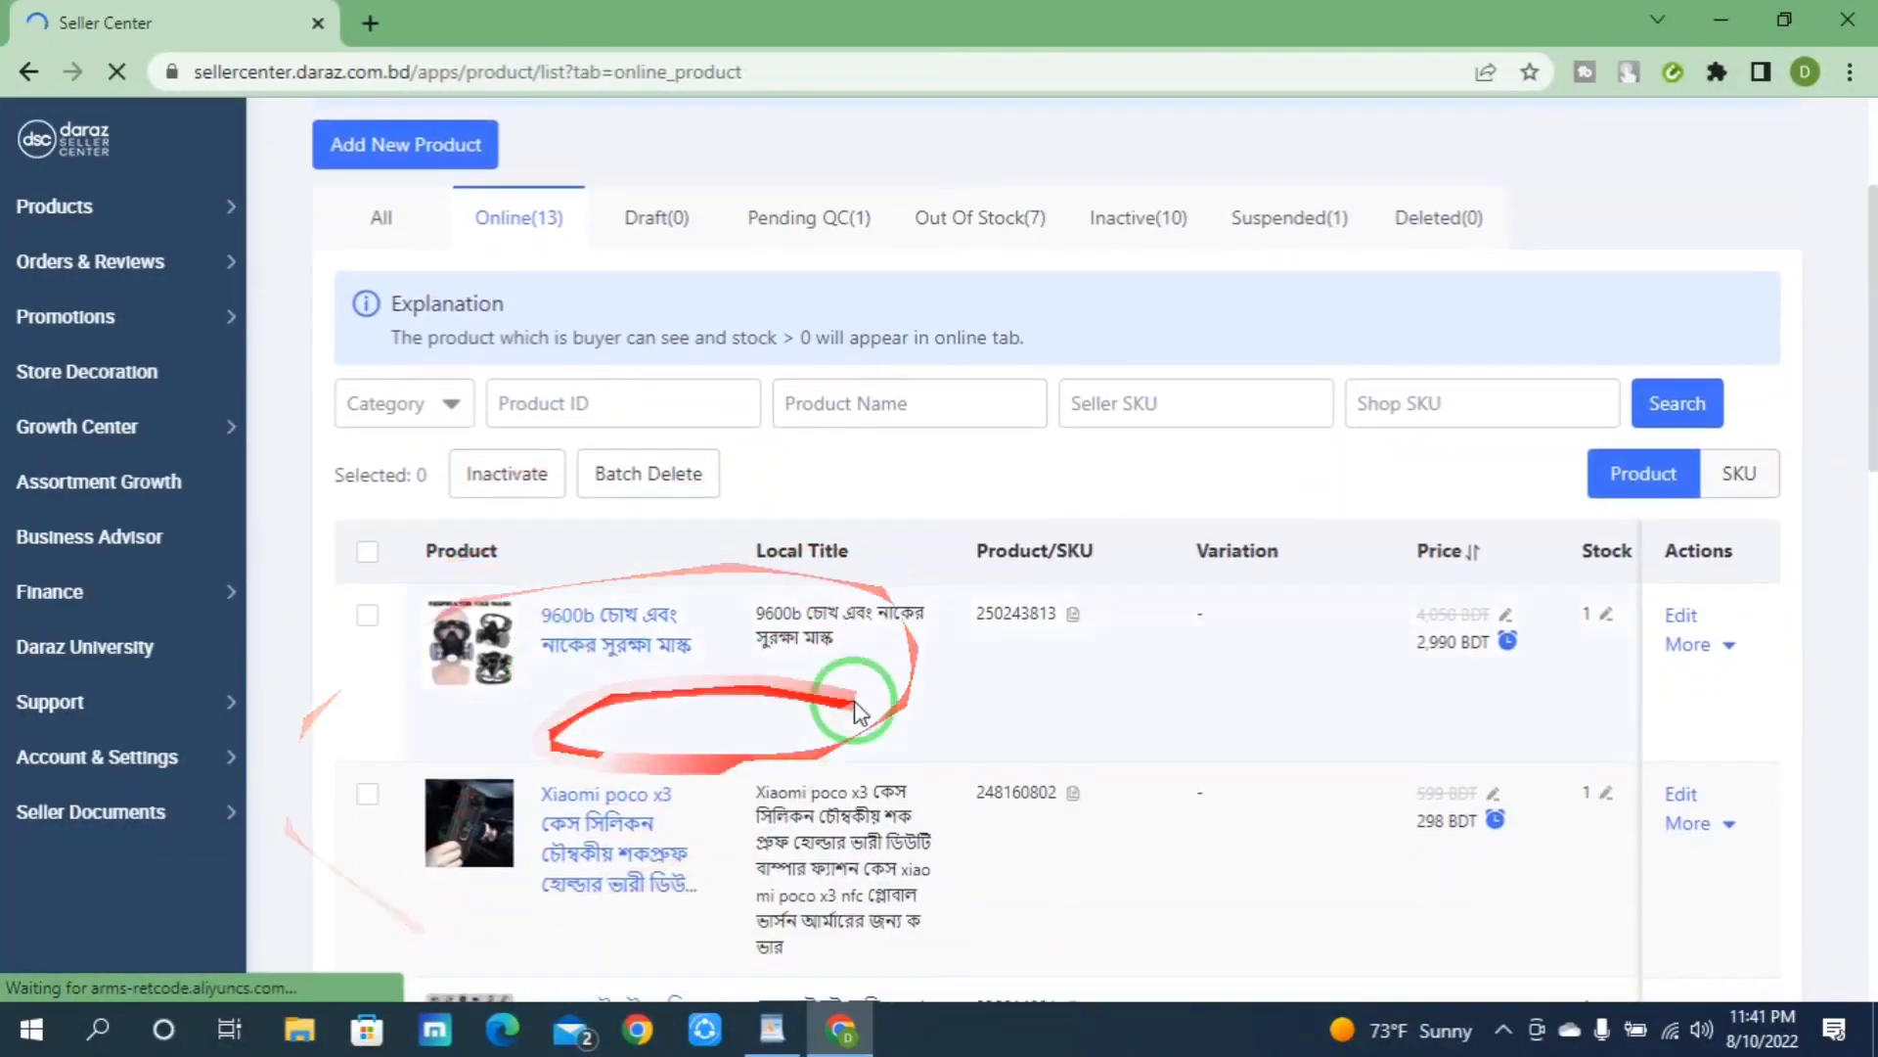
scroll(651, 657, "down", 10)
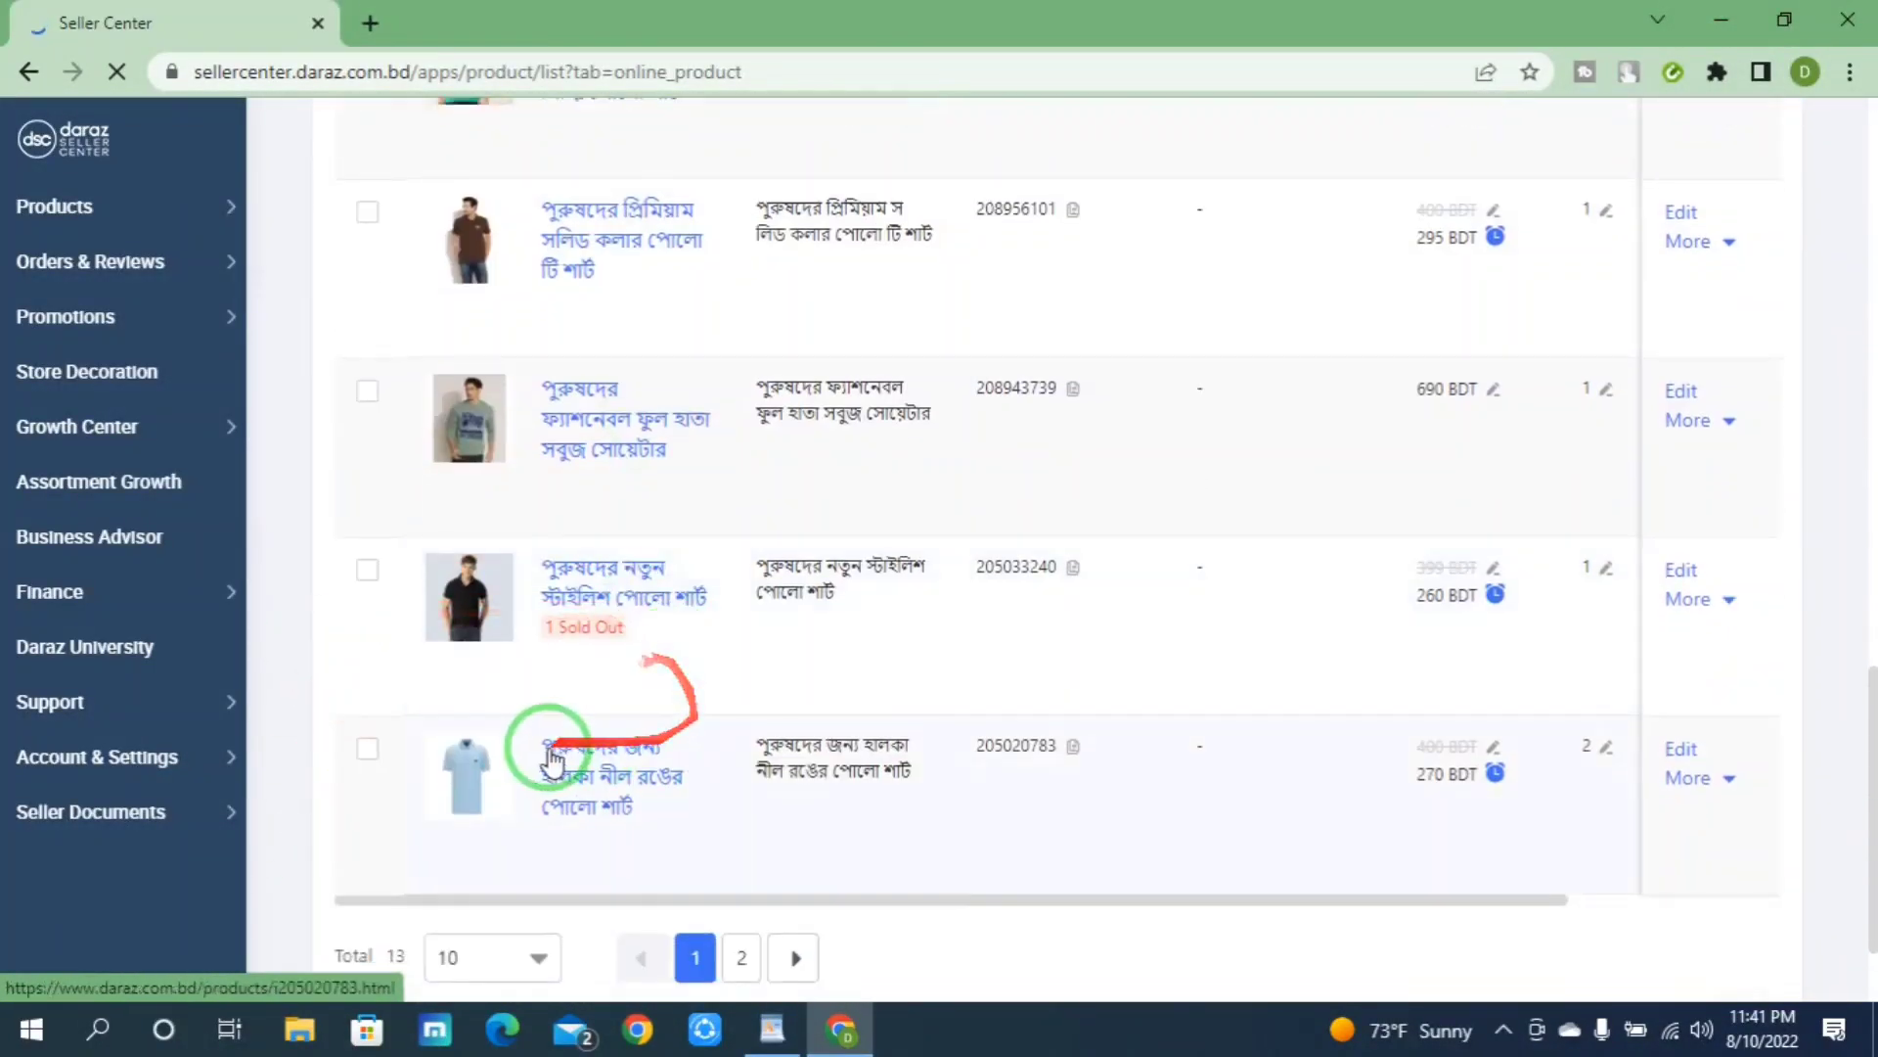
scroll(587, 626, "up", 20)
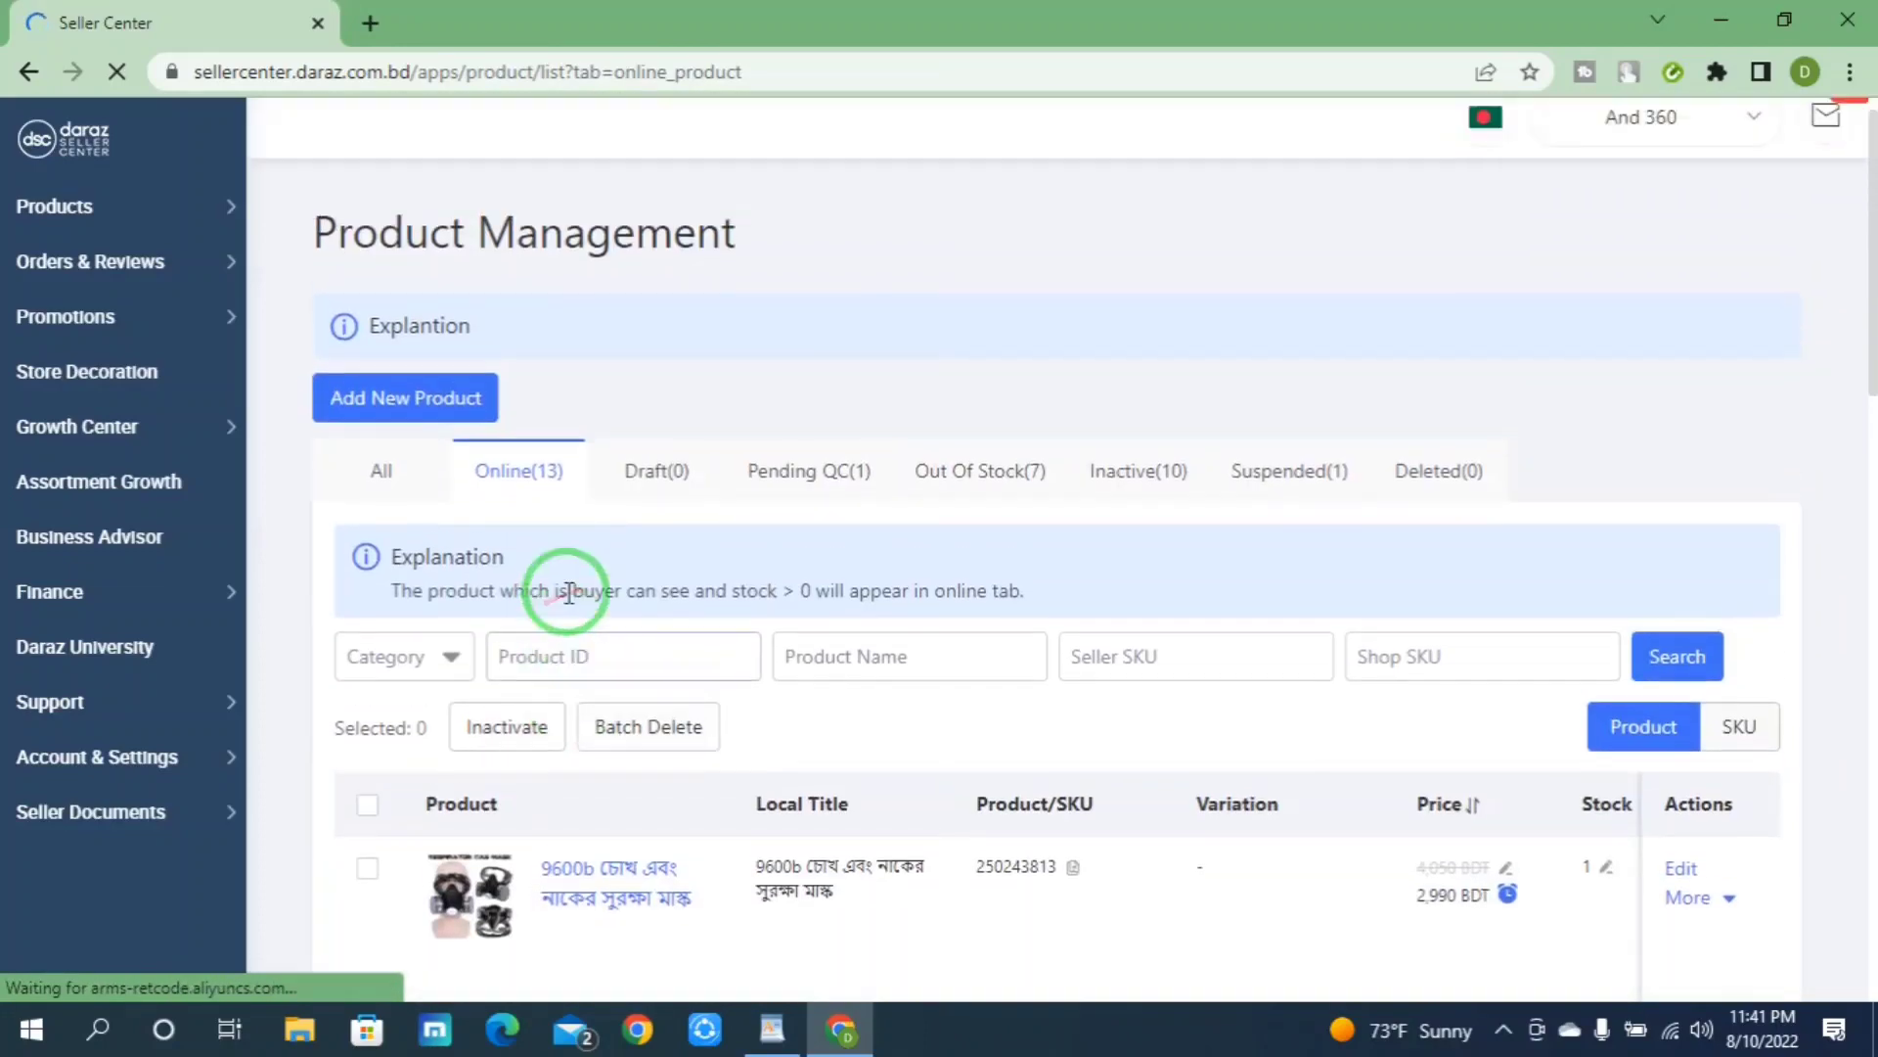